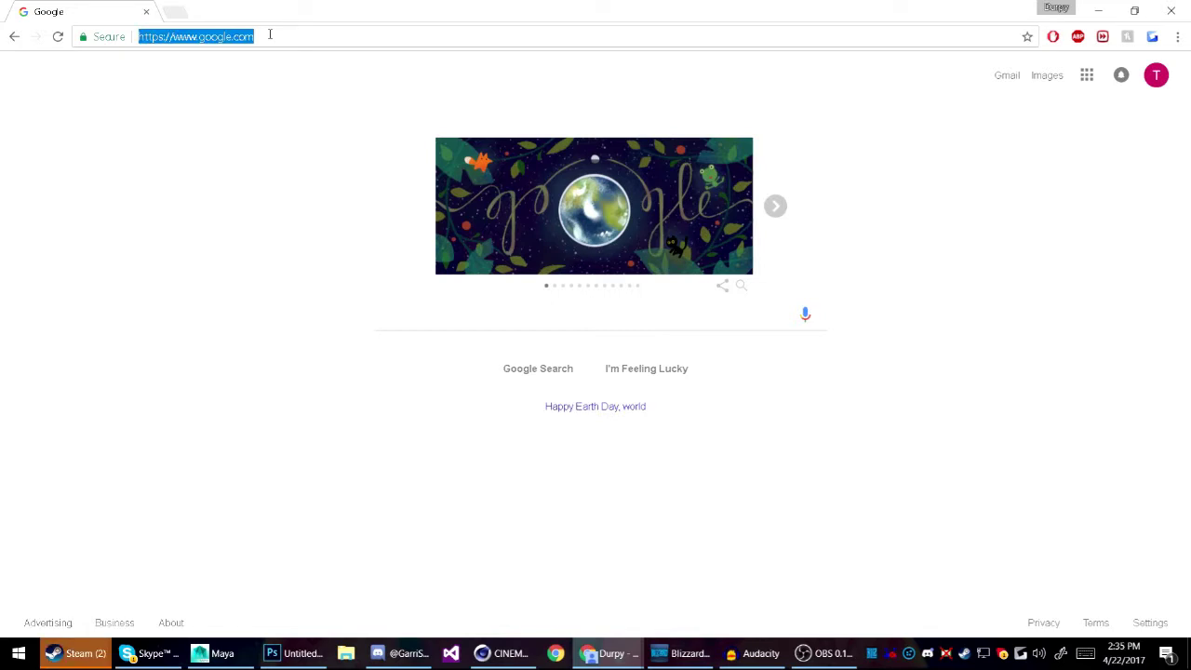
Step: Search Google for Axis
type("Acc")
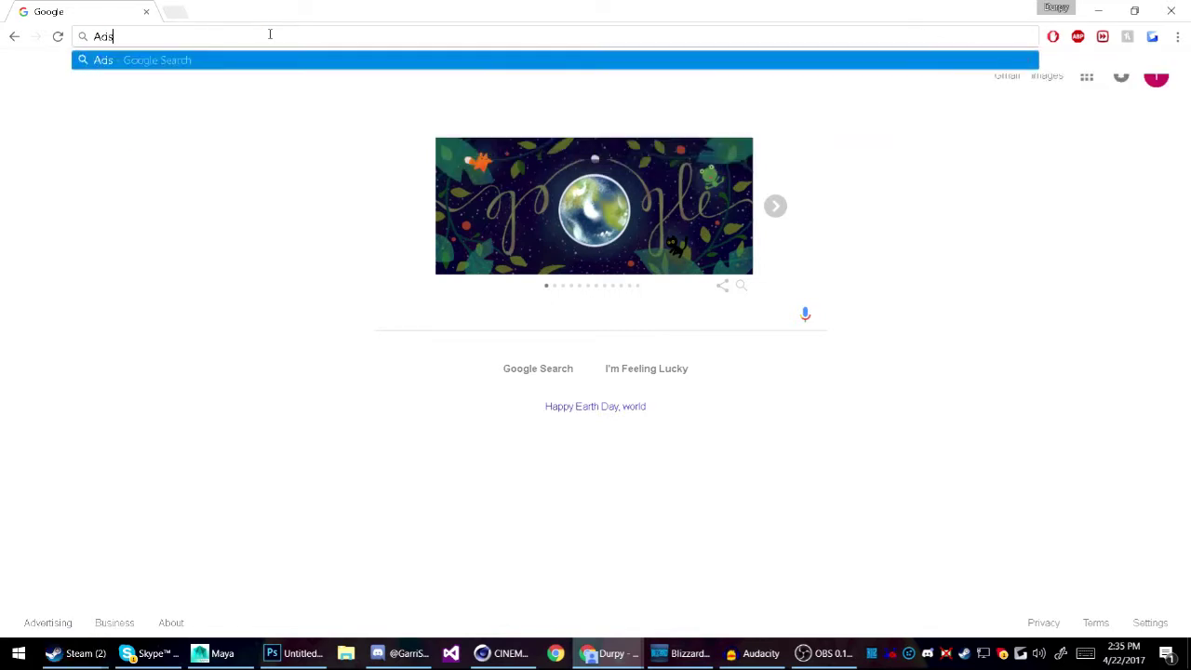
key("BackSpace")
key("BackSpace")
type("xs")
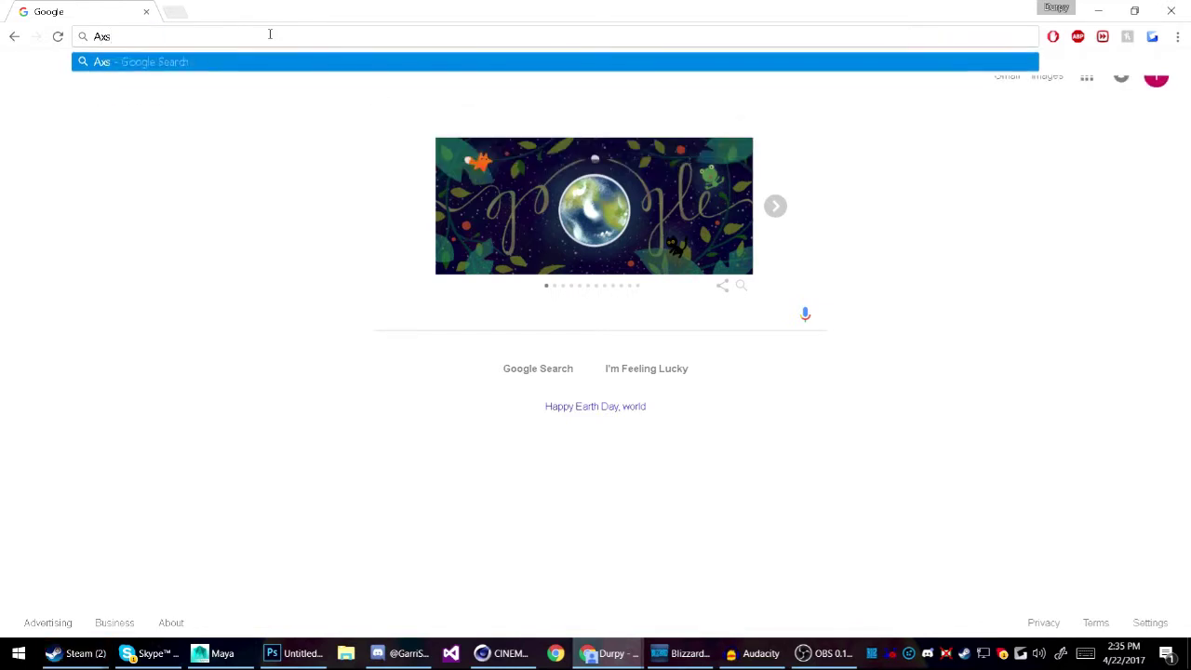
key("BackSpace")
type("i")
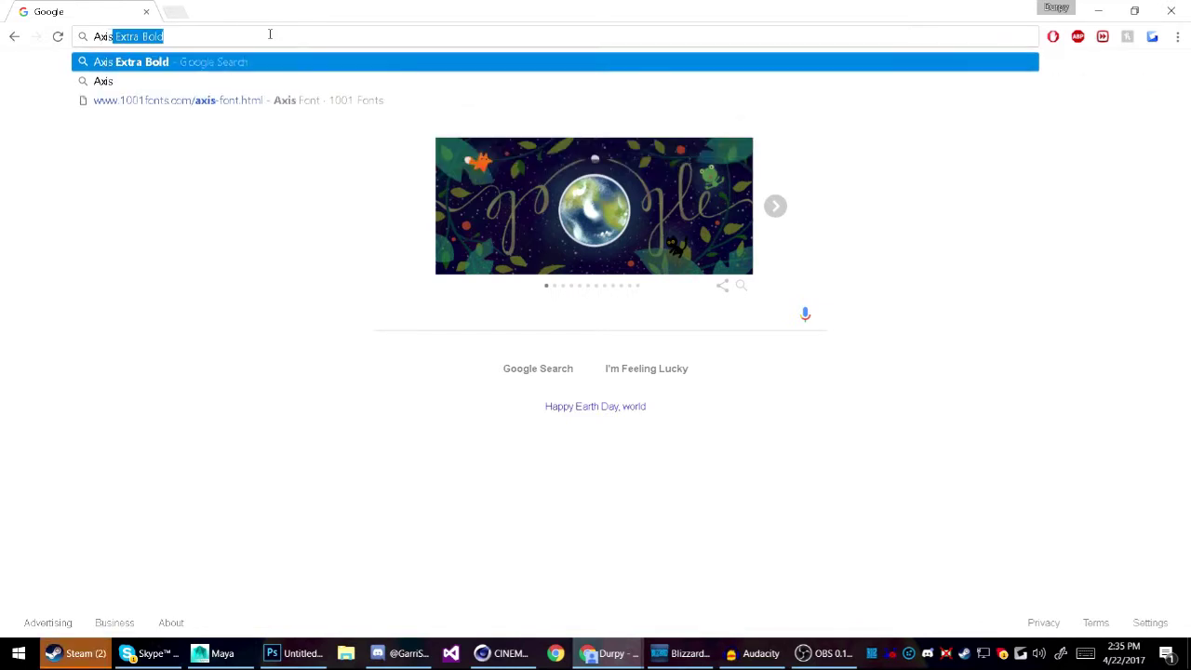
type("s")
key("BackSpace")
key("Return")
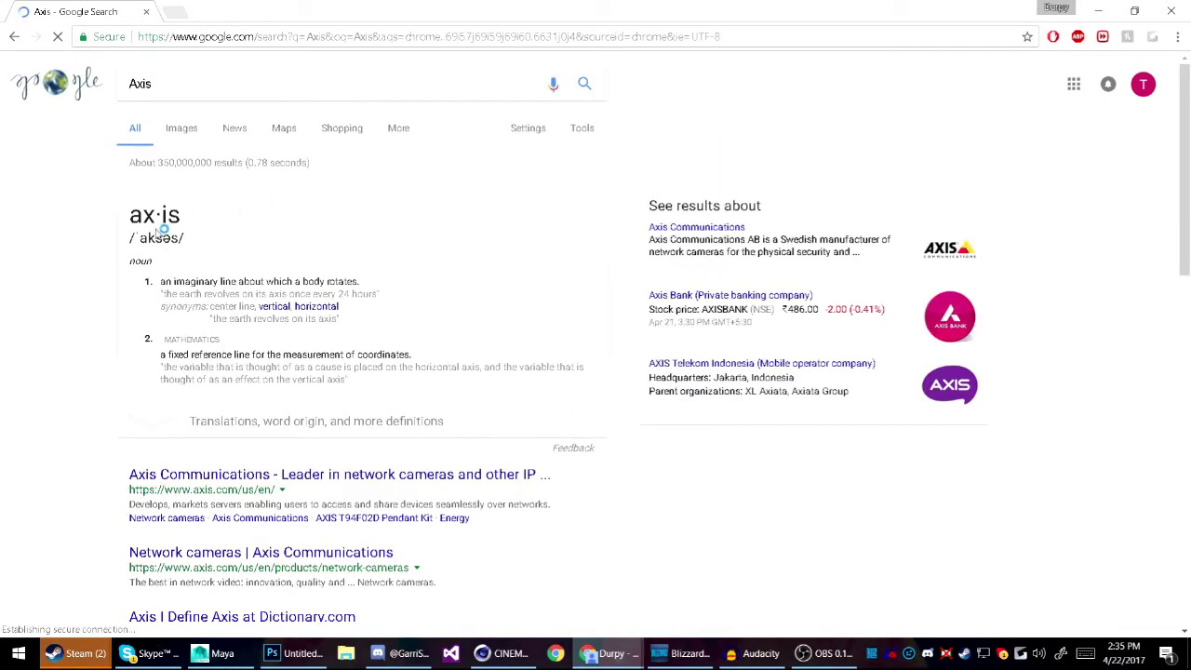
Step: Refine the search to Axis font and open the Axis Font page on 1001 Fonts
scroll(301, 386, "down", 2)
scroll(300, 386, "up", 2)
left_click(212, 80)
type("font")
key("Return")
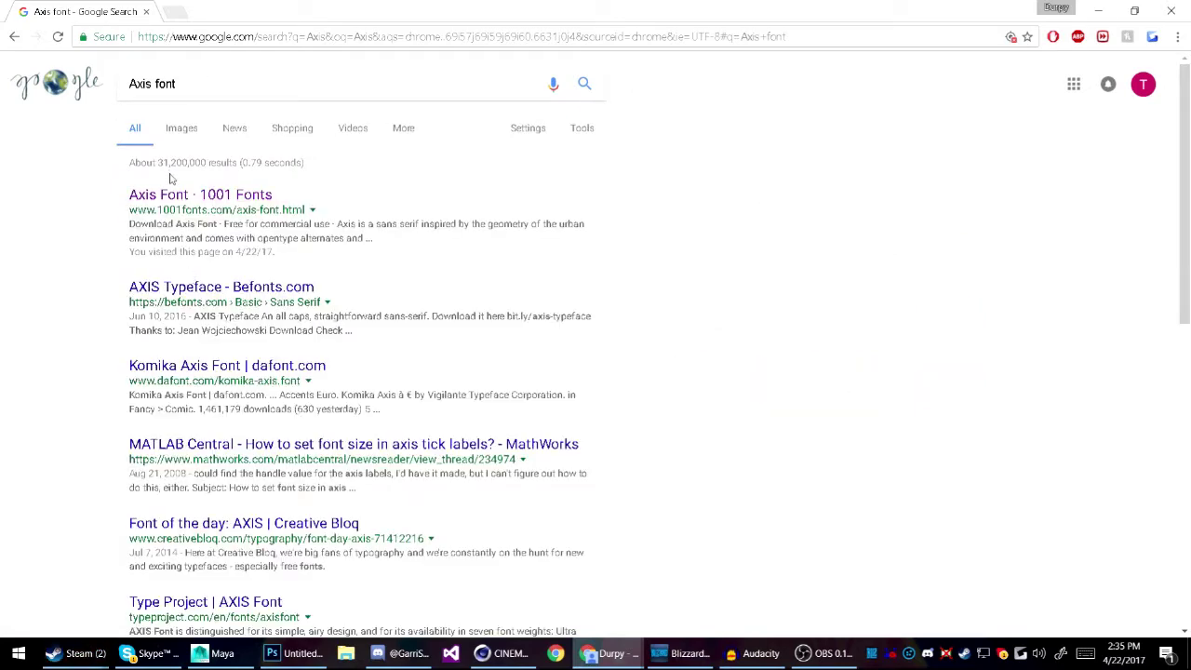
left_click(177, 195)
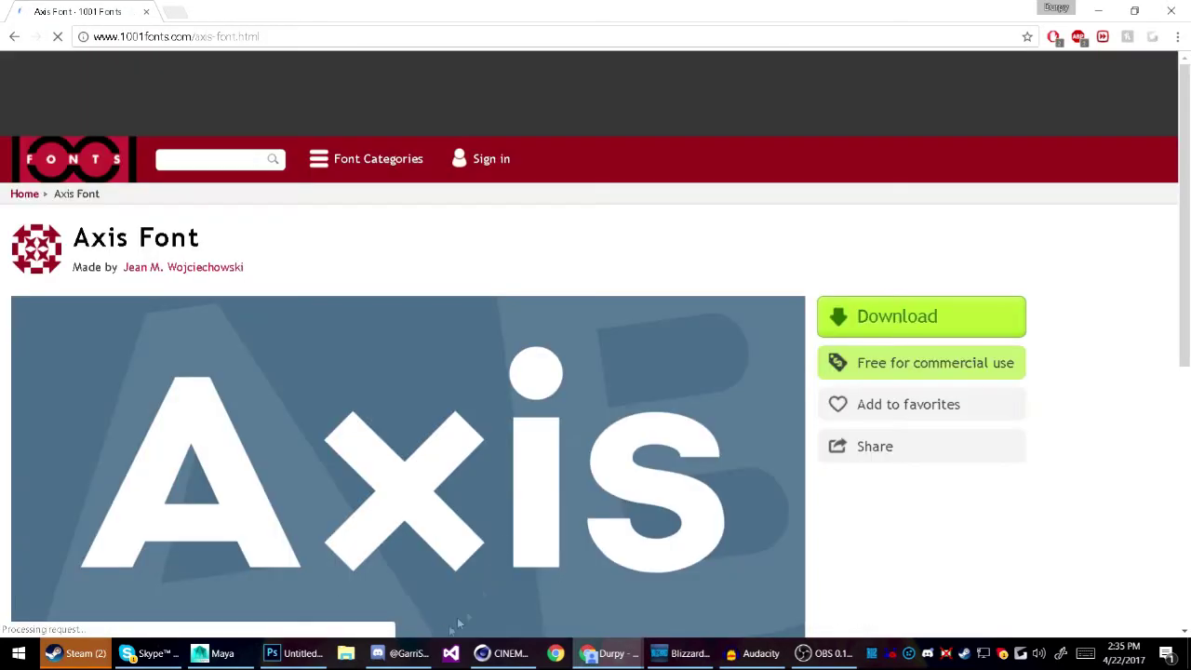
Step: Download the Axis font archive, open it and dismiss the WinRAR licence reminder
scroll(502, 436, "down", 3)
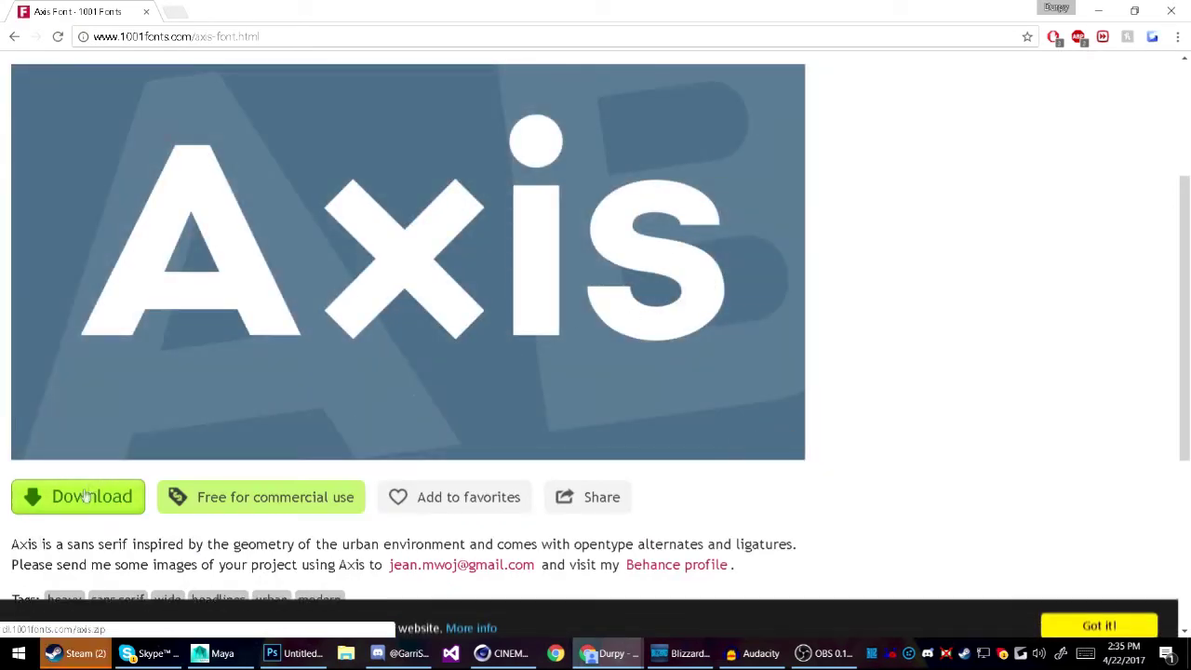
left_click(83, 498)
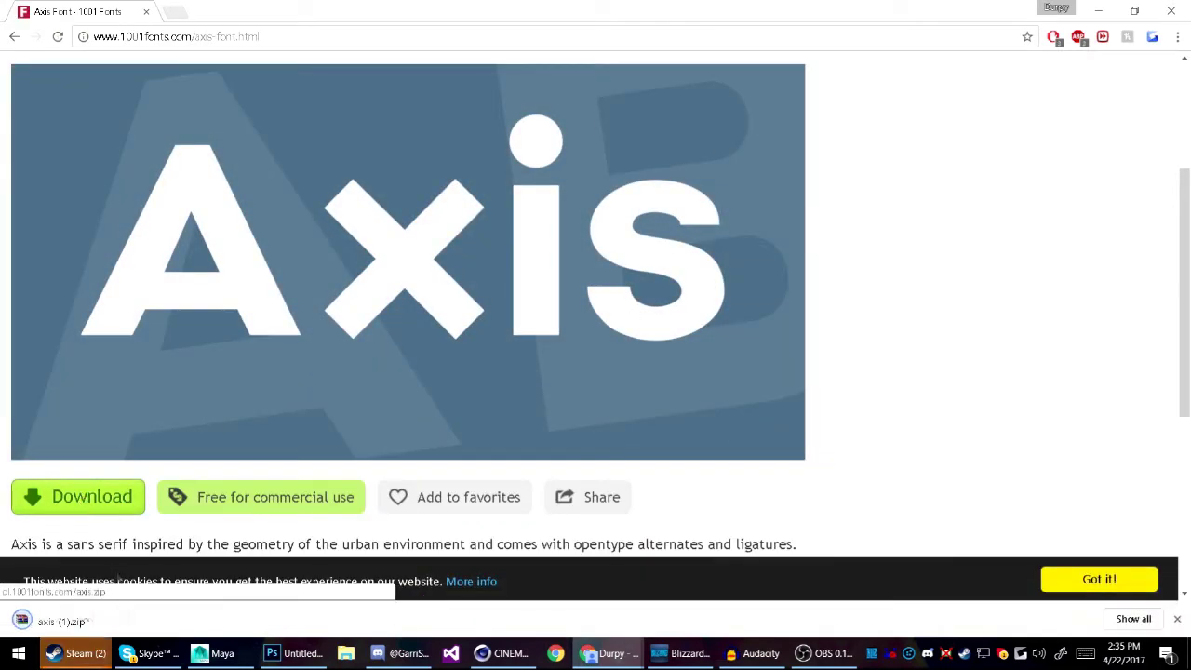
left_click(87, 631)
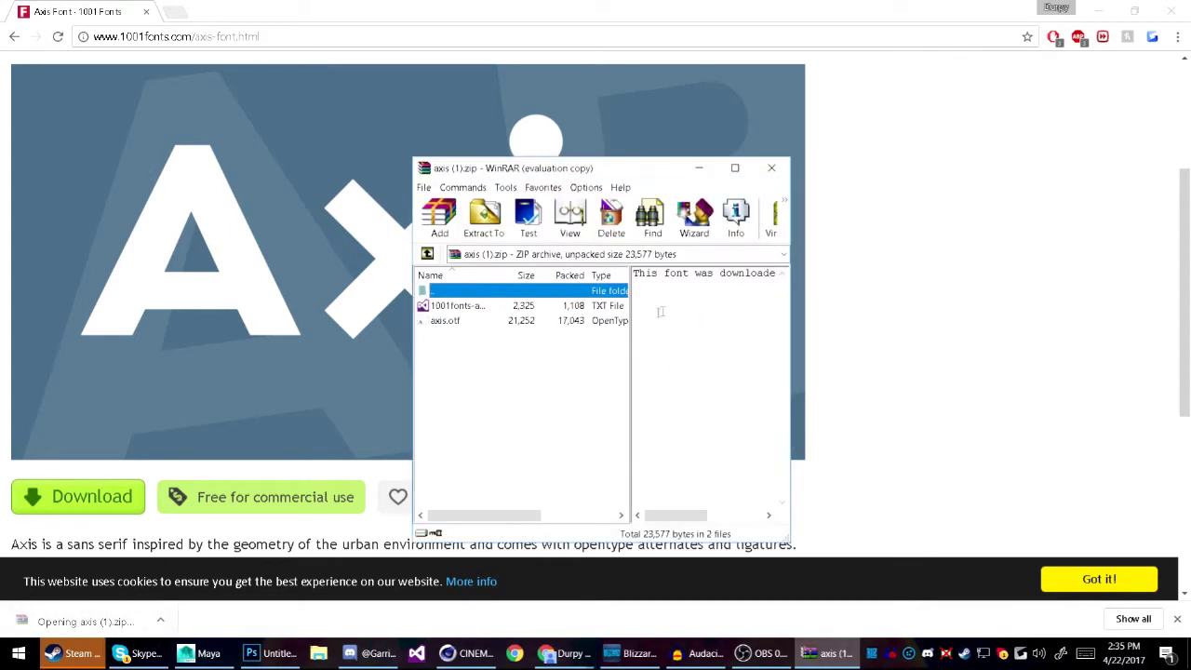
left_click(711, 297)
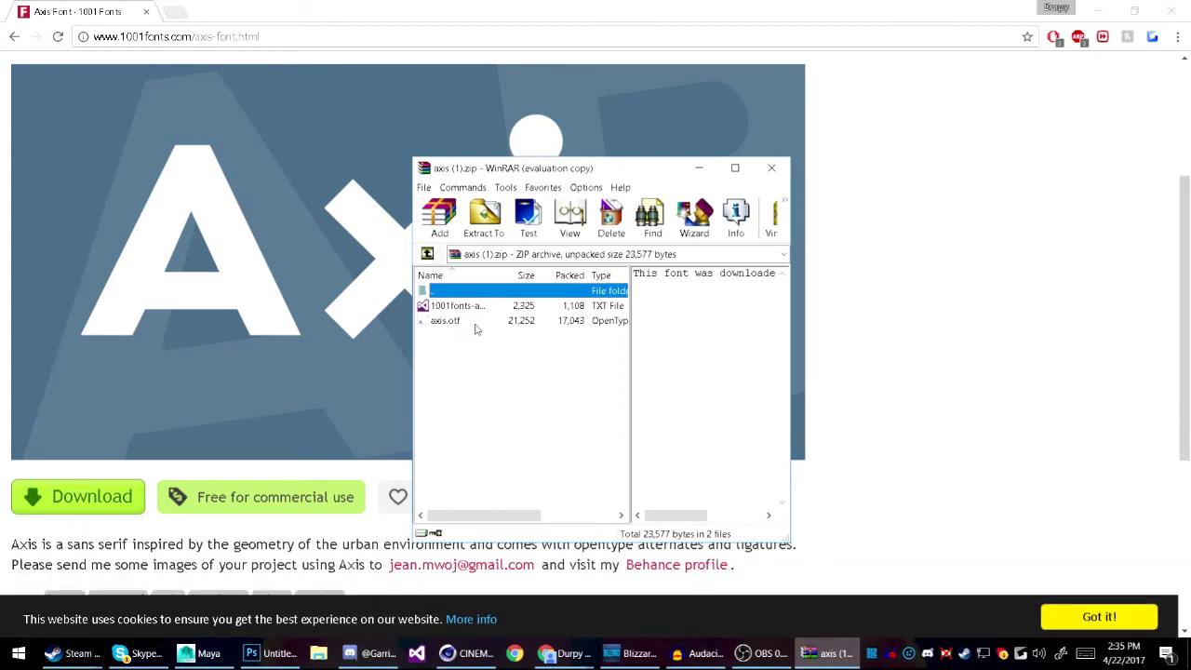
Step: Install the Axis font from axis.otf in the archive and close the font preview and the archive
double_click(470, 322)
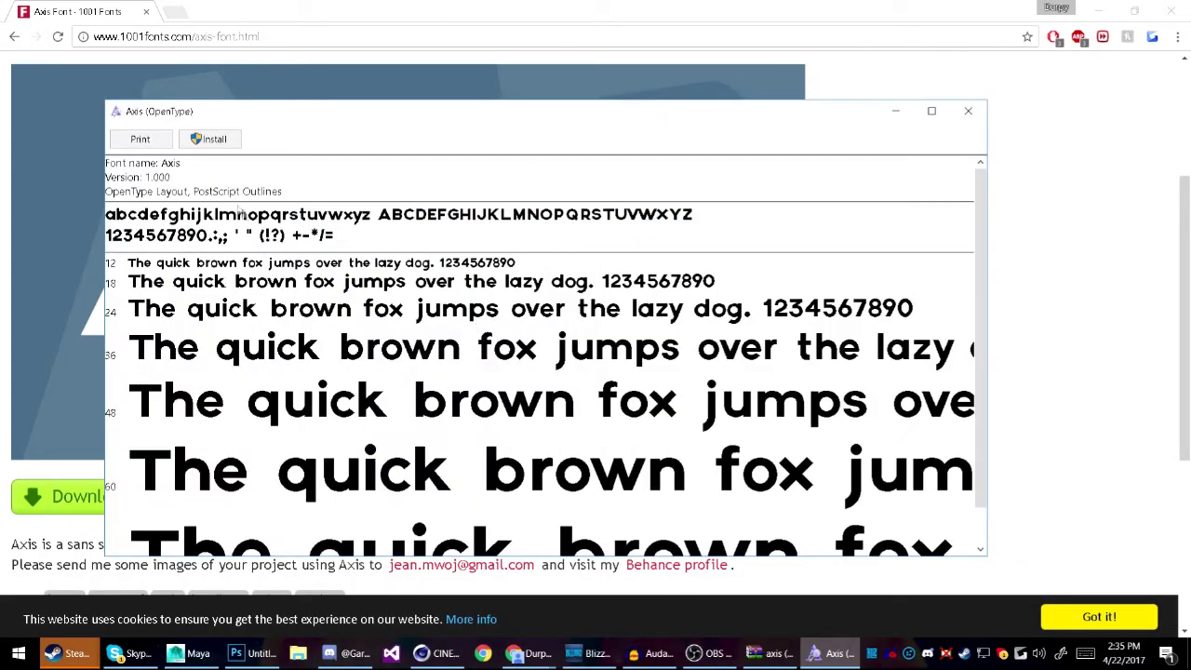
left_click(226, 140)
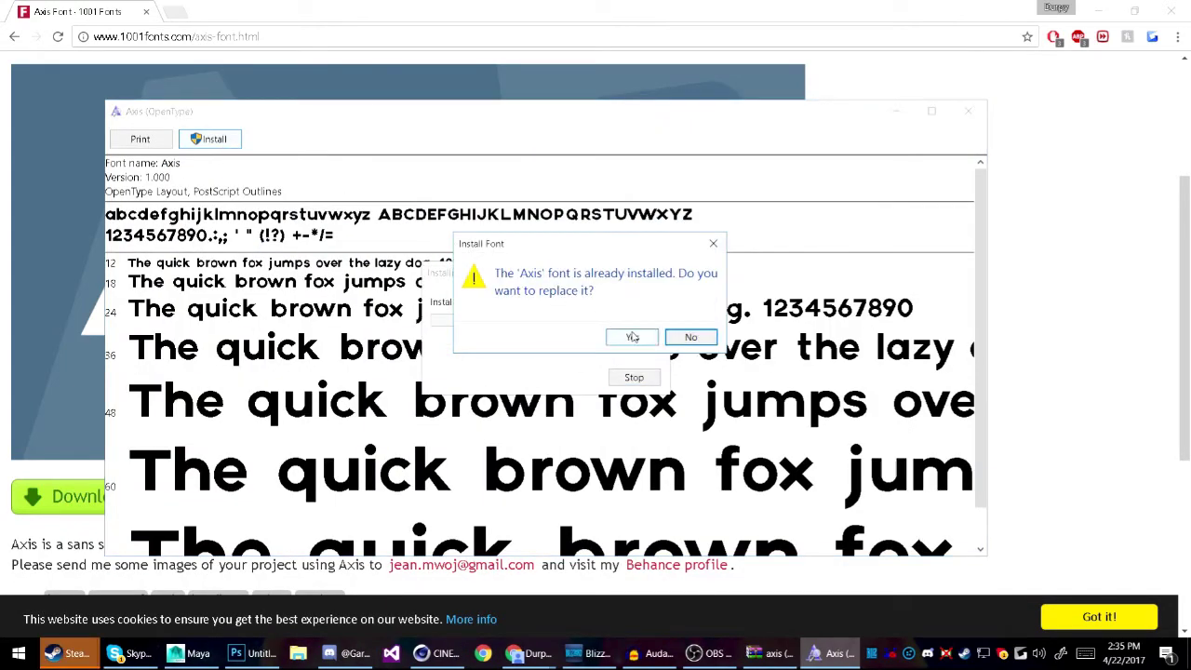
left_click(687, 337)
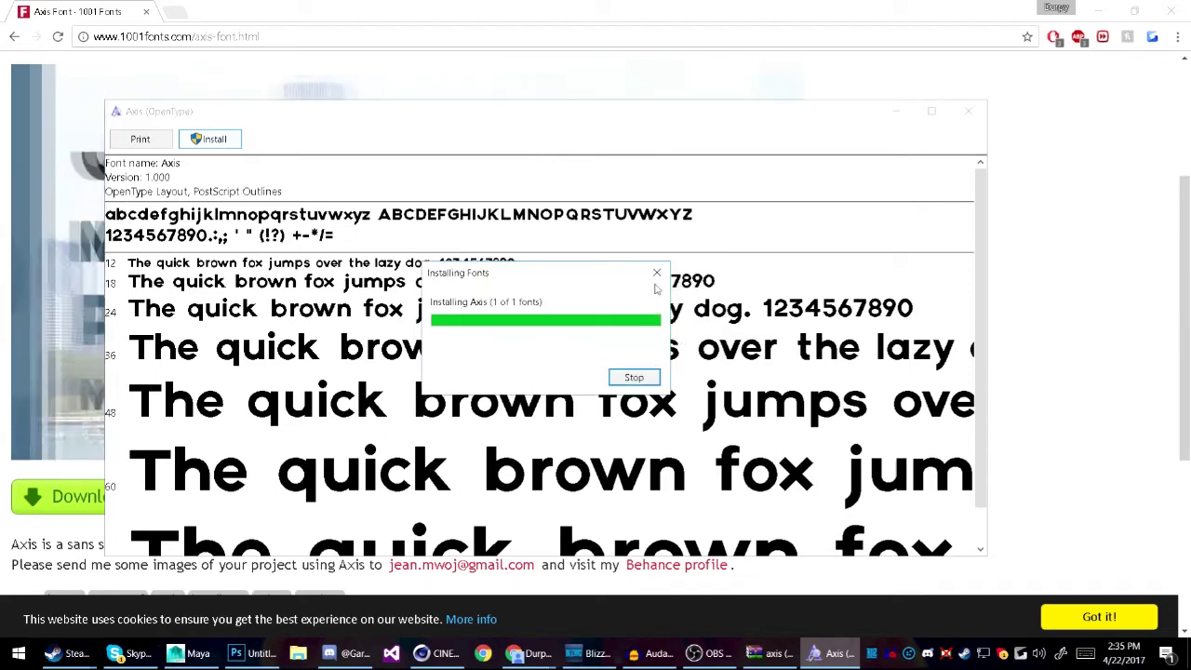
left_click(968, 111)
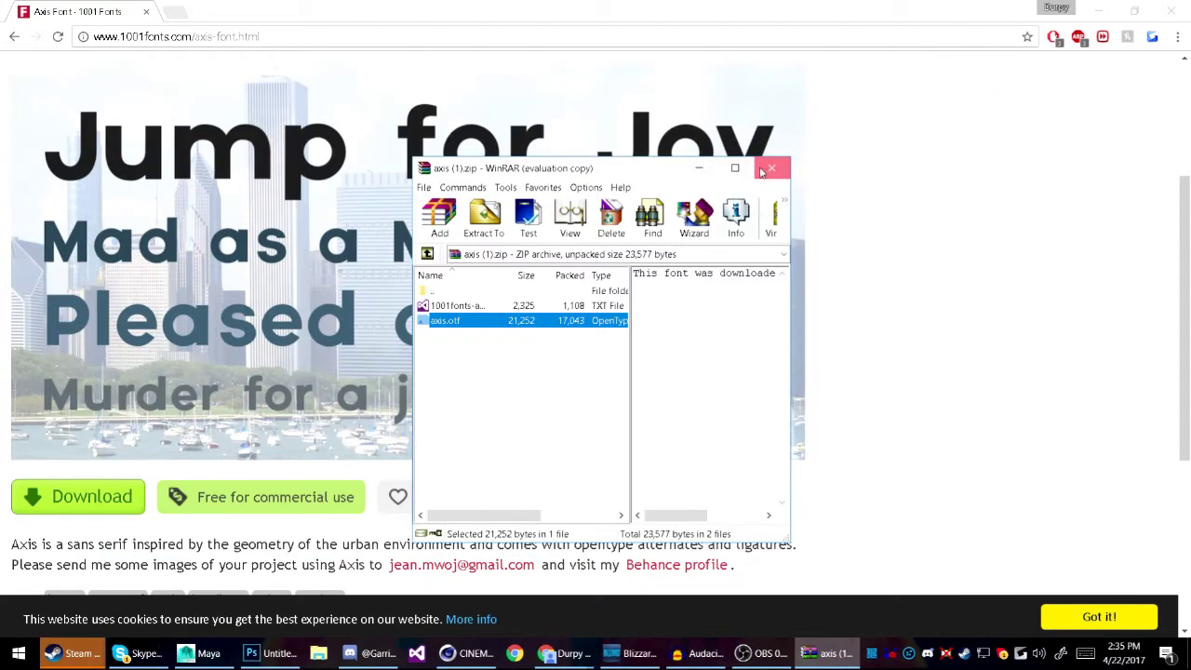
left_click(771, 167)
Step: Search Google for Streamster Font and open its page on dafont.com
left_click(314, 36)
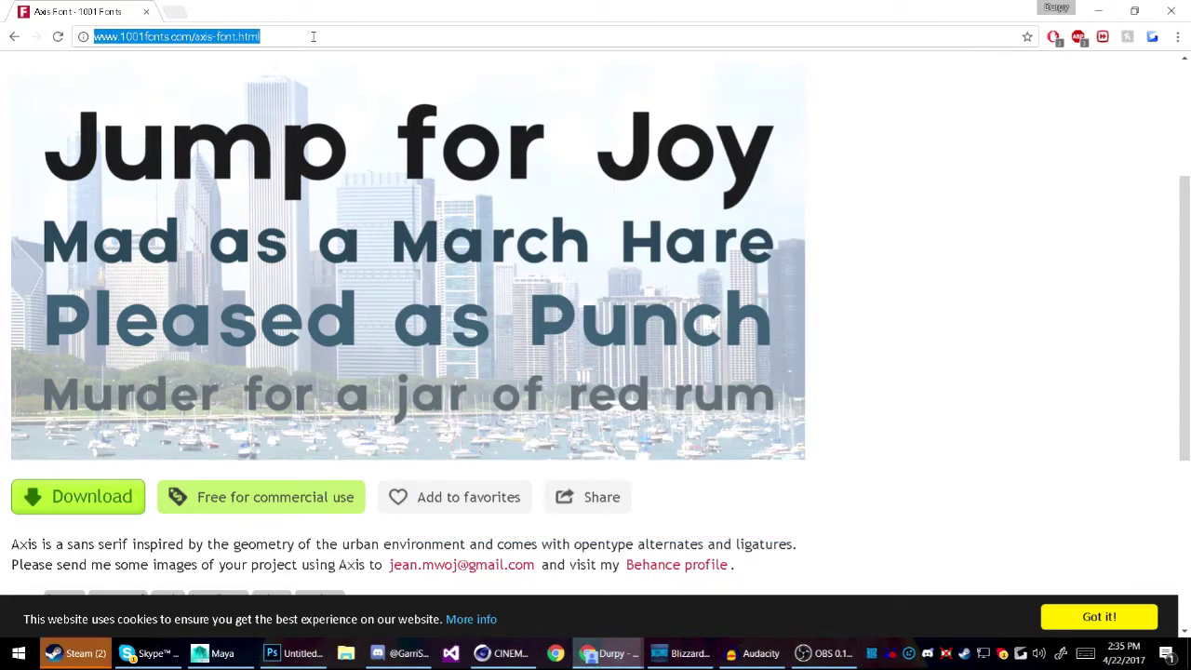
type("Streamster Font")
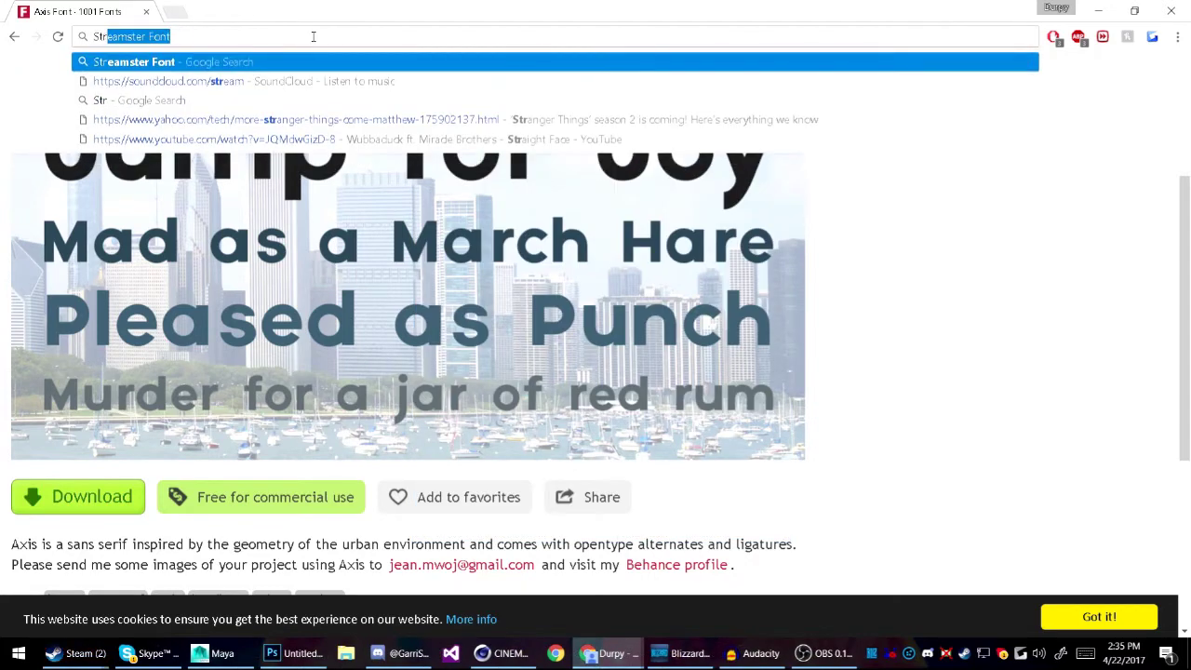
key("Return")
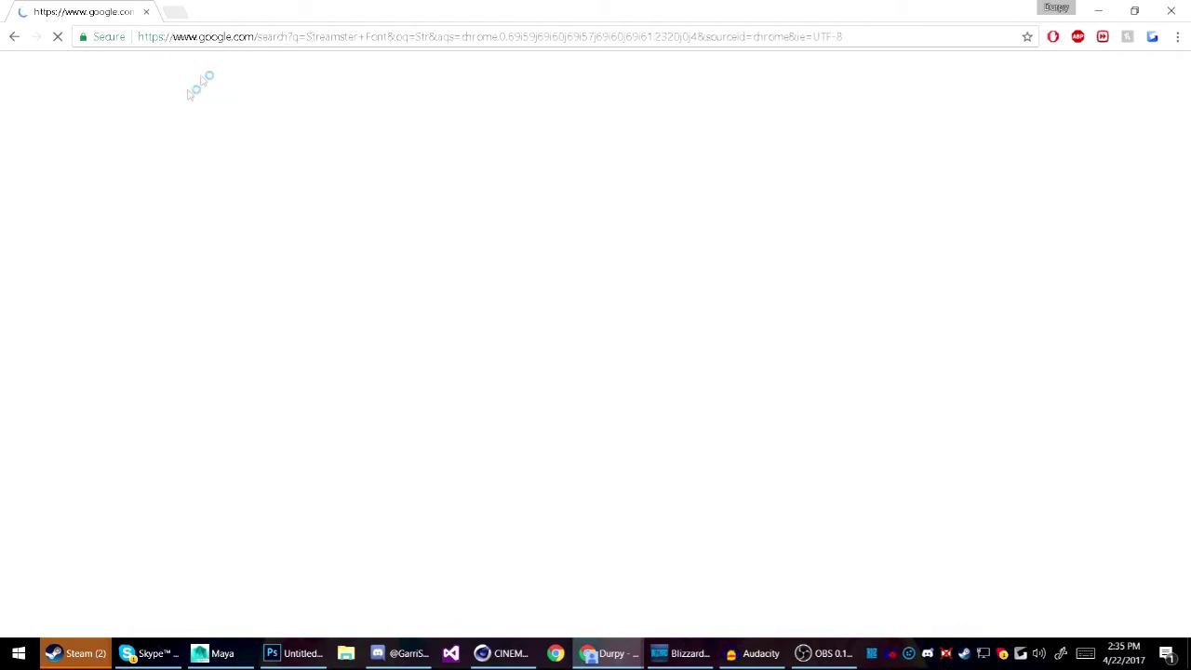
left_click(234, 198)
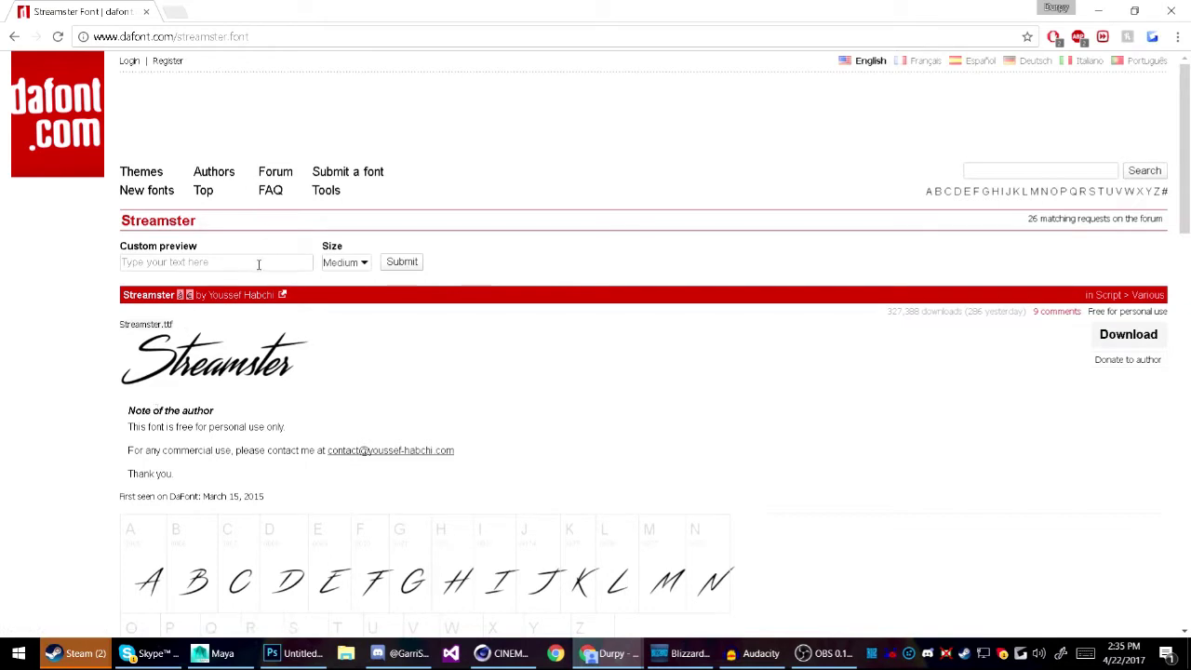
Step: Download the Streamster font archive, open it and dismiss the WinRAR licence reminder
left_click(1128, 334)
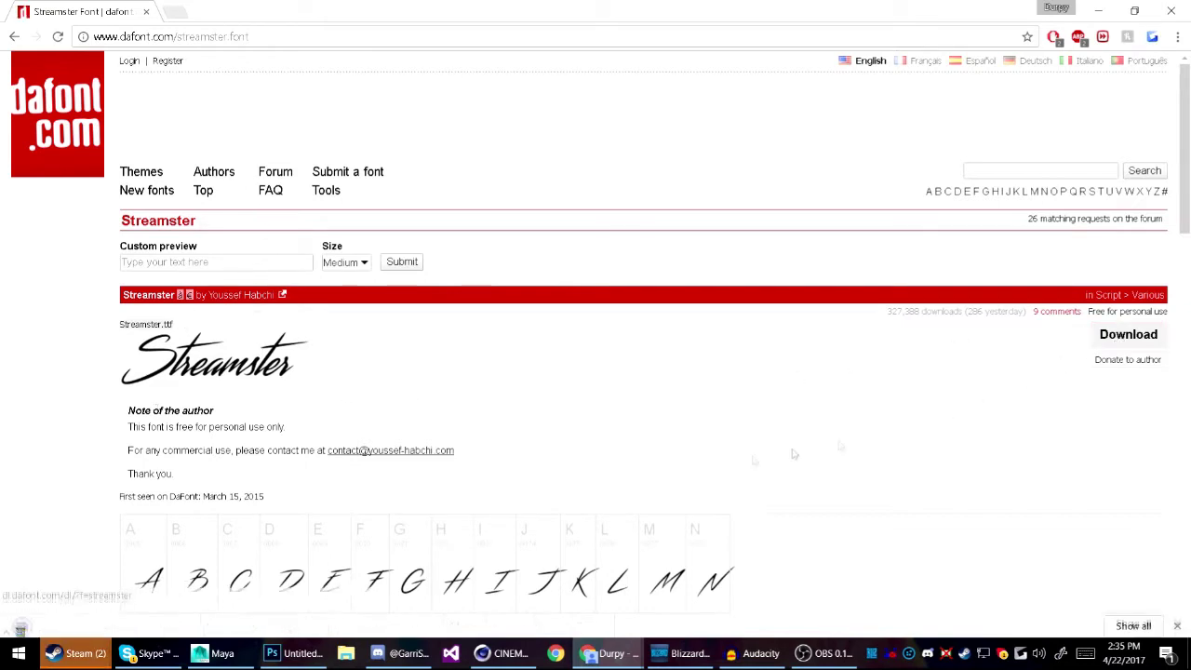
left_click(70, 621)
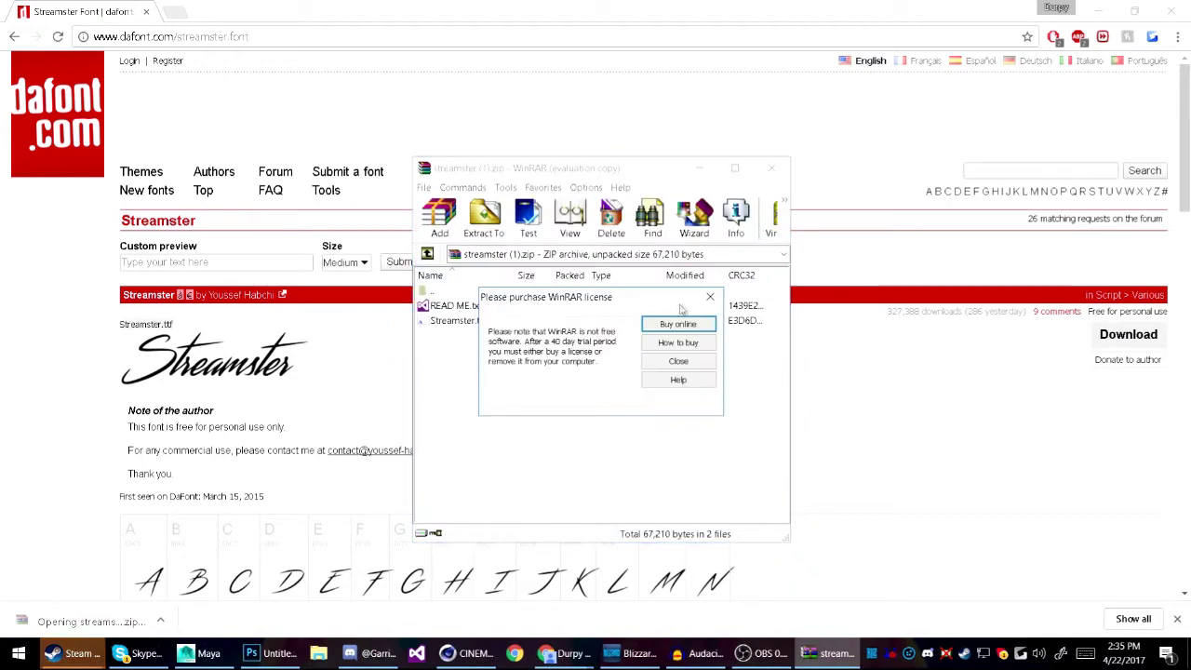
left_click(710, 297)
Step: Install the Streamster font from the archive's TTF file and close the font preview
double_click(462, 321)
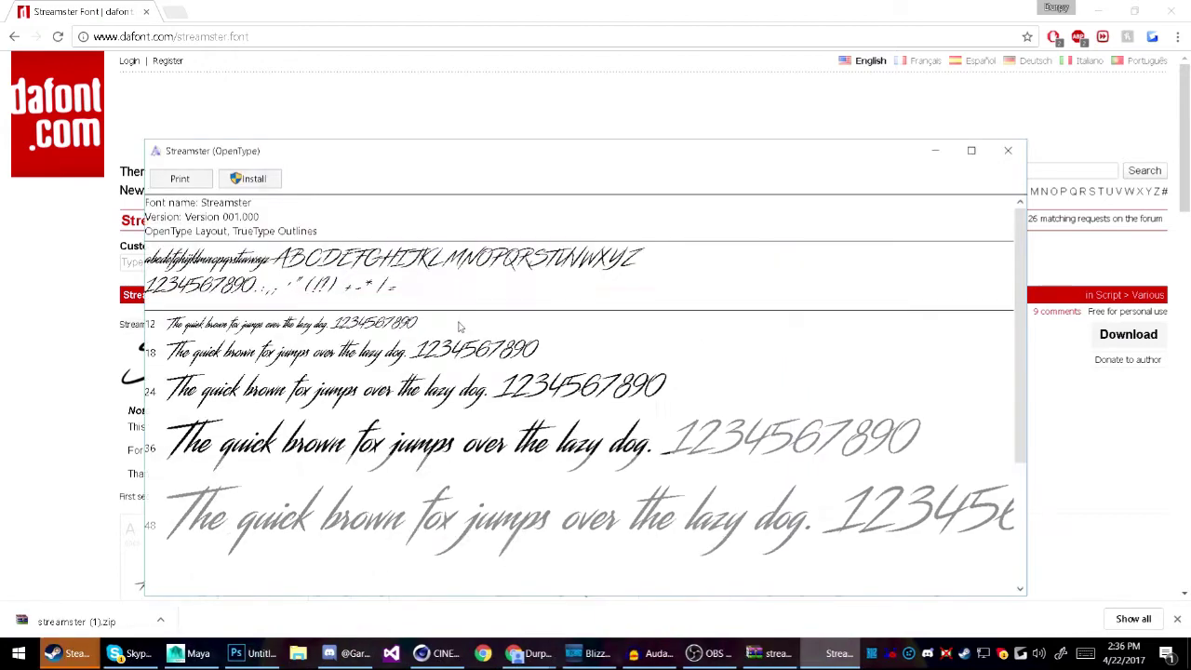
left_click(249, 180)
left_click(668, 336)
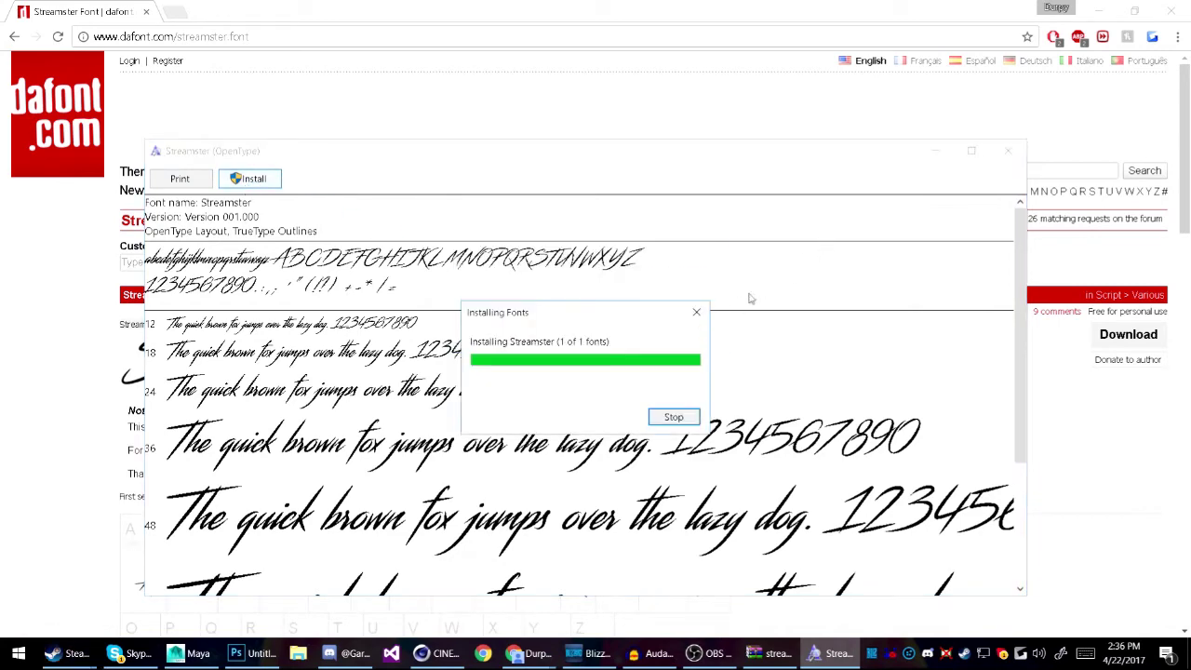
left_click(1008, 151)
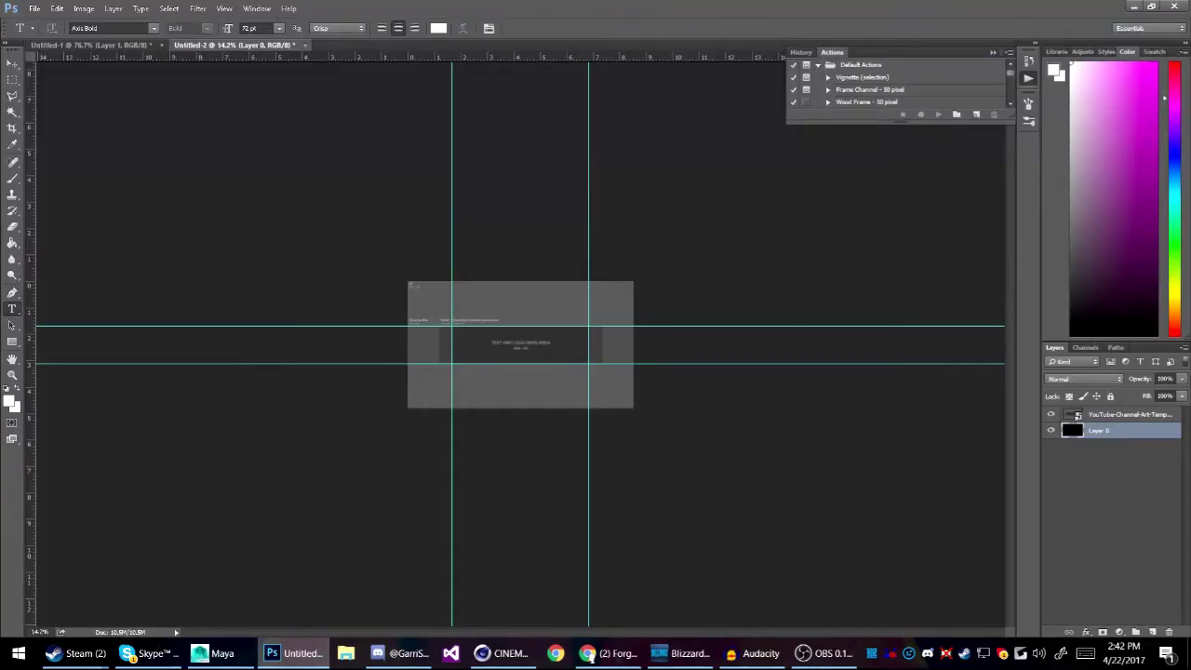
Step: In Photoshop, collapse the open list of default actions and examine the finished 80s text design in Untitled-1
left_click(843, 52)
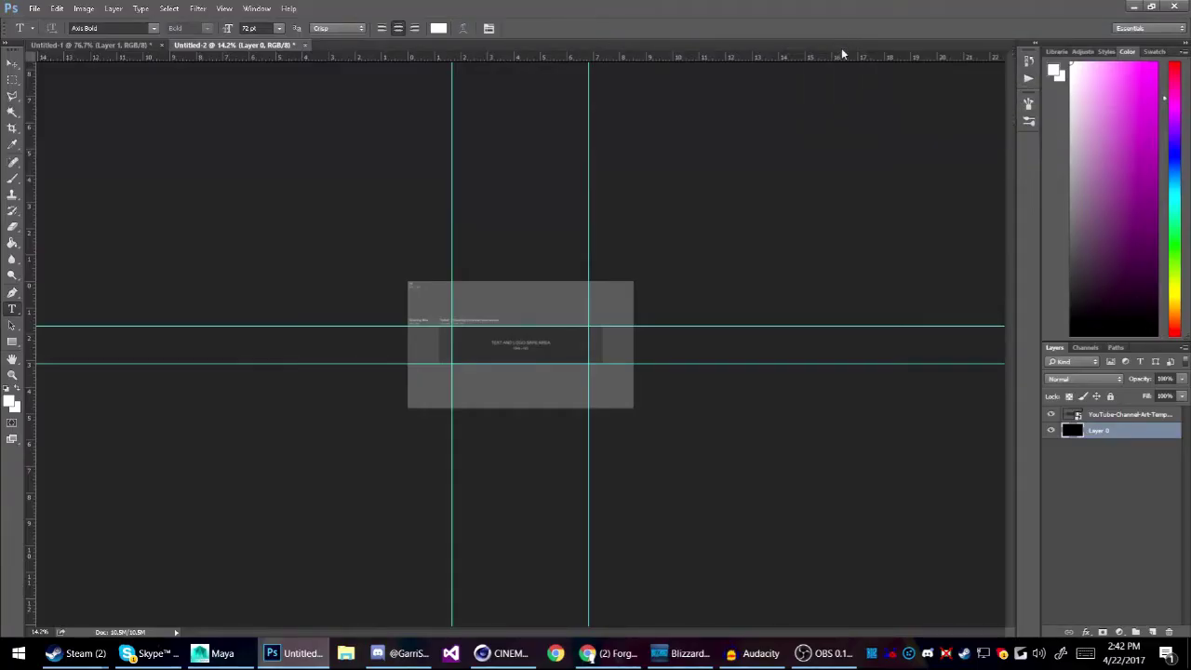
left_click(112, 44)
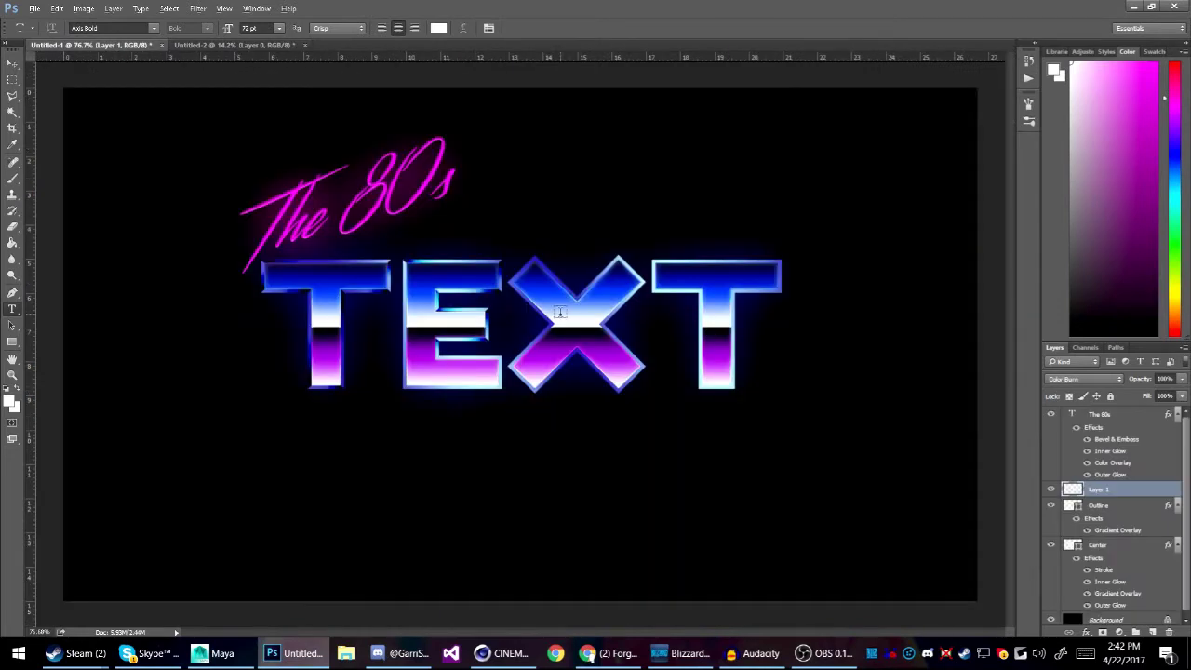
scroll(561, 312, "down", 4)
scroll(561, 312, "down", 2)
scroll(561, 312, "up", 5)
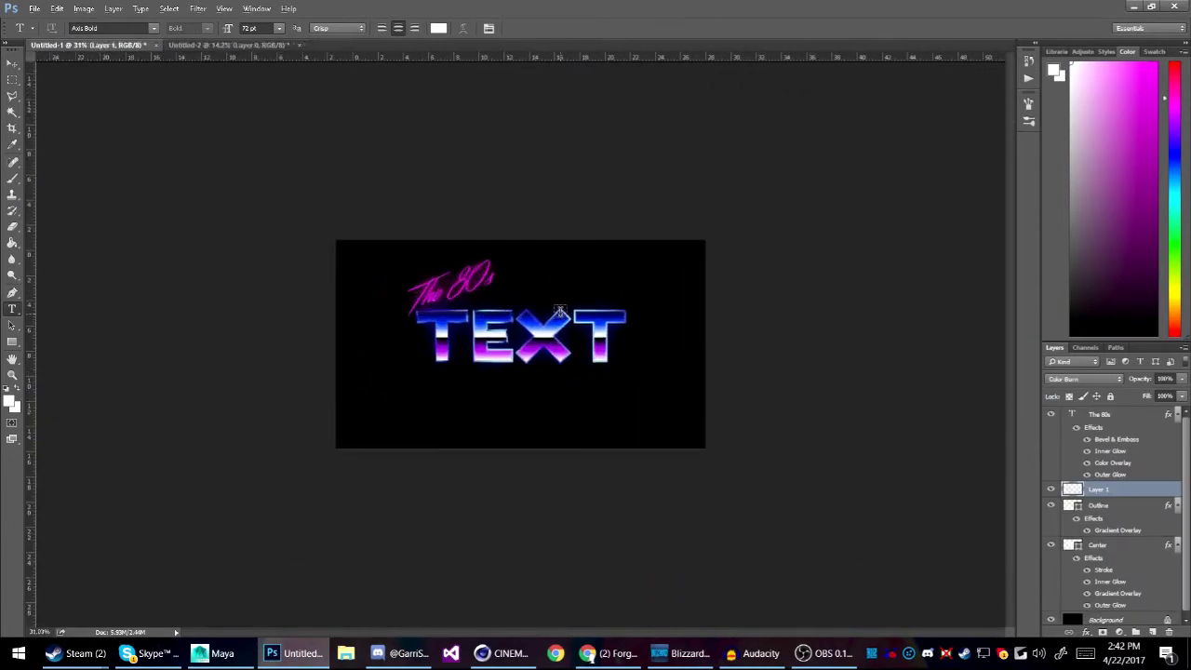
scroll(561, 311, "up", 1)
scroll(255, 192, "up", 3)
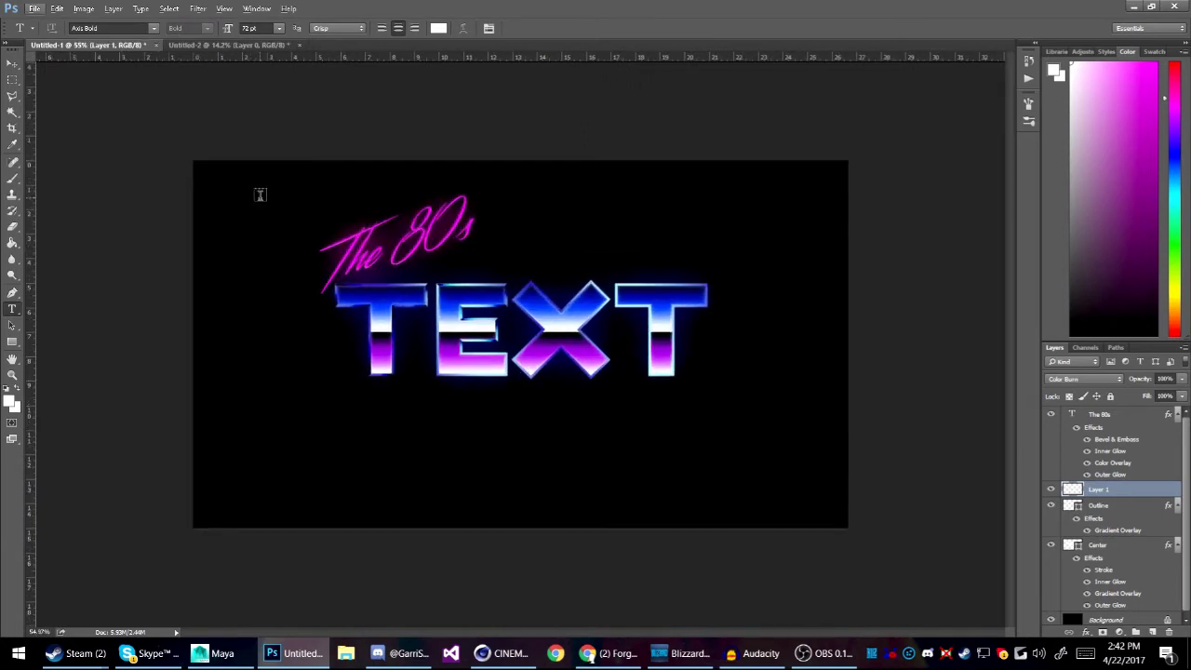
Step: Examine the YouTube channel art template with its text and logo safe area in Untitled-2
left_click(233, 45)
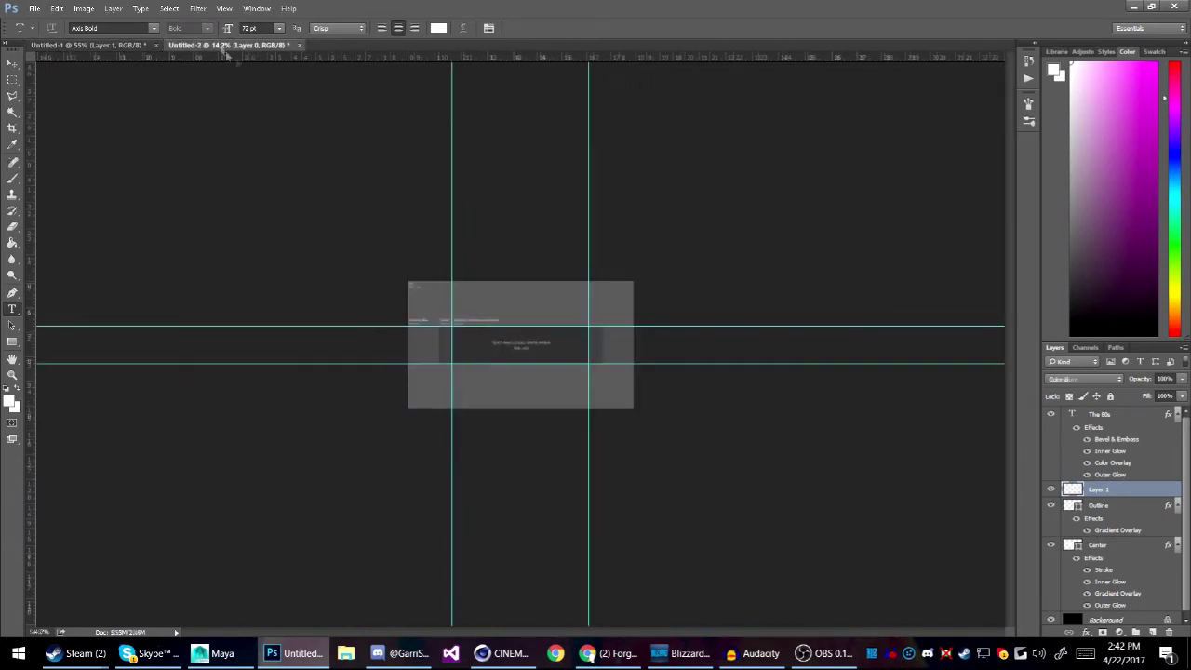
scroll(490, 286, "up", 3)
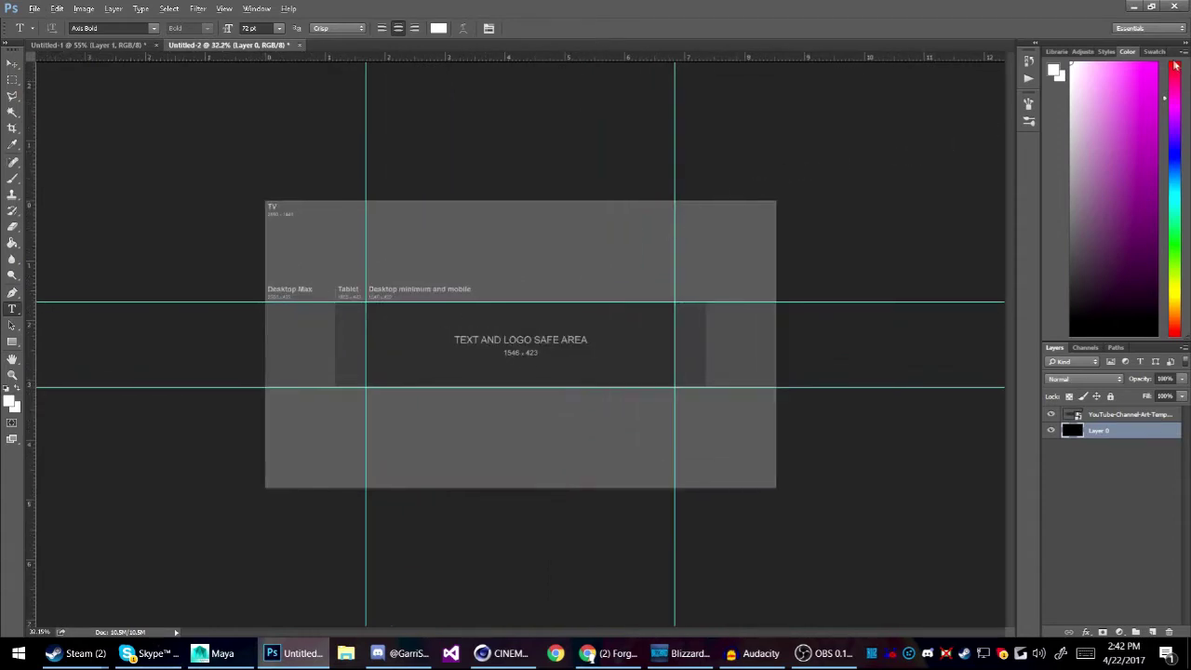
scroll(523, 268, "up", 2)
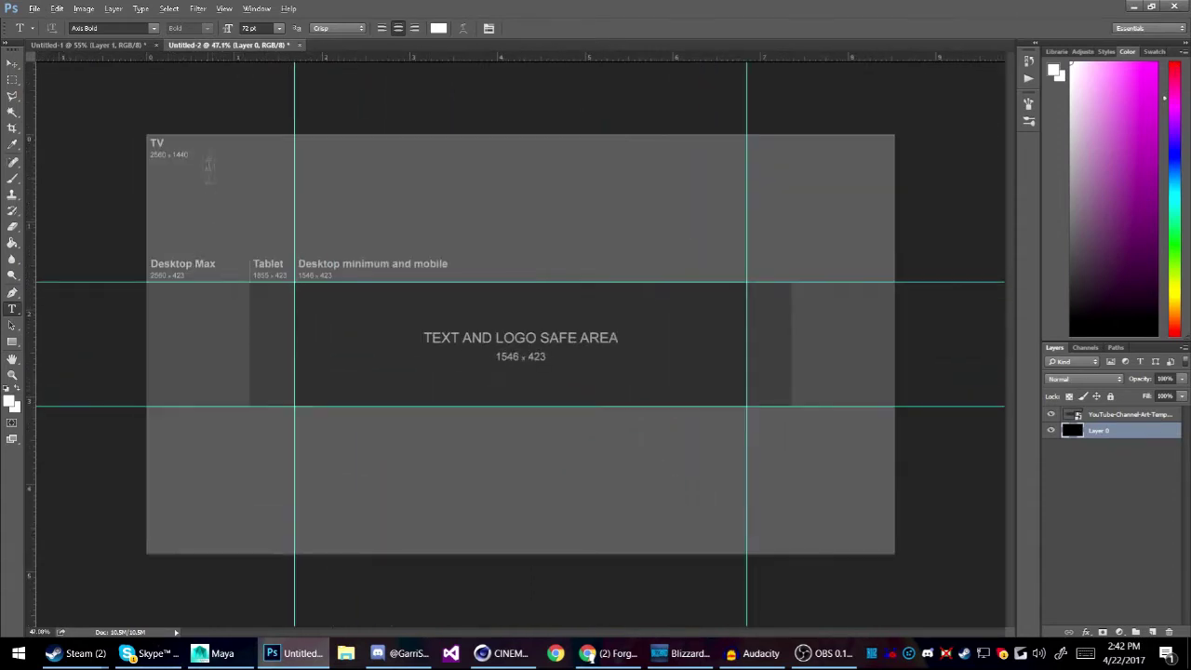
Step: Examine the gradient fill and beveled outline of the TEXT lettering in Untitled-1 up close, and return to Untitled-2
left_click(93, 45)
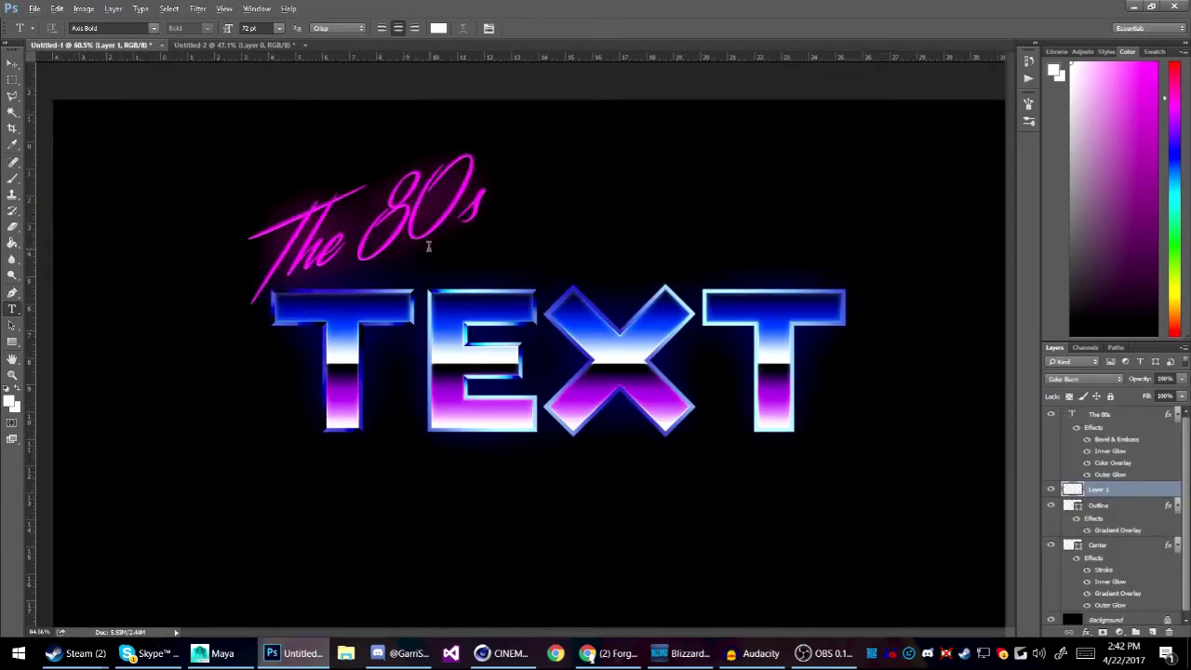
scroll(325, 390, "up", 5)
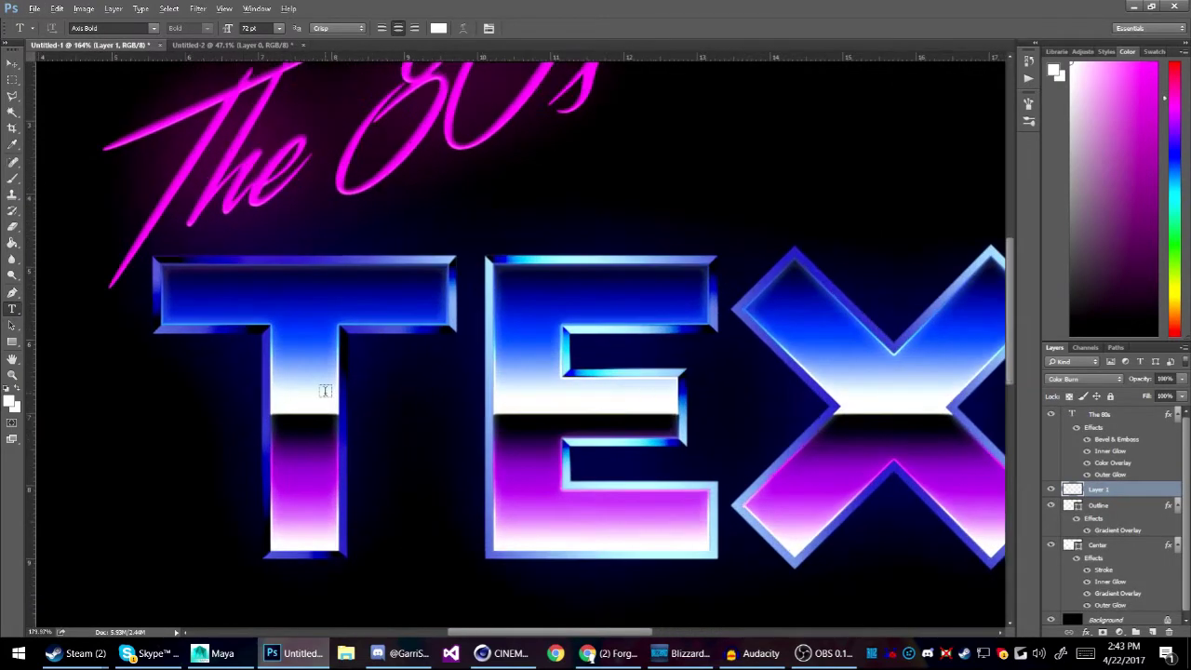
scroll(325, 390, "up", 3)
scroll(329, 372, "down", 4)
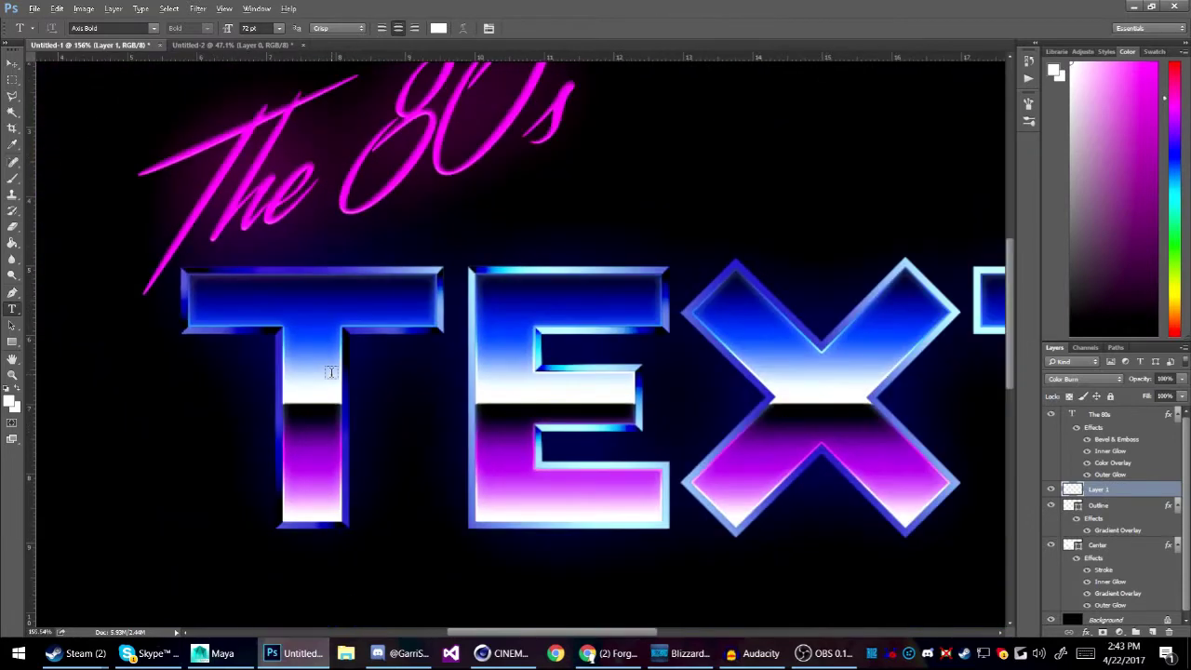
scroll(331, 373, "down", 6)
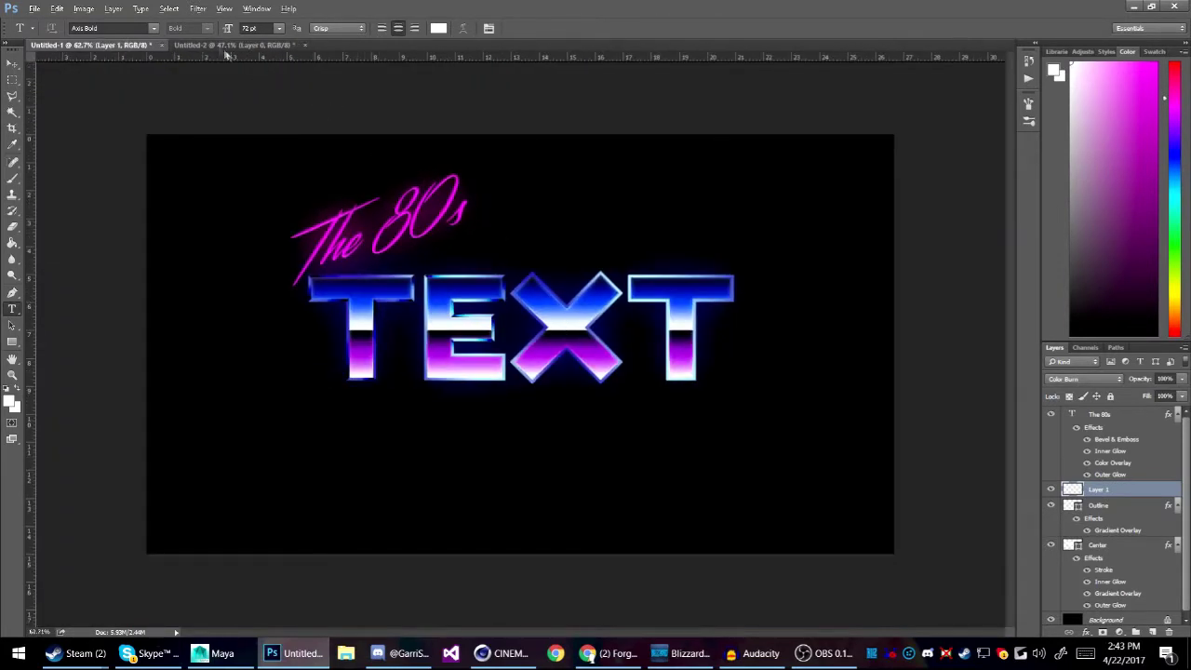
key("alt")
left_click(231, 45)
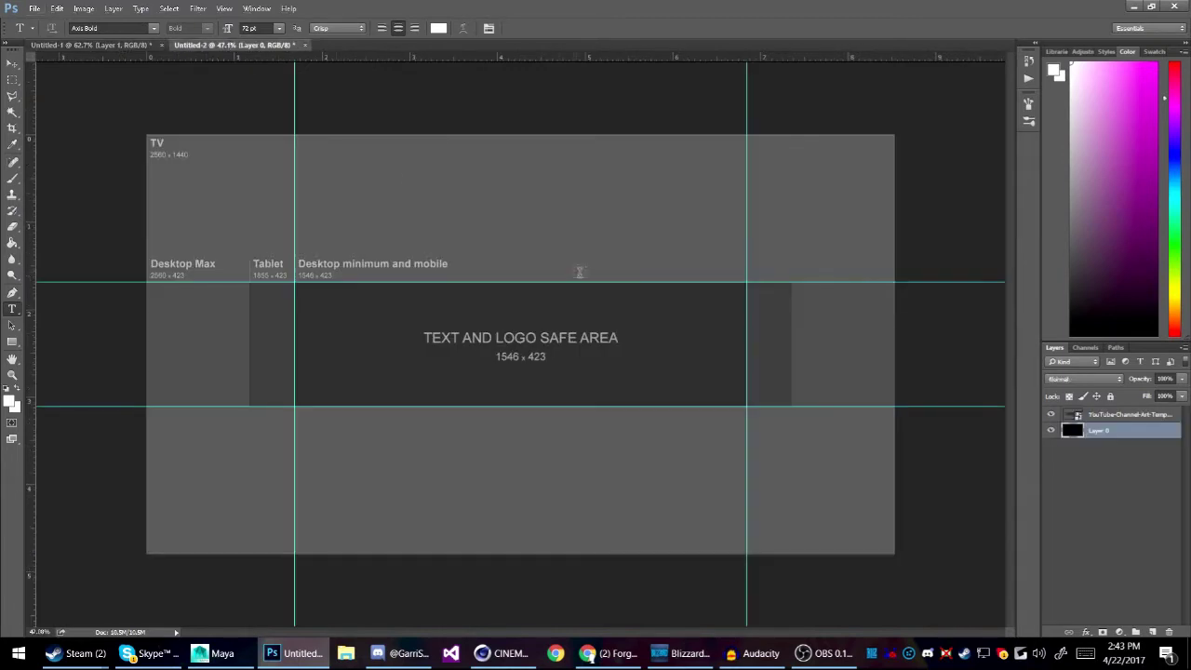
Step: Delete the YouTube channel art template layer, keeping the black background layer and the guides
key("alt")
left_click(1100, 415)
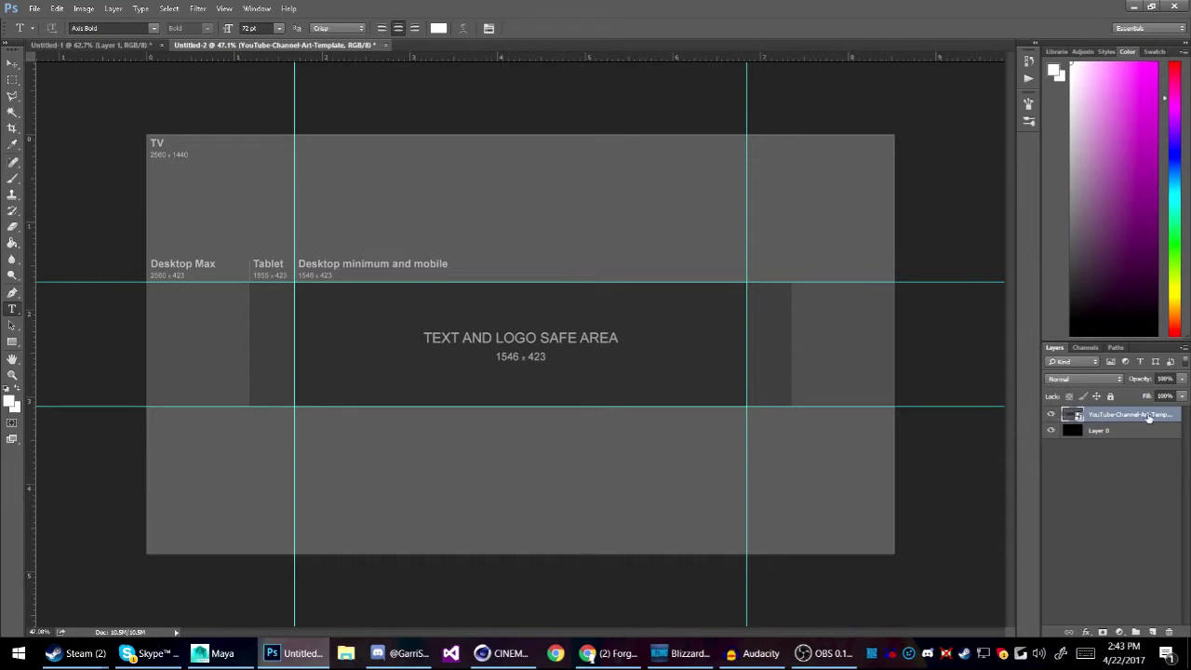
key("Delete")
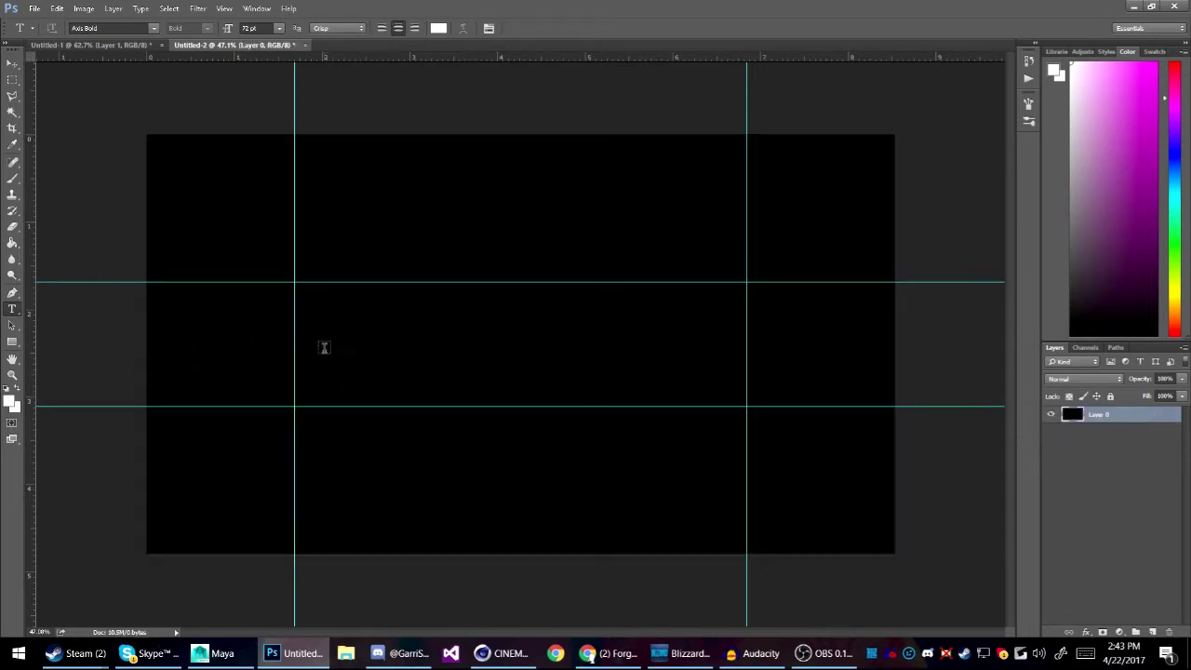
Step: Add the text MUNCHKIN in white 72 pt Axis Bold between the horizontal safe-area guides
left_click(311, 356)
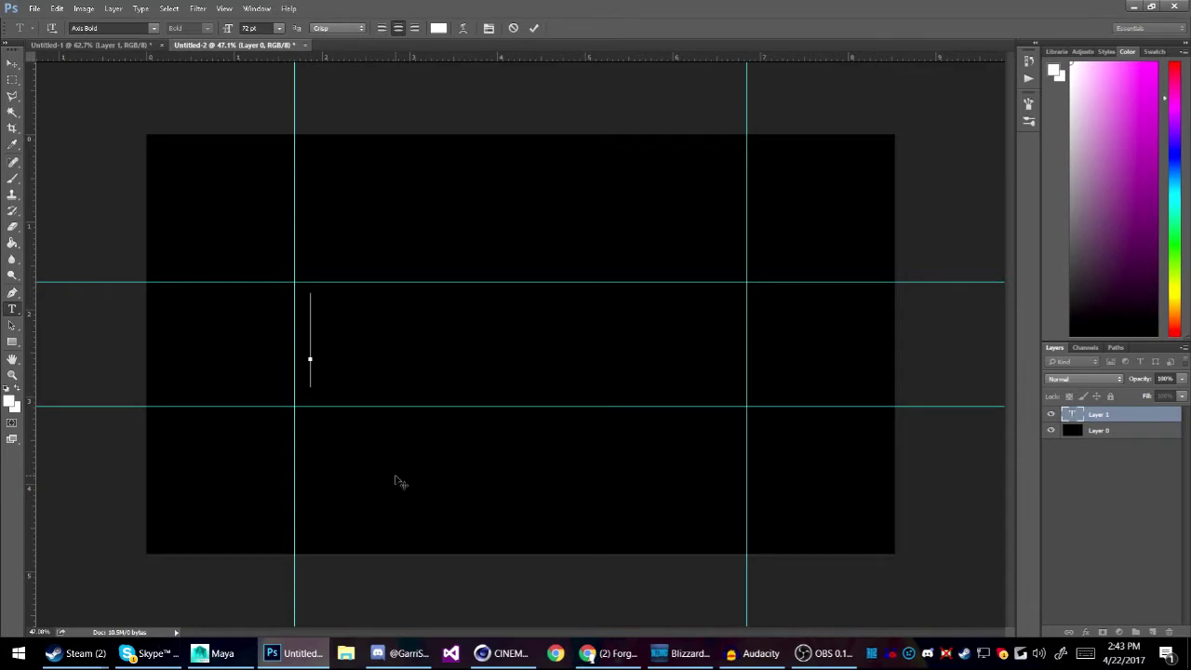
type("Mu")
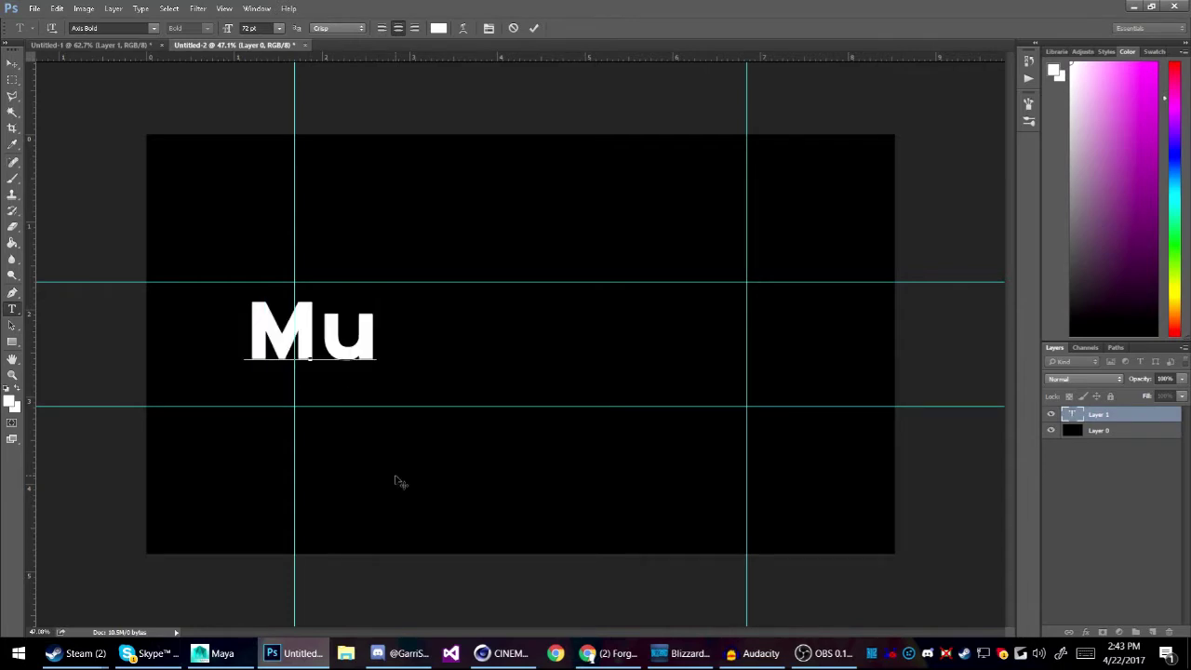
key("BackSpace")
type("UNCHKIN")
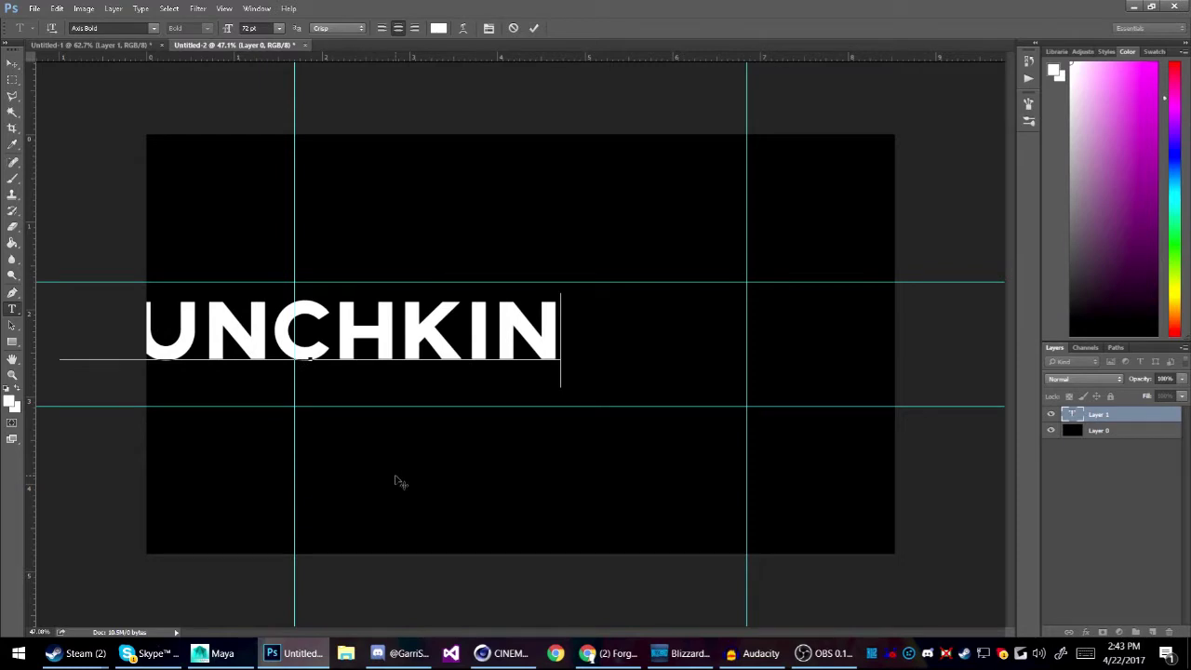
left_click_drag(401, 481, 577, 489)
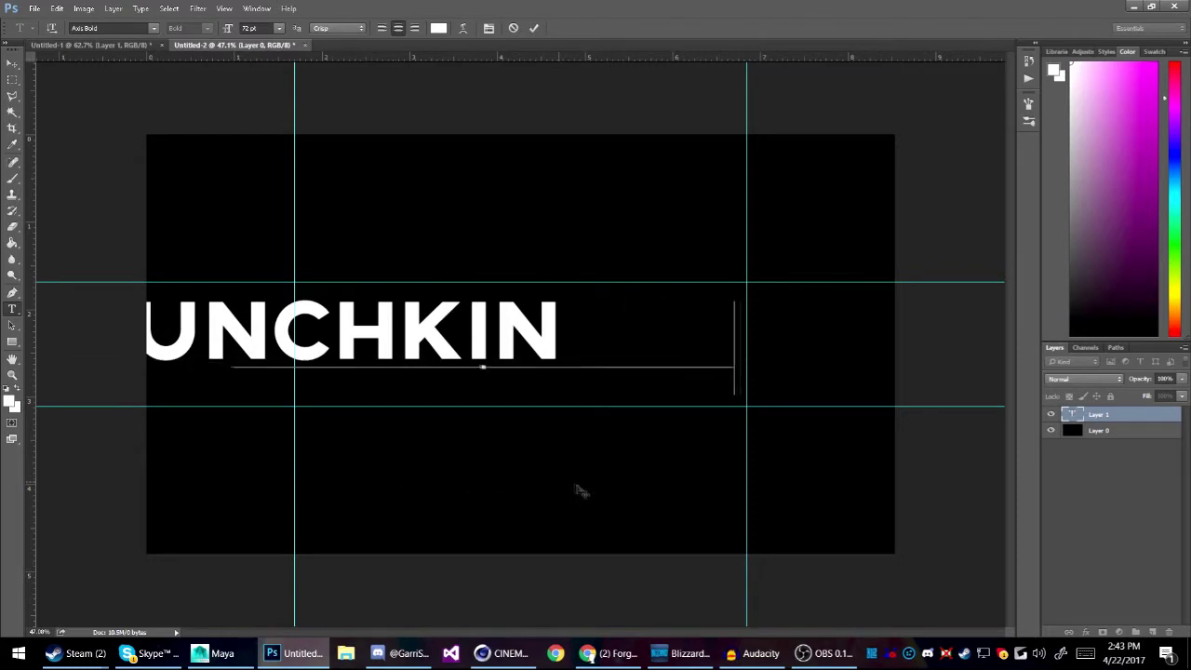
left_click(1084, 420)
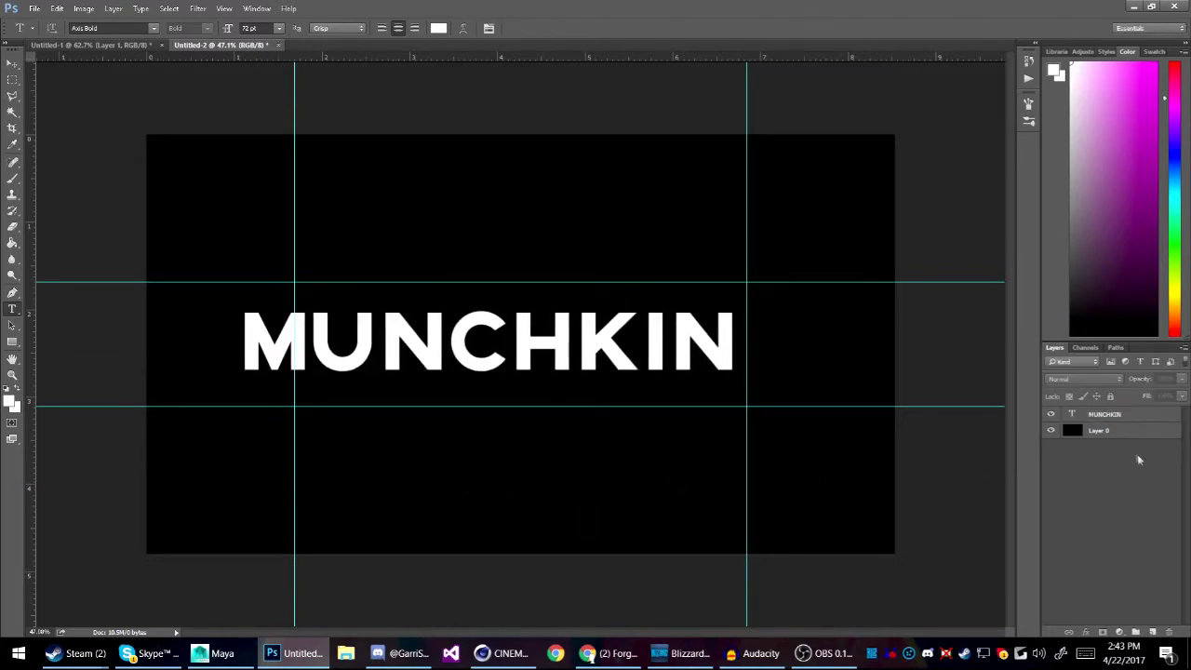
Step: Scale down the MUNCHKIN text with Free Transform and centre it inside the safe-area guides
key("ctrl+t")
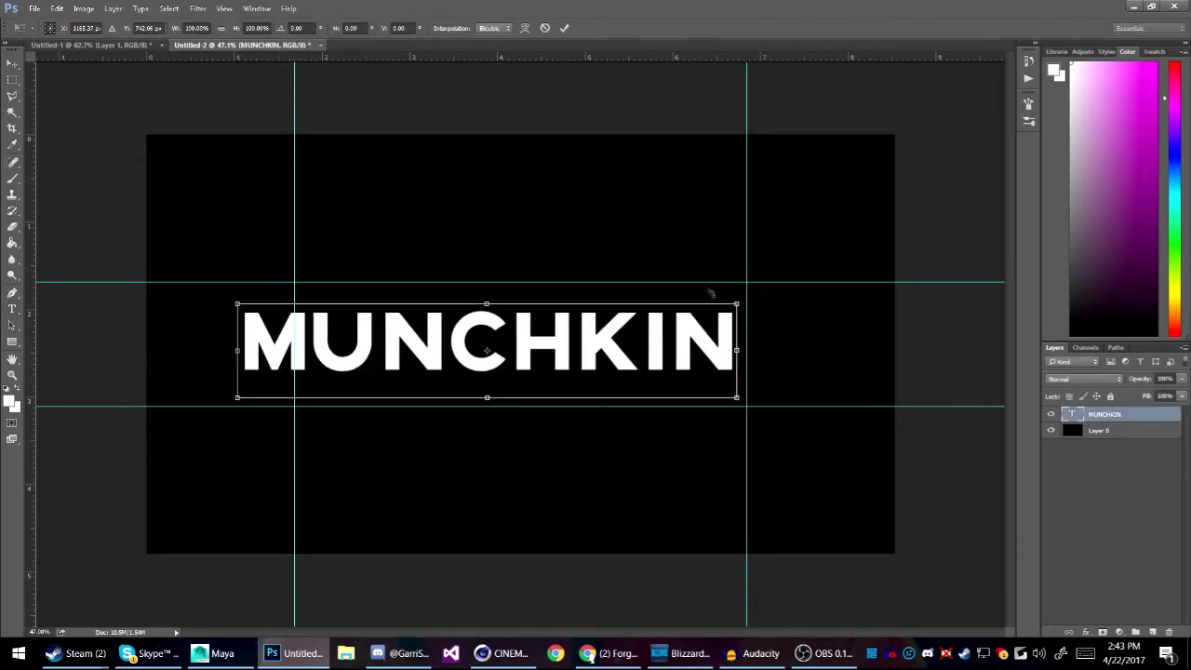
left_click_drag(737, 303, 630, 322)
left_click_drag(556, 363, 641, 364)
key("Return")
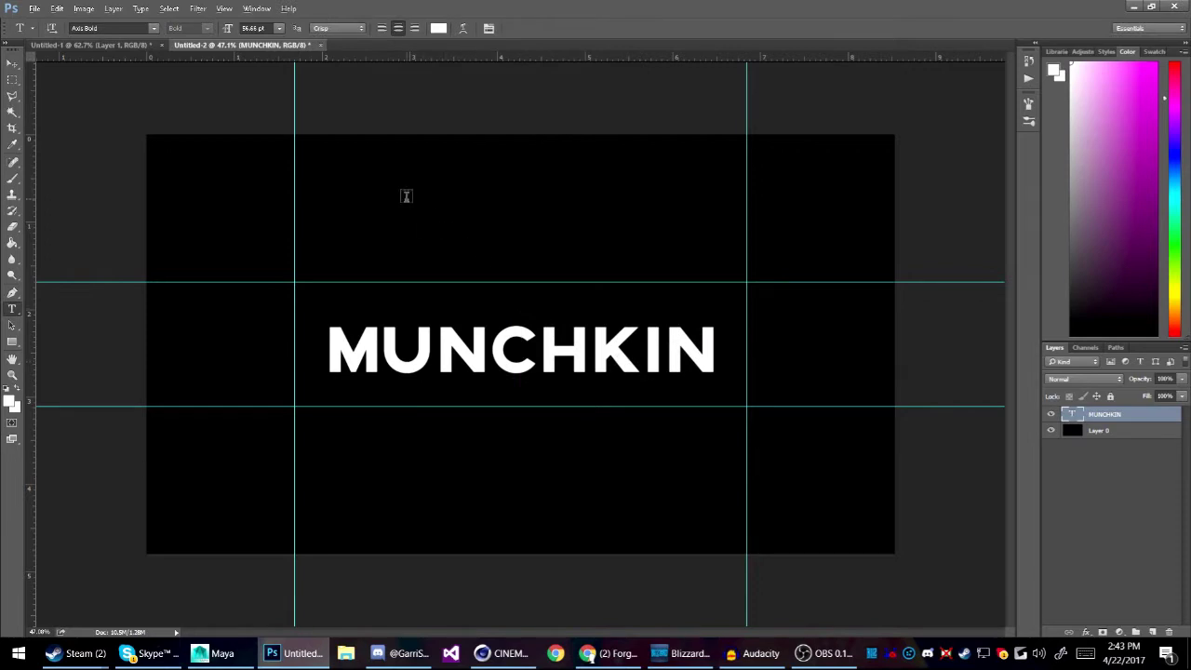
Step: Add a separate 36 pt text layer reading Durpy above the beginning of MUNCHKIN
scroll(406, 195, "up", 5)
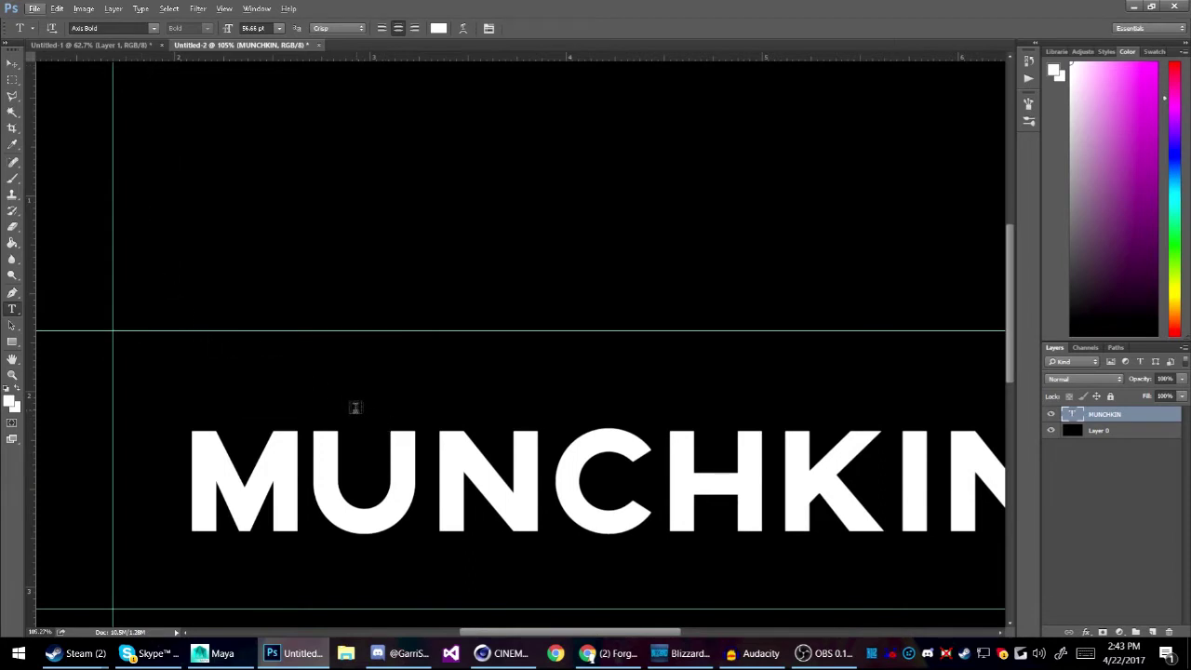
left_click(308, 398)
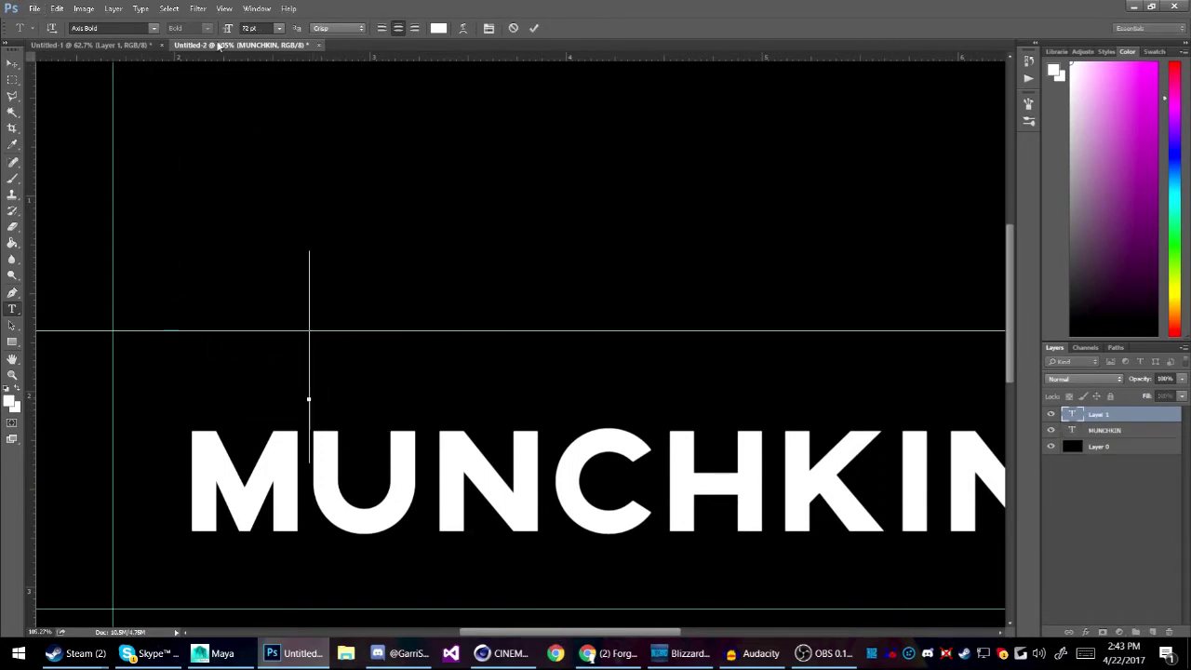
left_click(277, 31)
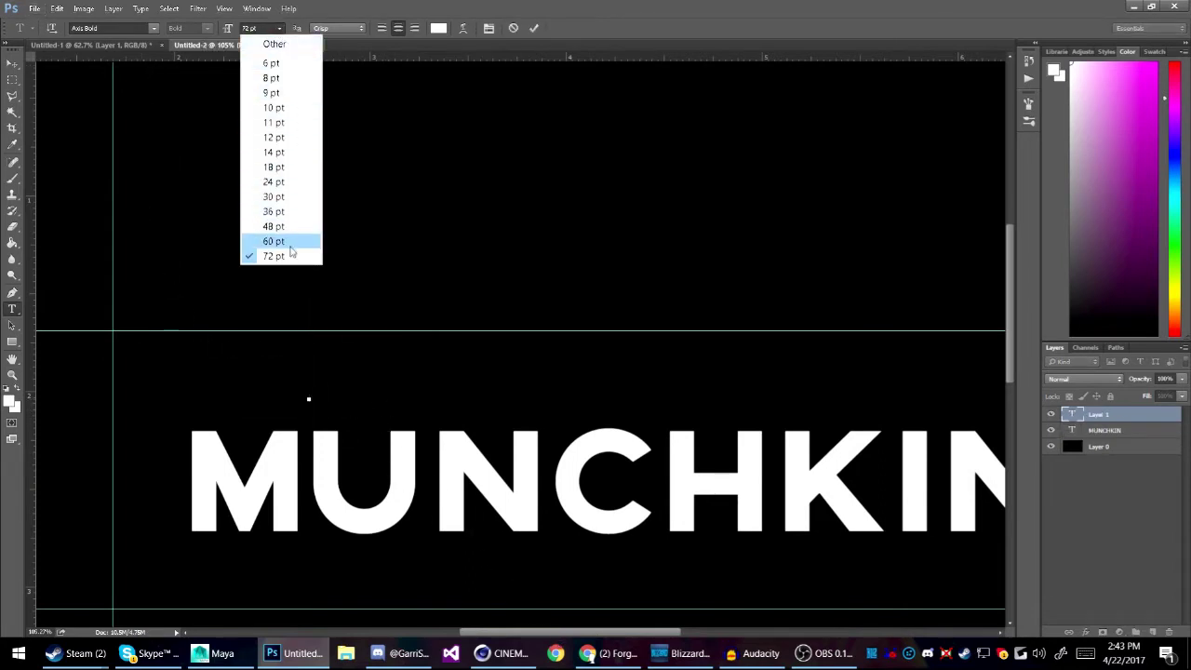
left_click(279, 212)
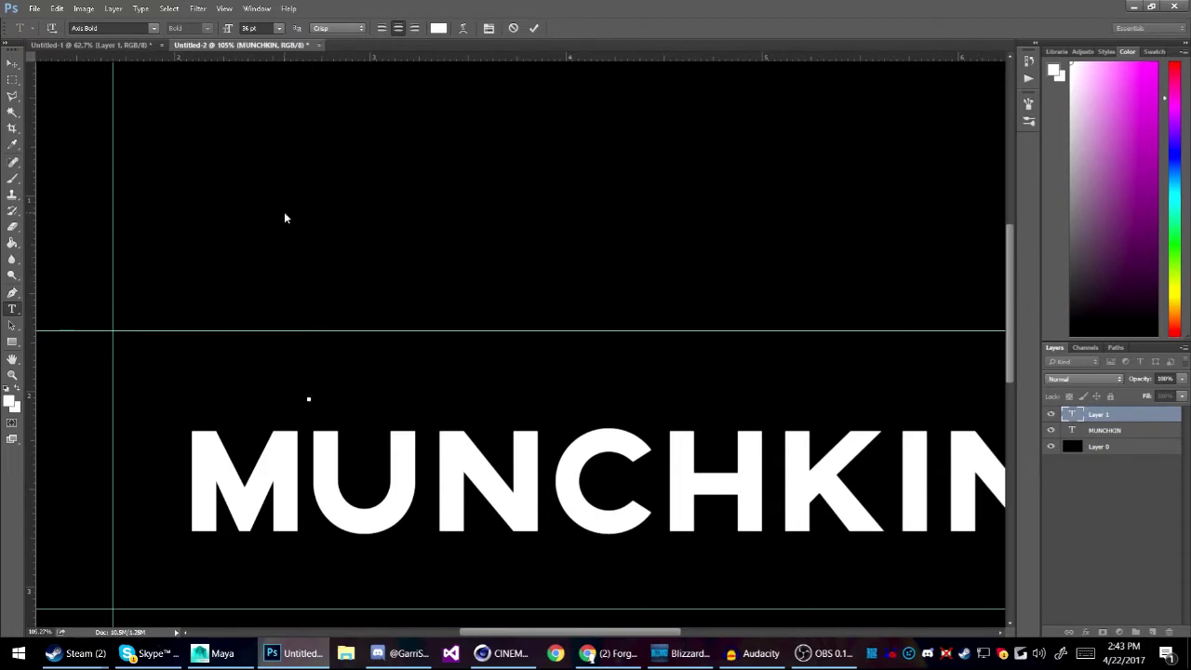
type("Durpy")
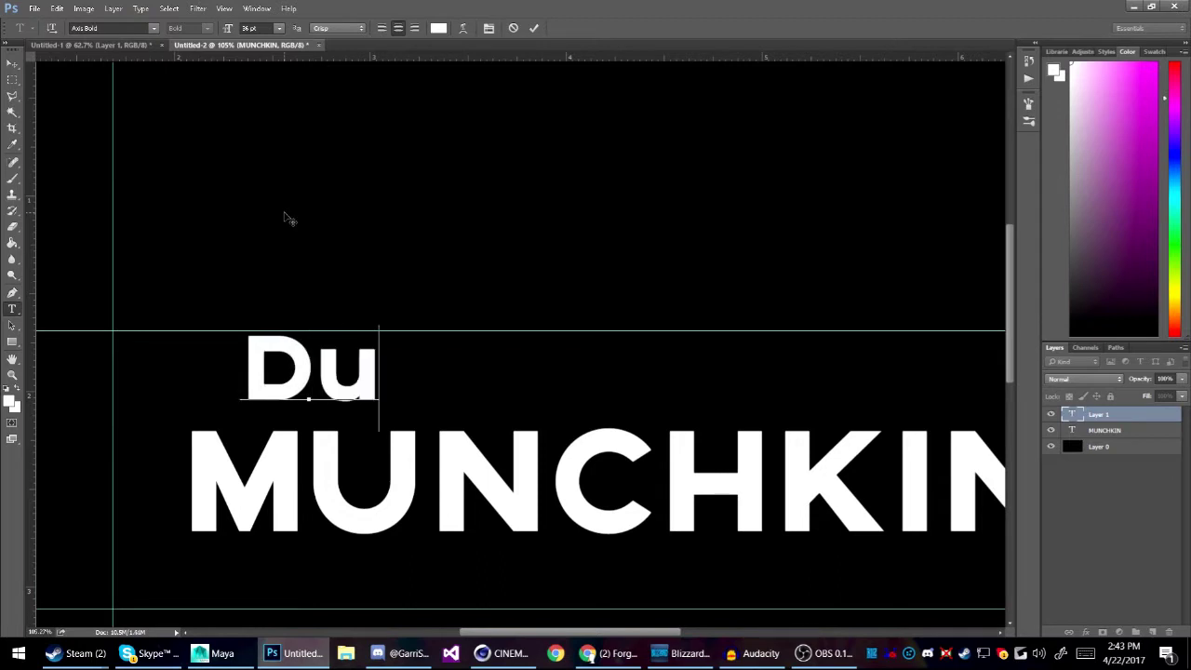
key("BackSpace")
key("BackSpace")
key("BackSpace")
key("BackSpace")
type("y")
key("BackSpace")
type("urpy")
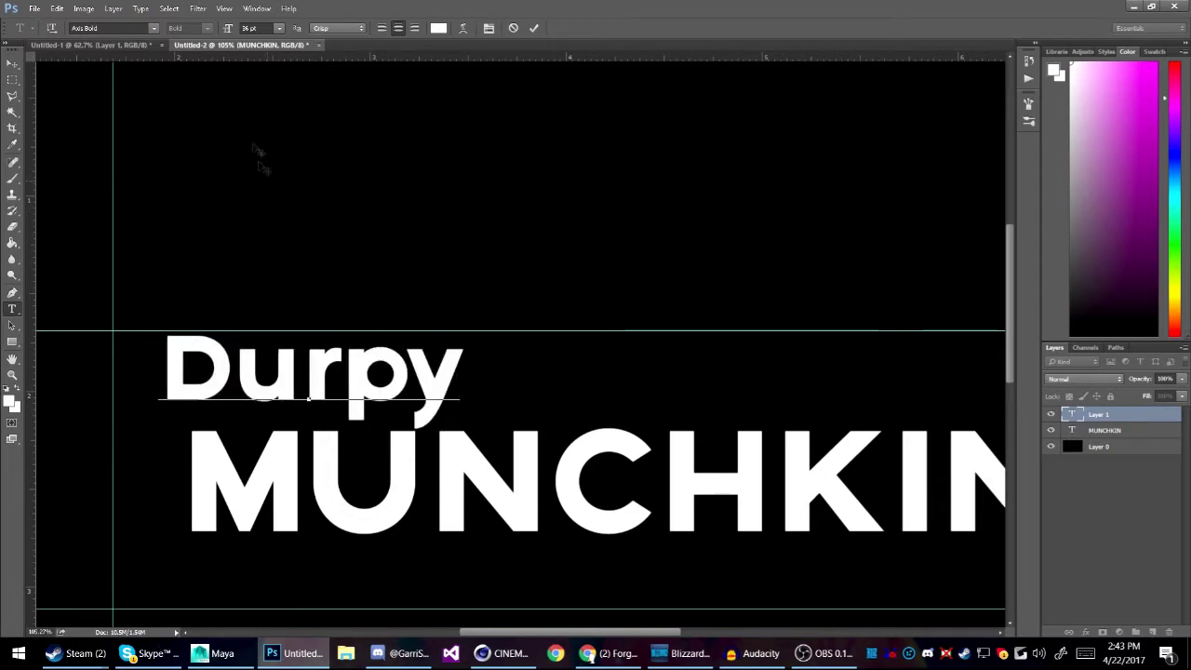
Step: Try to set the Durpy text to Streamster Regular without selecting its letters
left_click(111, 27)
type("str")
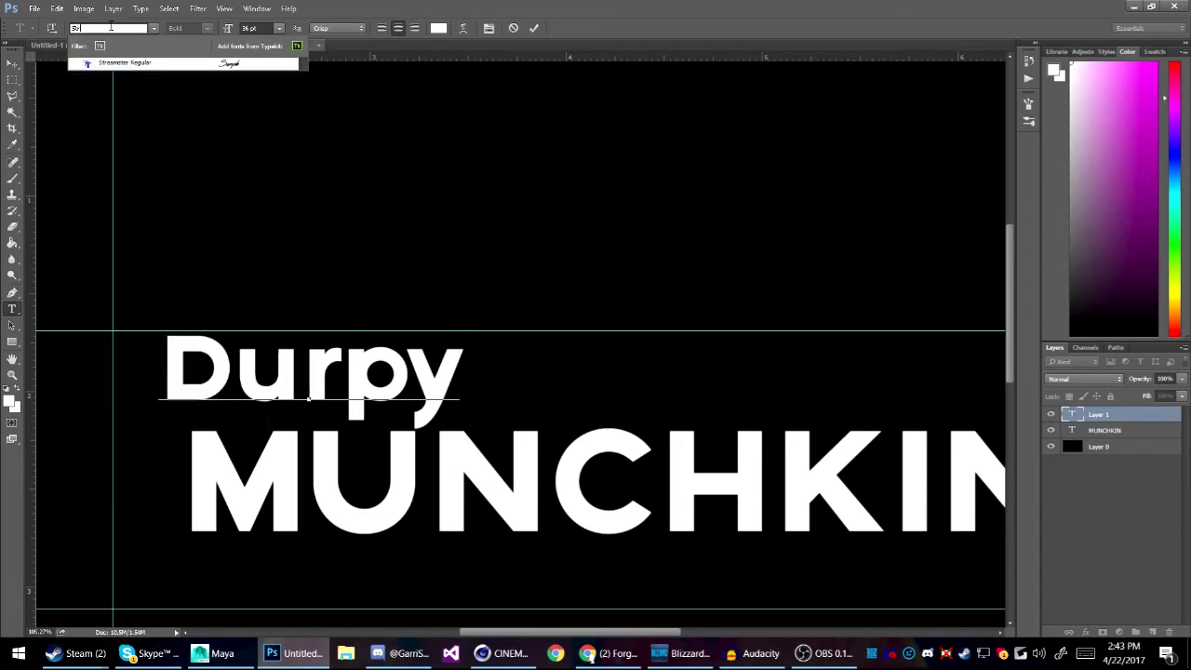
type("eams")
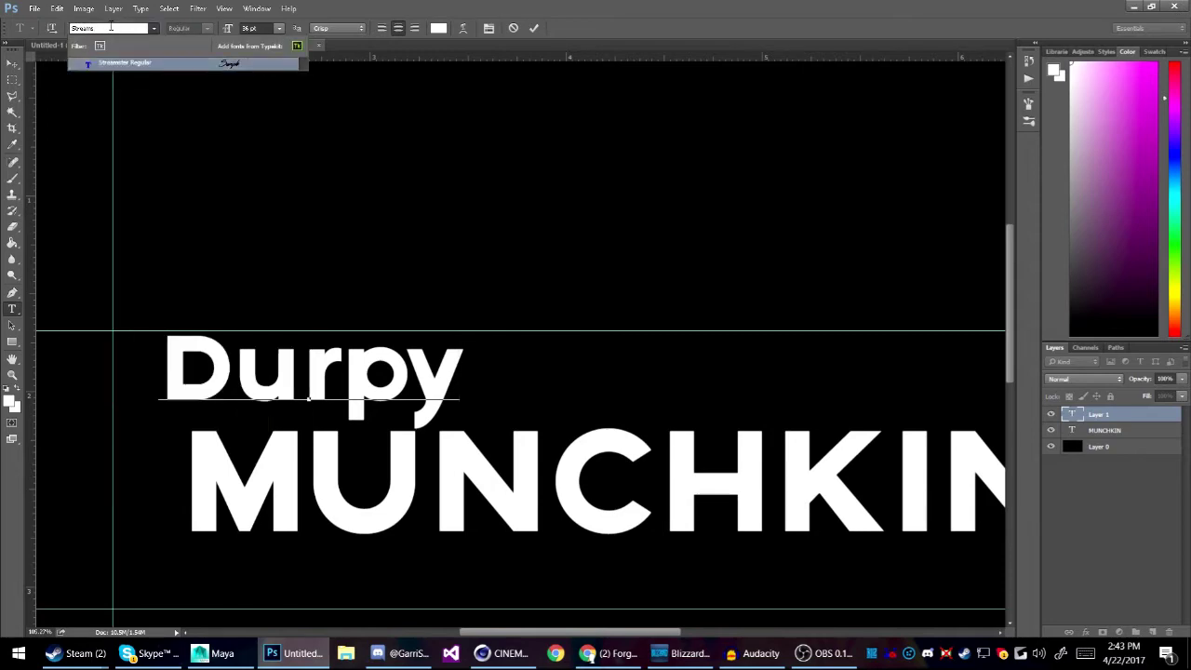
key("Return")
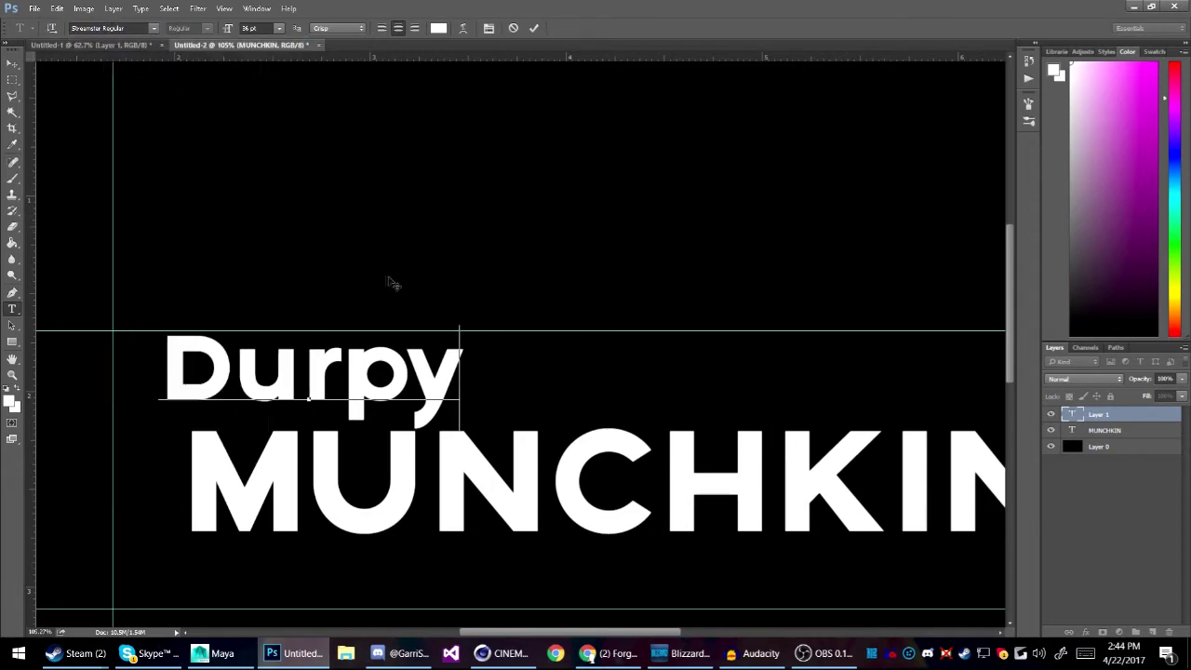
Step: Select the whole word Durpy, apply the Streamster Regular font and commit the text
scroll(388, 277, "down", 1)
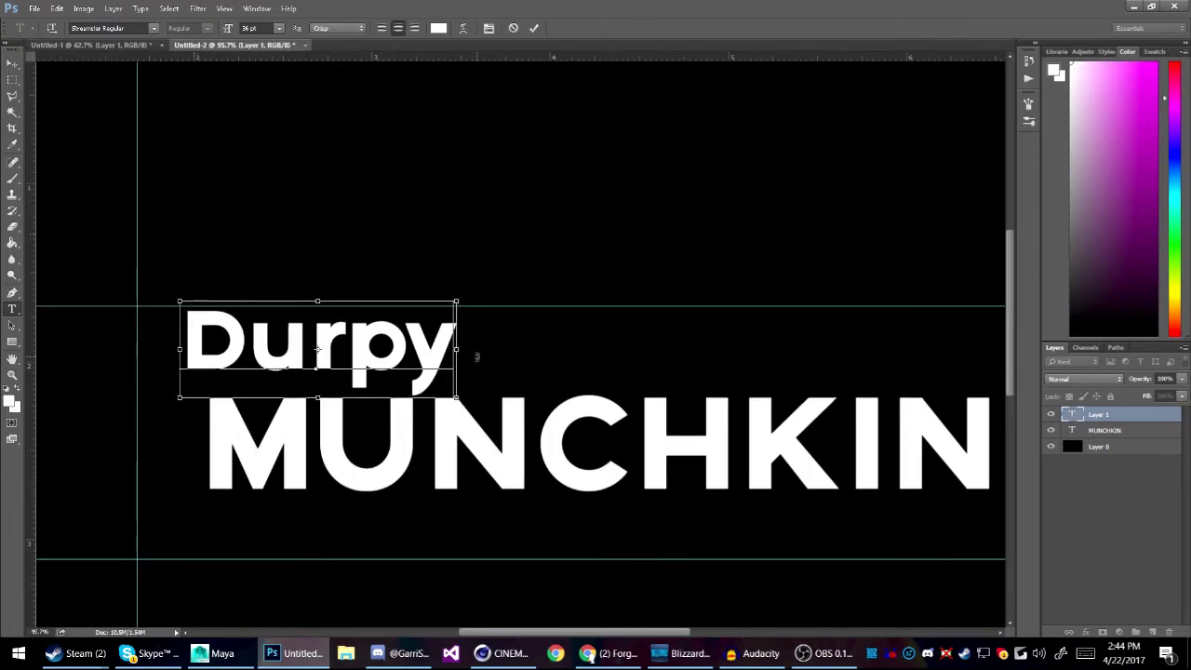
key("ctrl+a")
left_click(134, 29)
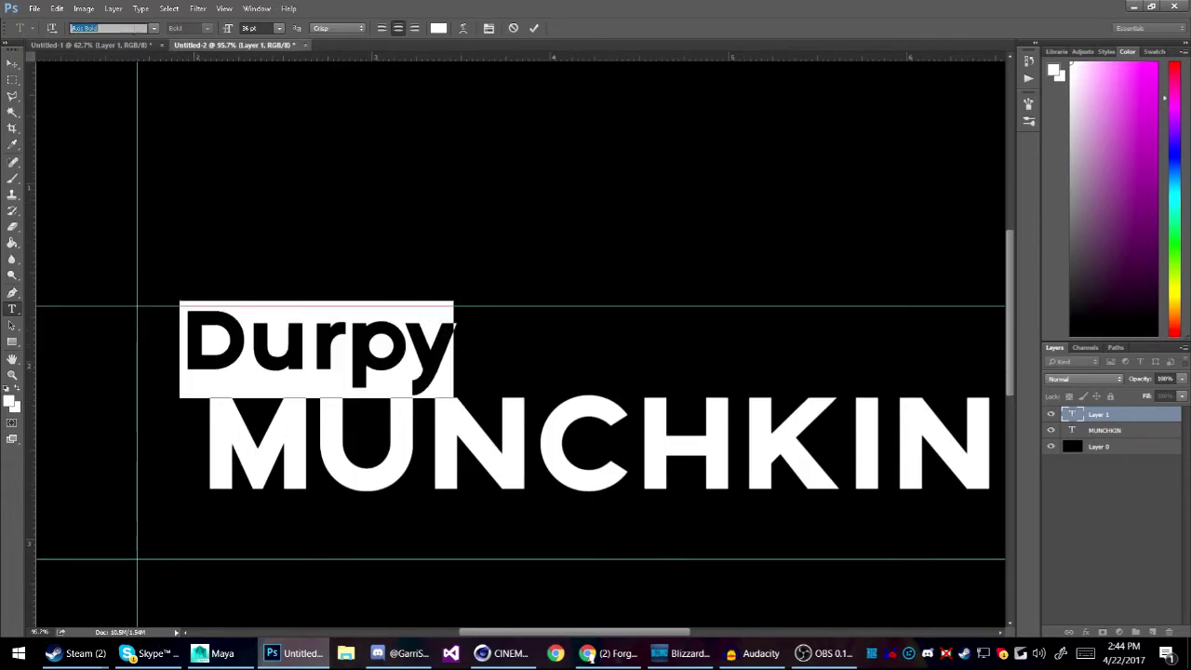
type("Strea")
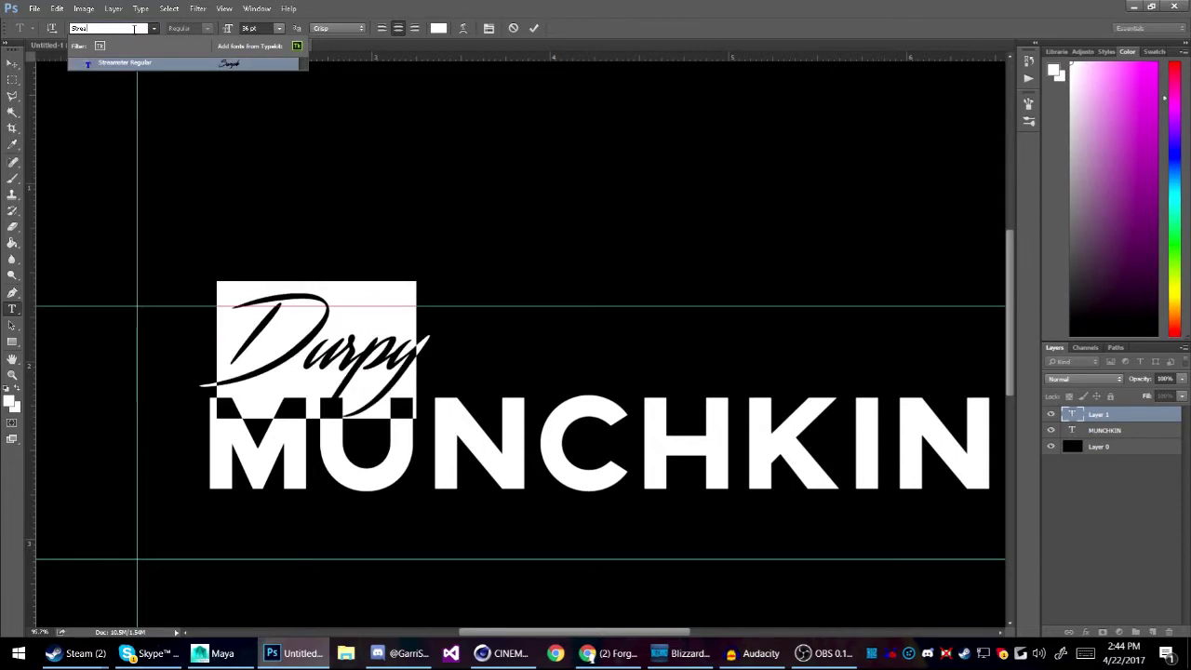
key("Return")
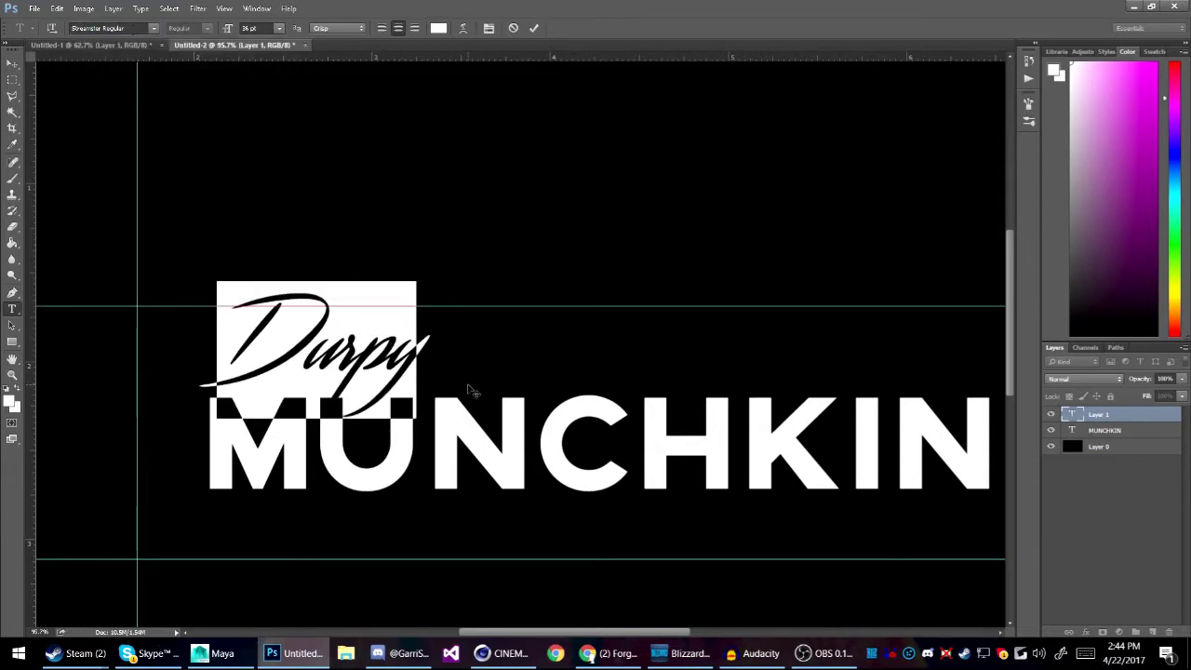
left_click(1114, 396)
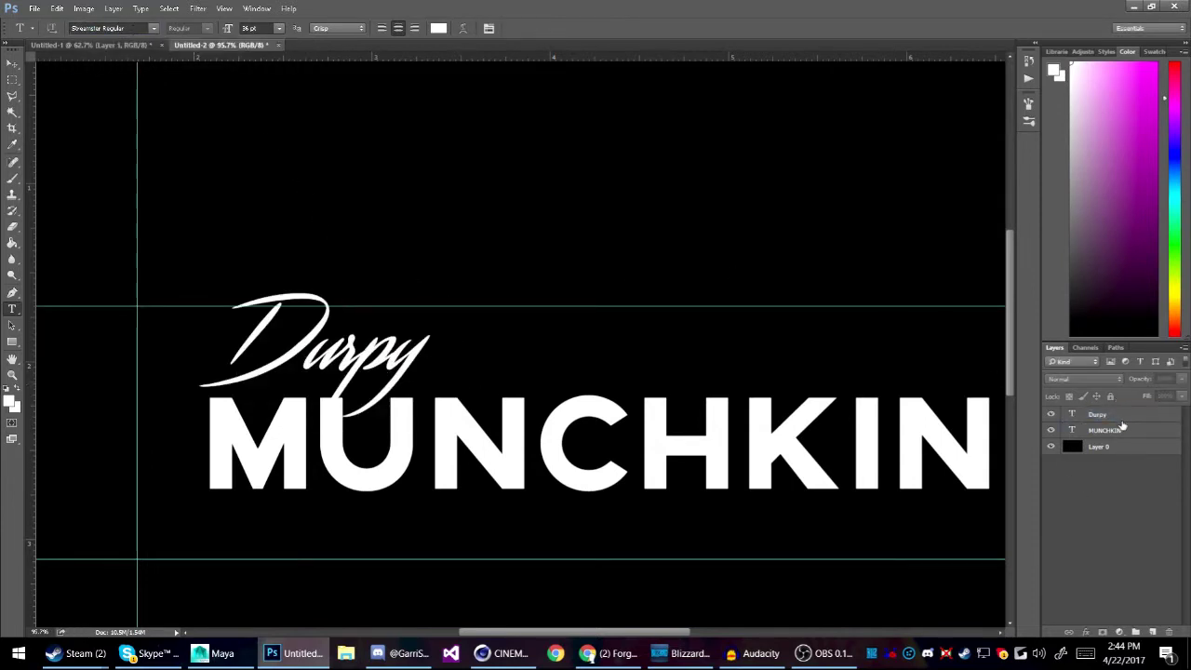
Step: Scale the Durpy text to about 88% and shift it right above the U of MUNCHKIN
left_click(1116, 415)
scroll(646, 359, "down", 4)
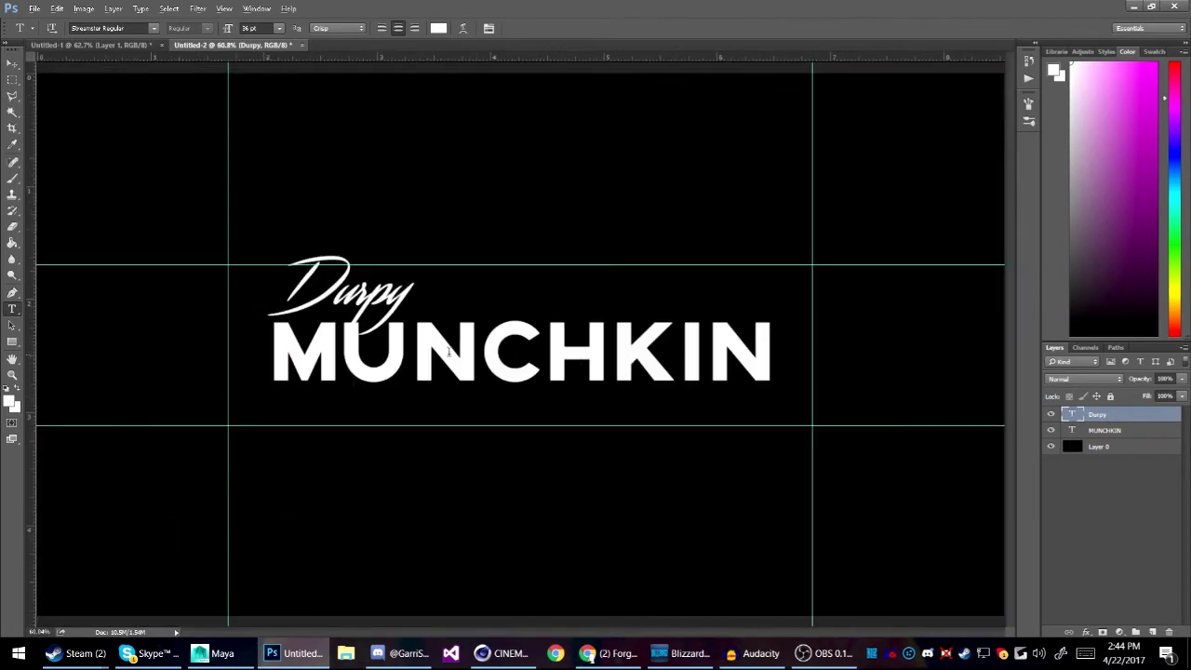
key("ctrl+t")
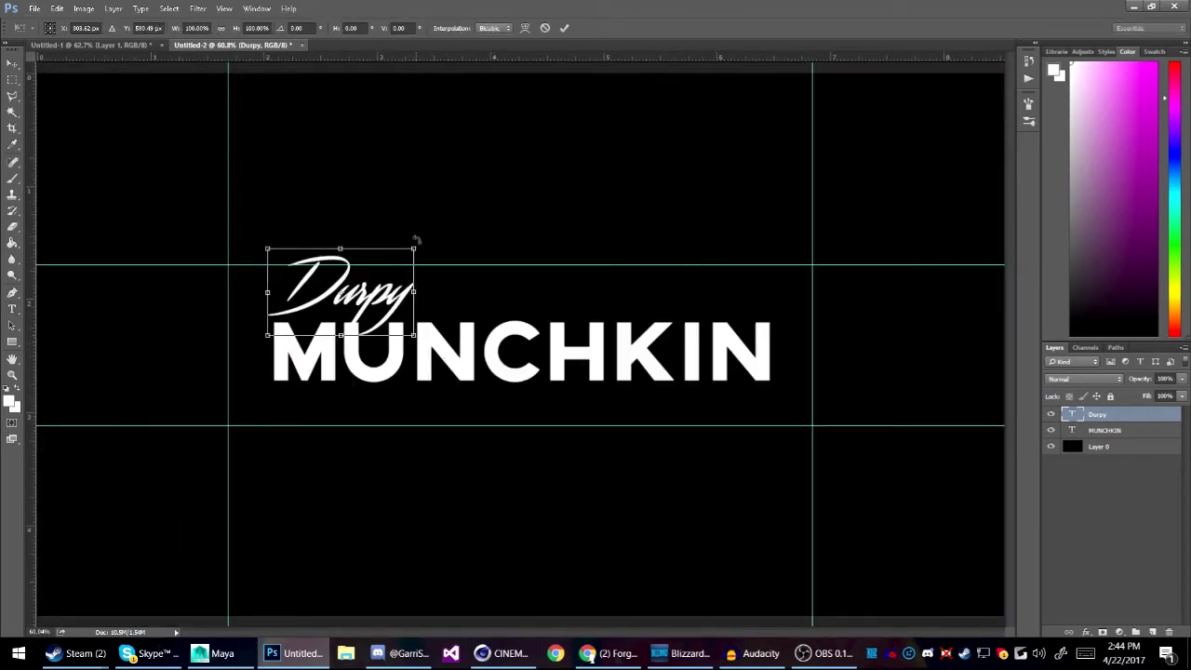
left_click_drag(415, 243, 442, 269)
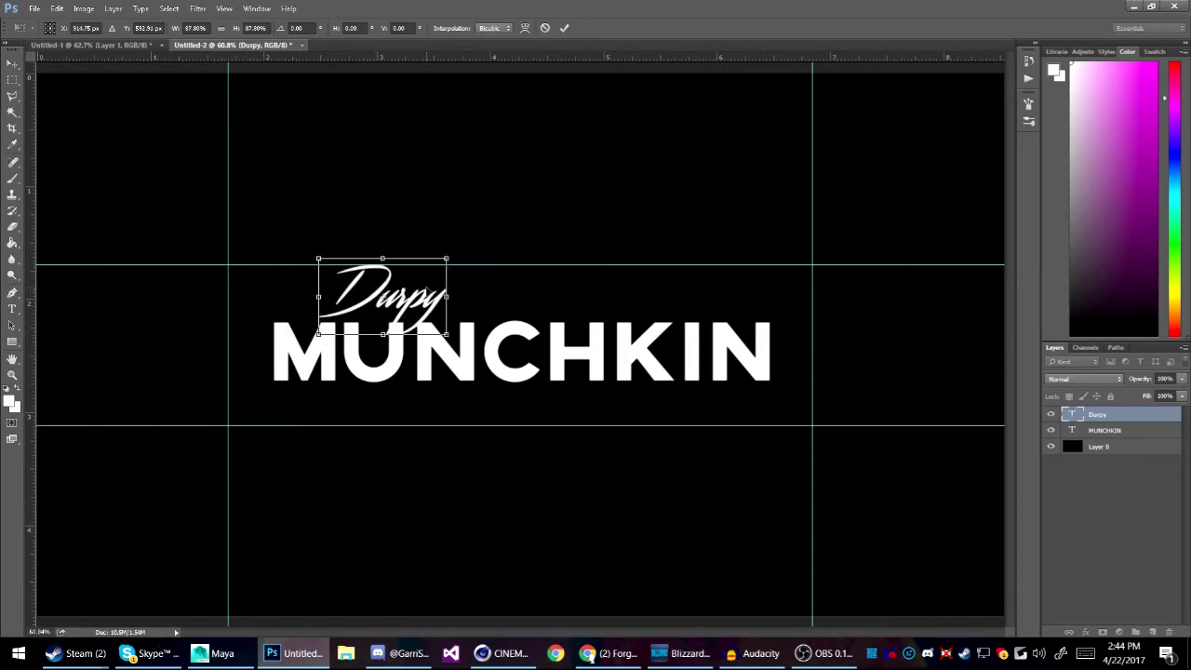
key("Return")
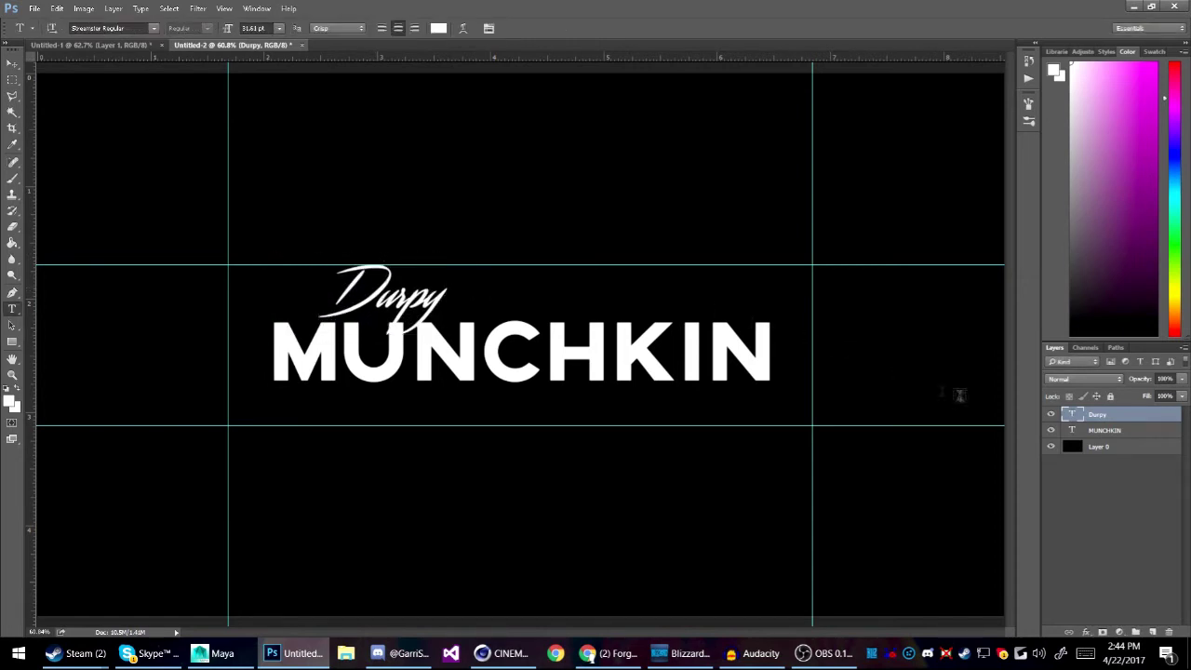
Step: Move MUNCHKIN down toward the lower guide, and shift Durpy slightly down and left above the letters M and U
left_click(1098, 431)
key("v")
left_click_drag(631, 368, 630, 391)
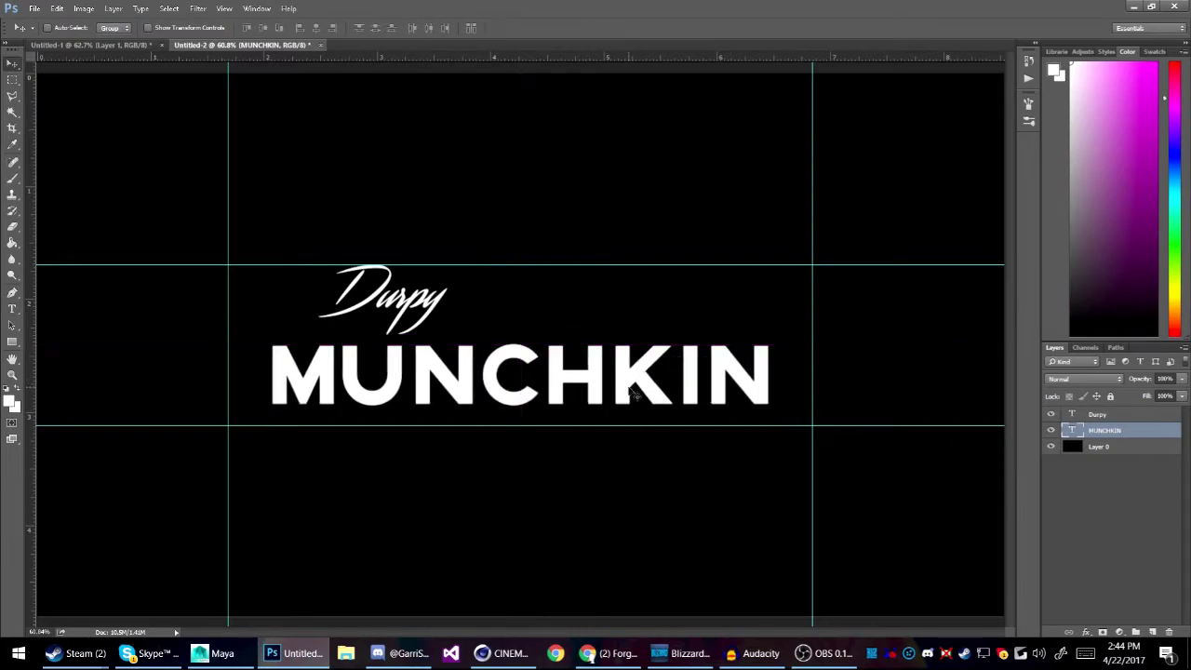
left_click(1097, 416)
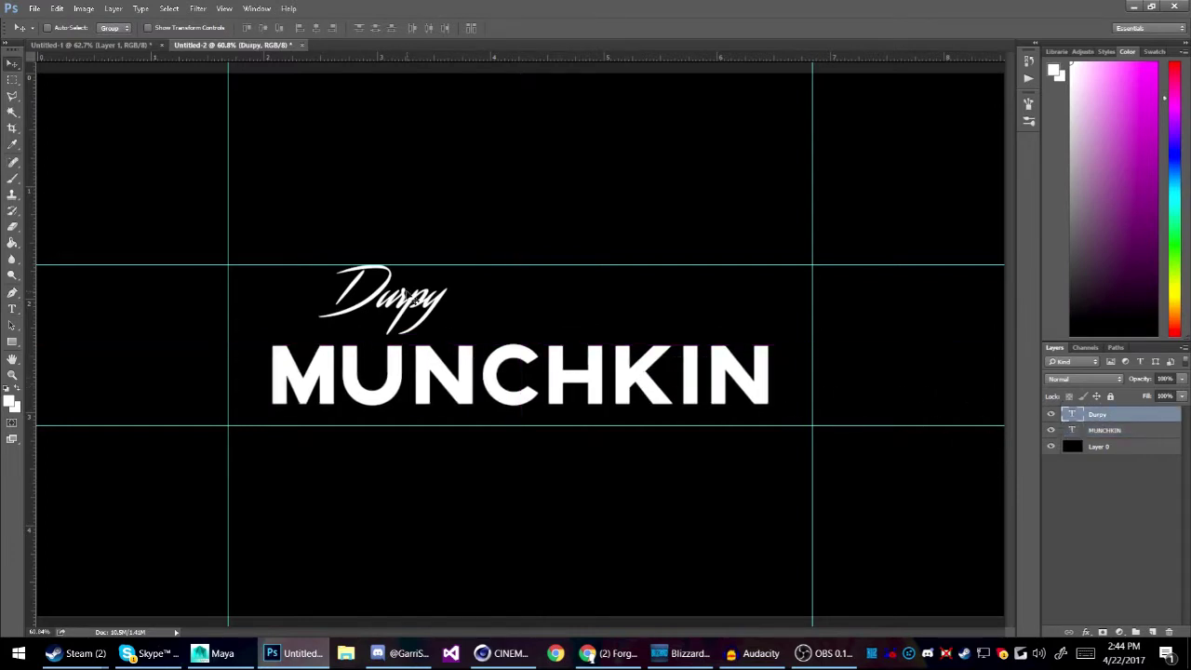
left_click_drag(415, 304, 401, 314)
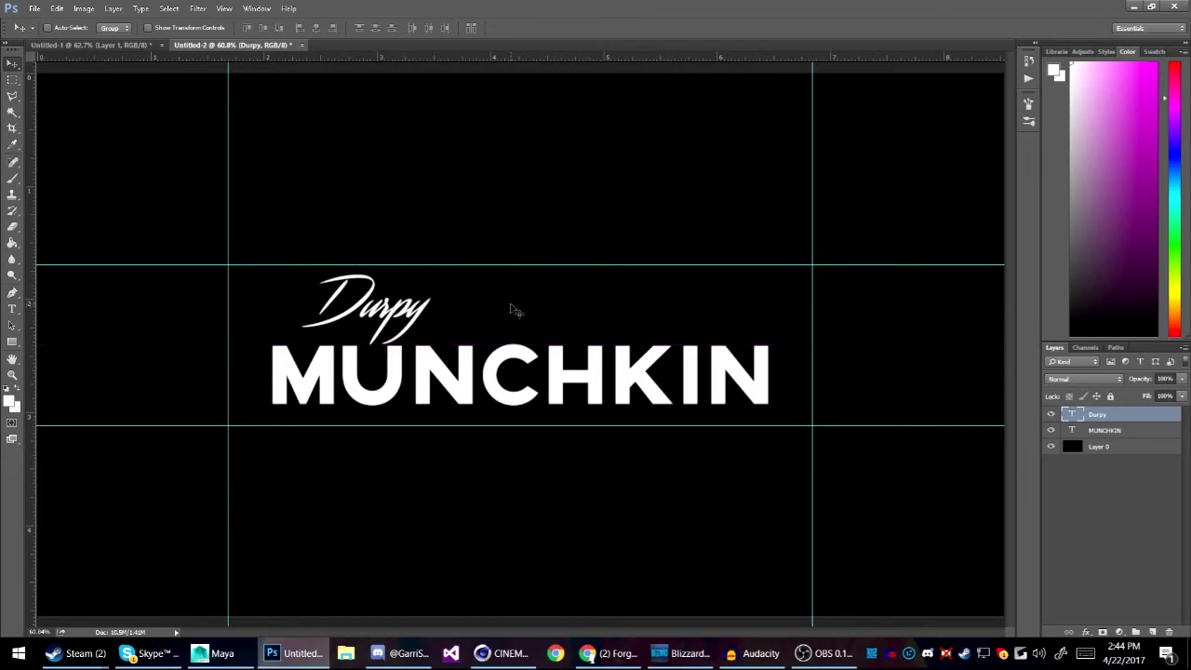
Step: Skew the Durpy text vertically by about -8.5° so it slopes upward, and lower it to overlap the tops of M and U
key("ctrl+t")
right_click(406, 300)
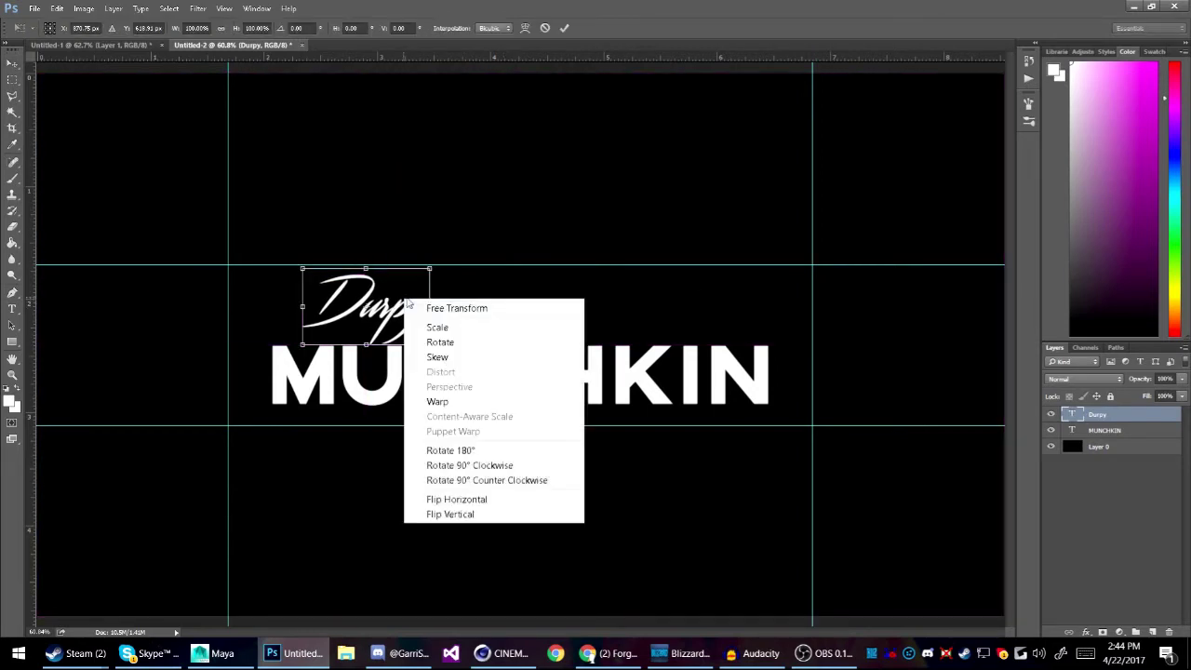
left_click(467, 361)
left_click_drag(430, 306, 390, 297)
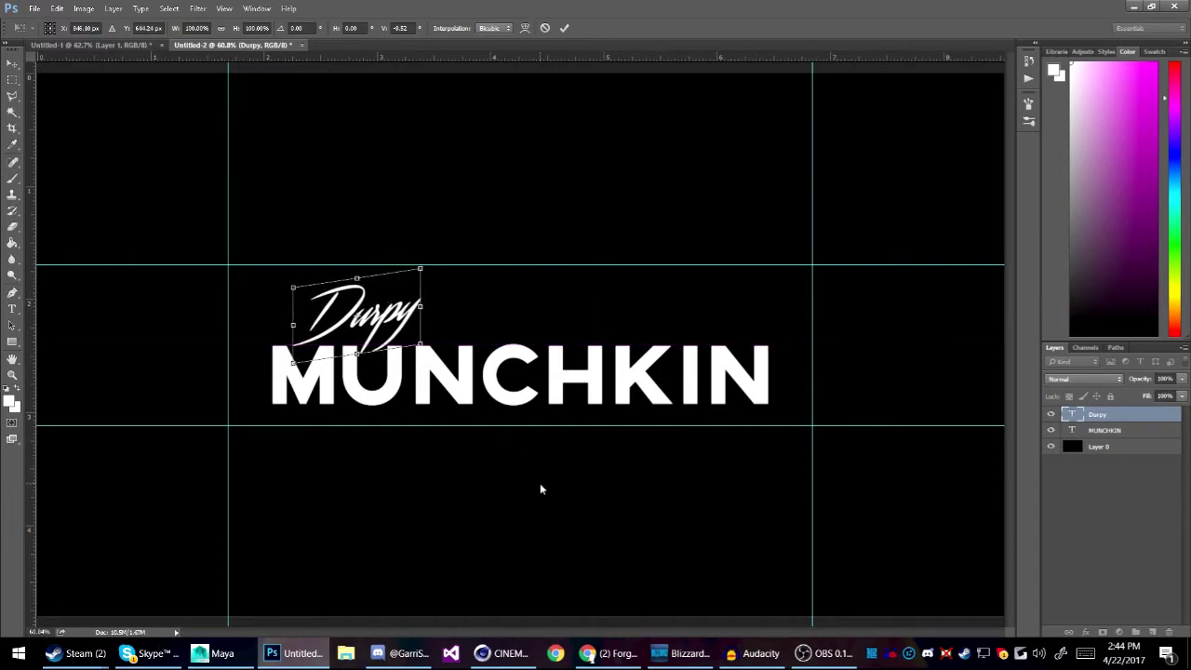
key("Return")
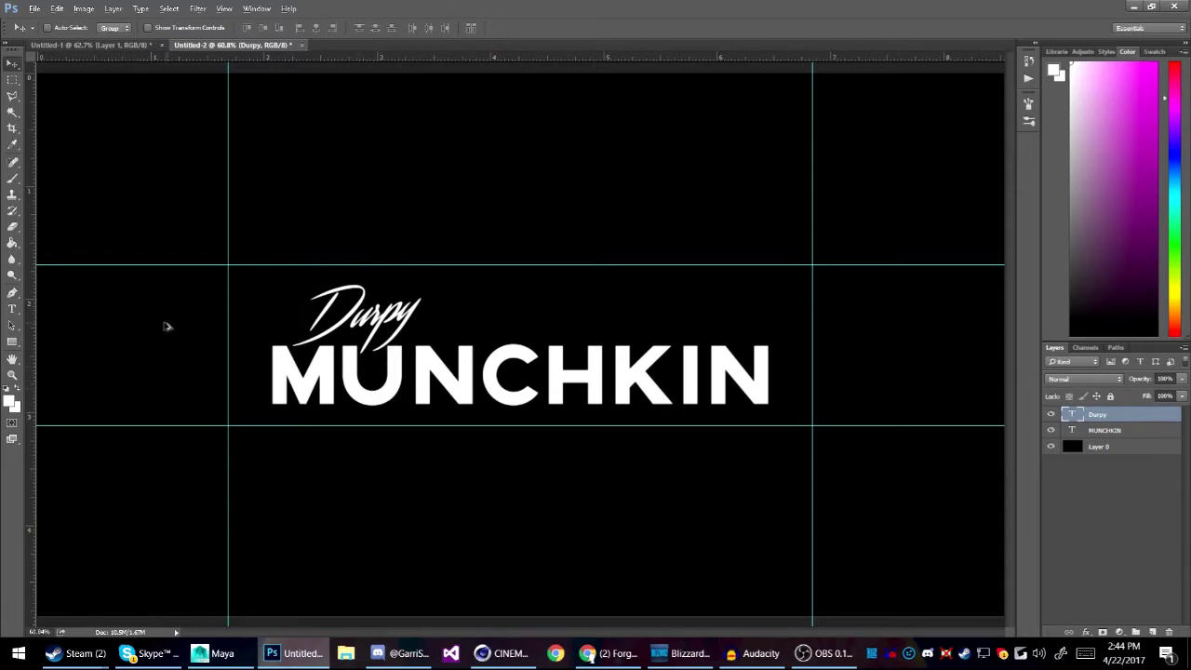
Step: Convert the MUNCHKIN text layer to a shape and duplicate it
scroll(168, 327, "up", 3)
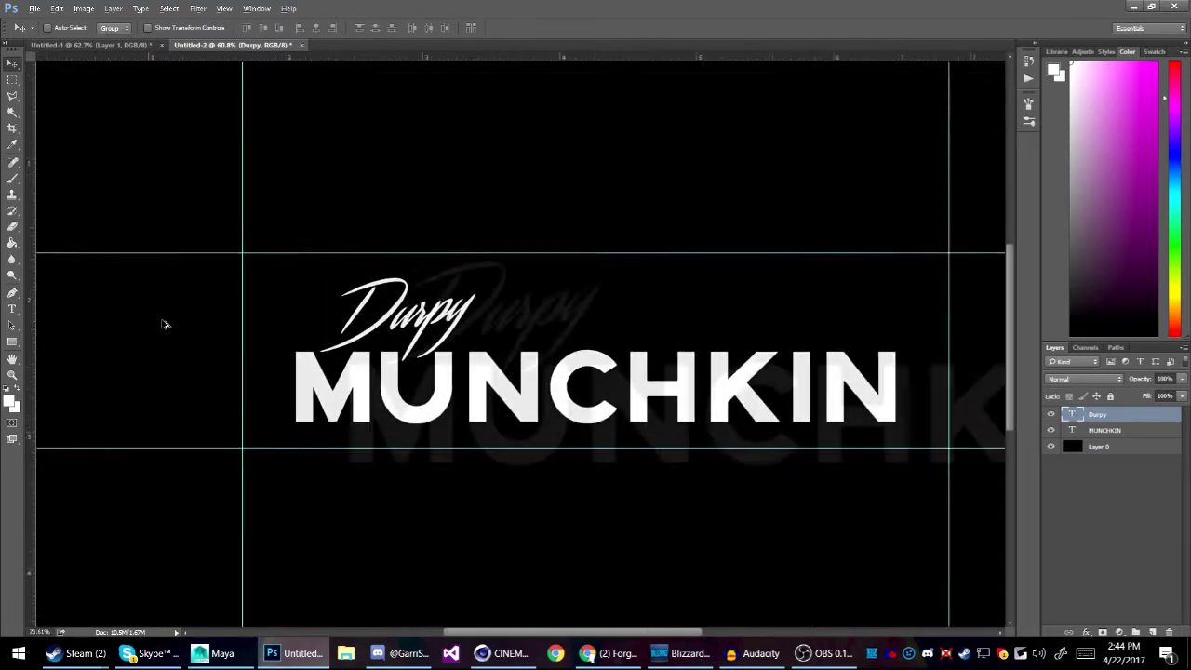
left_click(1105, 432)
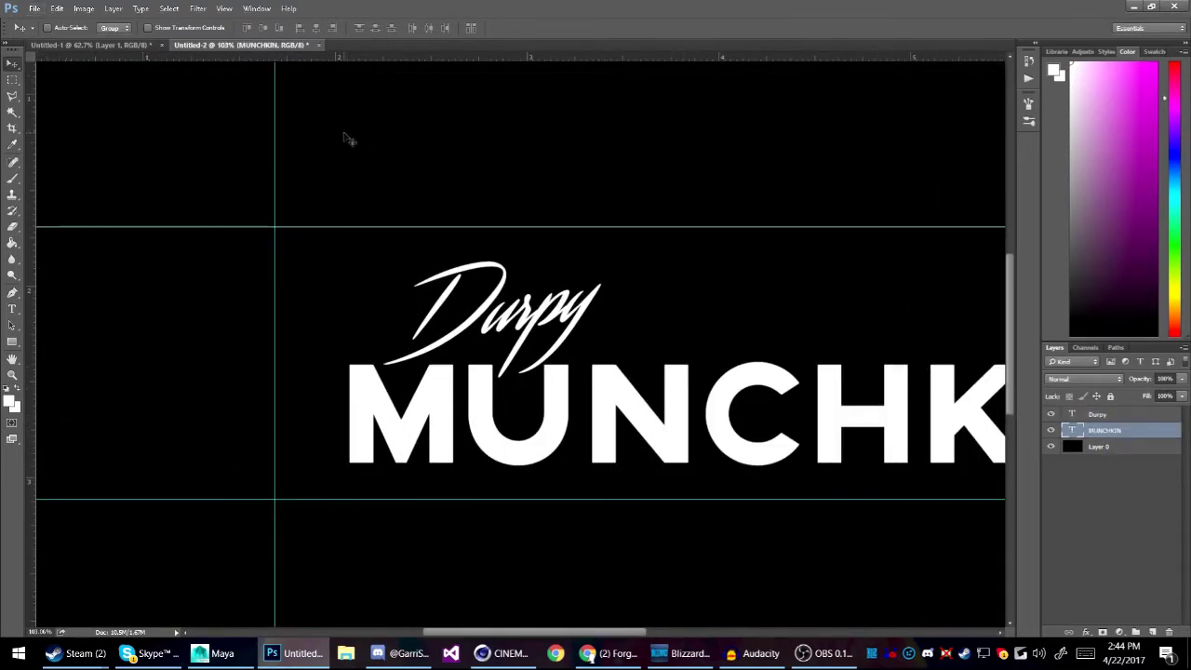
right_click(1092, 434)
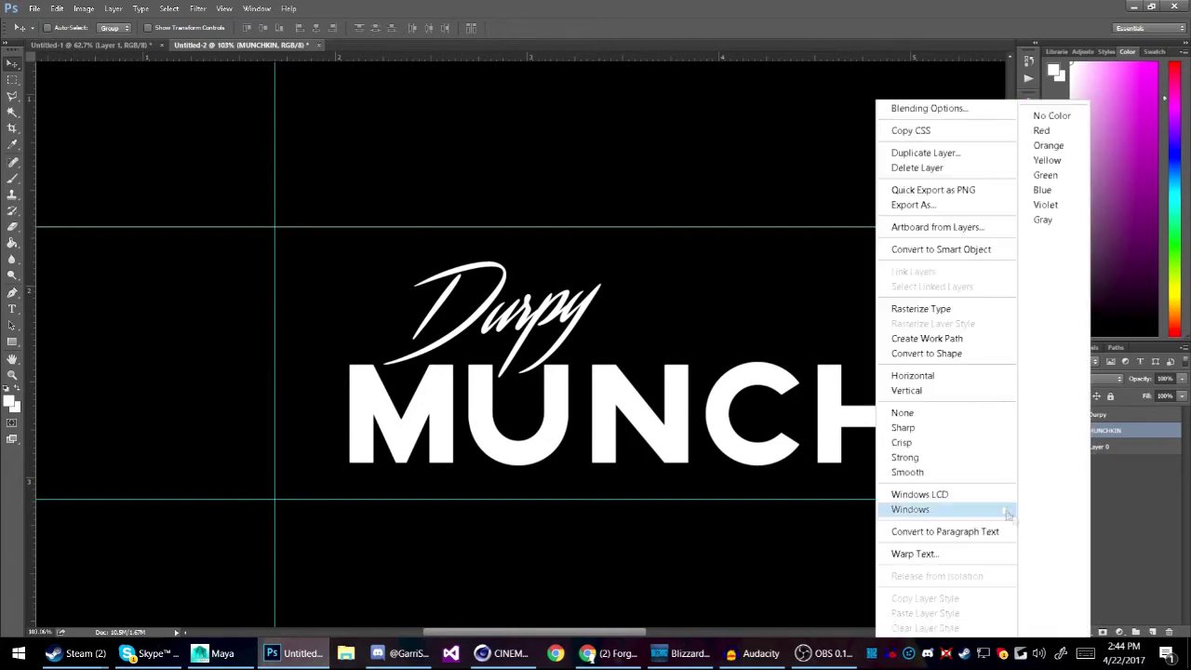
left_click(947, 356)
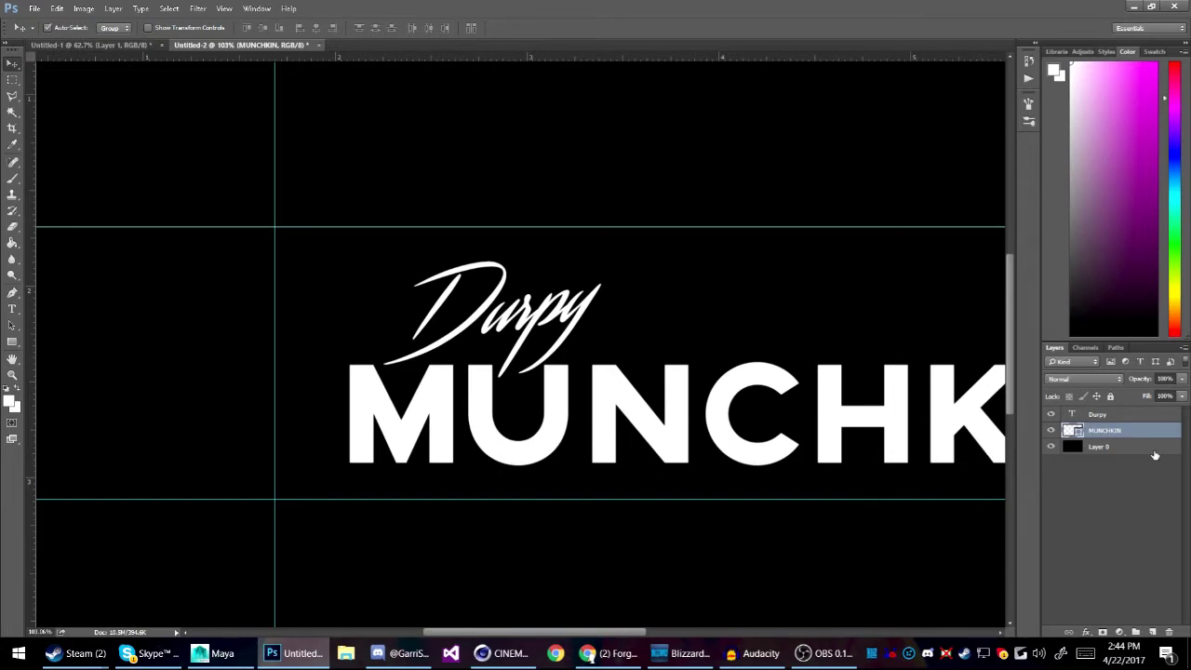
key("ctrl+j")
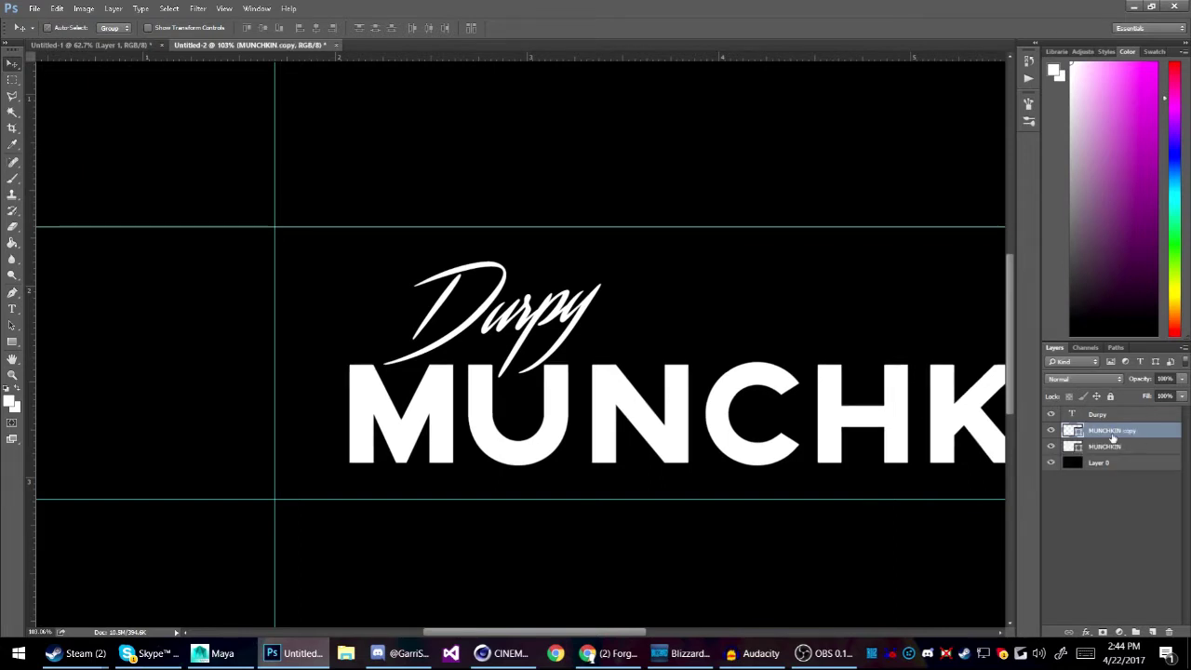
Step: Rename the duplicated MUNCHKIN layer as Outline and the original MUNCHKIN layer as Center
right_click(1113, 438)
left_click(1120, 437)
double_click(1120, 432)
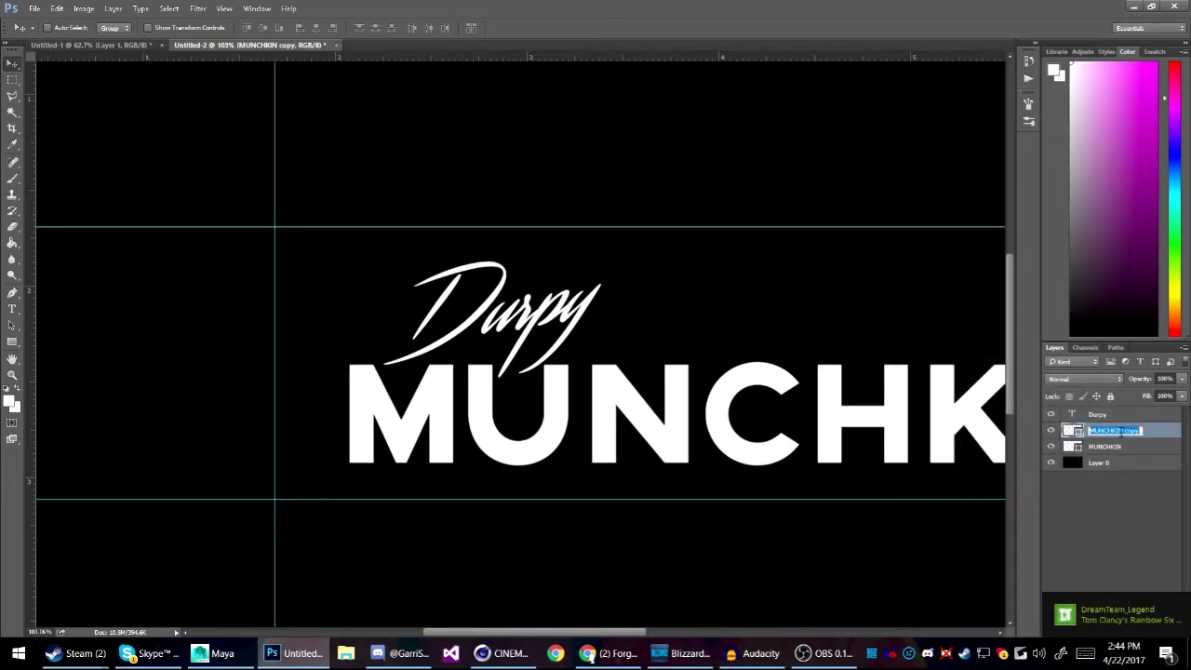
type("Outline")
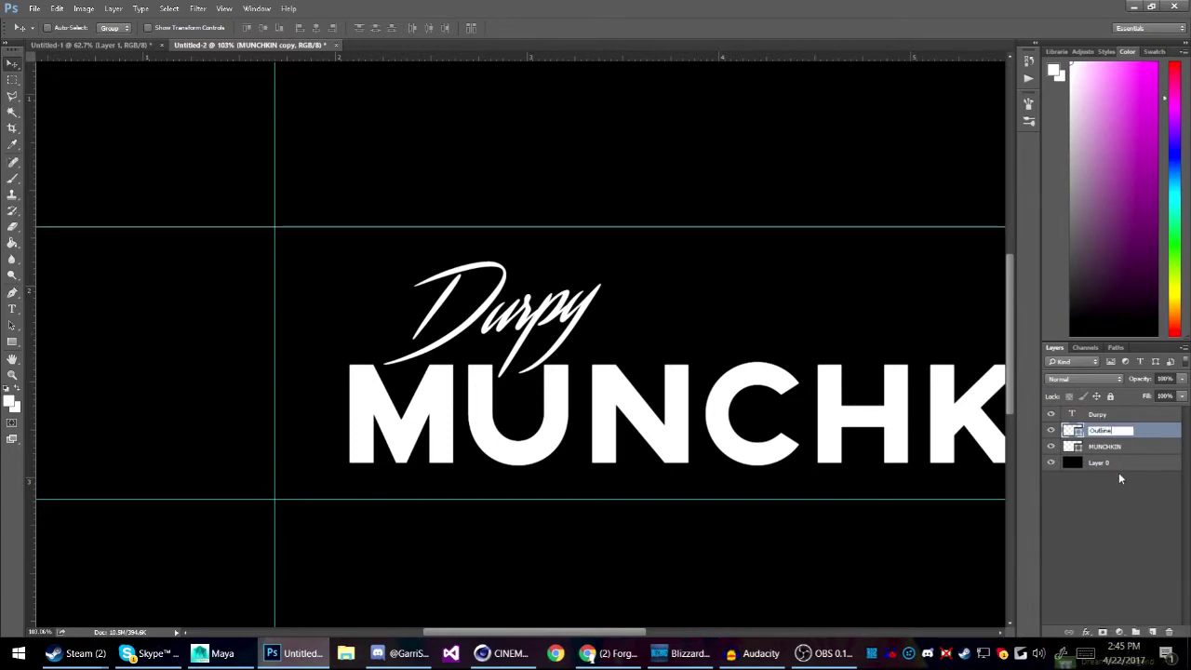
key("Return")
left_click(1105, 448)
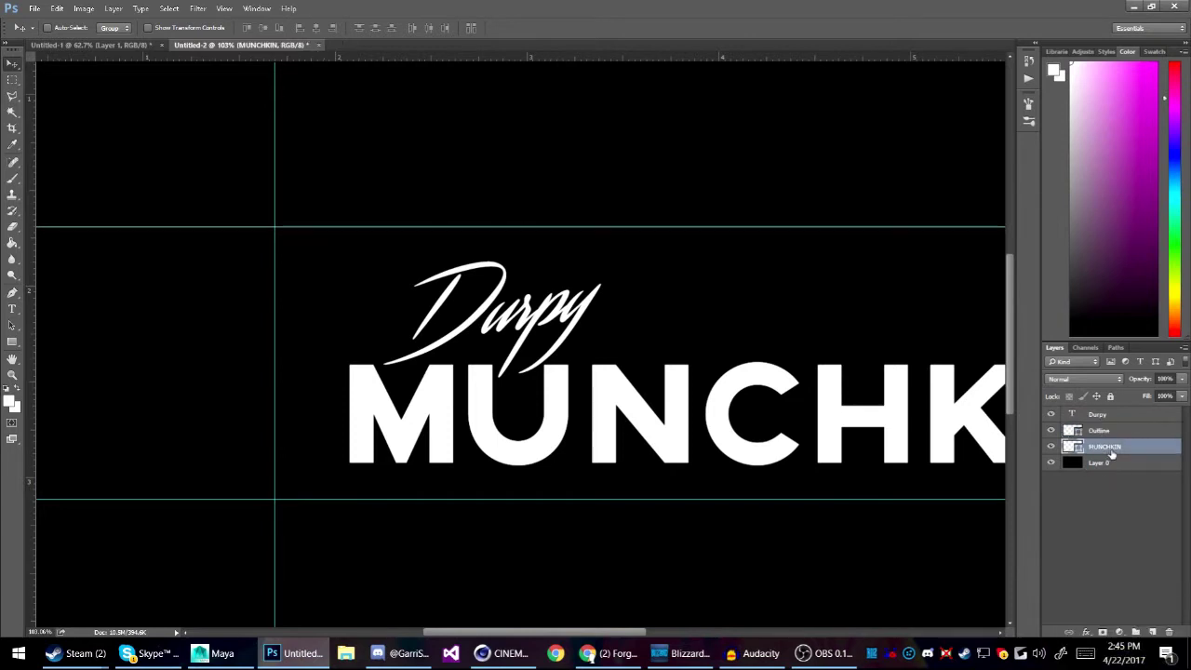
double_click(1107, 447)
type("Center")
key("Return")
Step: Remove the fill from the Outline shape and give it a solid red stroke
left_click(1105, 430)
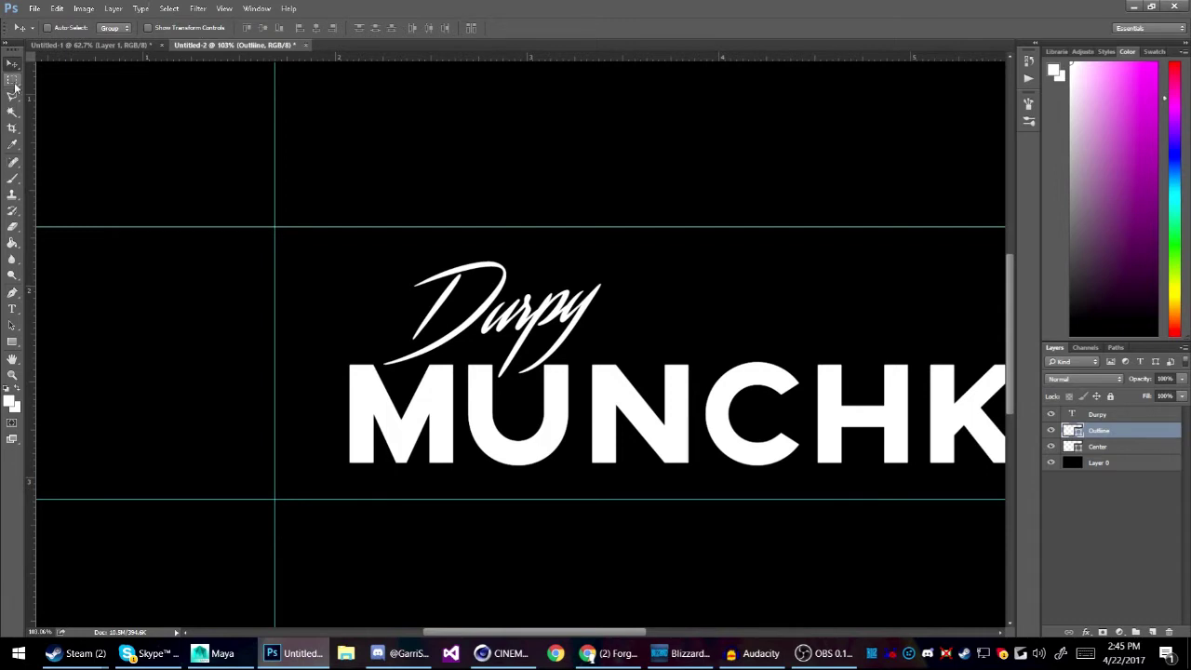
left_click(11, 324)
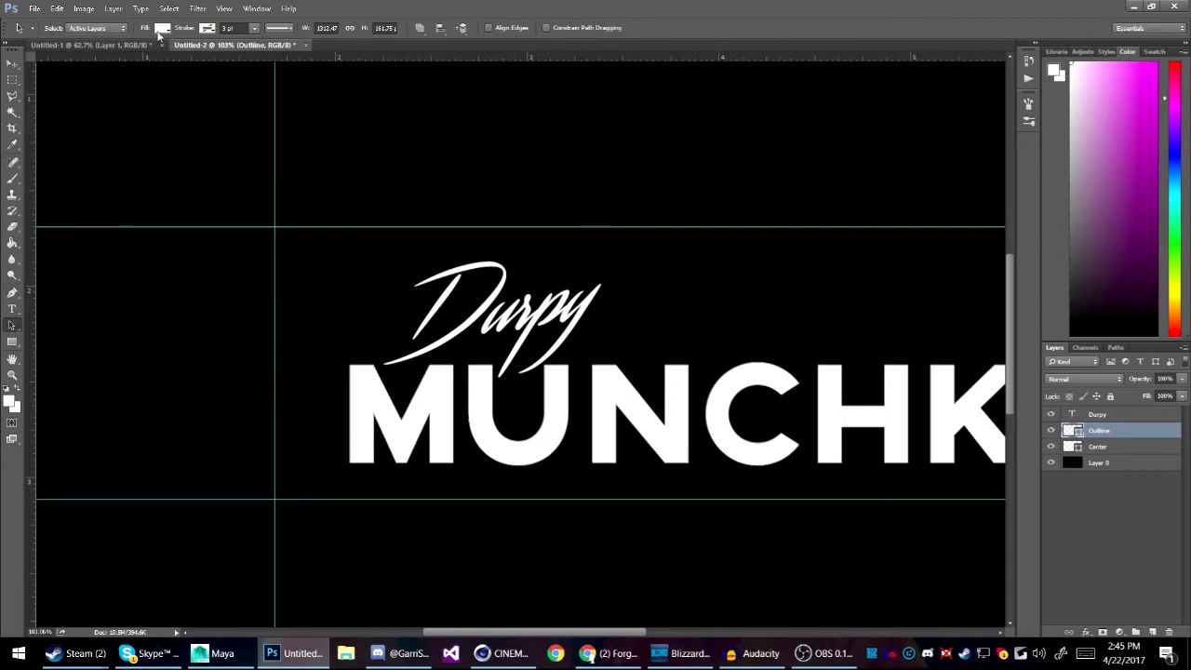
left_click(160, 28)
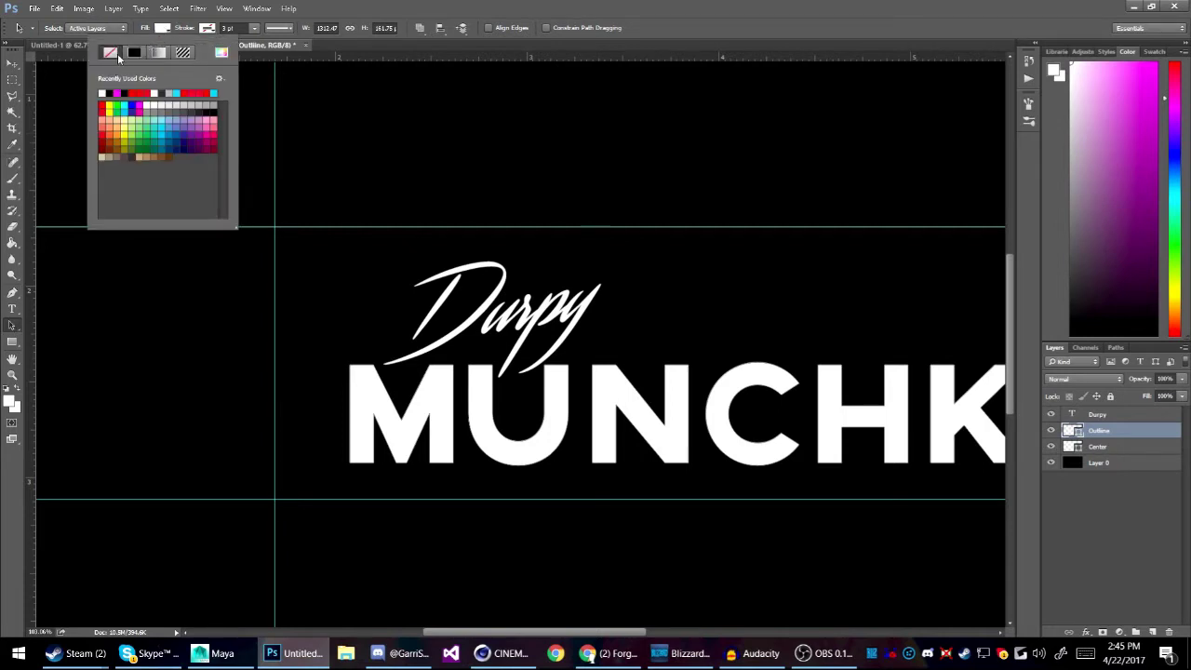
left_click(117, 53)
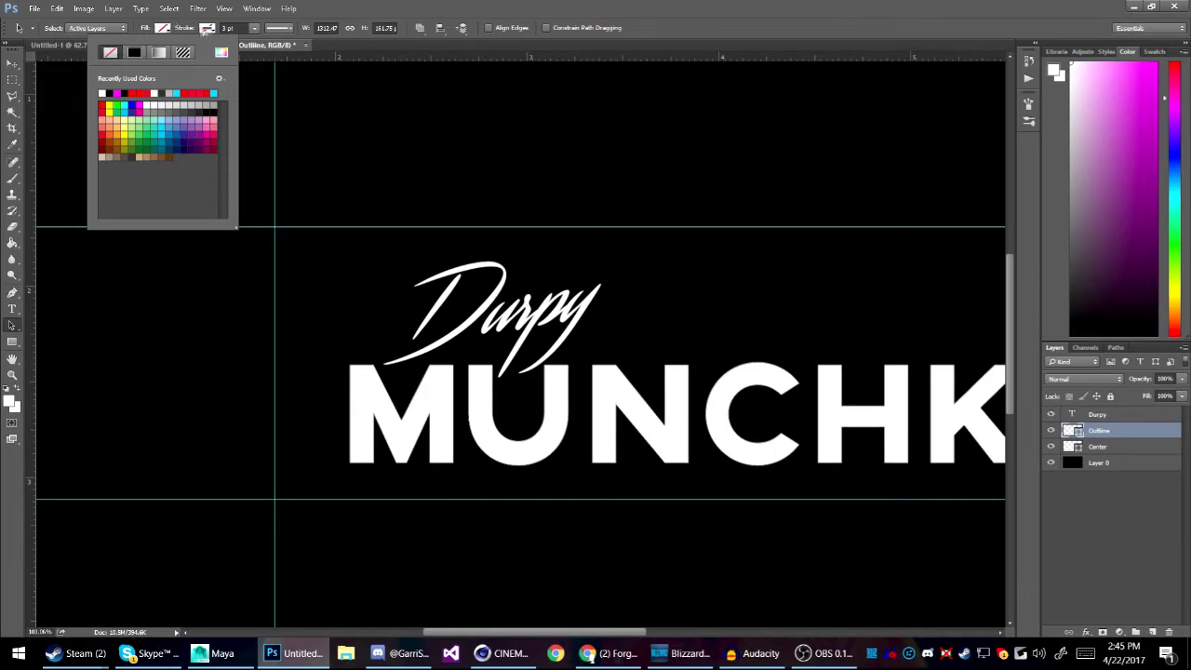
left_click(208, 29)
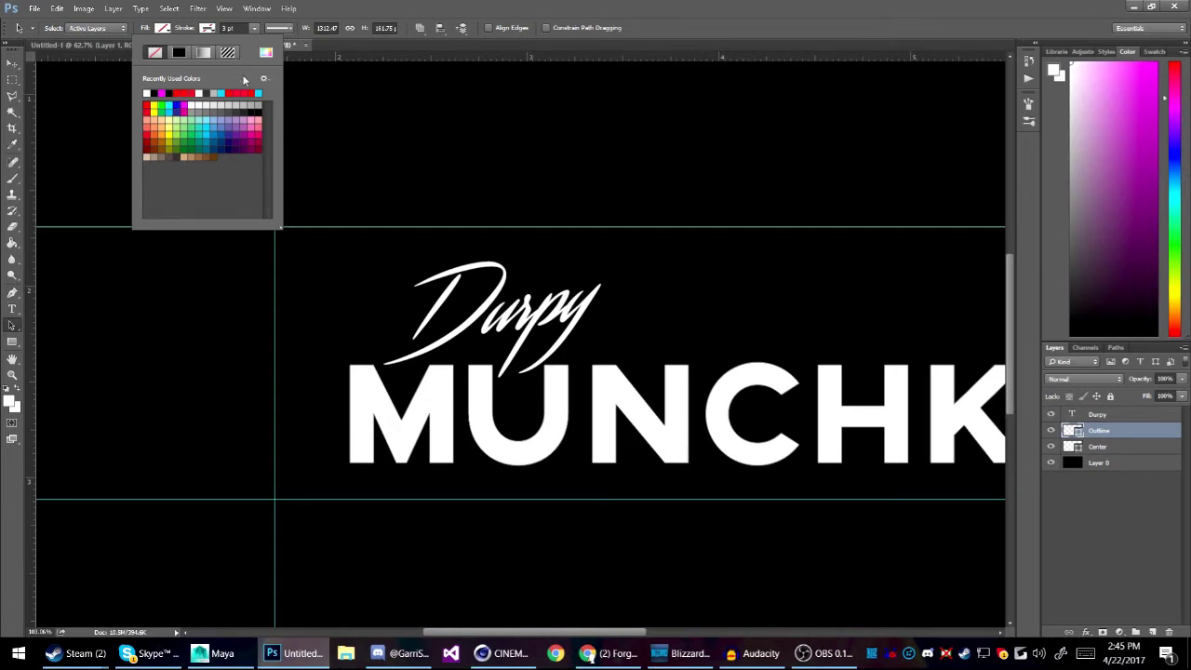
left_click(192, 93)
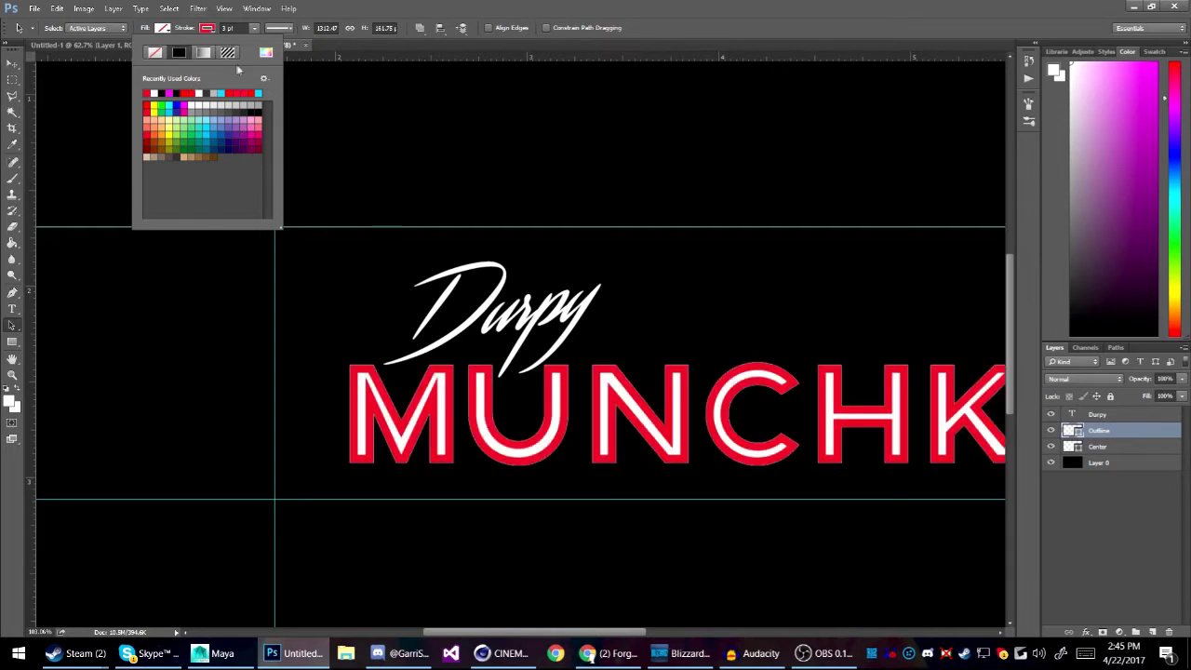
Step: Align the Outline shape's stroke to the outside of the letter edges
left_click(291, 28)
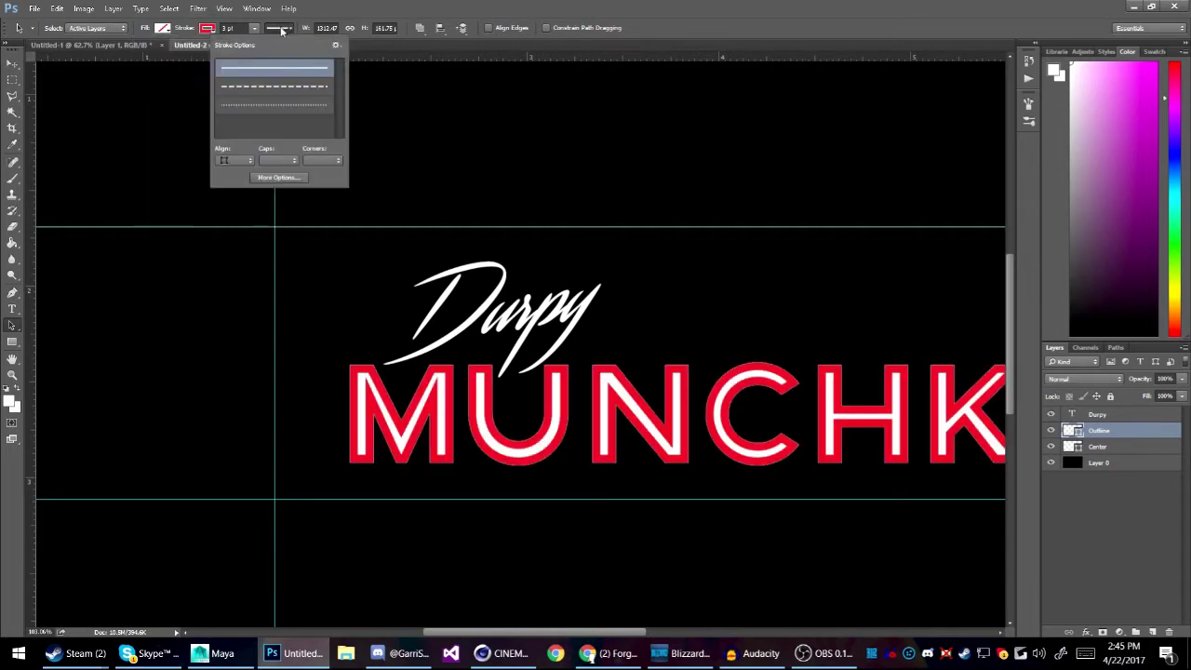
left_click(230, 164)
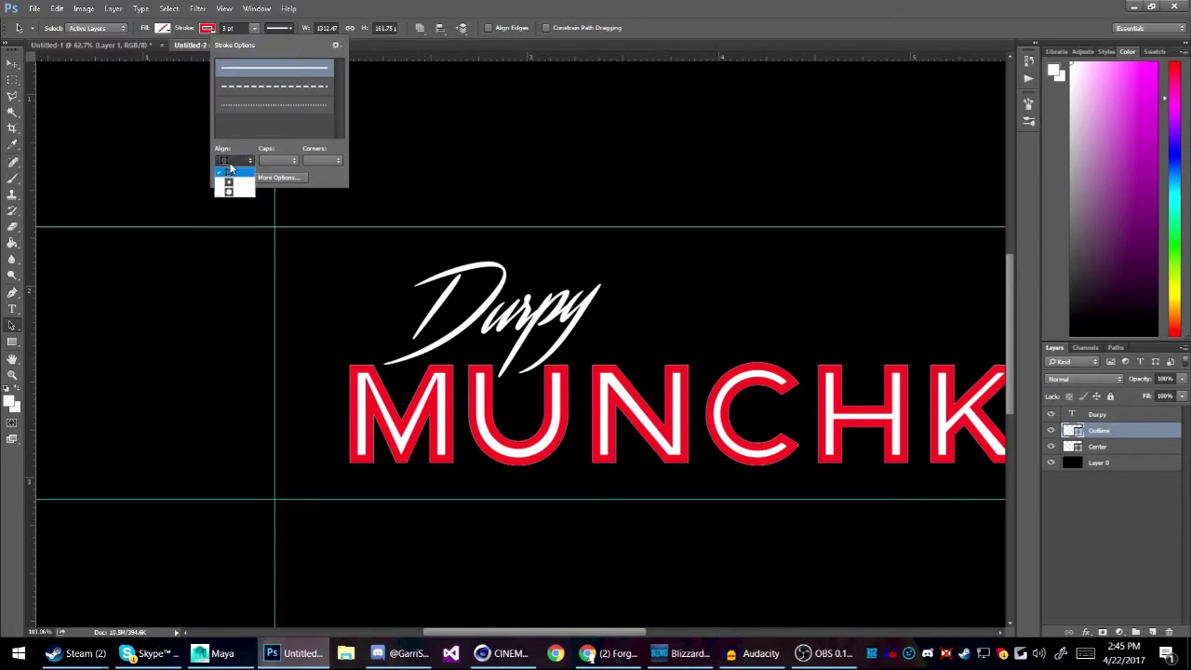
left_click(235, 191)
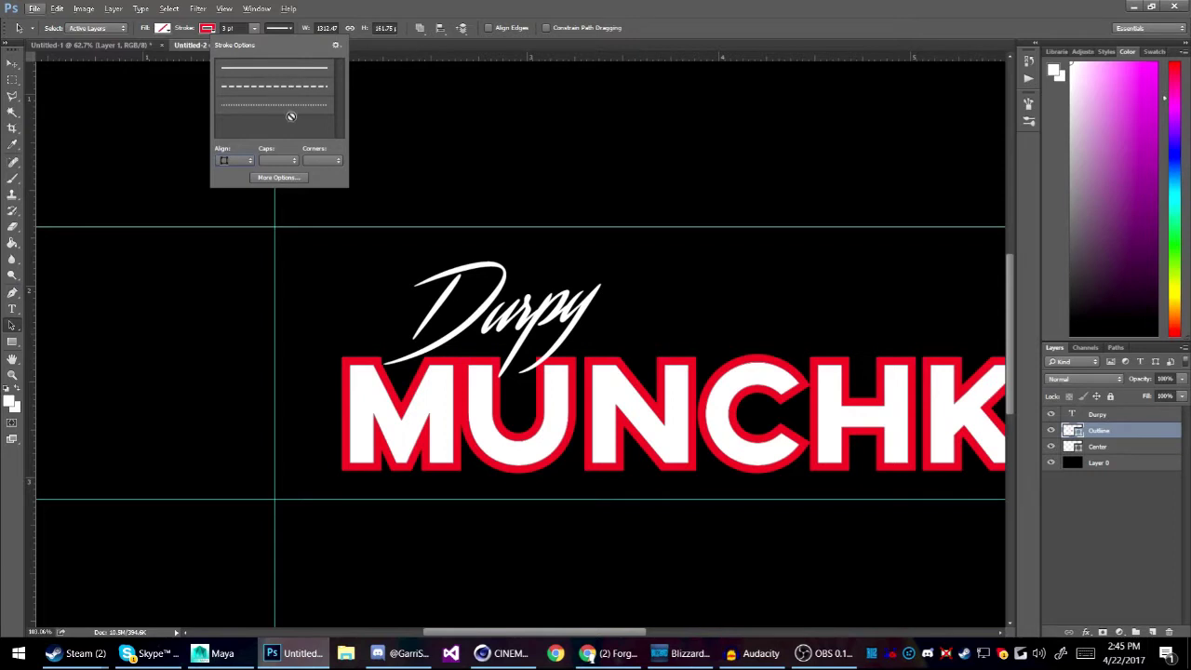
Step: Thin the Outline shape's stroke to about 1.33 pt
left_click(255, 30)
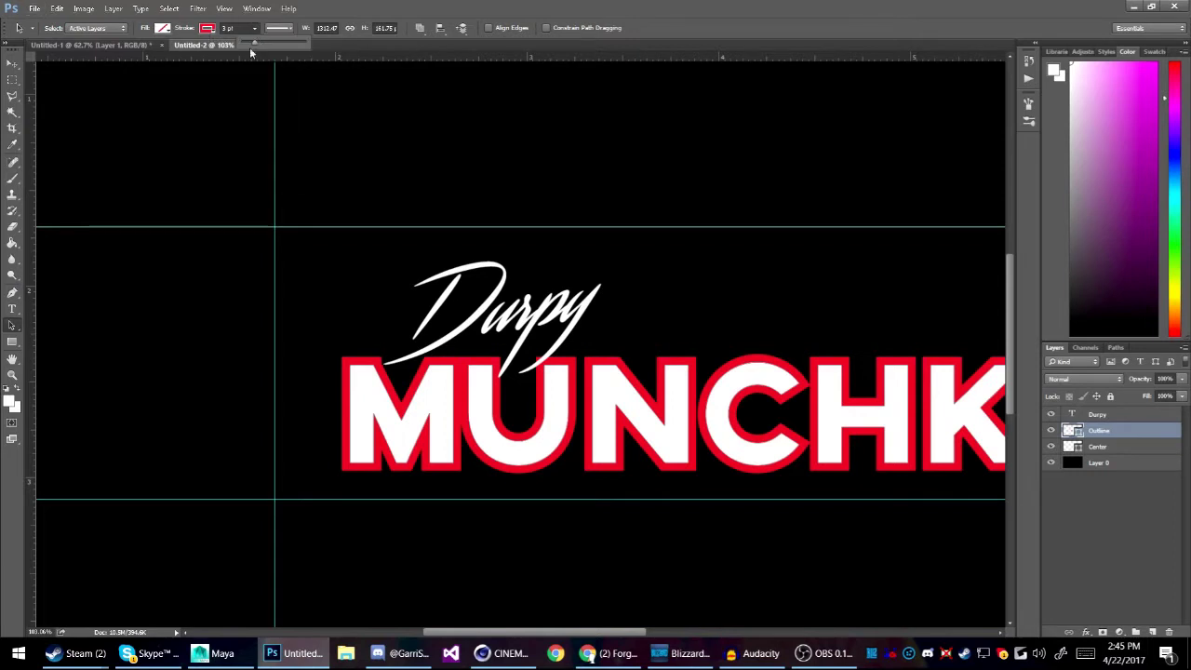
left_click_drag(254, 43, 256, 41)
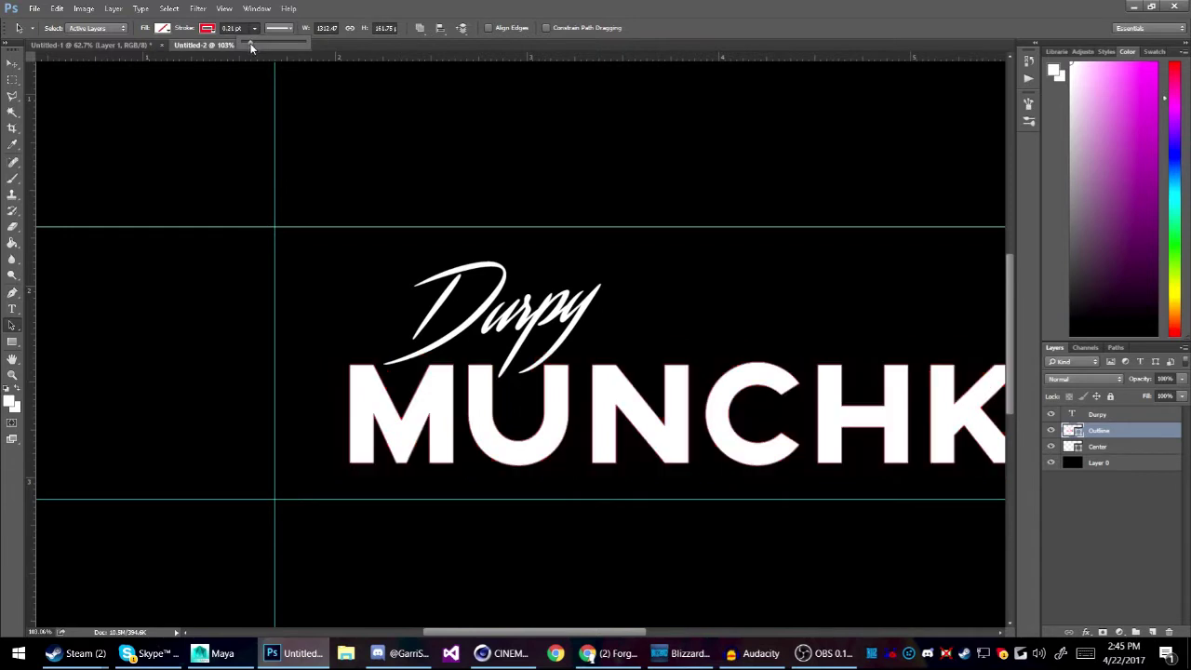
left_click_drag(255, 47, 252, 43)
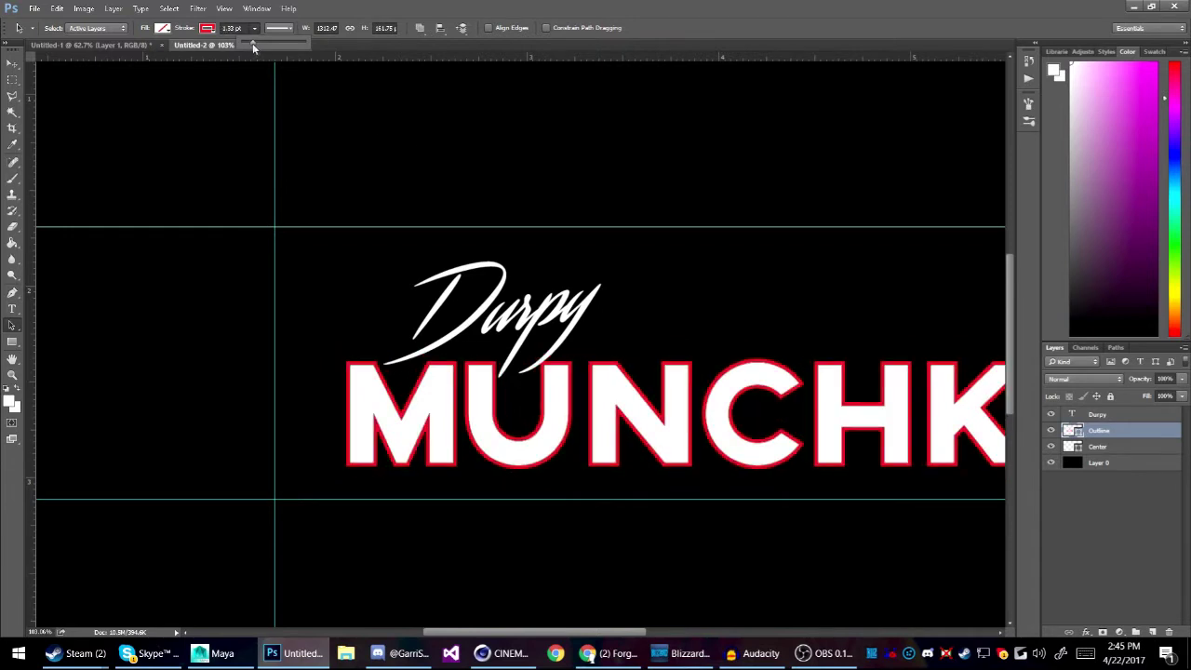
key("ctrl+0")
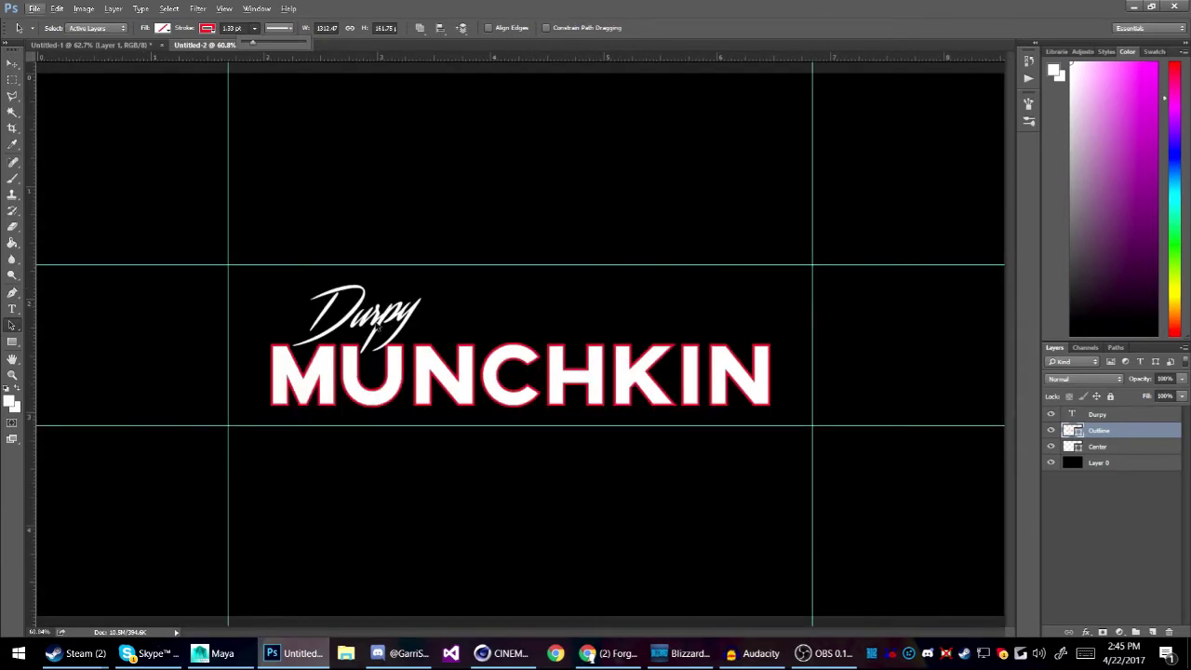
Step: Move the Durpy text slightly up so it overlaps less of MUNCHKIN
scroll(377, 326, "up", 3)
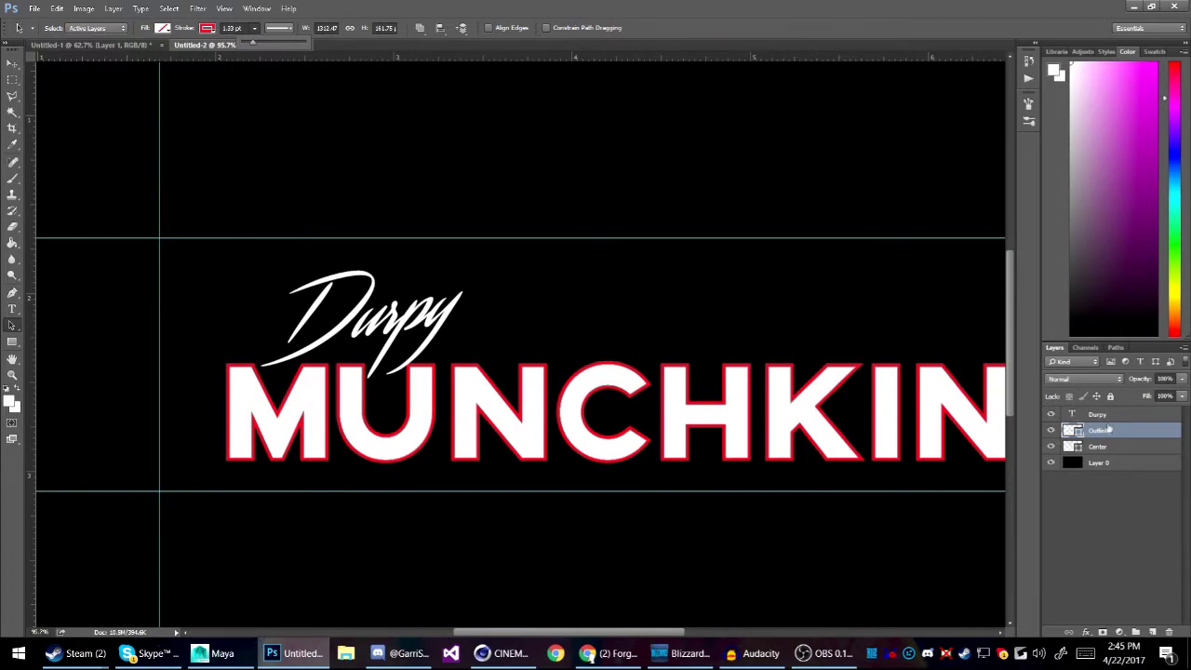
left_click(1098, 415)
key("v")
left_click_drag(428, 326, 428, 314)
Step: Toggle the Center layer's visibility to compare the red outline with and without the white letters
left_click(1103, 433)
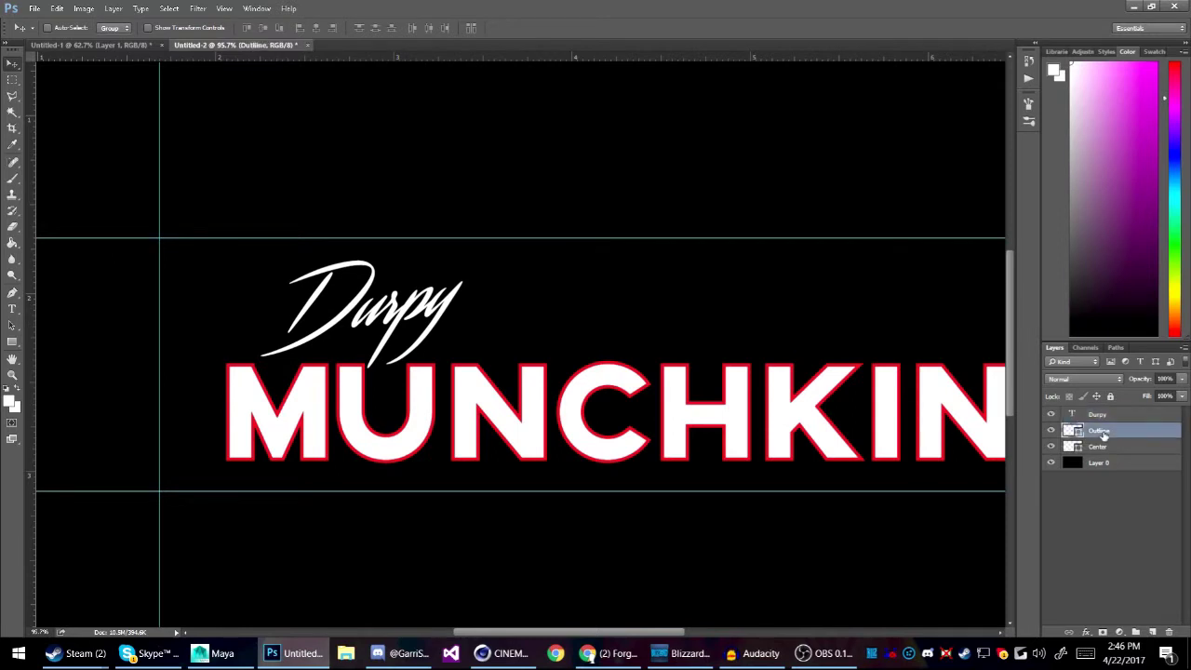
left_click(1052, 447)
left_click(1053, 447)
left_click(1053, 447)
left_click(1053, 447)
left_click(1052, 446)
left_click(1053, 447)
Step: Add a Gradient Overlay to the Center layer and show its settings
left_click(1095, 448)
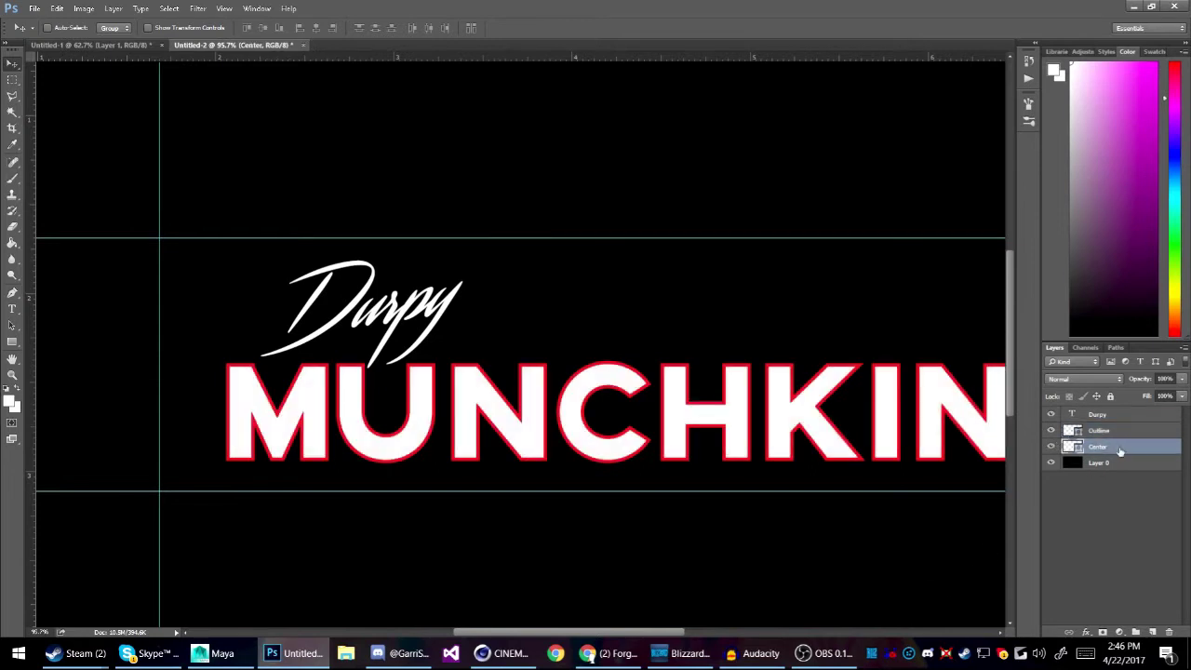
right_click(1080, 445)
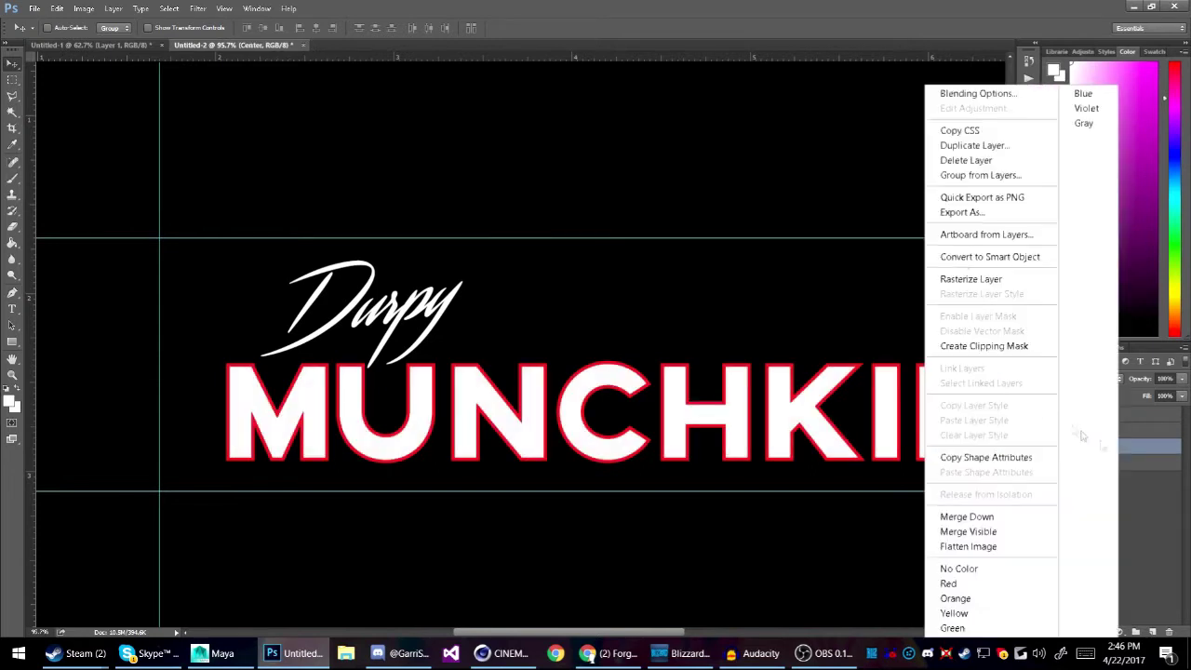
left_click(987, 97)
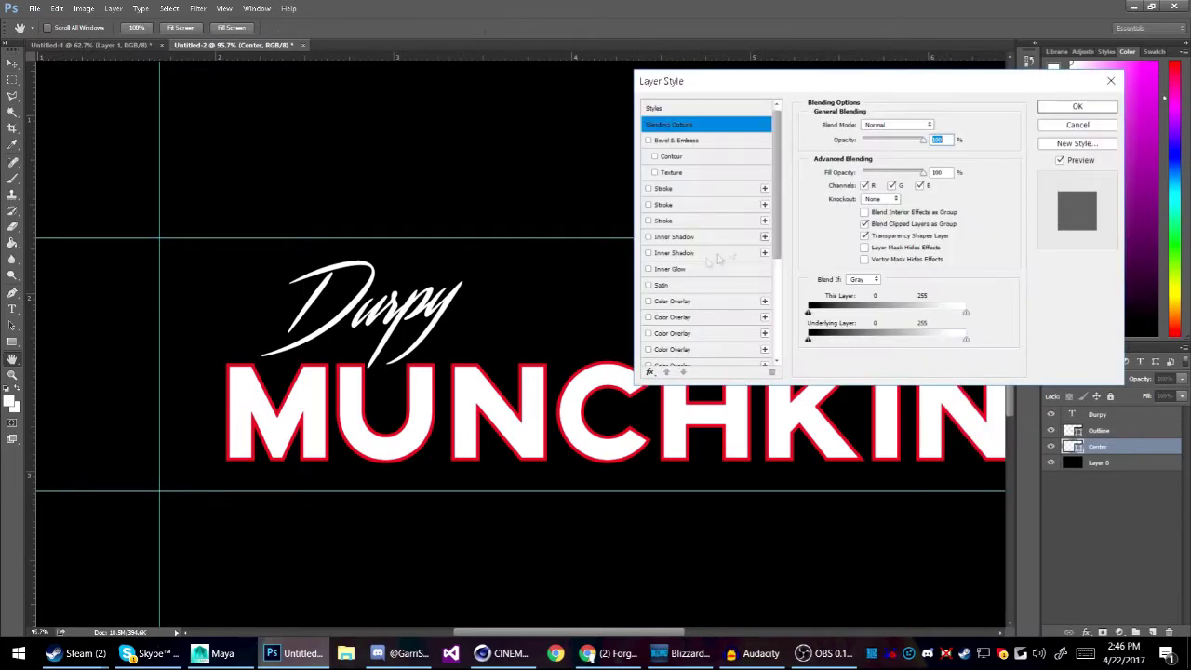
scroll(712, 263, "down", 3)
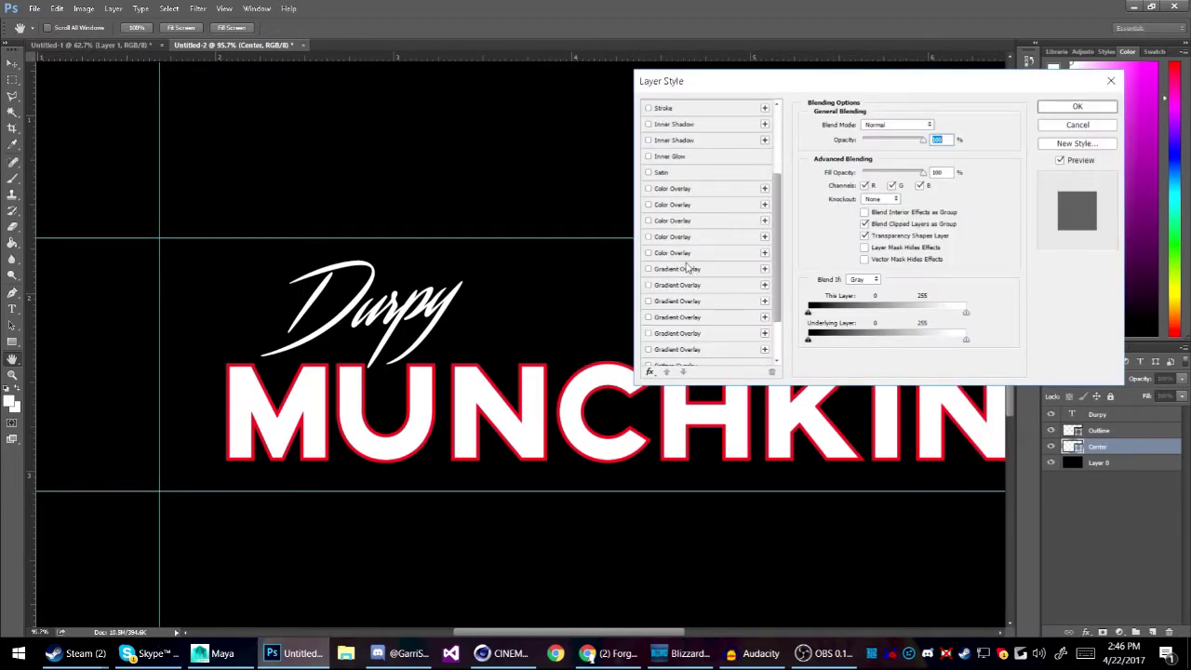
left_click(648, 269)
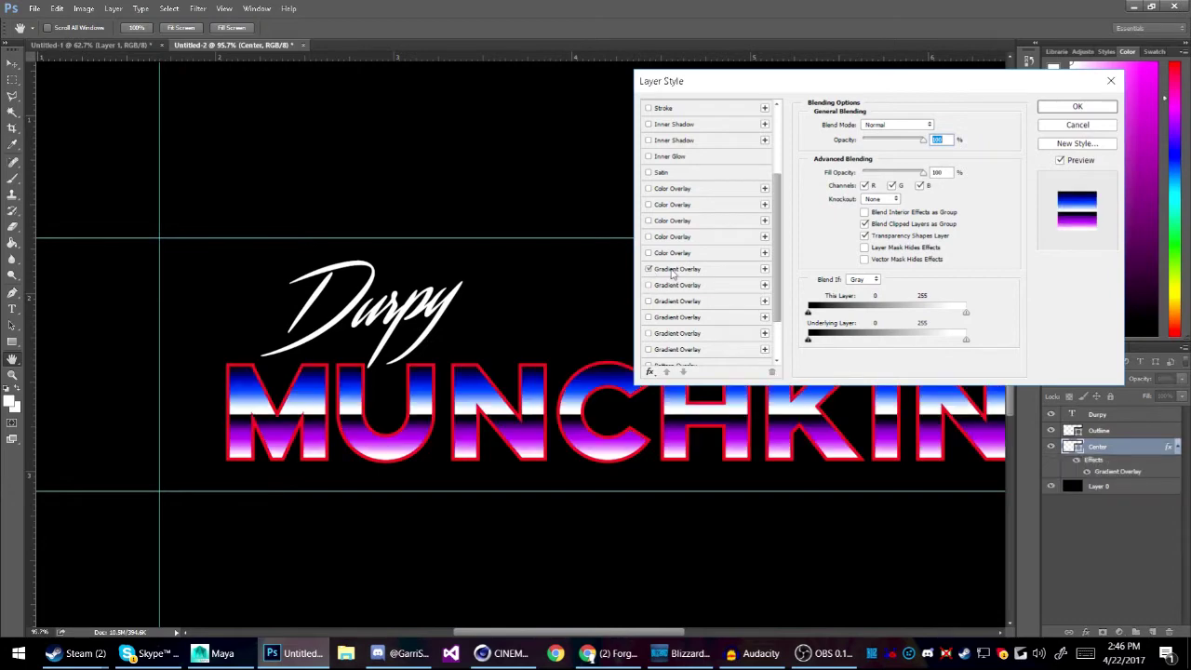
left_click(675, 270)
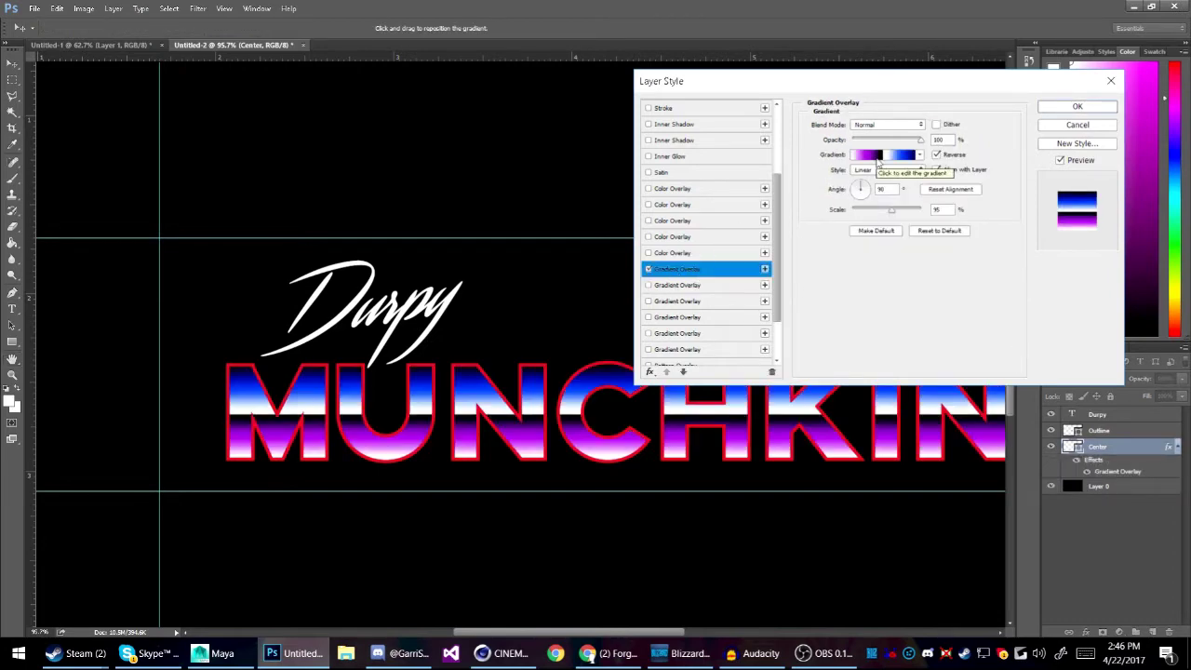
Step: Delete the overlay gradient's intermediate colour stops, keeping only the dark start stop and the white end stop
left_click(876, 156)
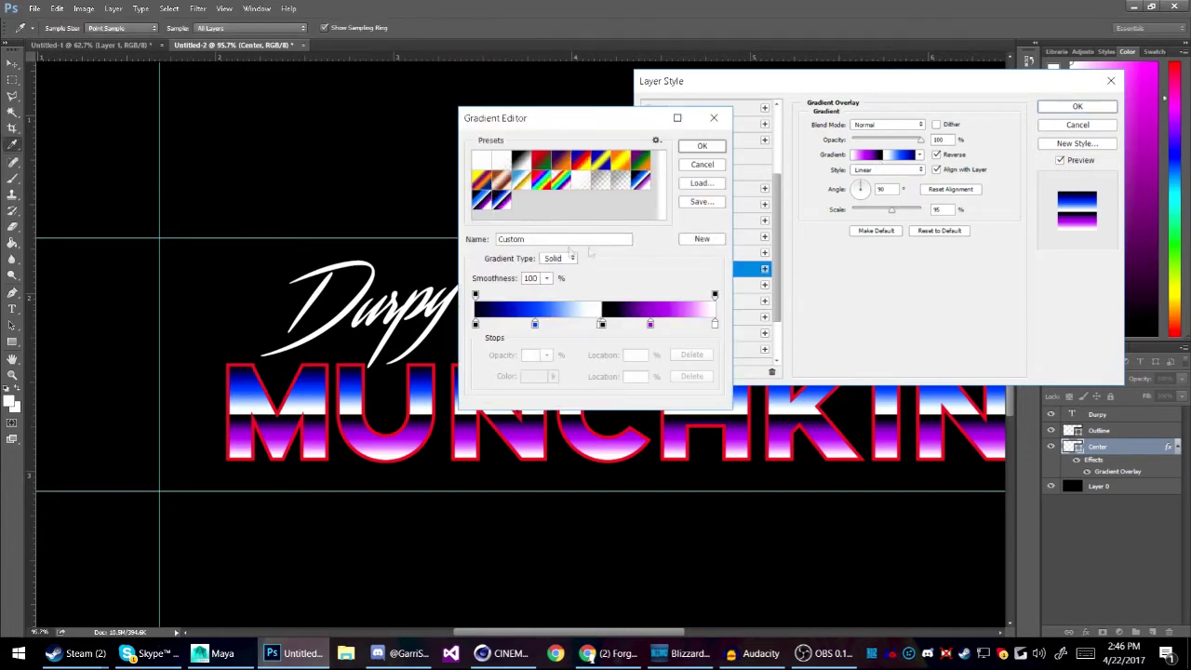
left_click(535, 323)
left_click(692, 377)
left_click(601, 324)
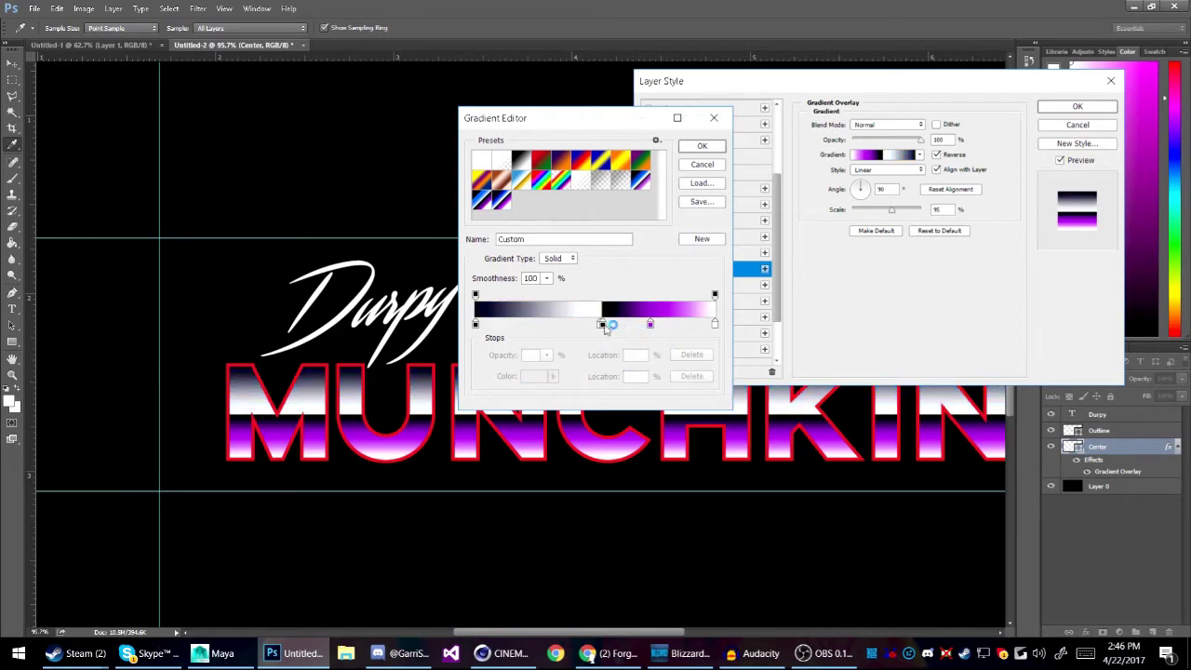
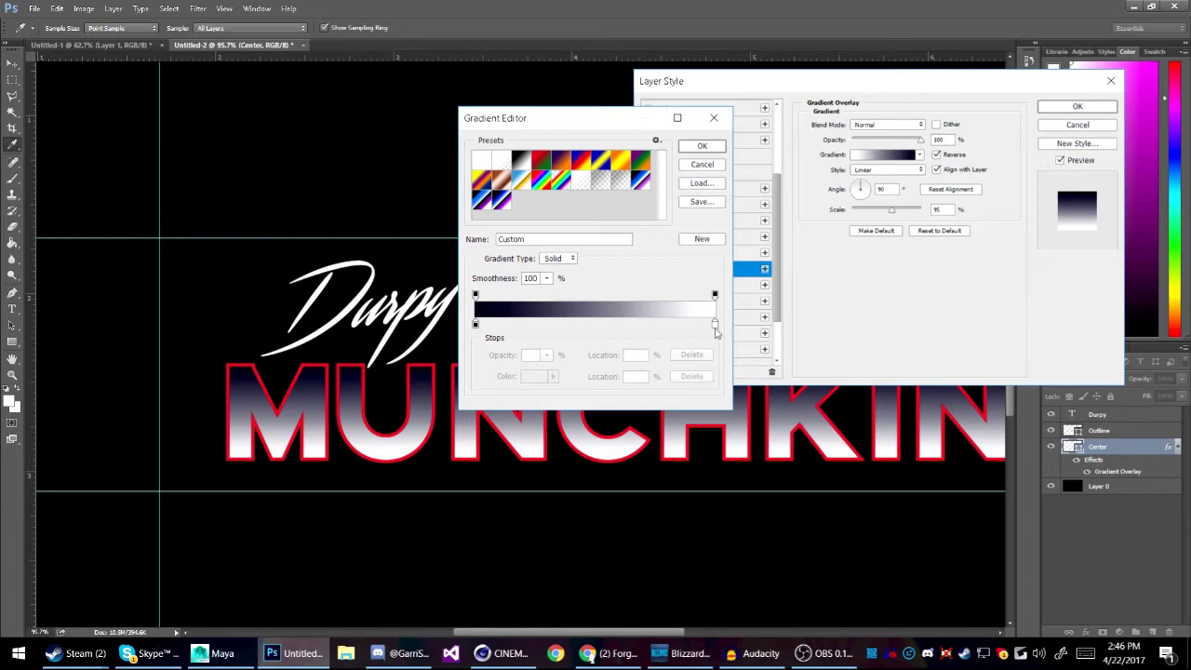
Step: Change the gradient's white end stop to black (000000)
double_click(714, 324)
left_click_drag(673, 380, 532, 503)
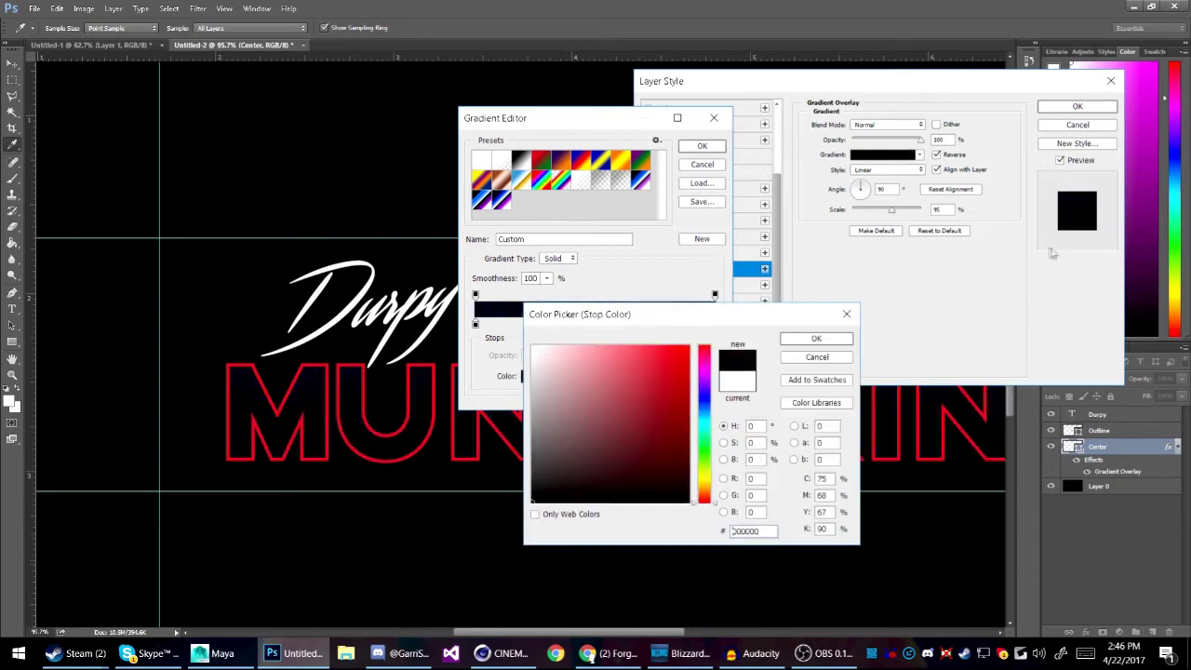
left_click(816, 338)
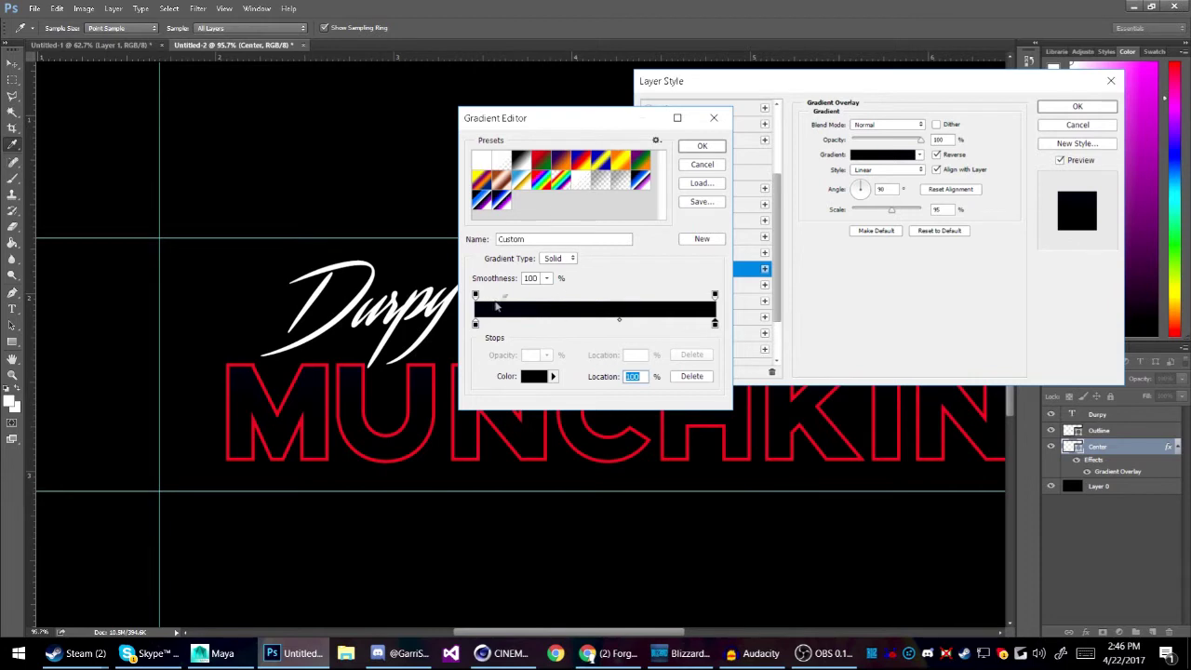
Step: Add a saturated blue colour stop at 17% to the overlay gradient, near its black start
left_click(517, 325)
double_click(516, 324)
left_click(710, 406)
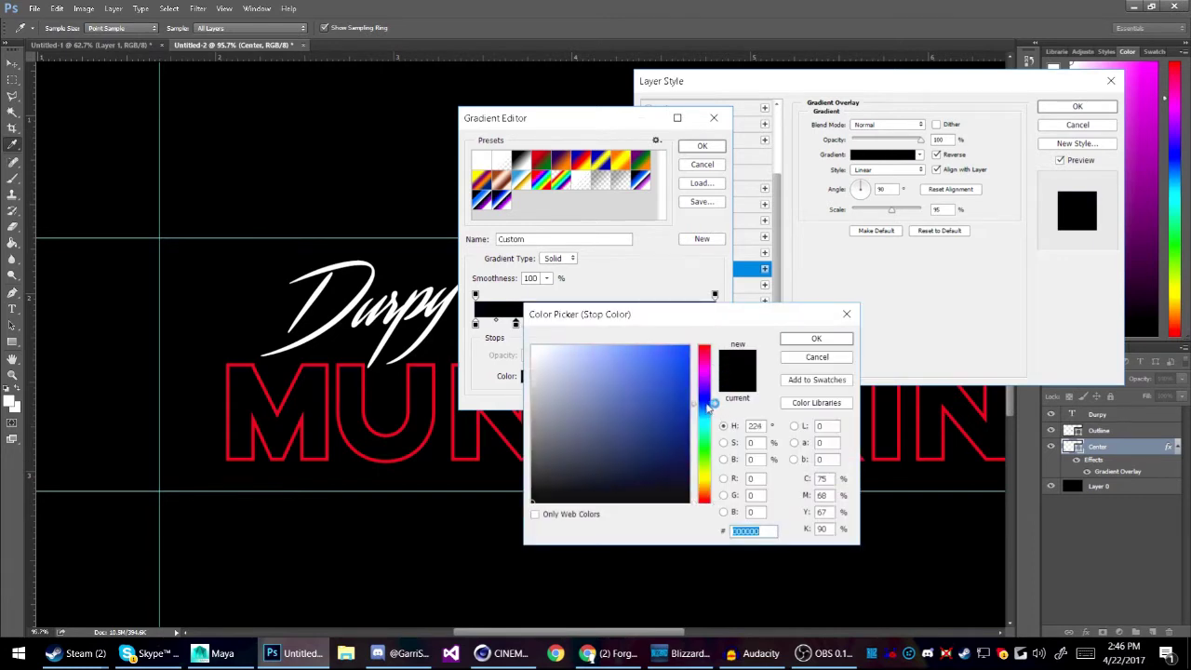
left_click(690, 347)
left_click(833, 337)
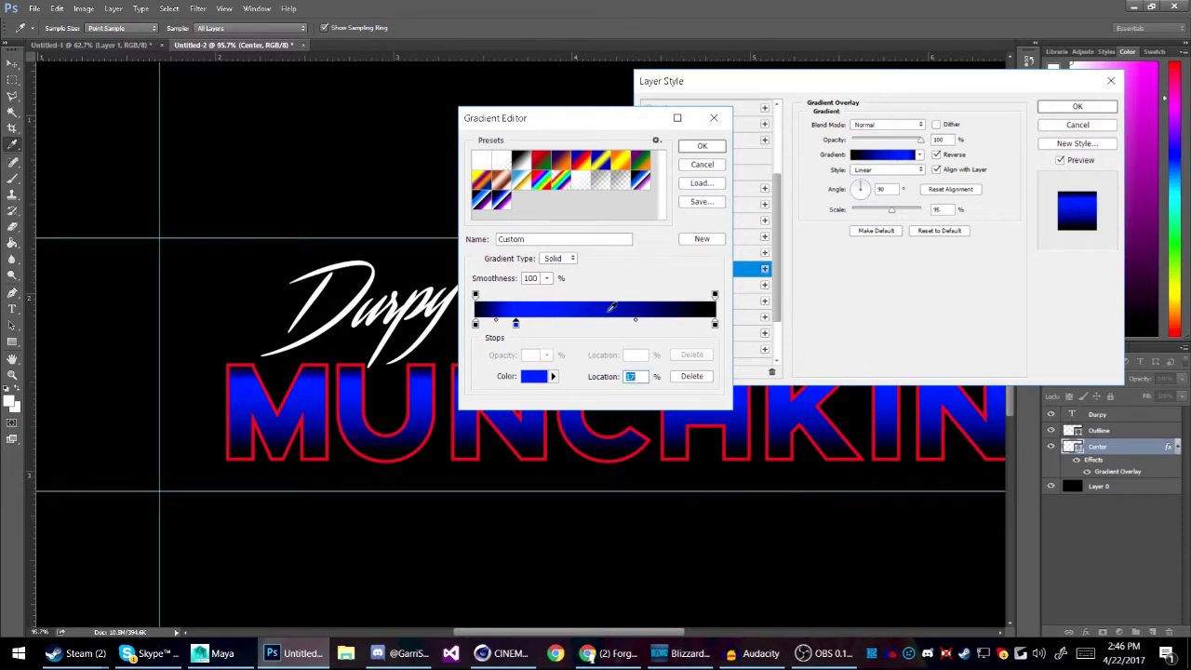
Step: Add a white (ffffff) colour stop at 50% of the overlay gradient and a black (000000) stop immediately after it
left_click(594, 323)
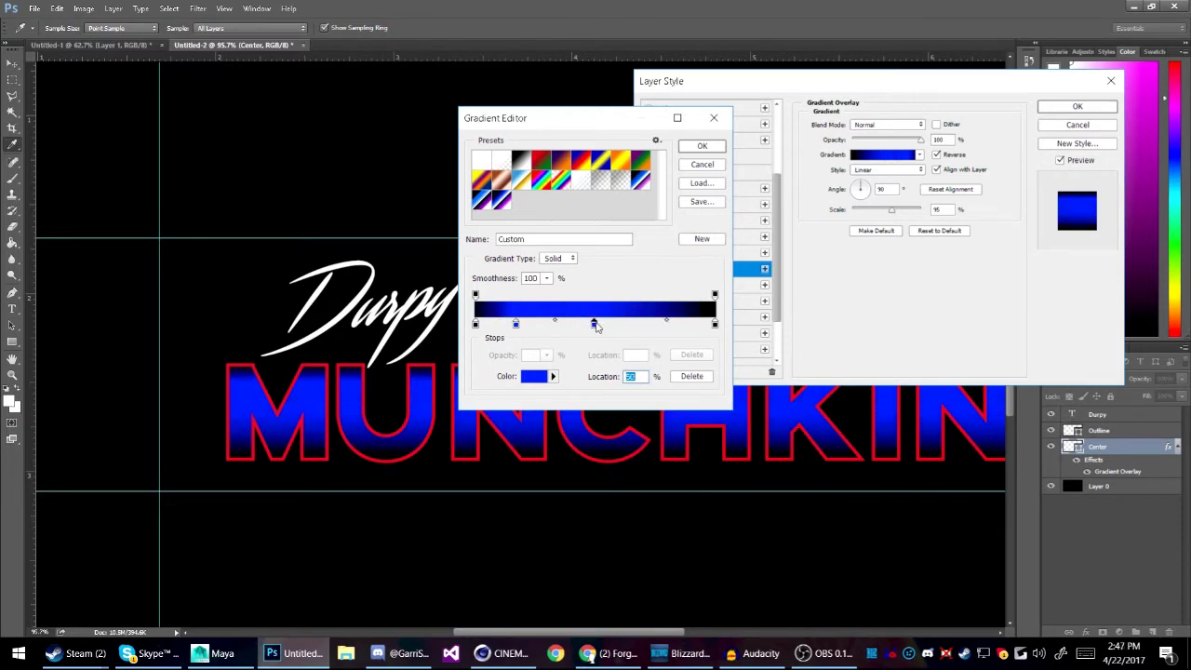
double_click(594, 324)
left_click(533, 348)
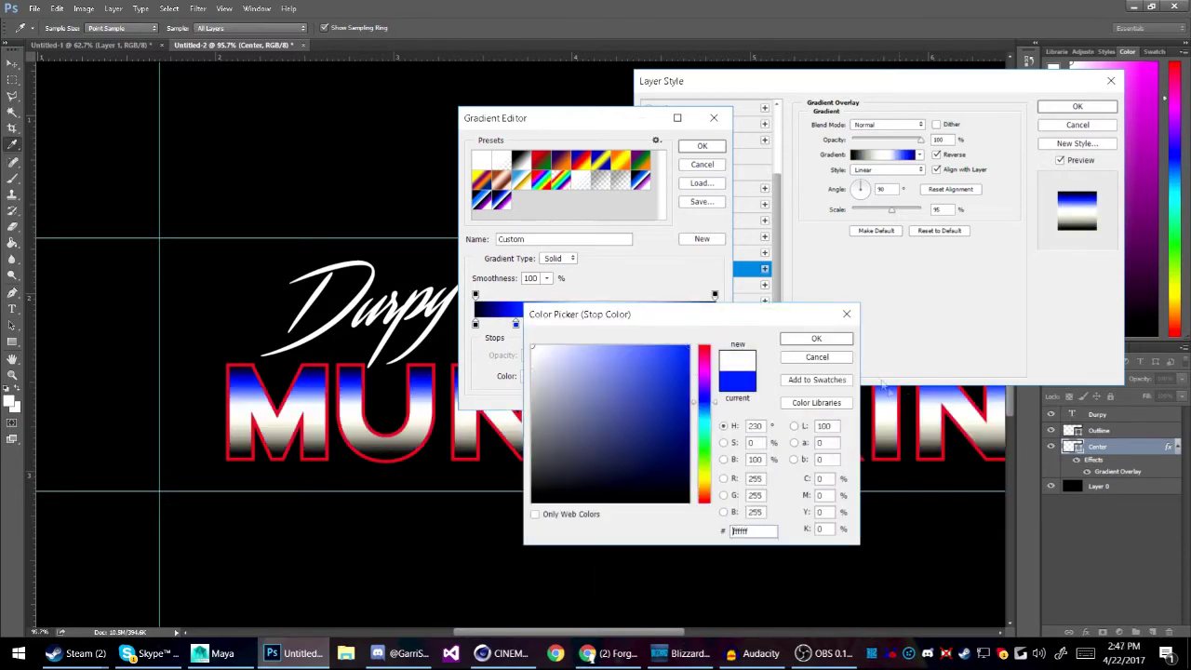
left_click(793, 341)
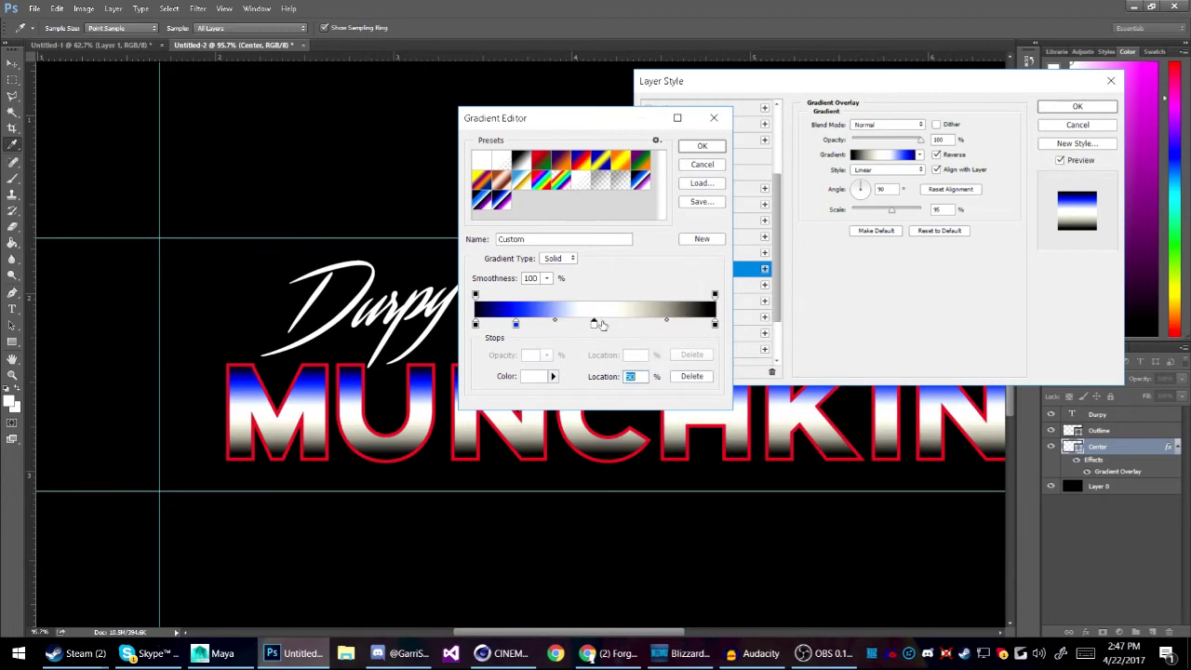
double_click(601, 325)
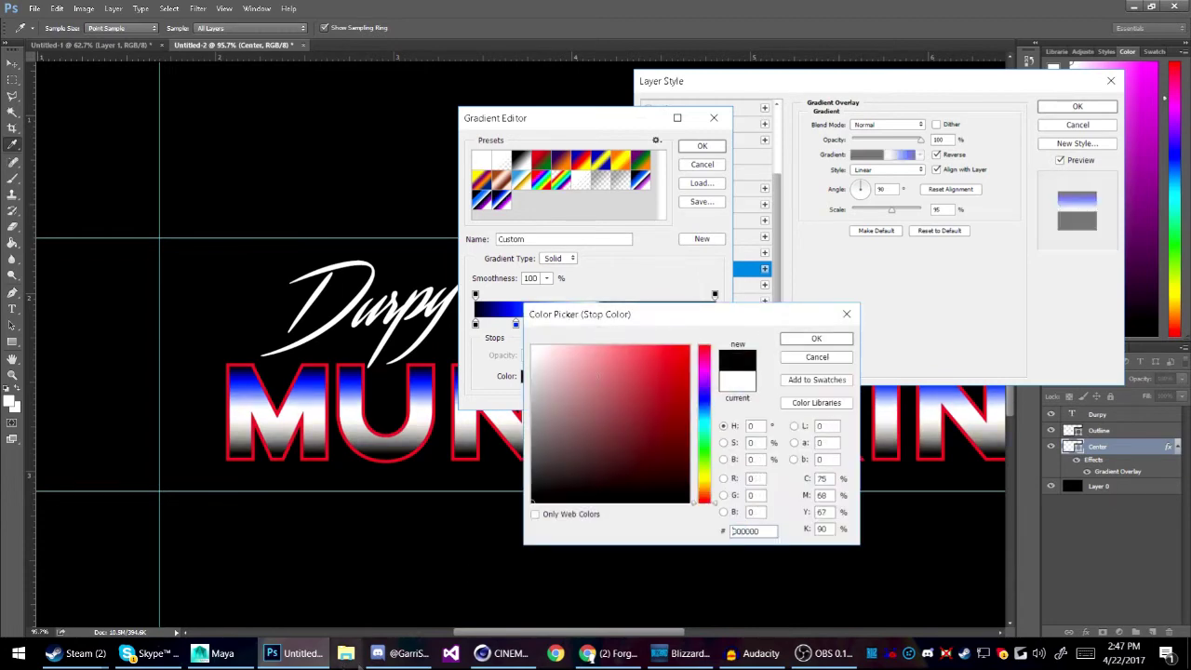
left_click(816, 338)
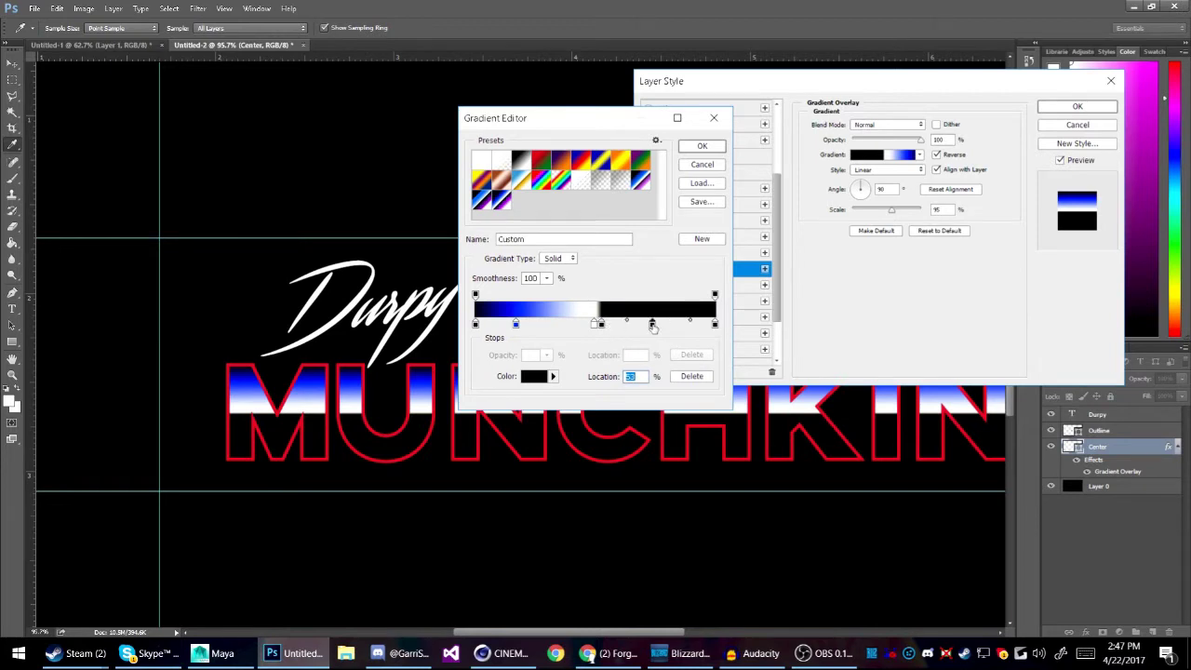
Step: Add a vivid violet colour stop at 74% of the overlay gradient, between the two black stops
double_click(652, 325)
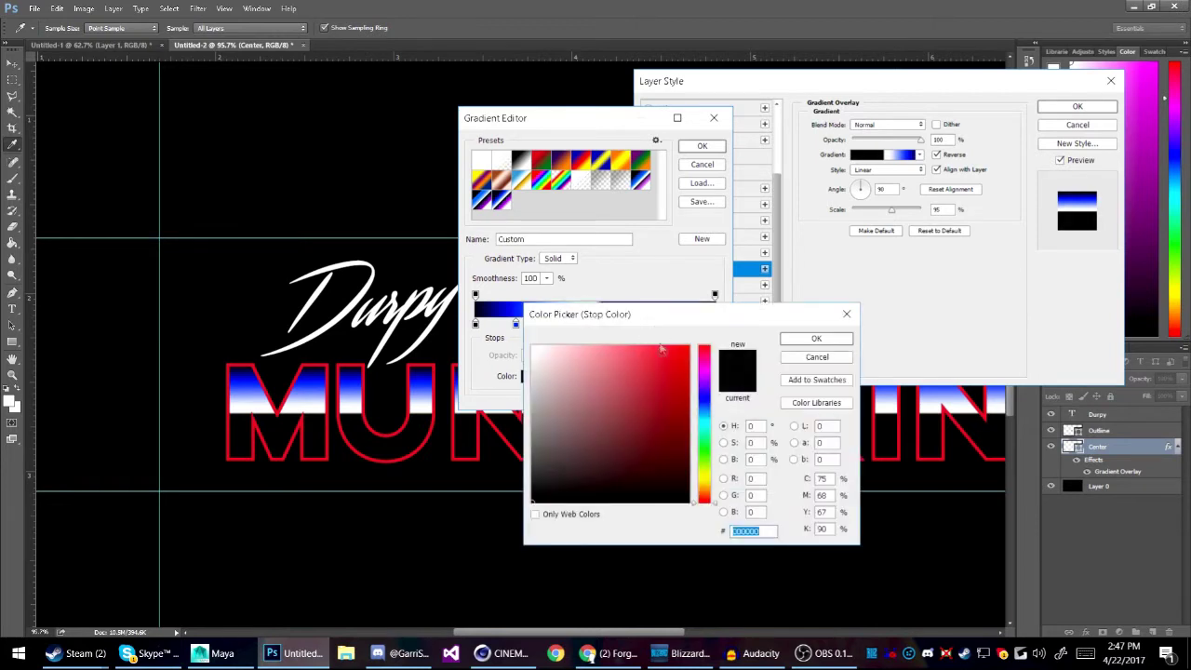
left_click(705, 384)
left_click(633, 387)
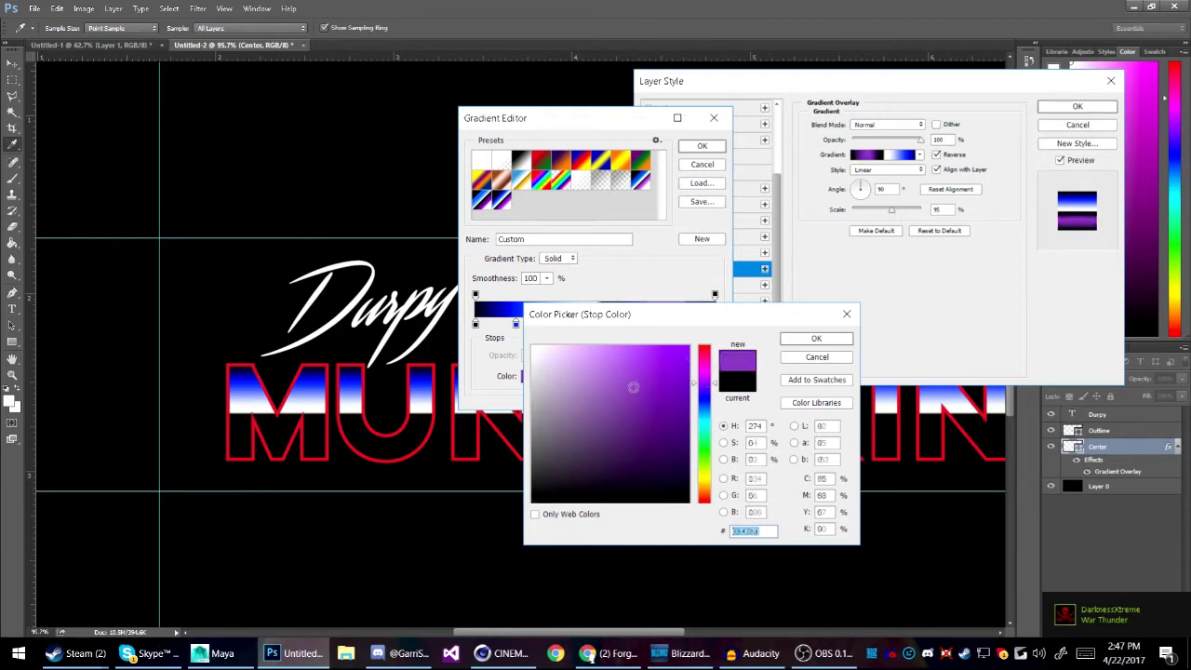
left_click_drag(633, 386, 802, 328)
left_click(815, 340)
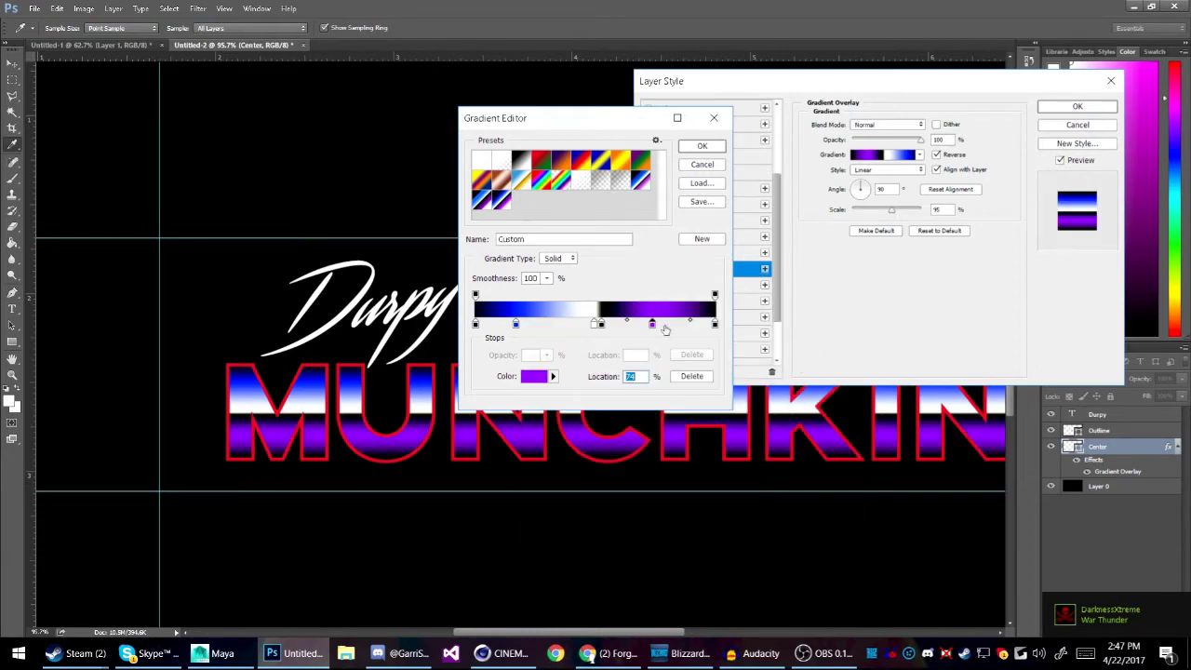
Step: Change the overlay gradient's black end stop to white (ffffff)
double_click(714, 324)
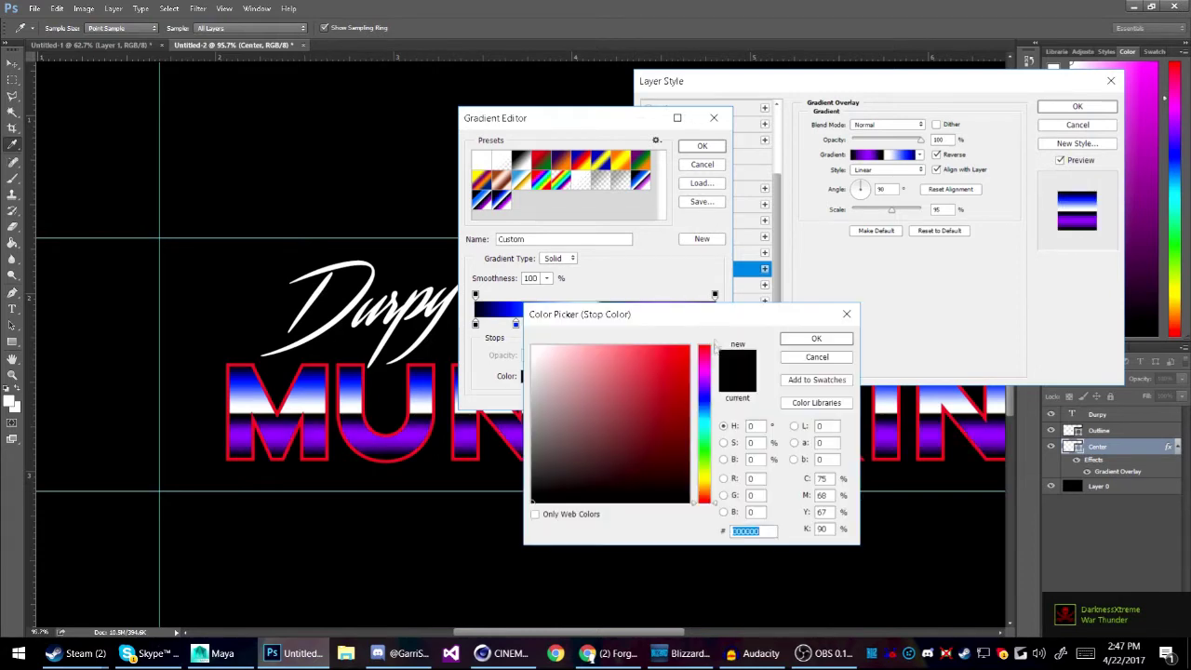
type("ffffff")
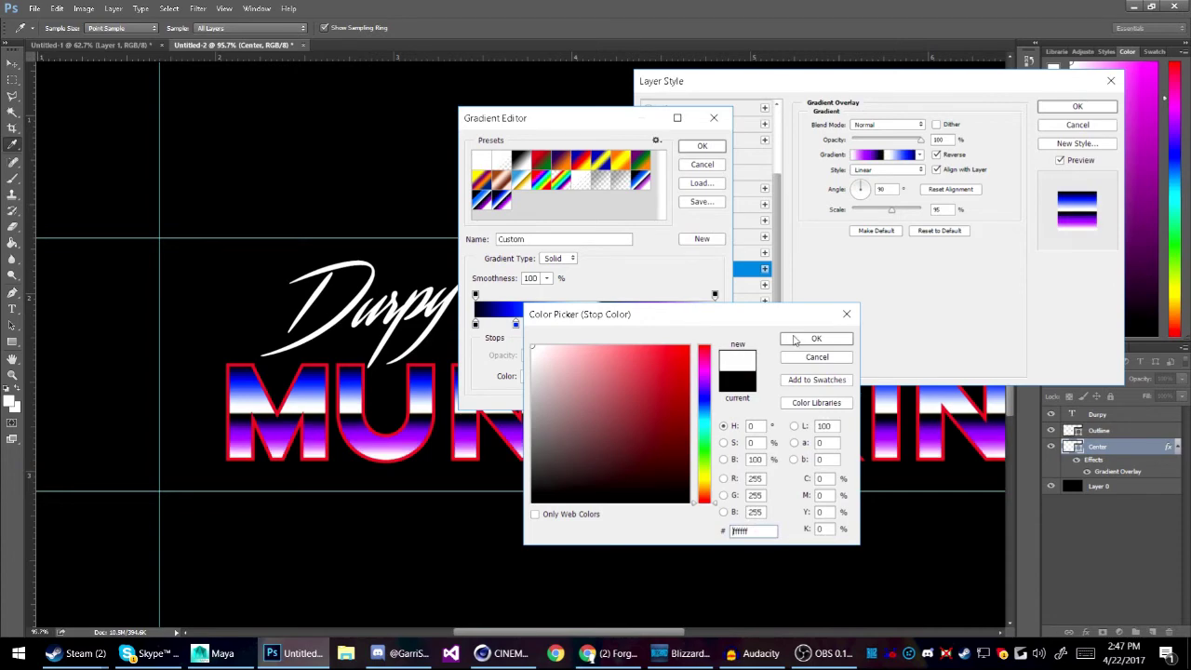
left_click(797, 340)
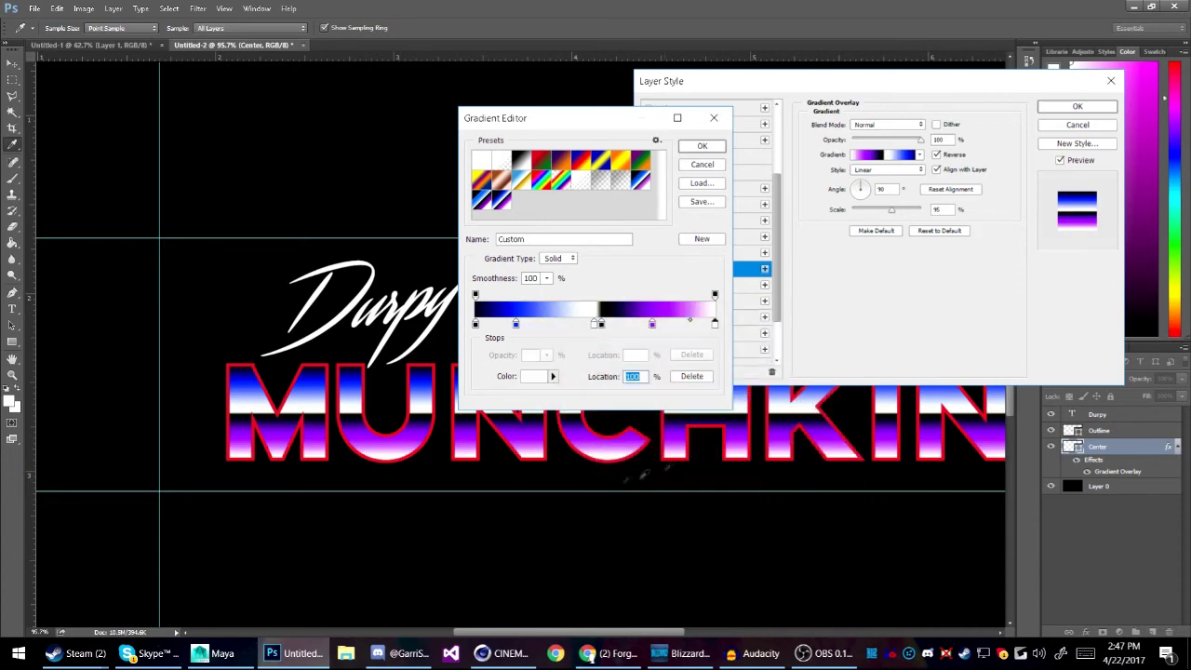
Step: Replace the Center layer's overlay gradient with the last blue-to-violet chrome preset and fine-tune the overlay's scale
left_click(482, 200)
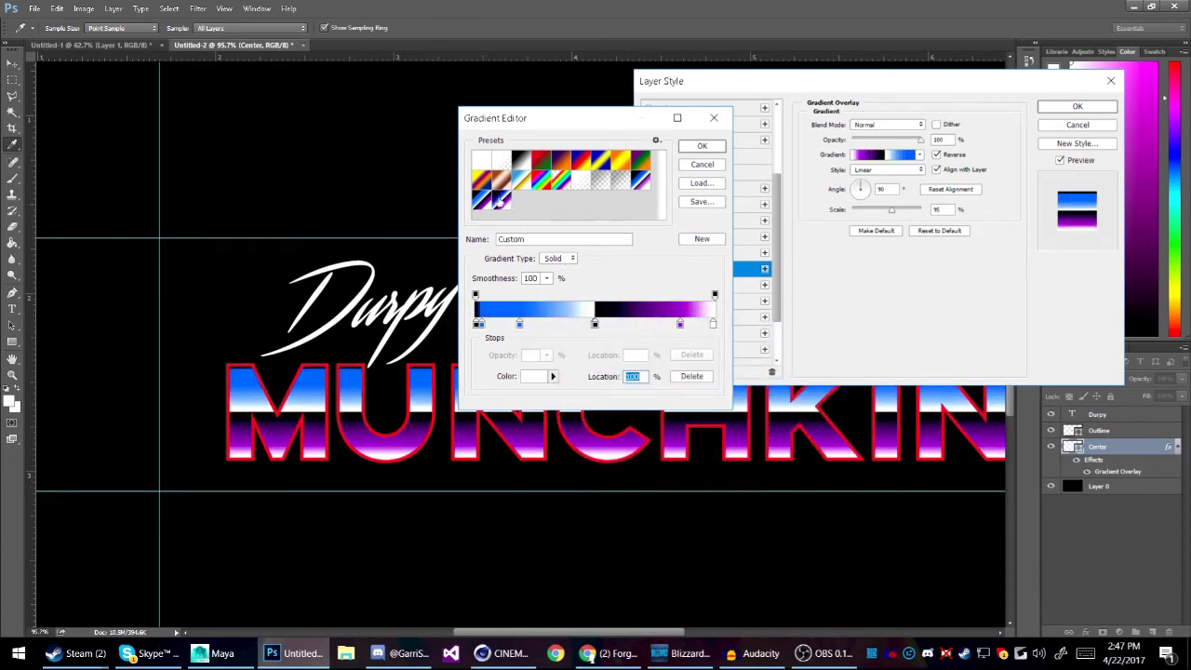
left_click(500, 199)
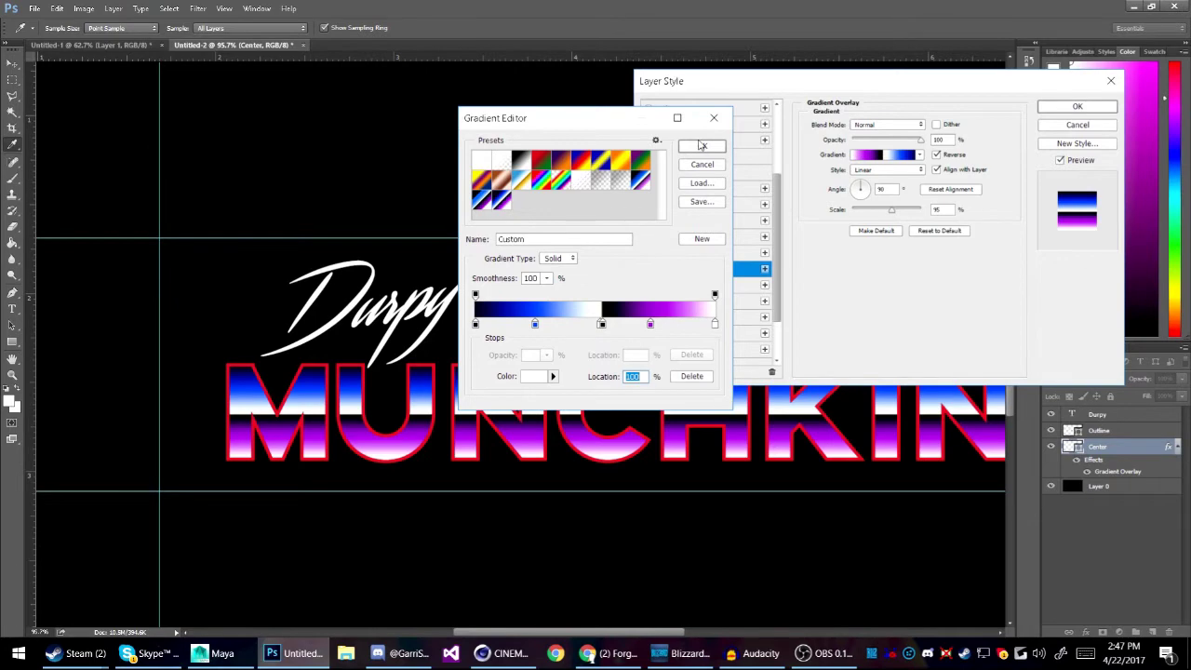
left_click(701, 146)
mouse_move(894, 213)
left_mouse_down()
mouse_move(879, 214)
mouse_move(891, 211)
left_mouse_up()
key("alt")
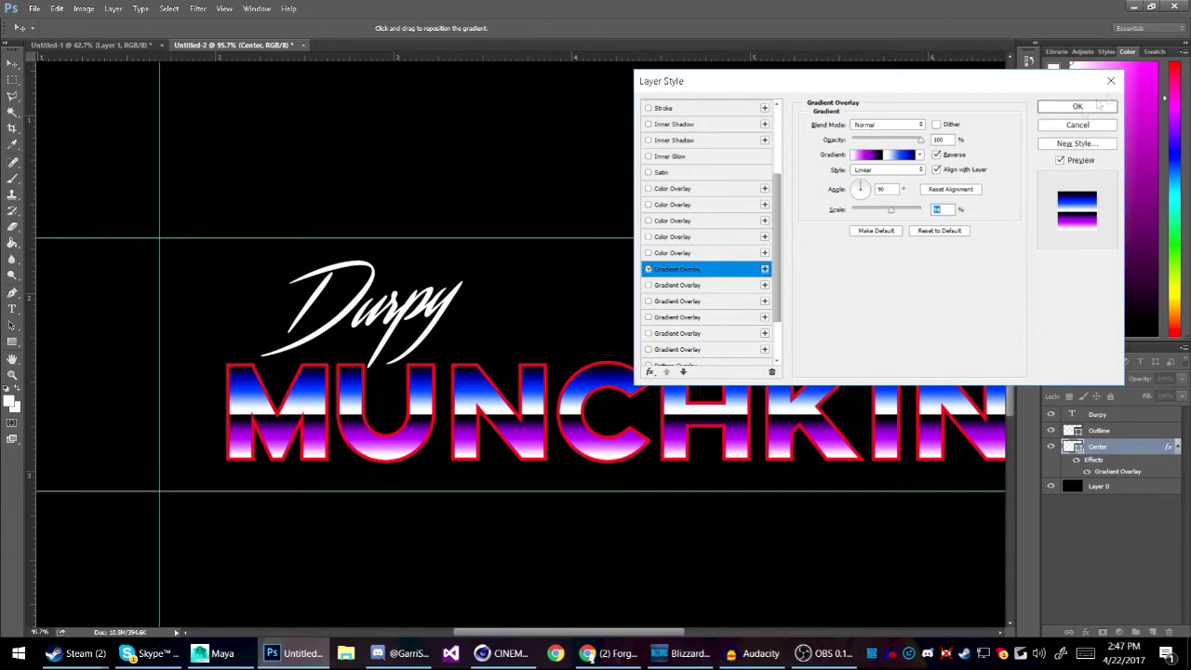
left_click(1076, 108)
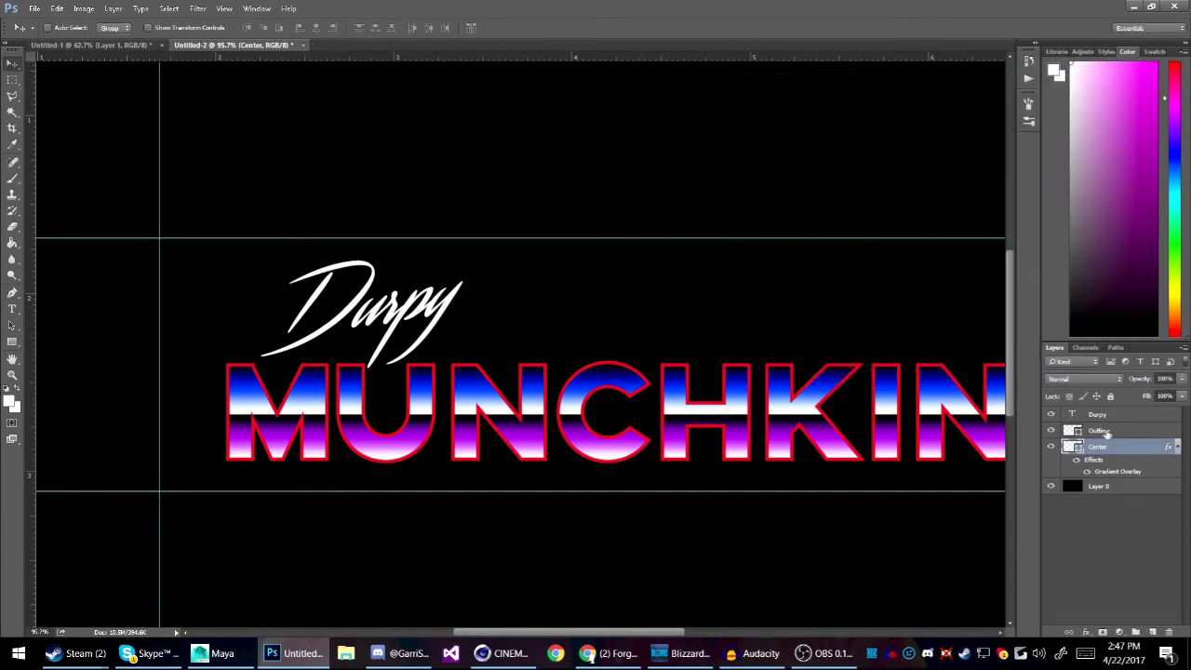
Step: In the Center layer's style settings, try an Inner Shadow and enable an Inner Glow in its place
right_click(1122, 457)
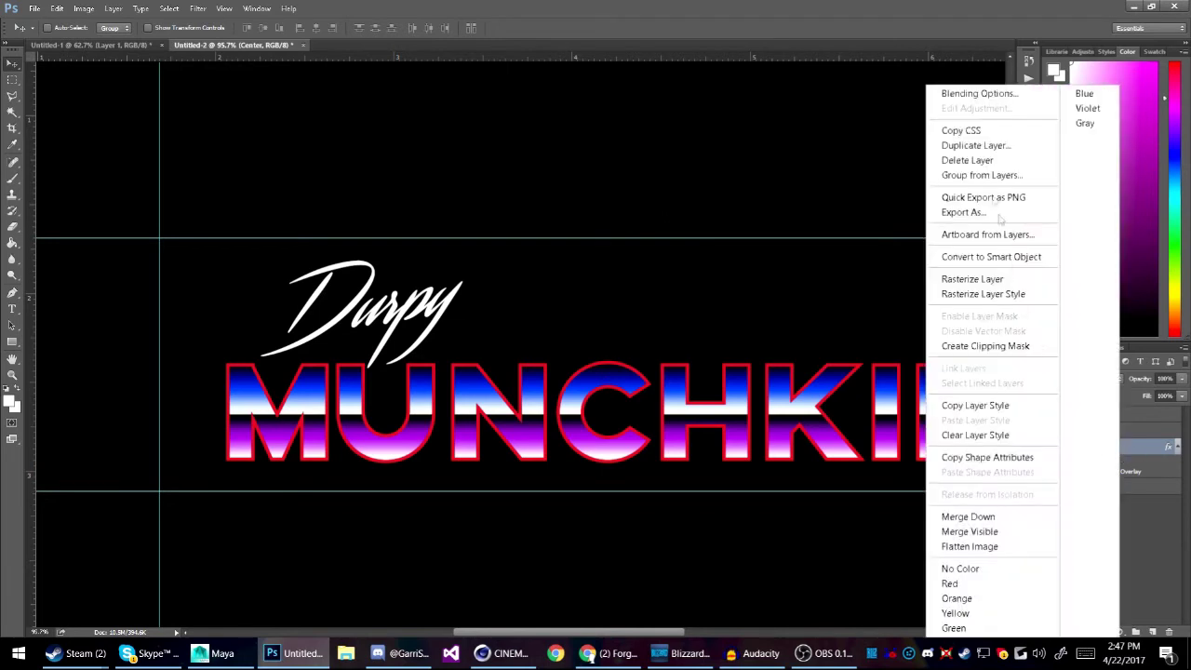
left_click(968, 89)
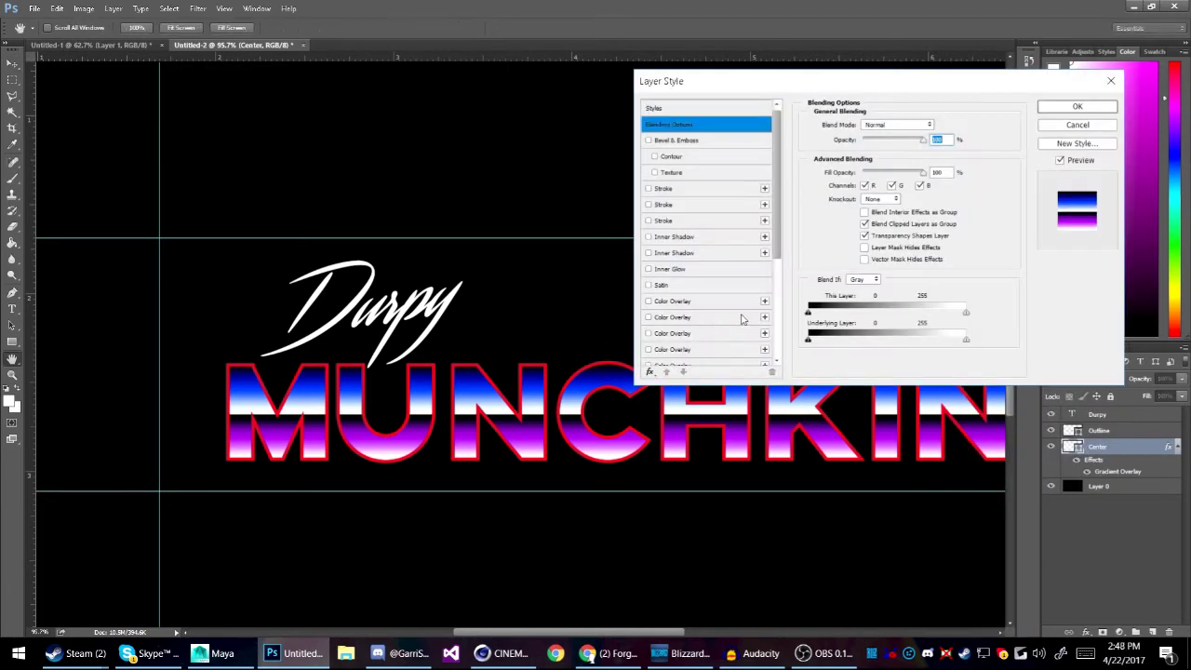
scroll(698, 290, "down", 2)
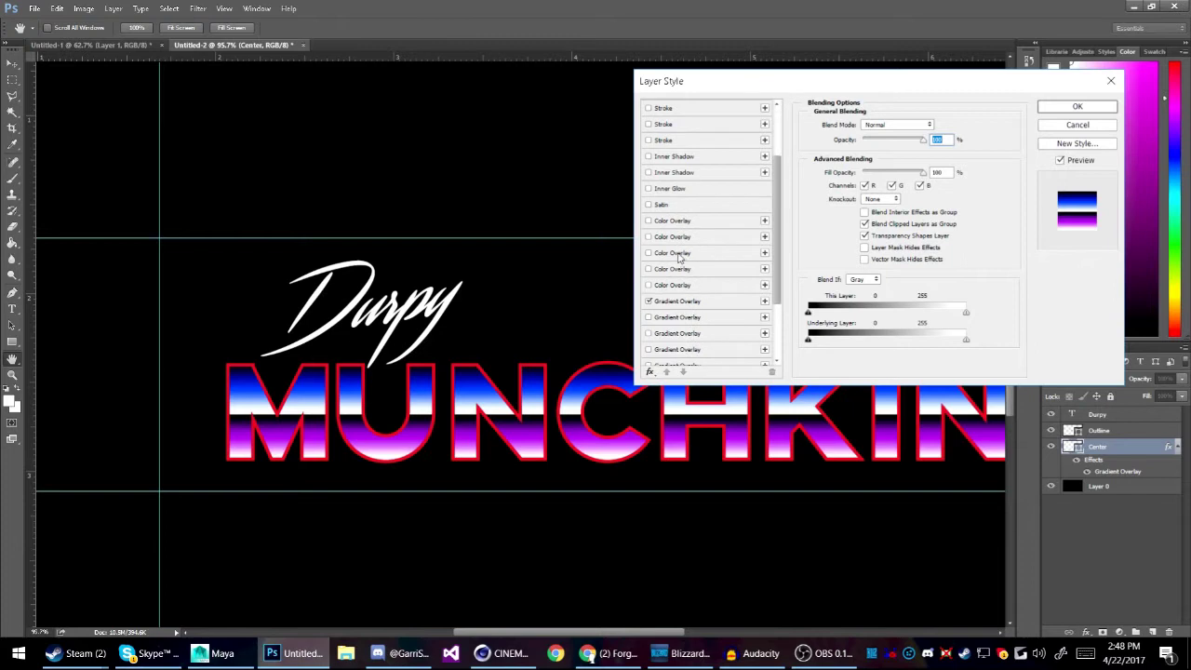
scroll(682, 259, "down", 3)
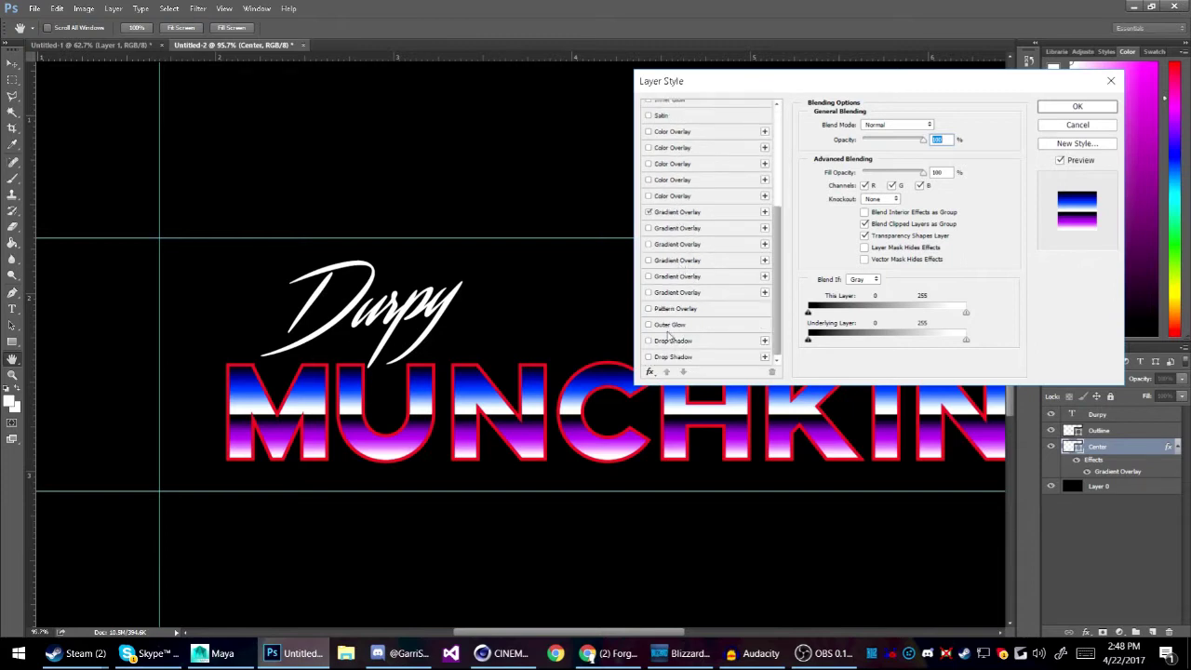
scroll(667, 335, "up", 4)
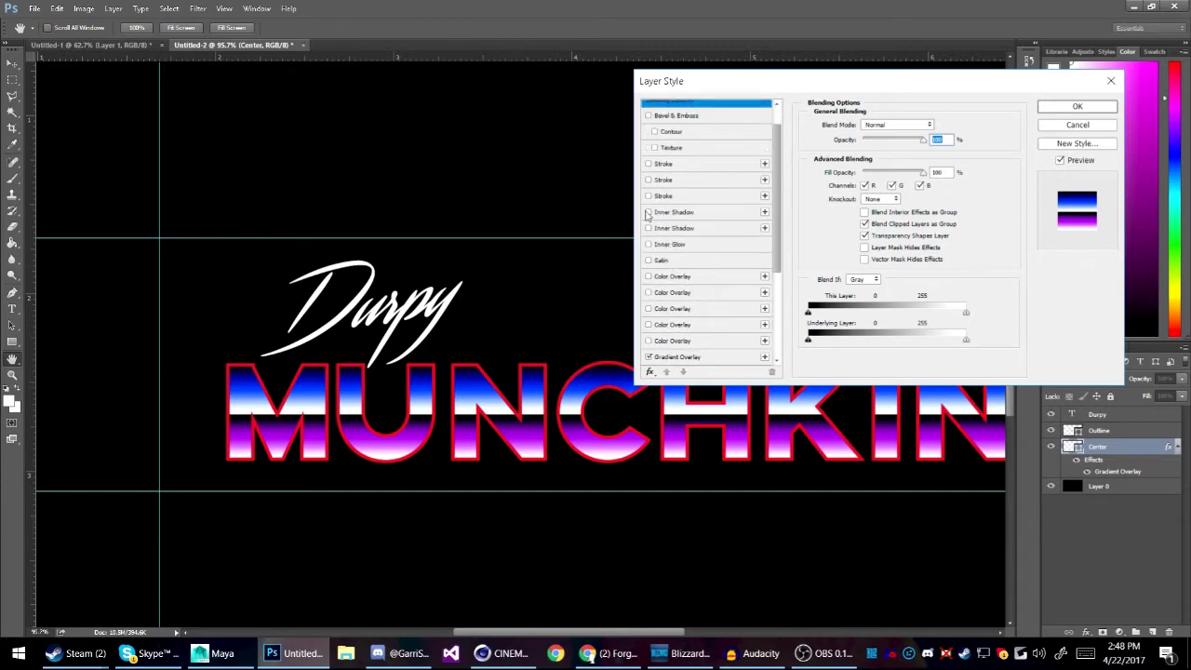
left_click(647, 212)
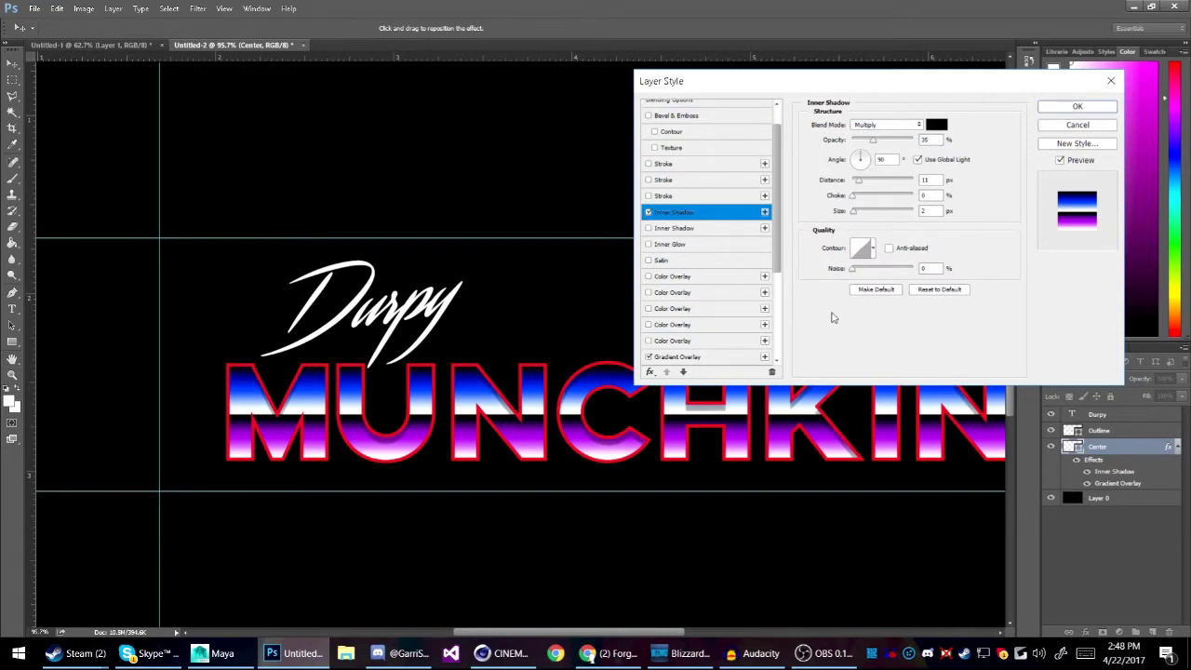
left_click(649, 212)
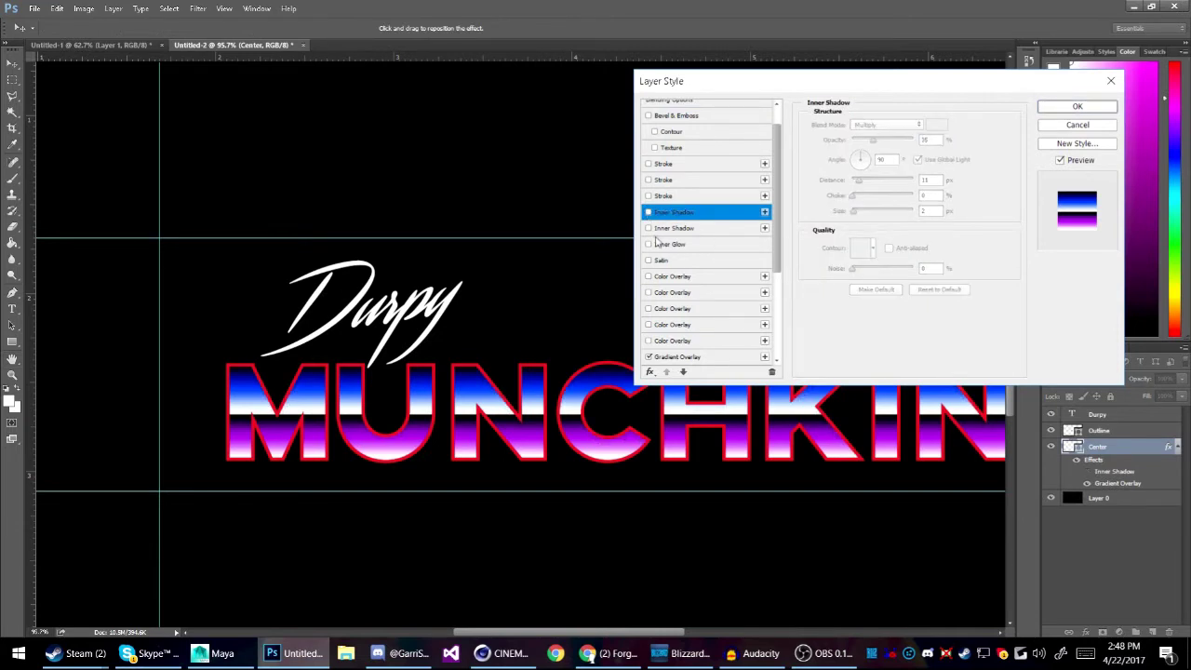
left_click(649, 244)
left_click(702, 252)
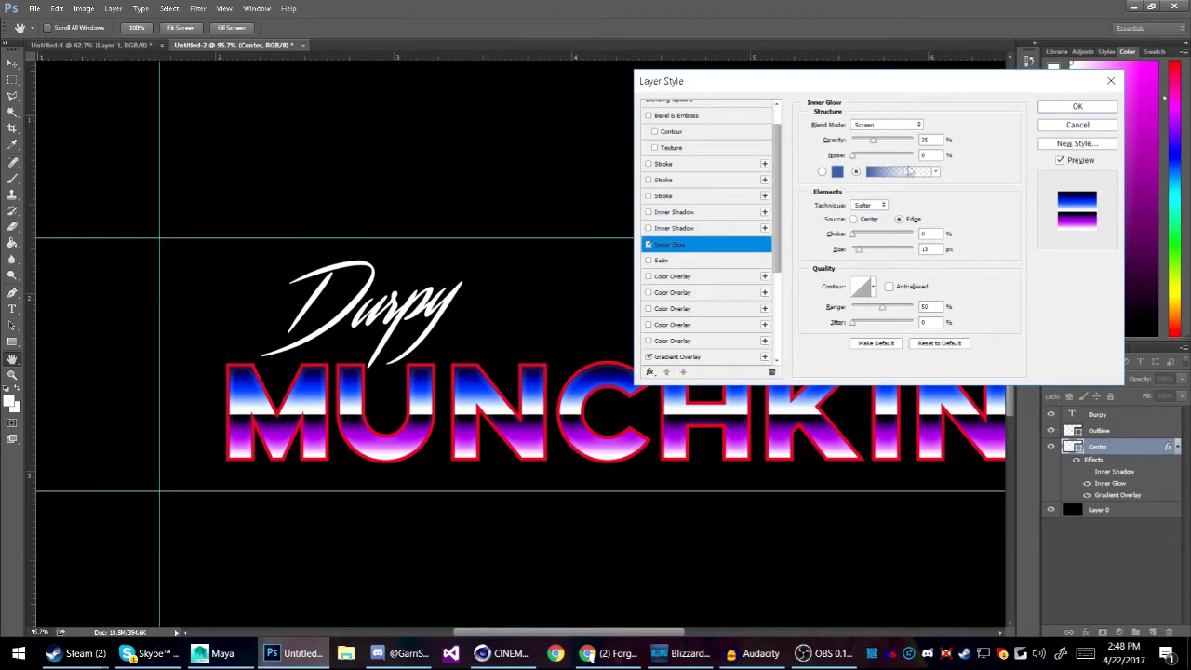
left_click(875, 175)
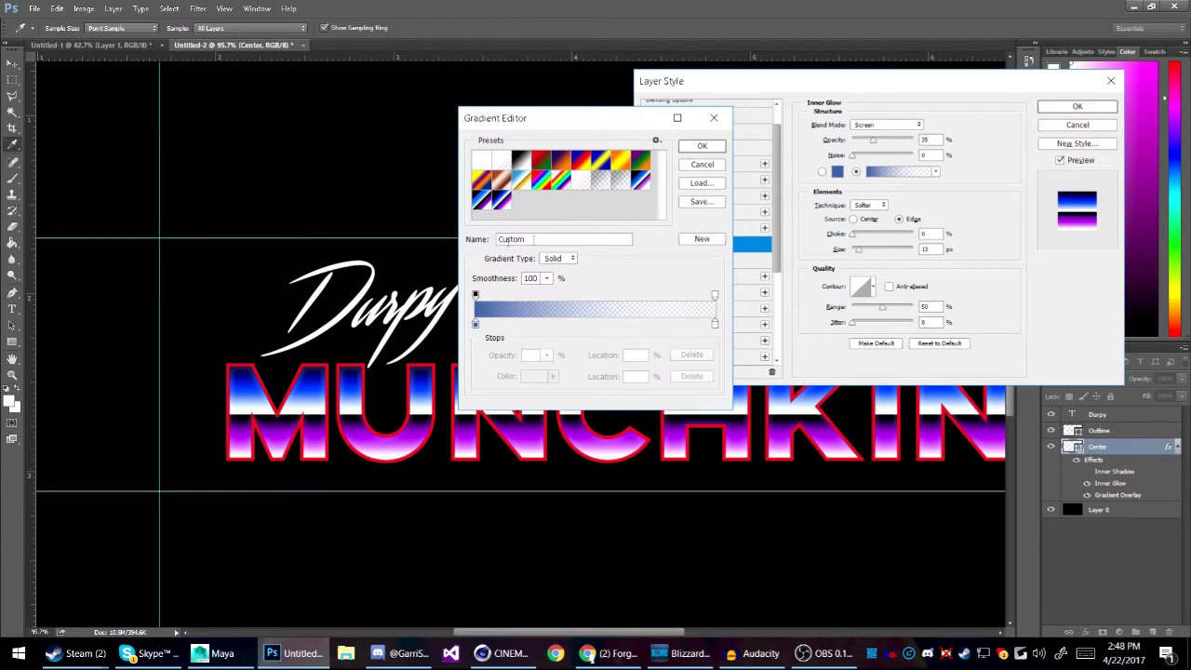
left_click(724, 120)
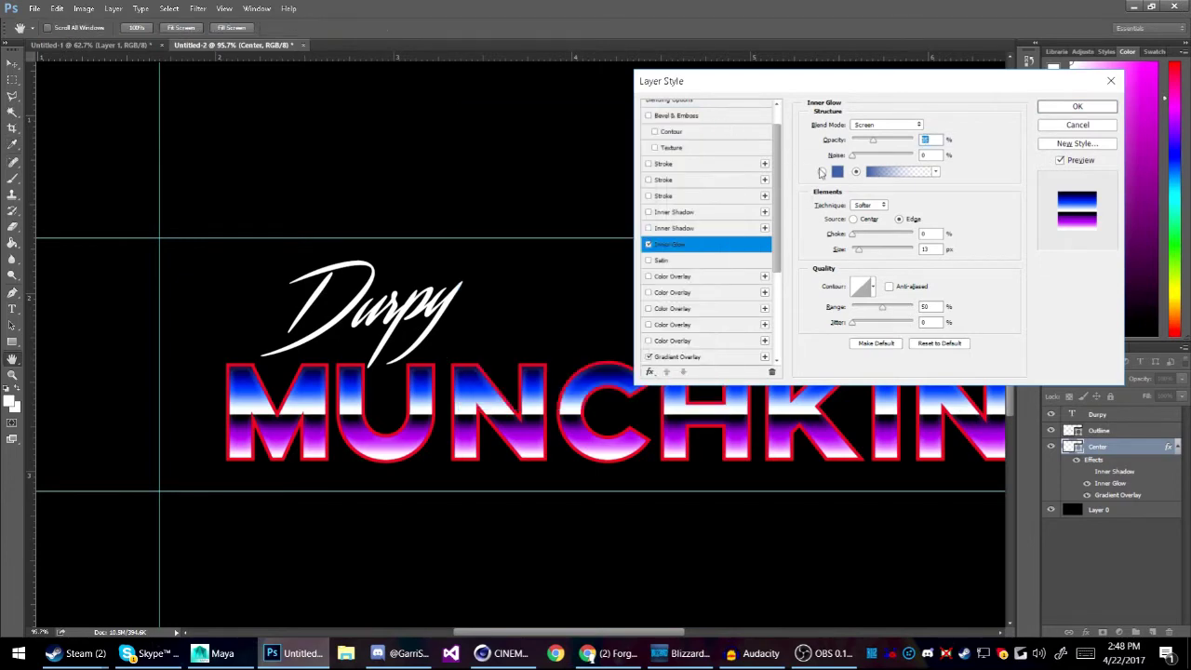
left_click(890, 174)
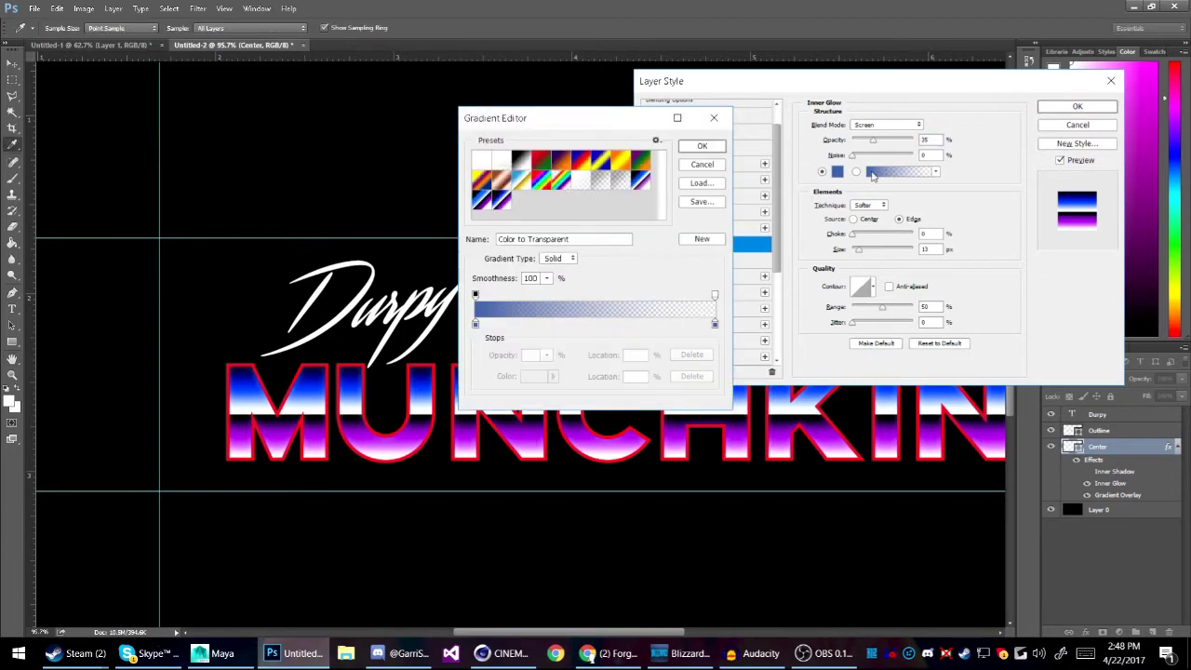
left_click(714, 117)
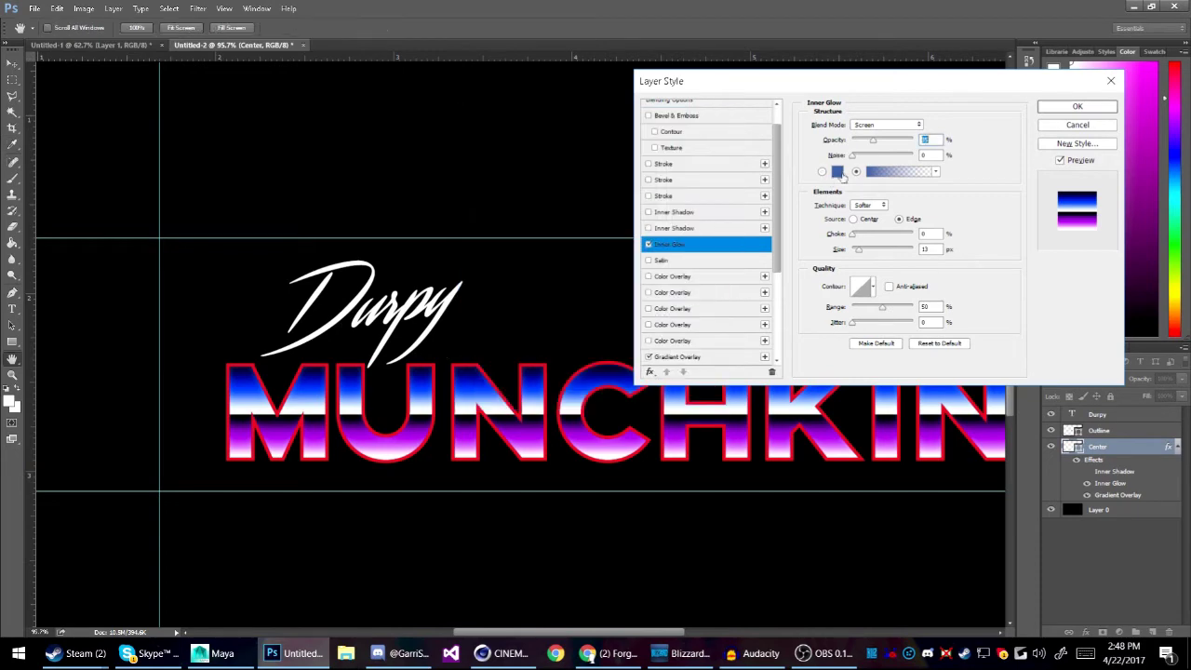
Step: Give the Inner Glow a gradient fading from blue (365a9d) to transparent and apply the style to the Center layer
left_click(892, 174)
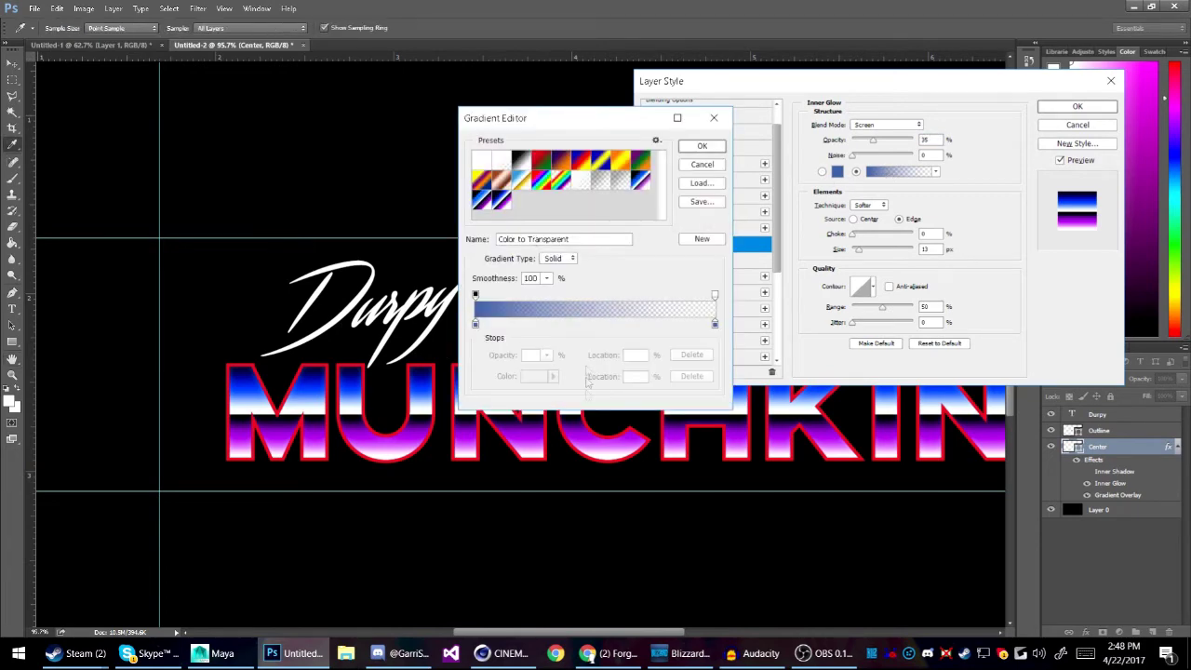
double_click(474, 324)
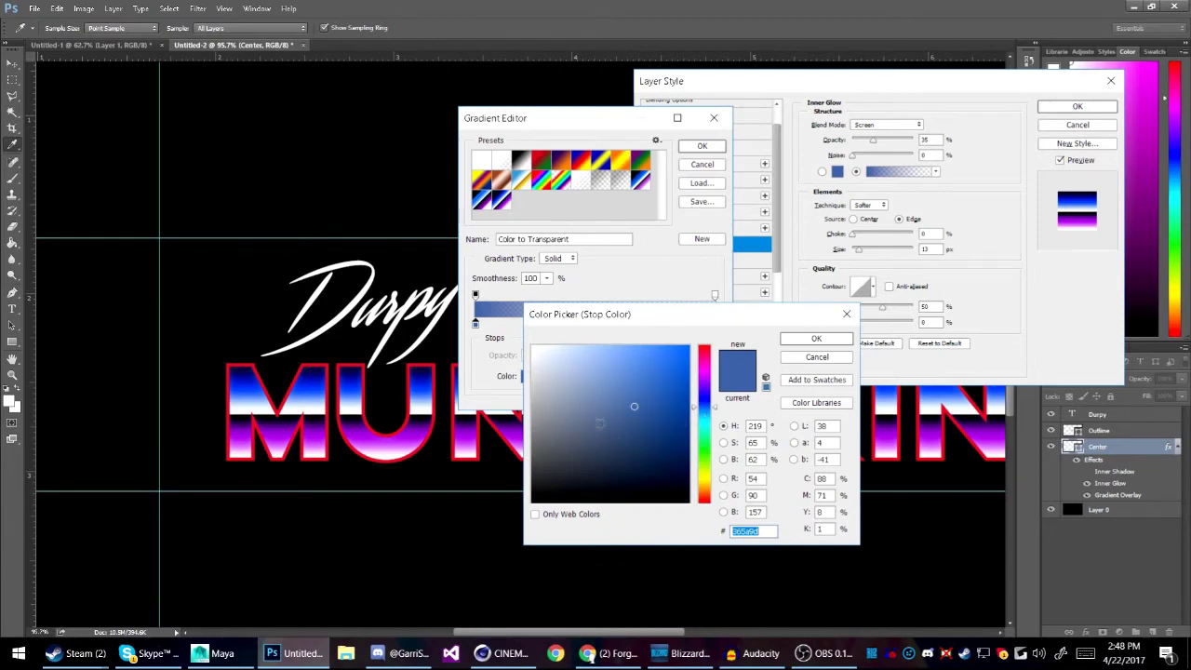
left_click(810, 340)
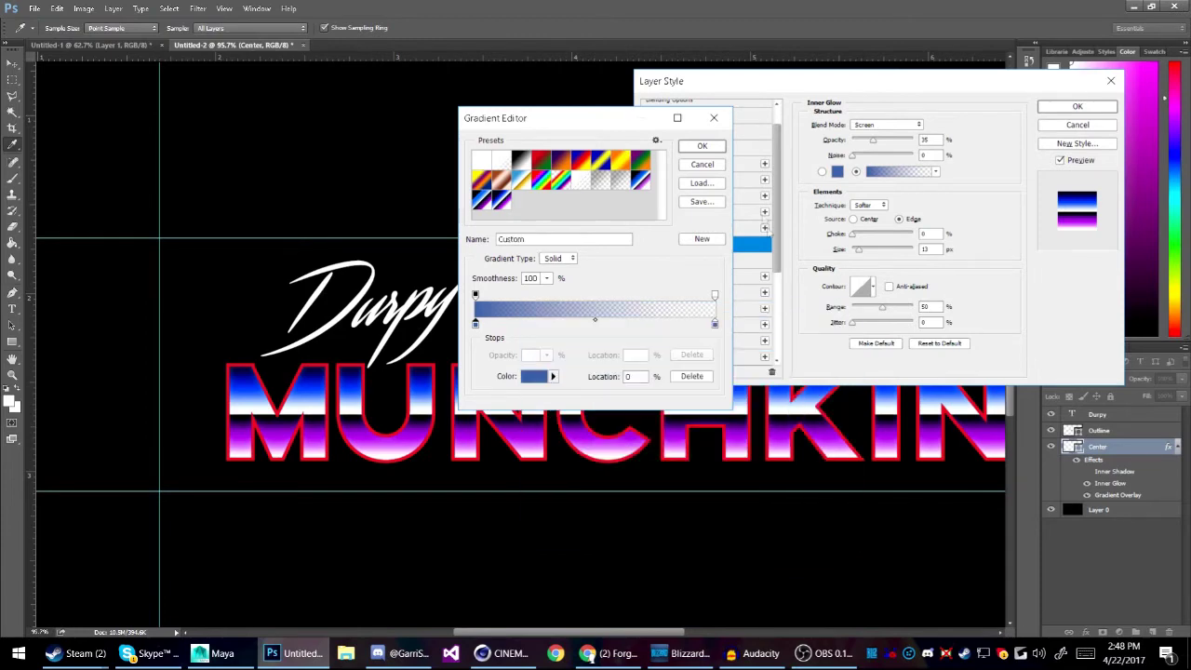
left_click(702, 146)
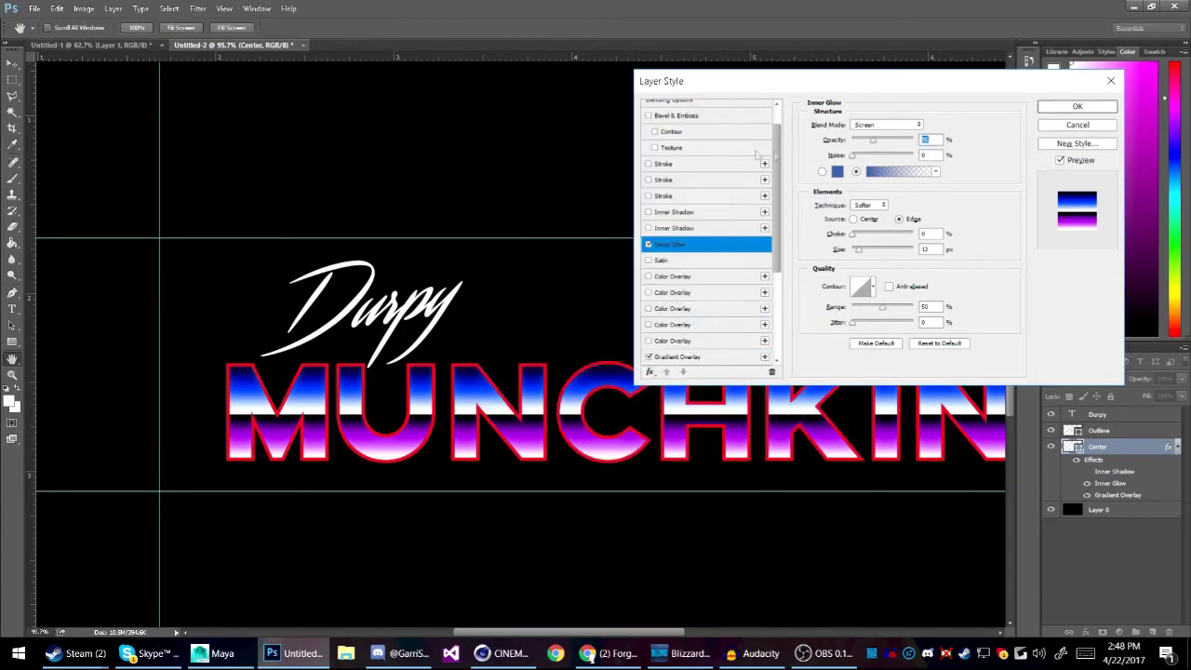
left_click(1077, 107)
key("ctrl+0")
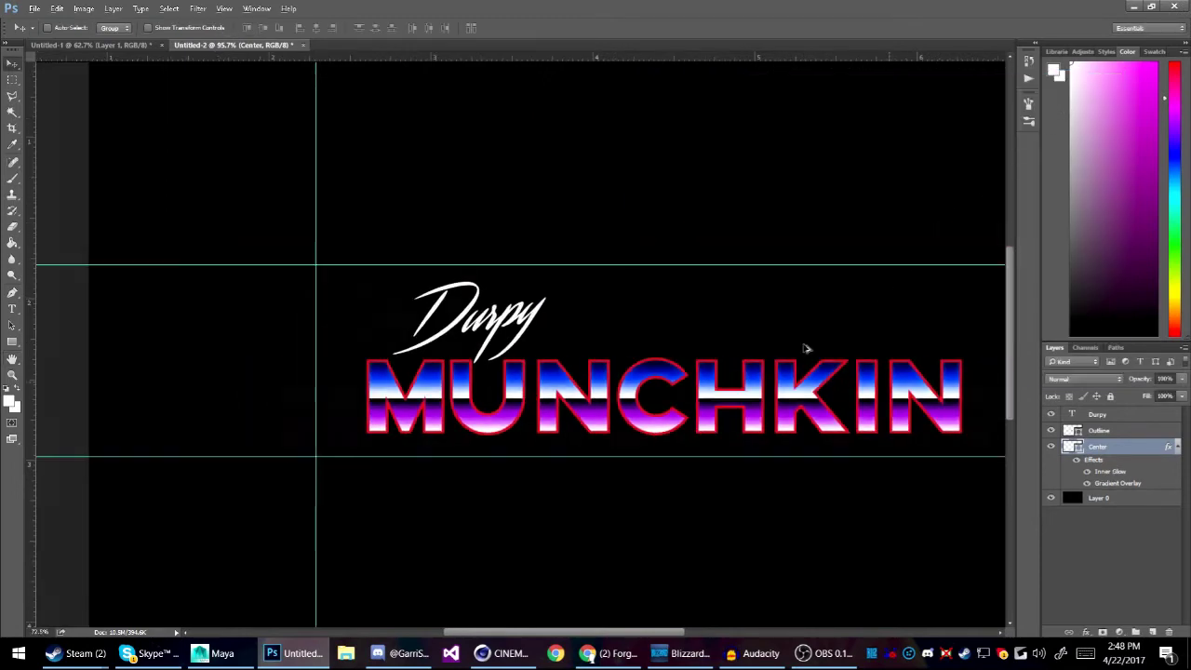
scroll(662, 382, "up", 6)
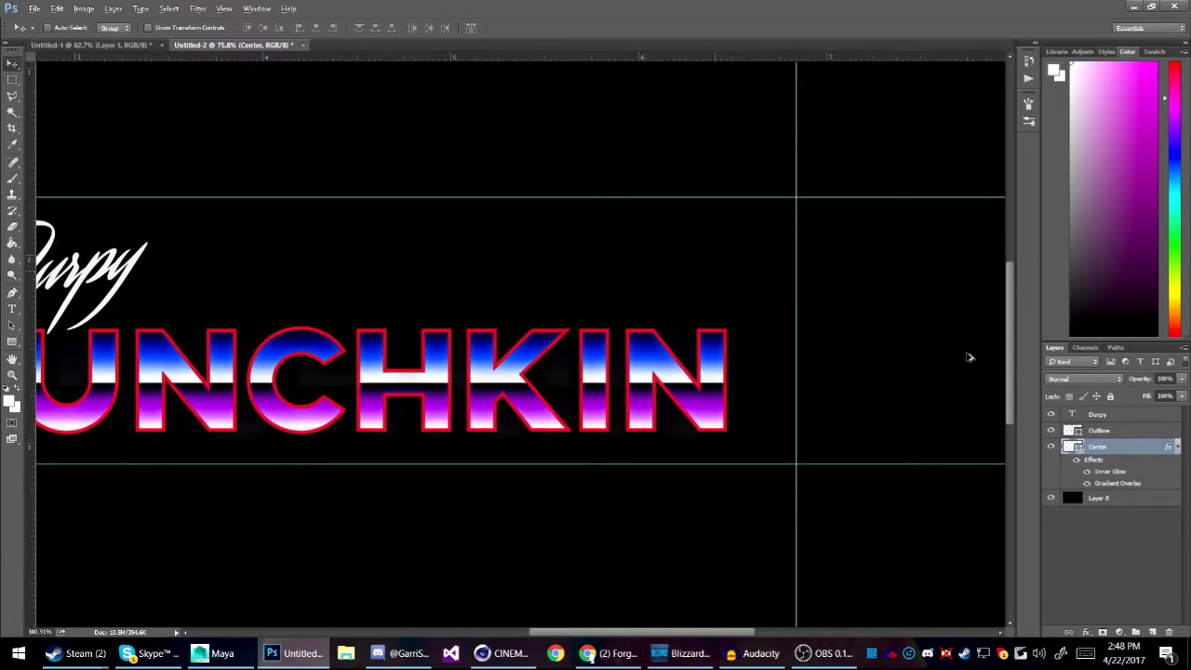
Step: Add a white 2 px inside Stroke to the Center layer's style and apply it
right_click(1121, 451)
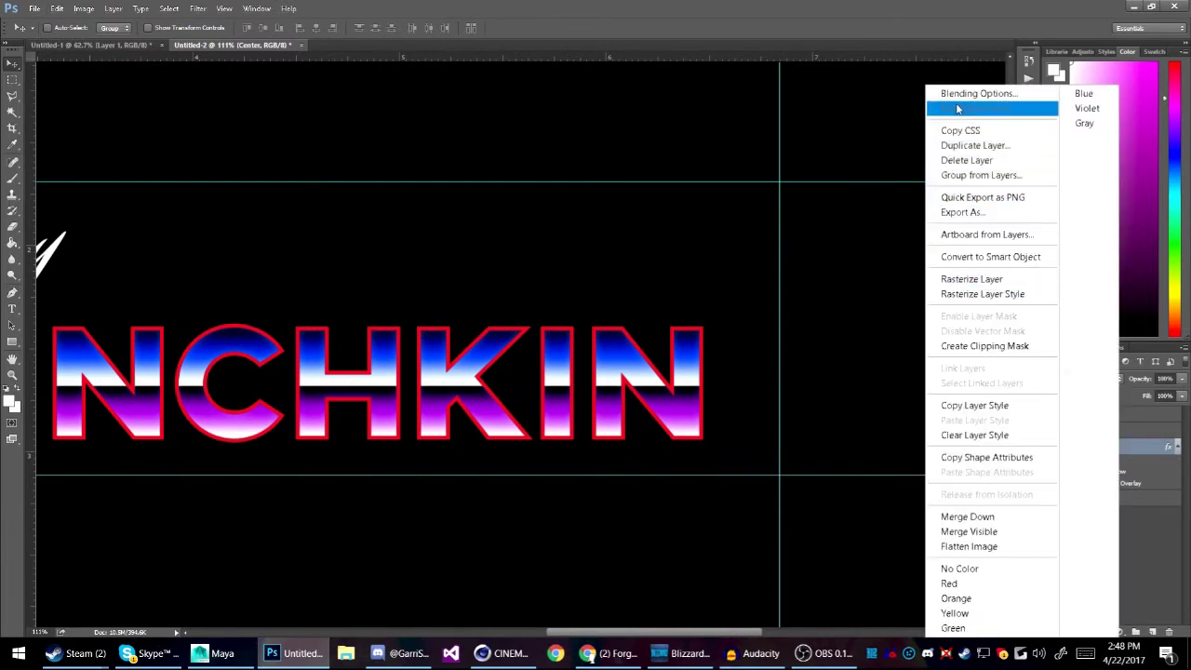
left_click(950, 97)
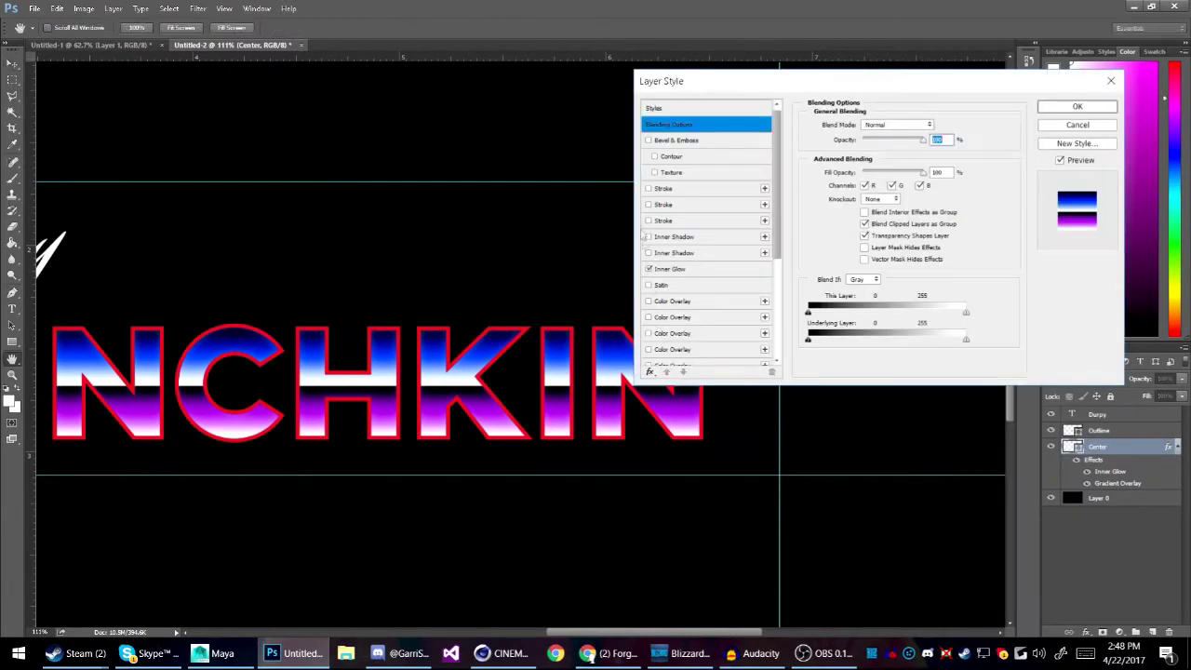
left_click(648, 189)
left_click(689, 190)
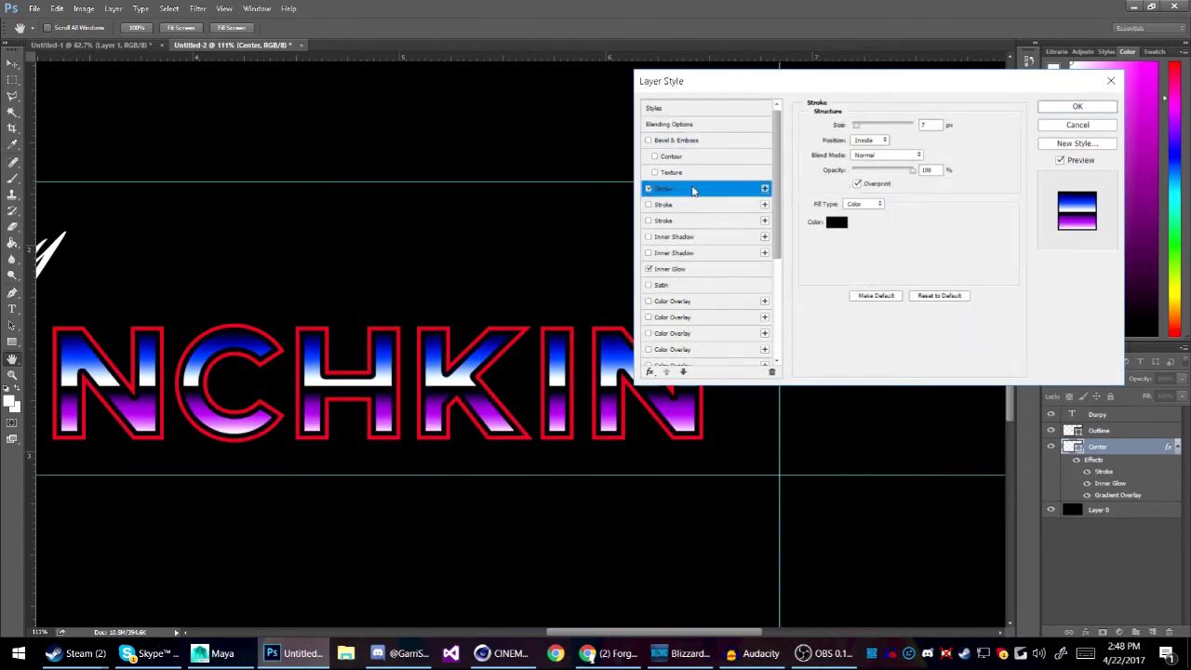
left_click(828, 228)
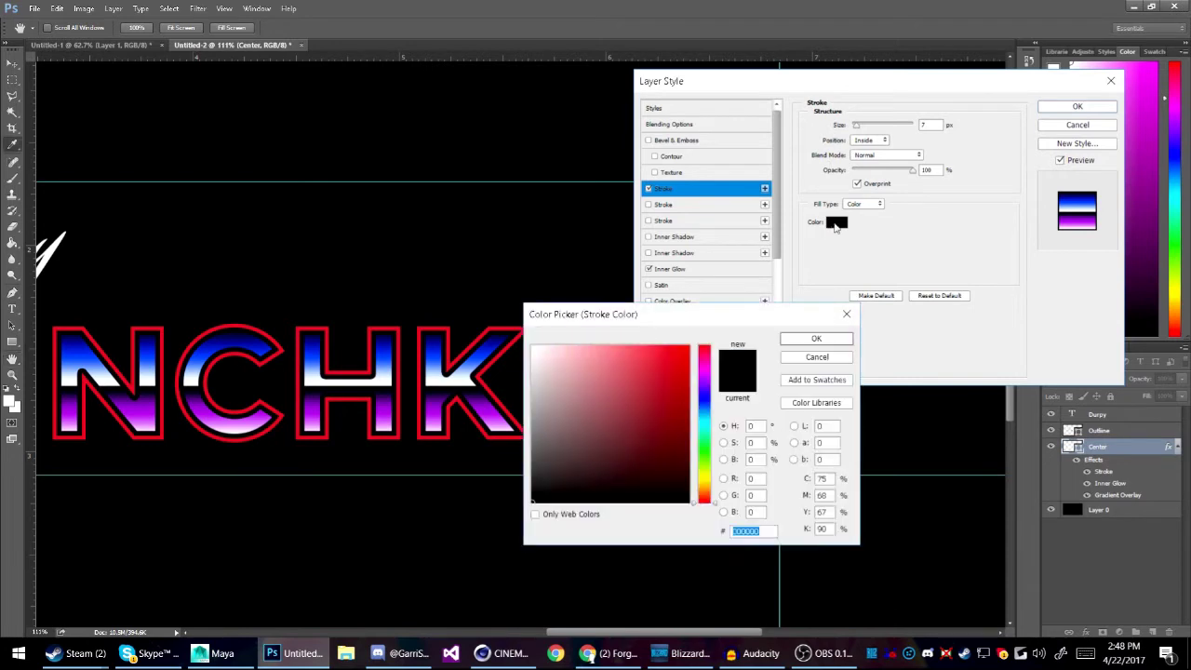
left_click_drag(604, 422, 250, 112)
left_click(813, 340)
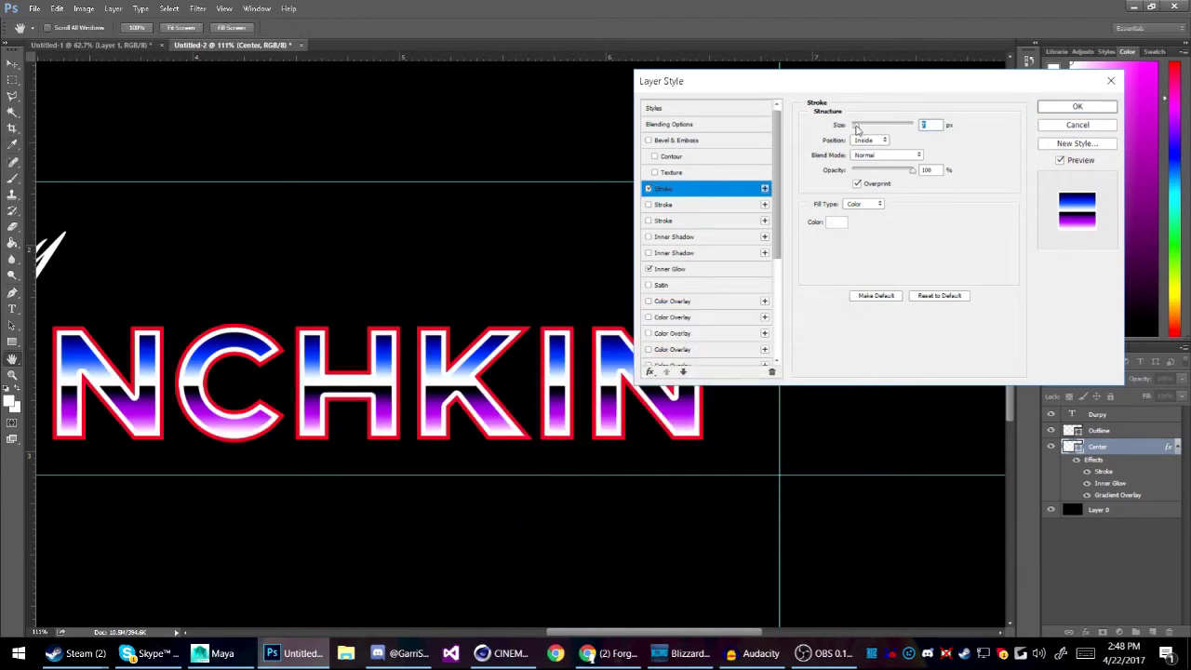
key("Return")
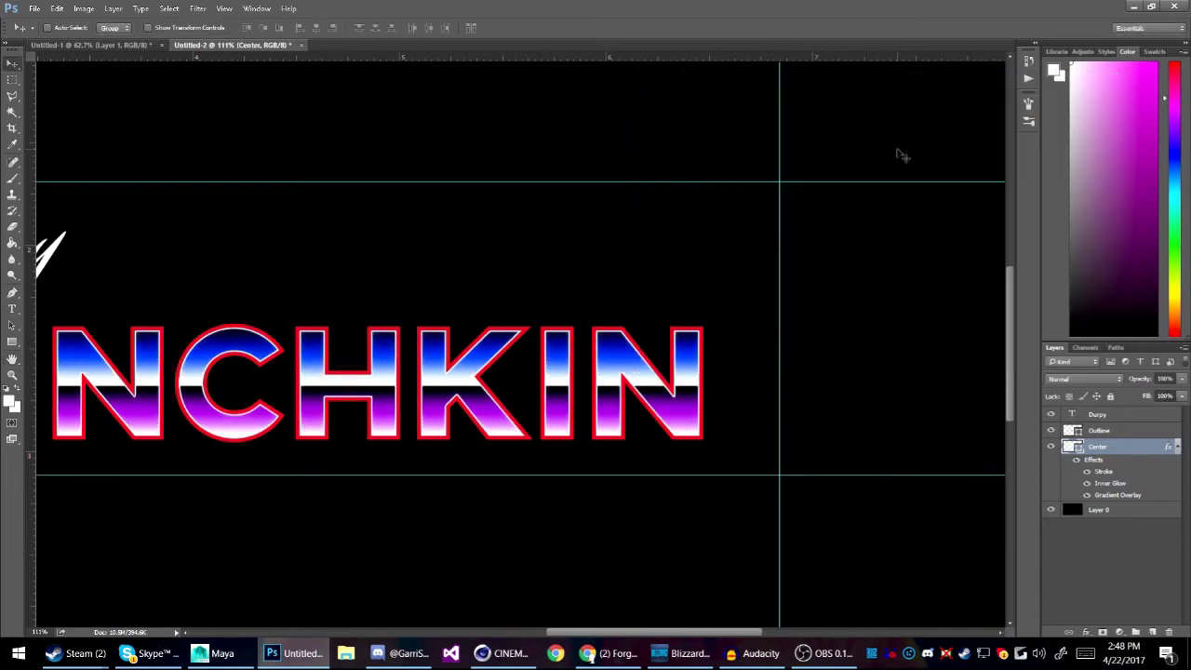
Step: Try the Color blend mode on the Center layer and test its fill opacity and opacity
right_click(1130, 450)
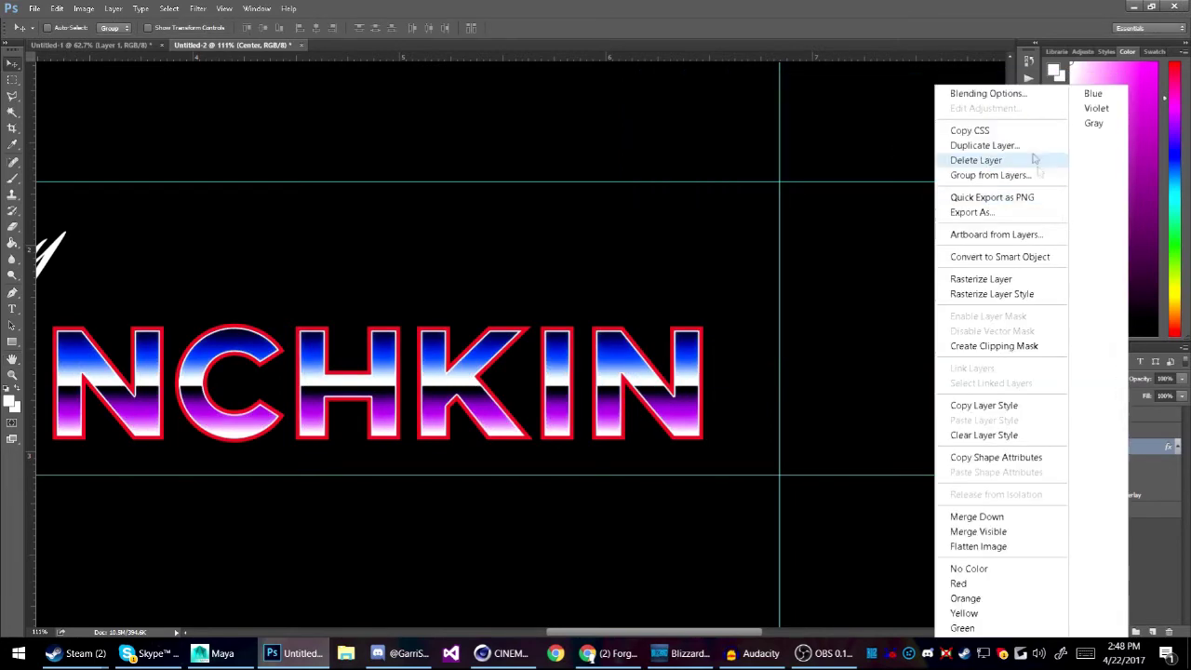
left_click(1000, 93)
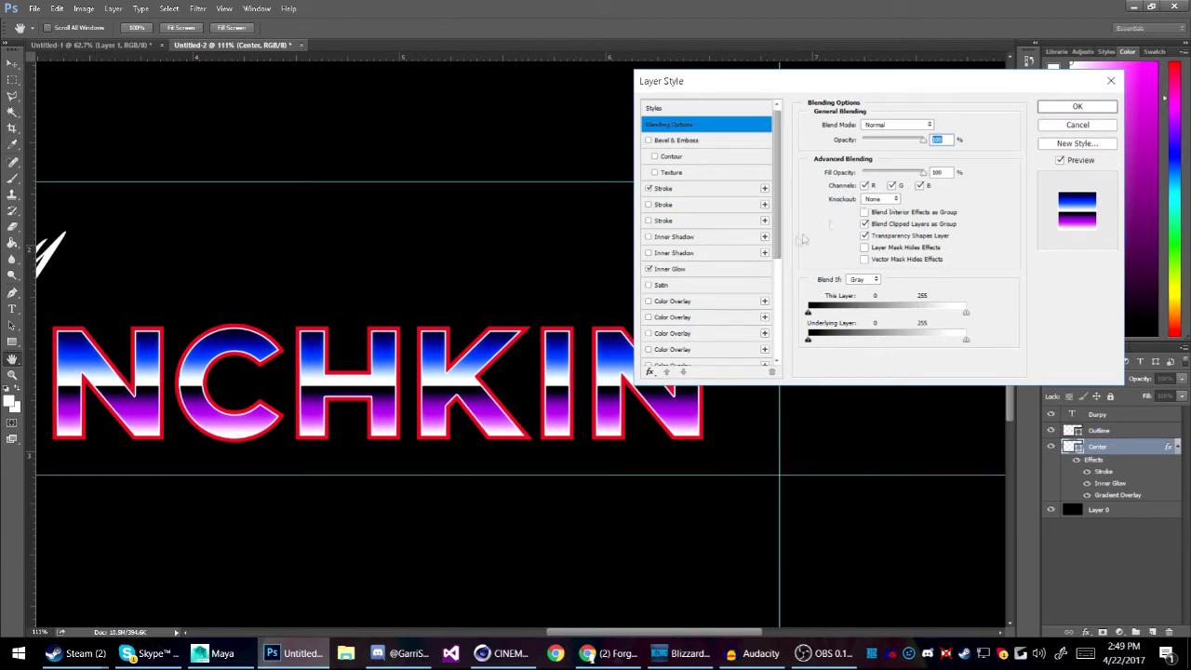
left_click(879, 125)
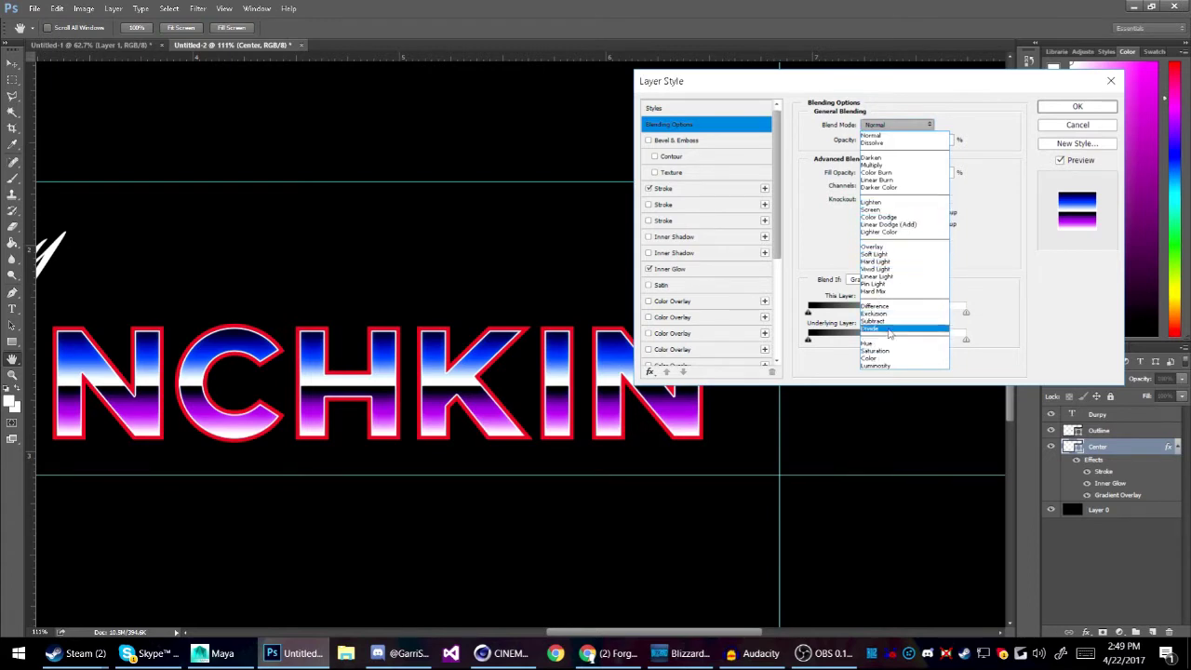
left_click(891, 362)
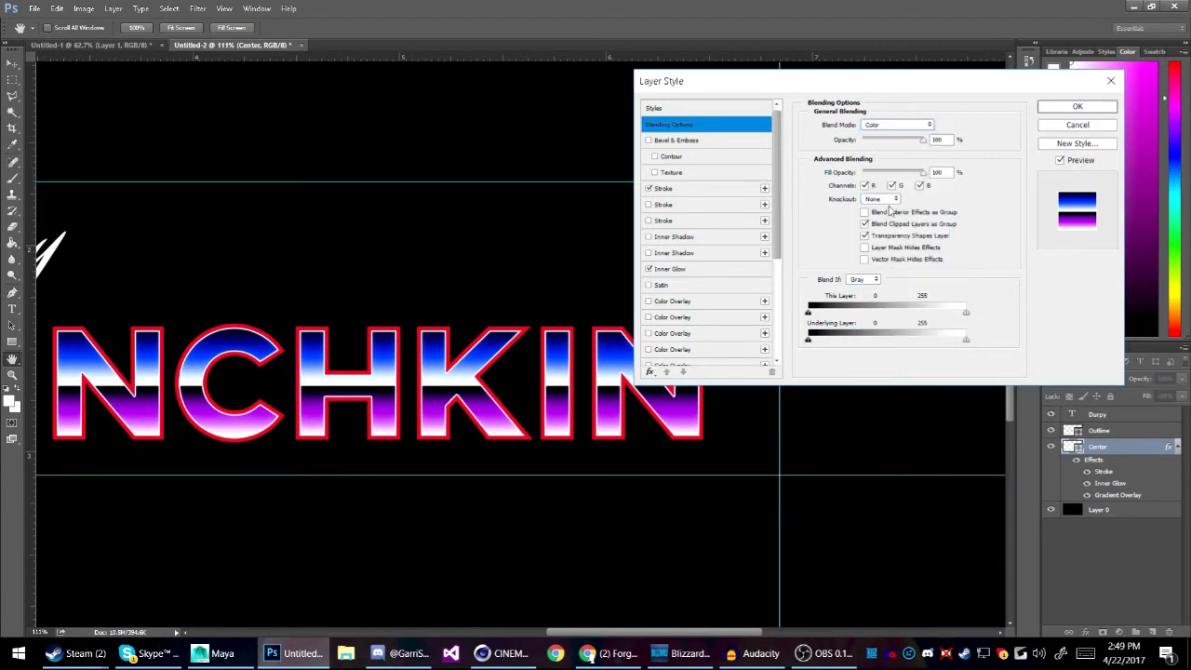
left_click(918, 174)
left_click_drag(904, 173, 966, 156)
left_click(919, 130)
left_click(918, 131)
mouse_move(913, 141)
left_mouse_down()
mouse_move(901, 145)
mouse_move(931, 137)
left_mouse_up()
Step: Set the Center layer's blend mode to Overlay and apply the style
left_click(916, 125)
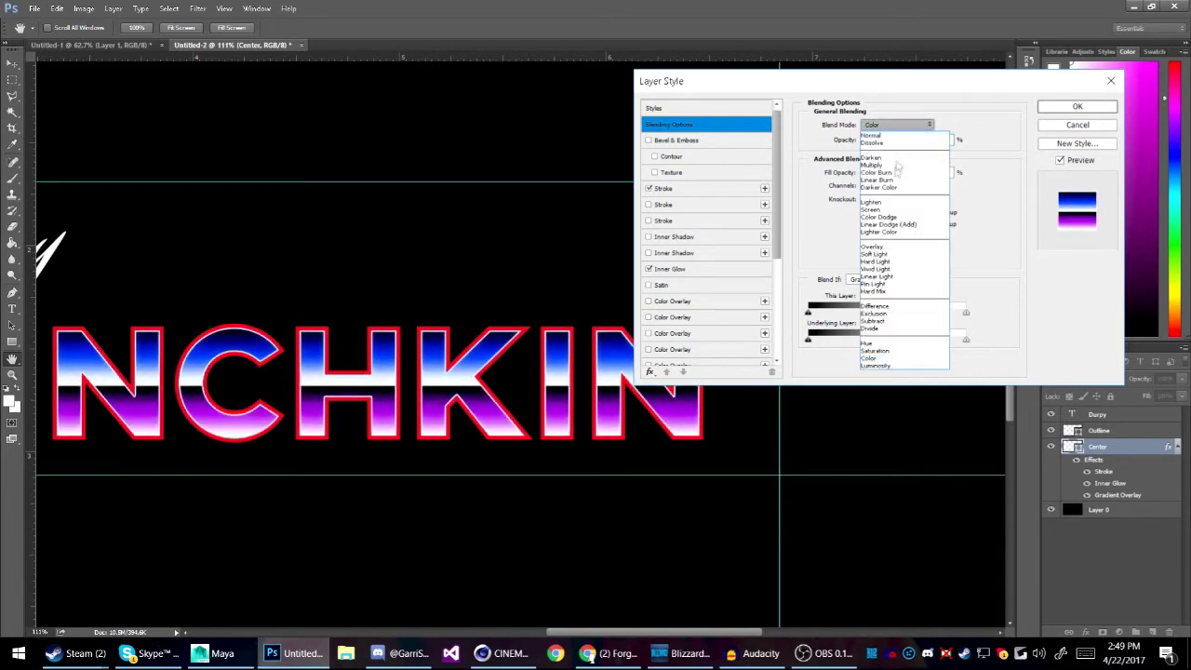
left_click(895, 248)
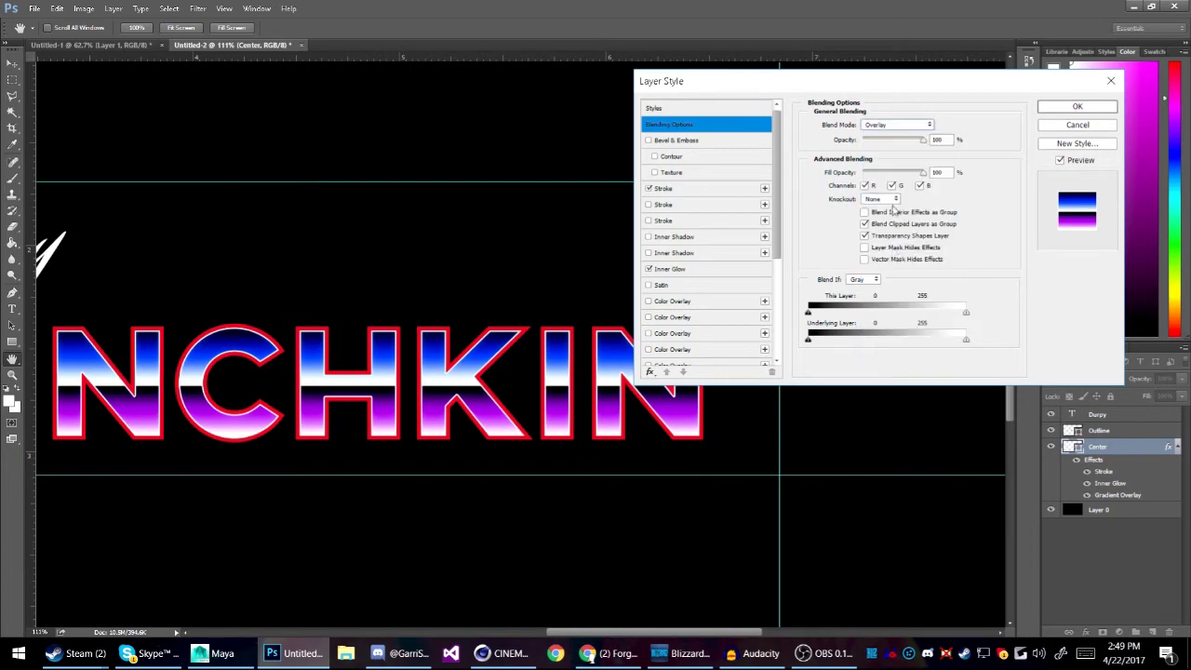
left_click(1098, 108)
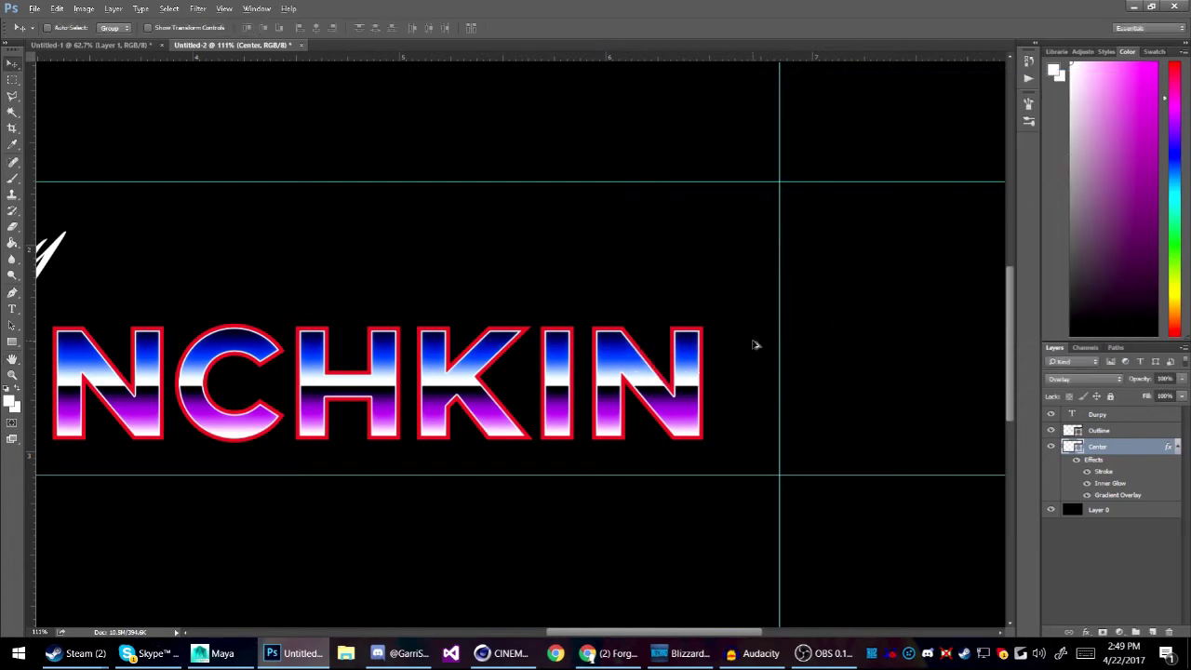
Step: Set the blend mode of the Center layer's Stroke to Color Burn, keeping it inside, and apply the style
scroll(754, 345, "down", 5)
scroll(825, 338, "up", 8)
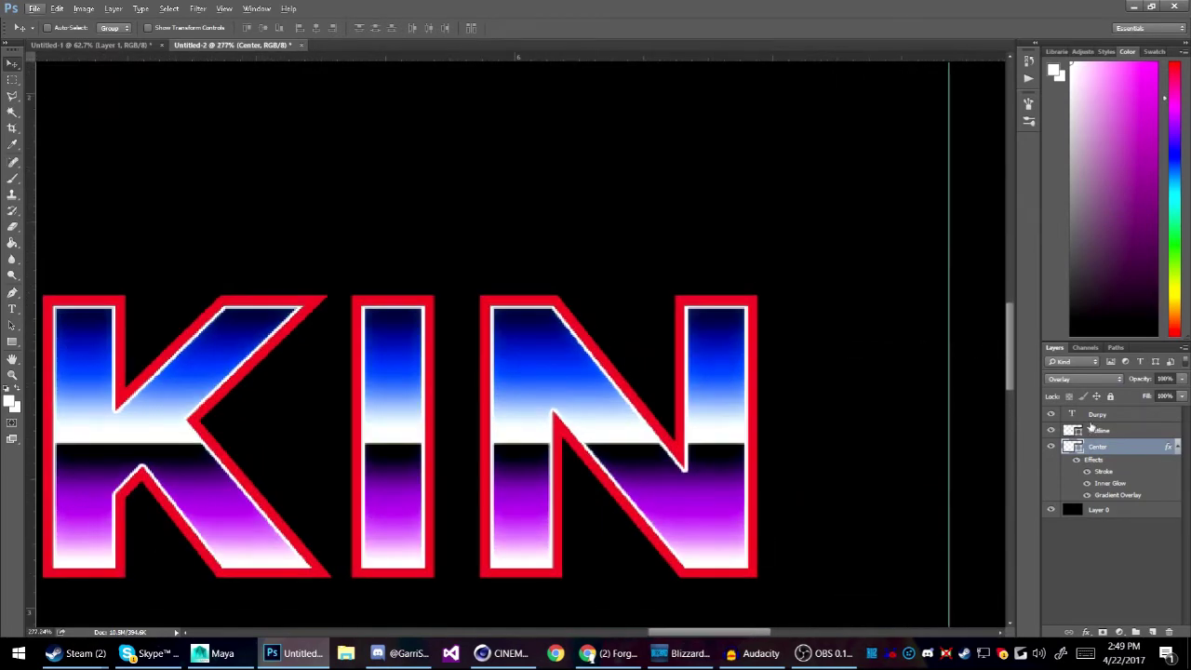
right_click(1110, 449)
key("Escape")
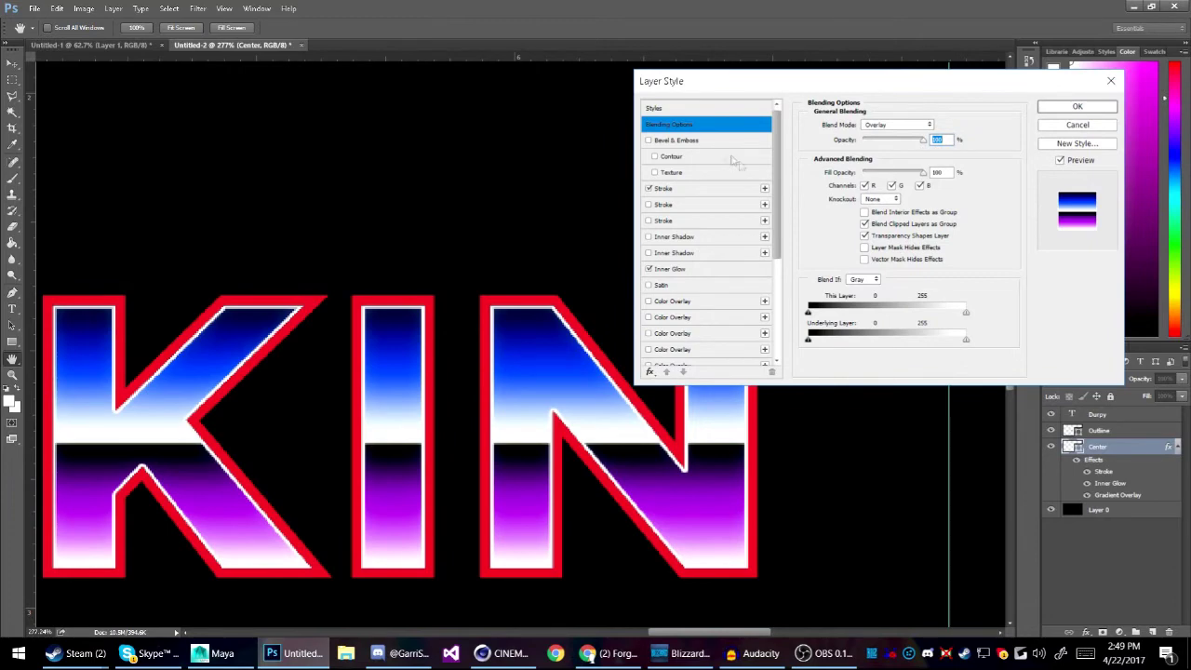
left_click(712, 268)
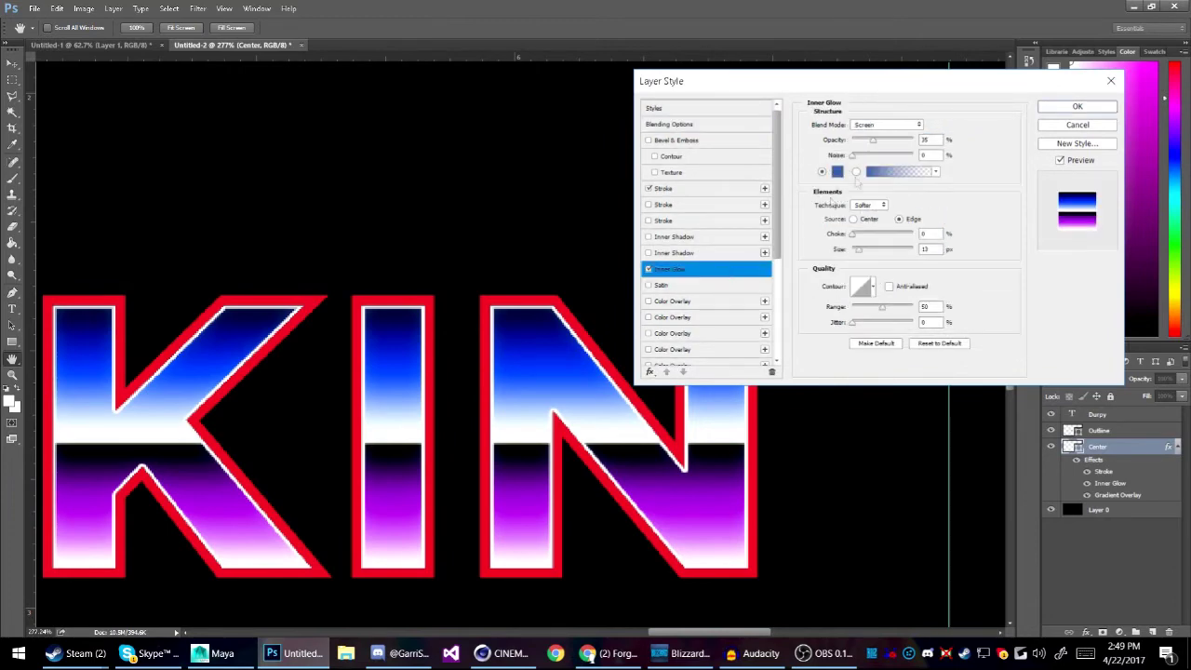
scroll(724, 244, "down", 1)
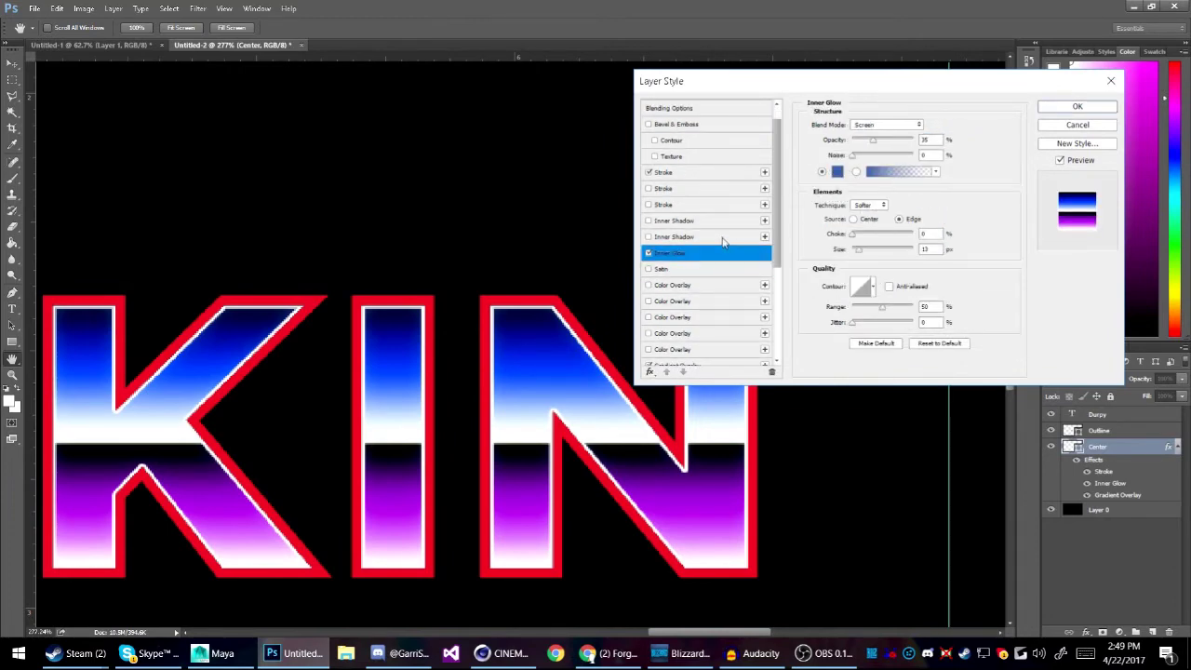
left_click(677, 176)
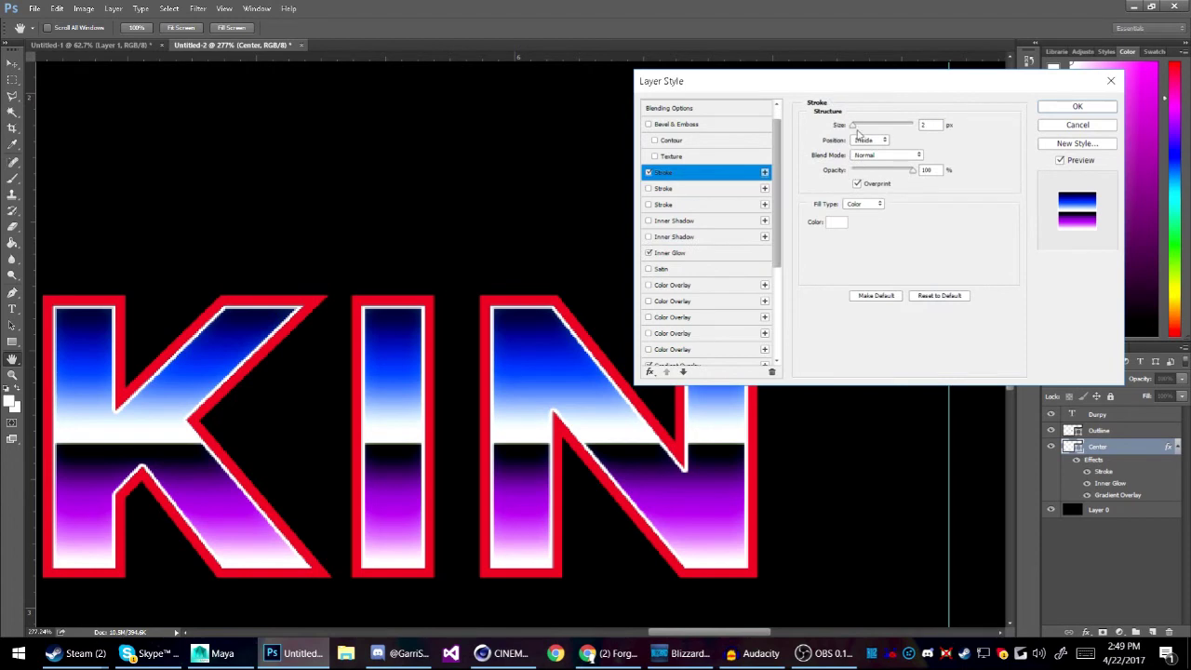
left_click(864, 138)
left_click(878, 147)
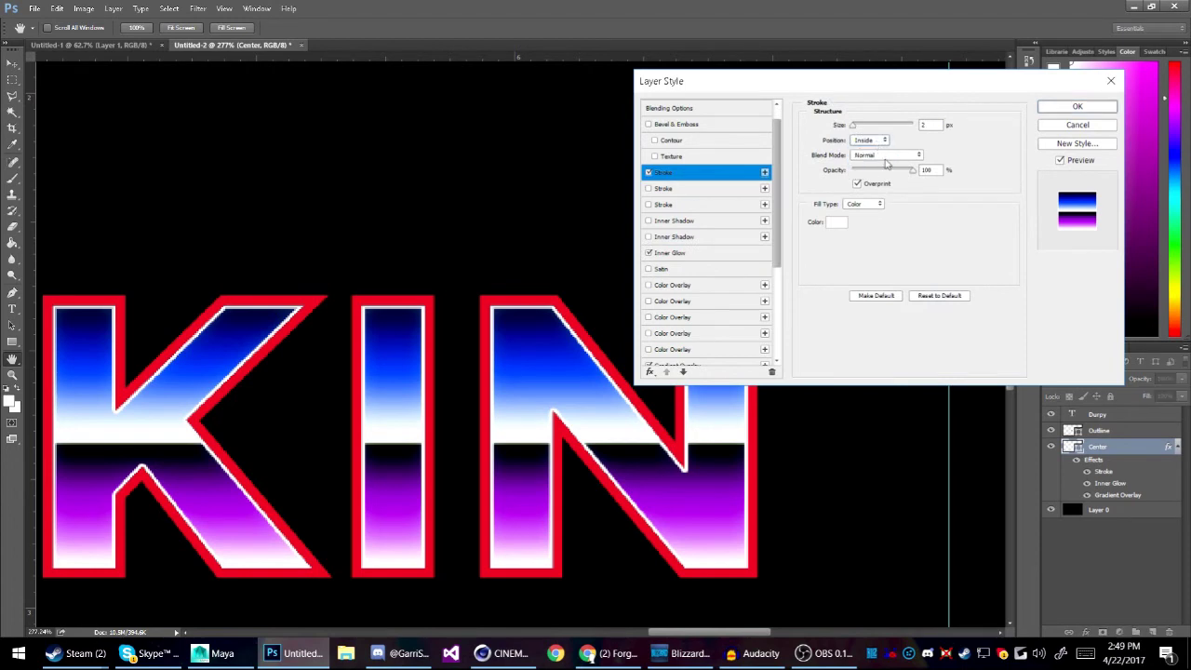
left_click(873, 155)
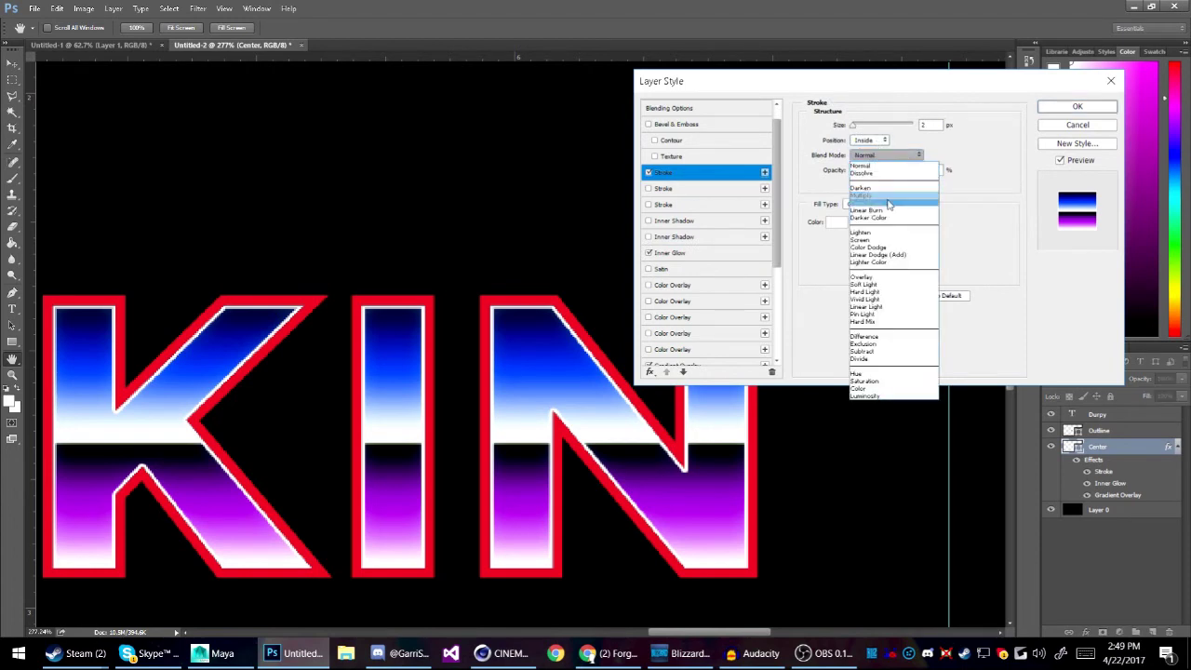
left_click(865, 202)
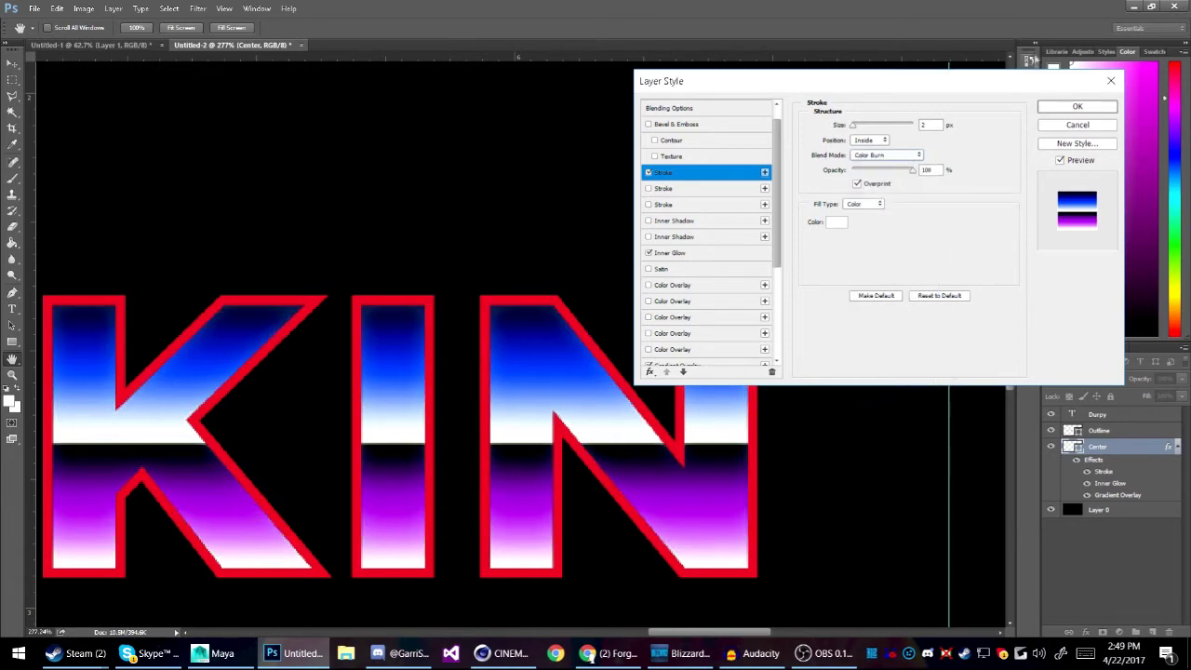
left_click(1077, 106)
Step: Enable a Gradient Overlay in the Outline layer's style settings
scroll(698, 381, "down", 3)
scroll(698, 382, "down", 2)
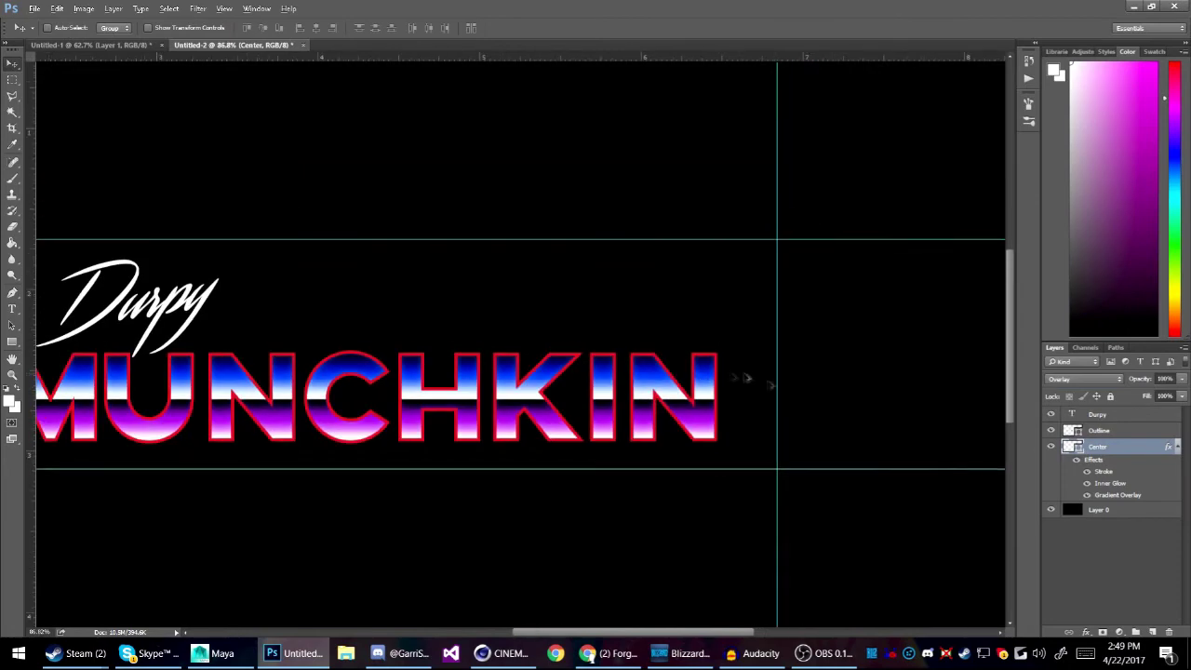
left_click(1122, 432)
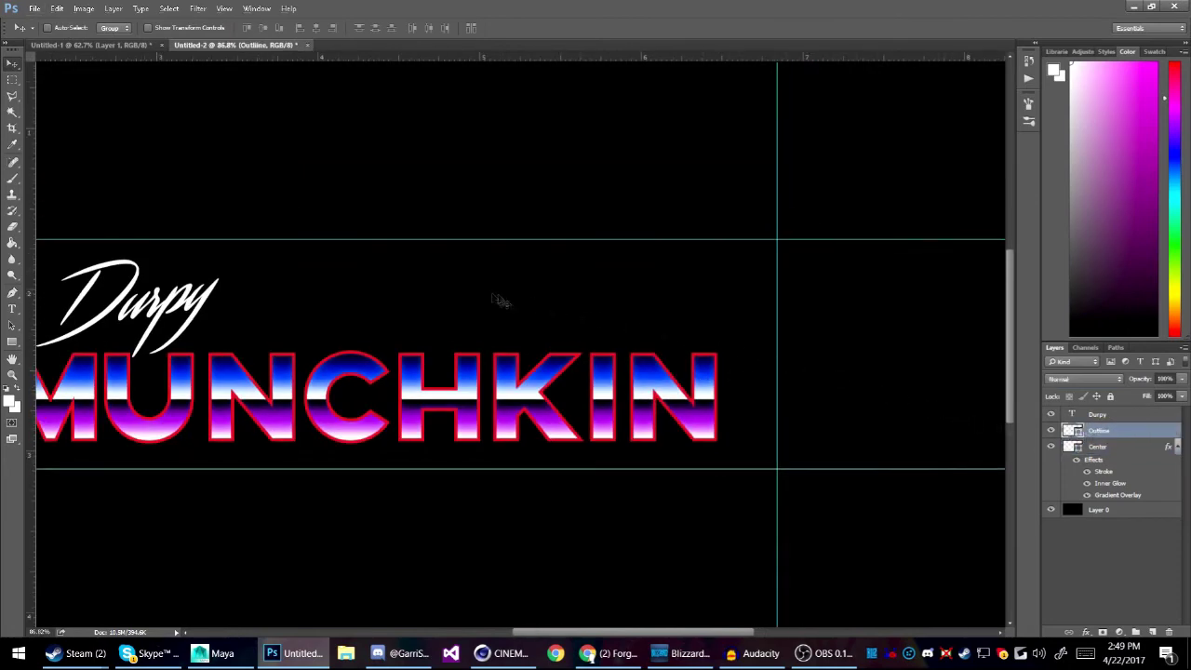
key("alt")
right_click(1142, 433)
key("Escape")
scroll(661, 291, "down", 1)
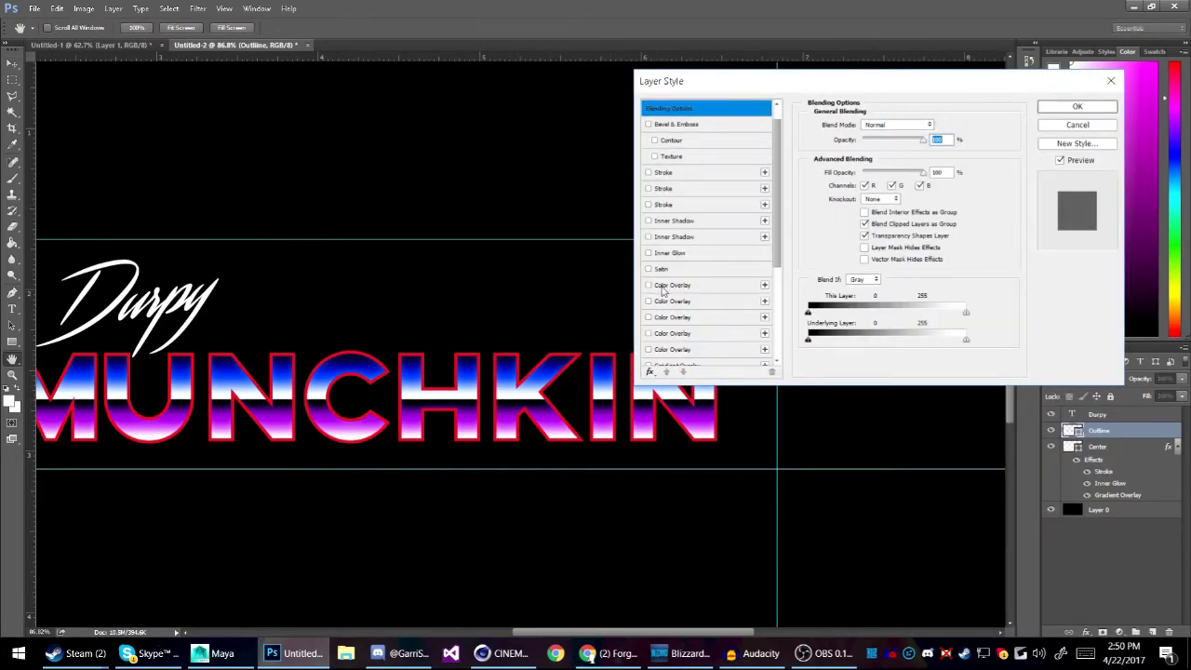
scroll(661, 287, "down", 5)
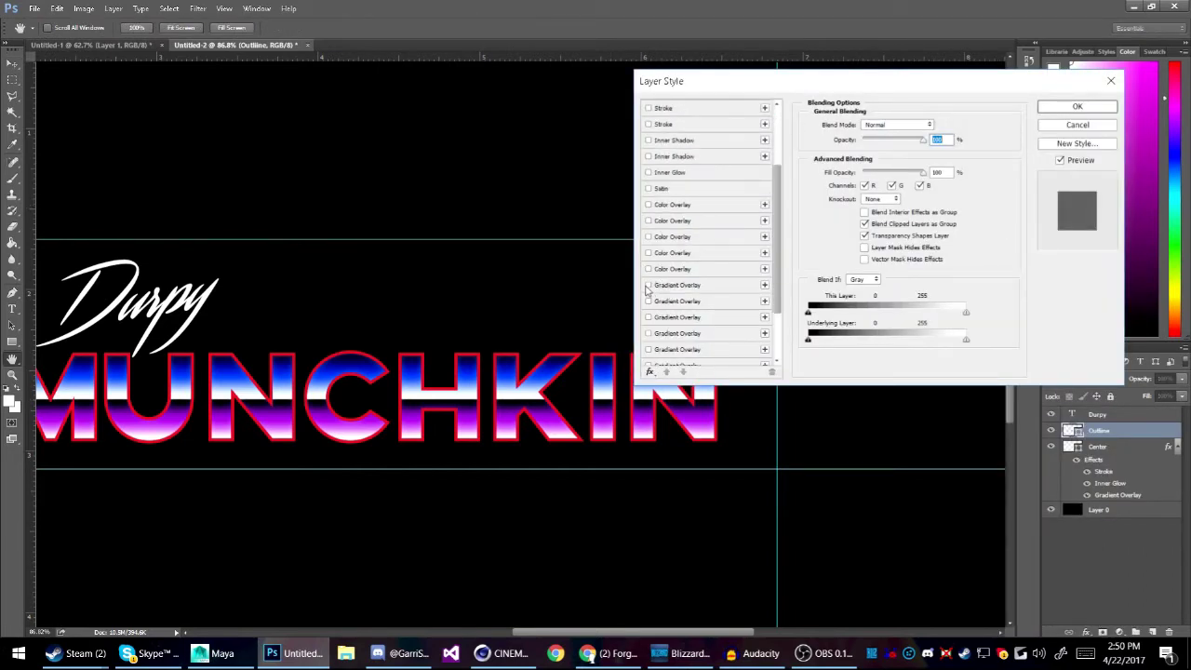
left_click(648, 285)
left_click(676, 293)
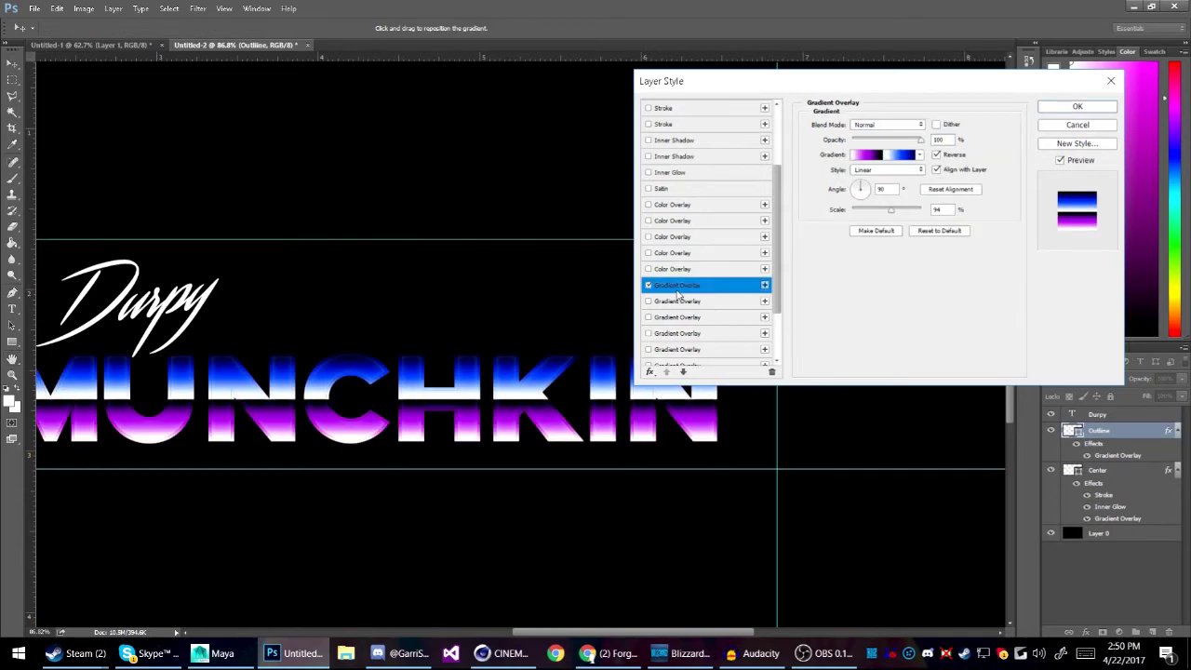
Step: Edit the Outline overlay's gradient and delete all four color stops between the dark and white end stops
left_click(874, 156)
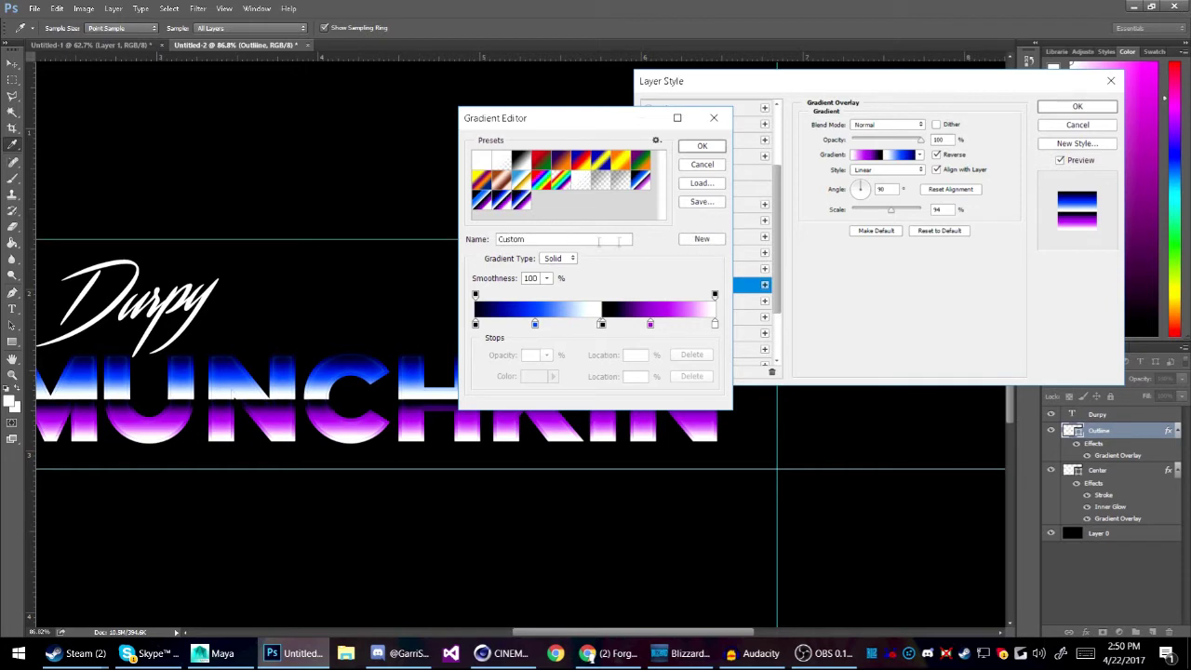
left_click(535, 323)
left_click(692, 376)
left_click(601, 325)
left_click(692, 376)
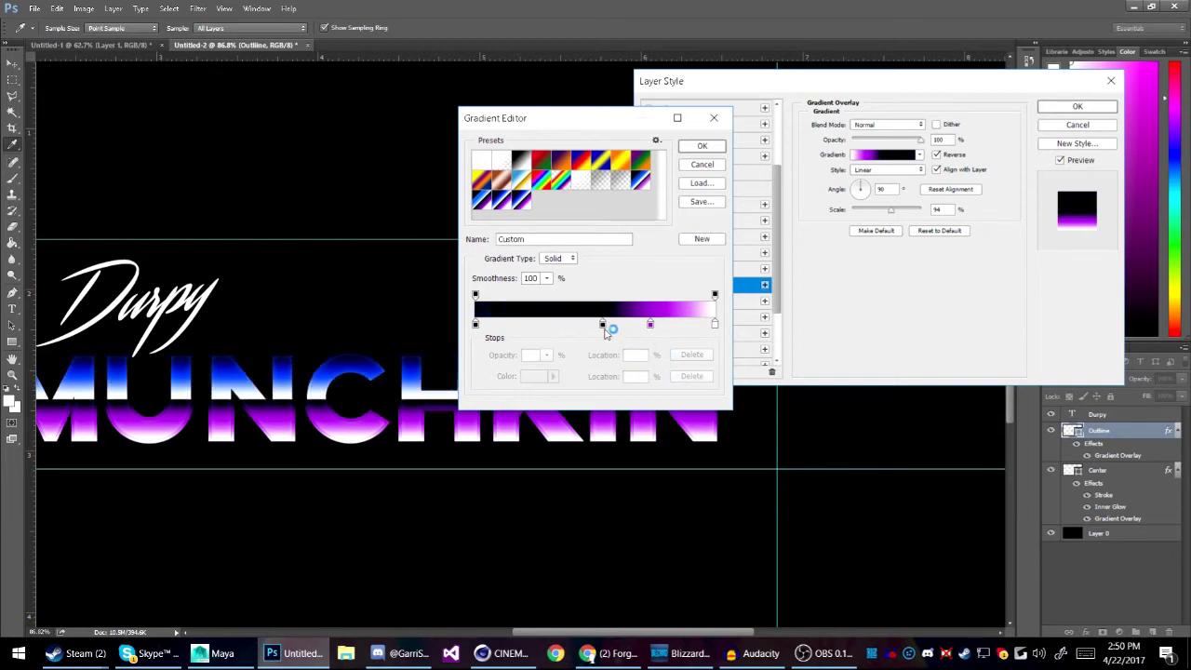
left_click(602, 325)
left_click(691, 376)
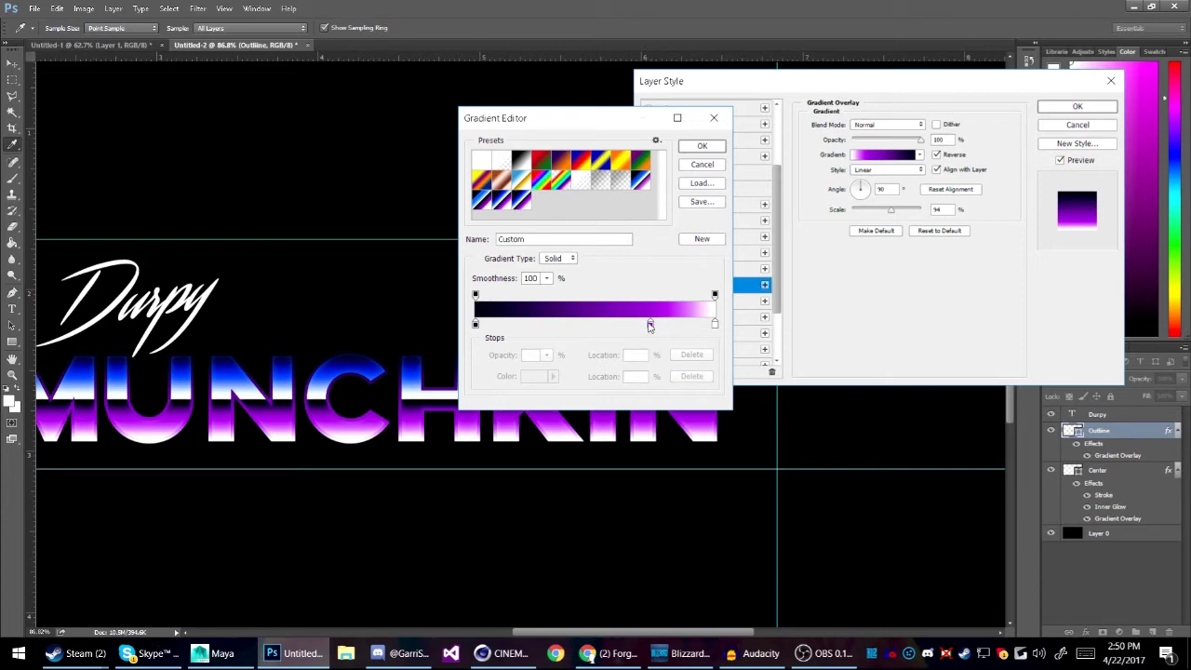
left_click(649, 324)
left_click(691, 376)
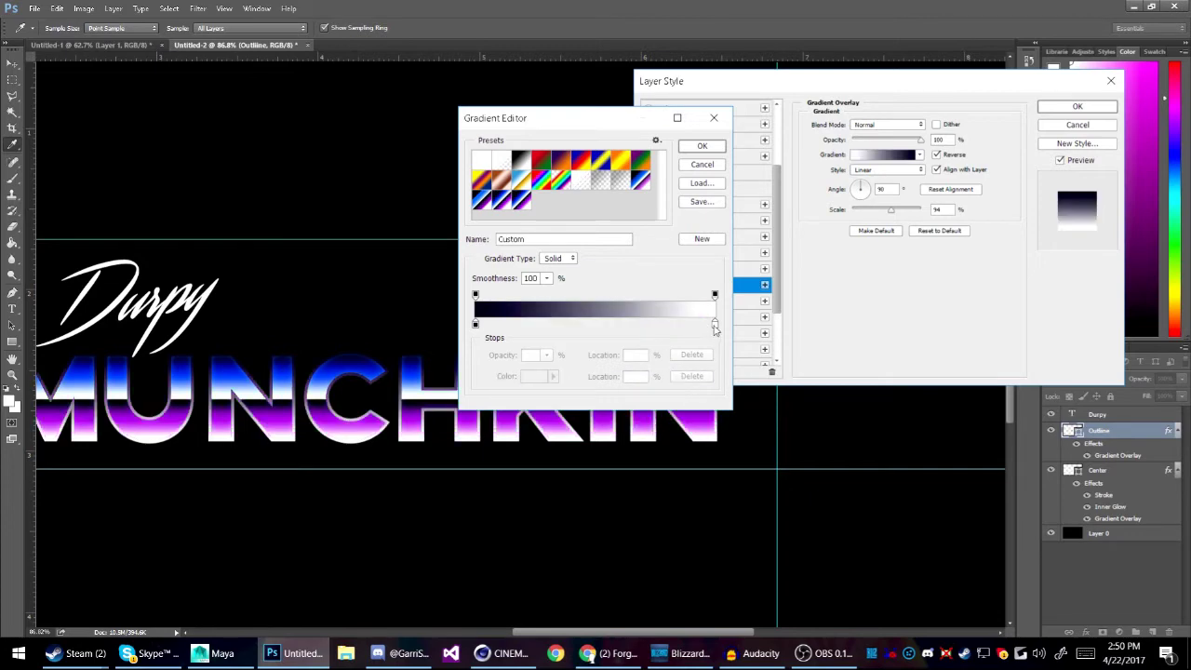
Step: Change the gradient's white end stop to light cyan (a1ecff)
double_click(715, 325)
left_click_drag(704, 436, 704, 418)
left_click(689, 347)
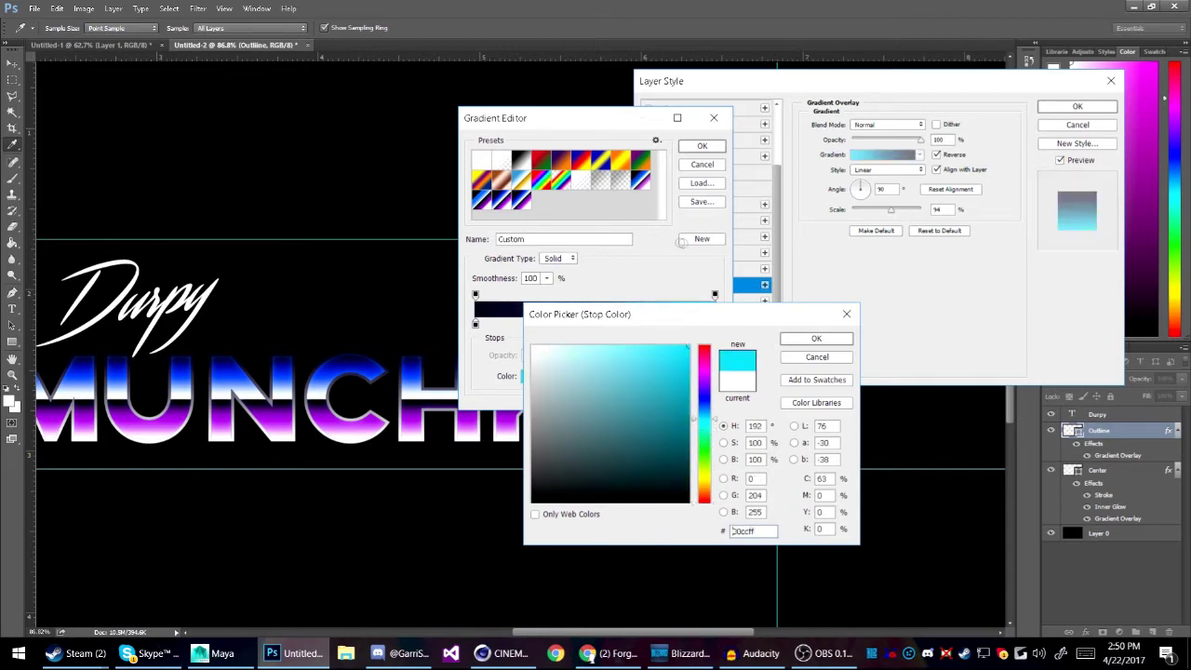
type("a1ecff")
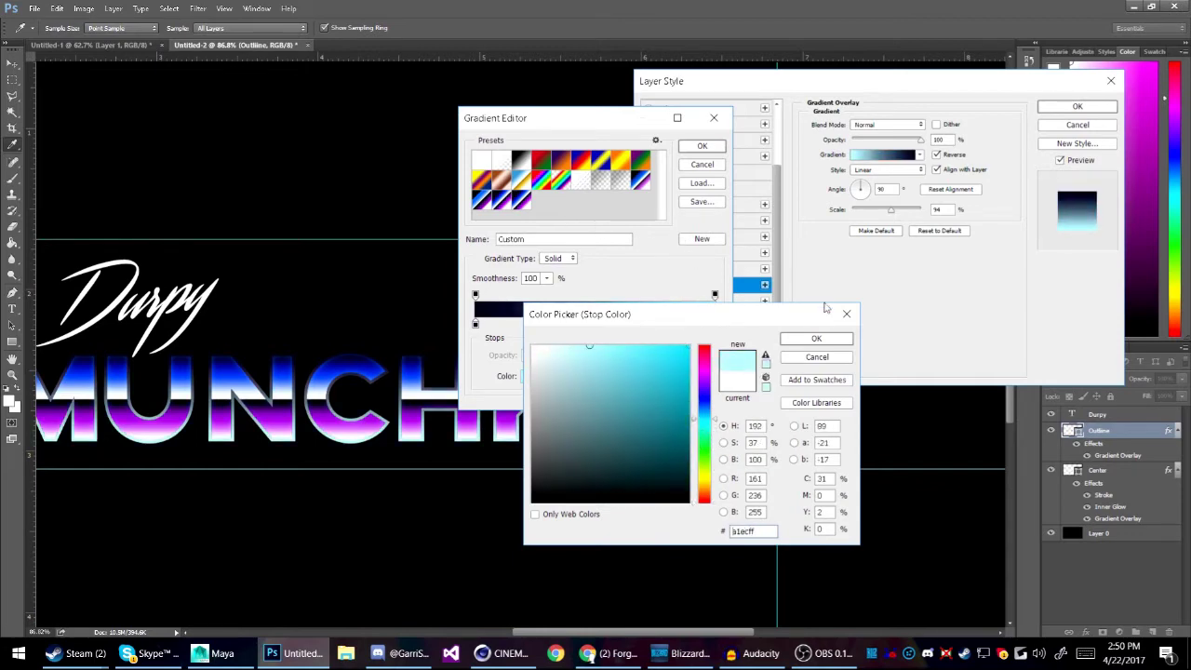
left_click(793, 338)
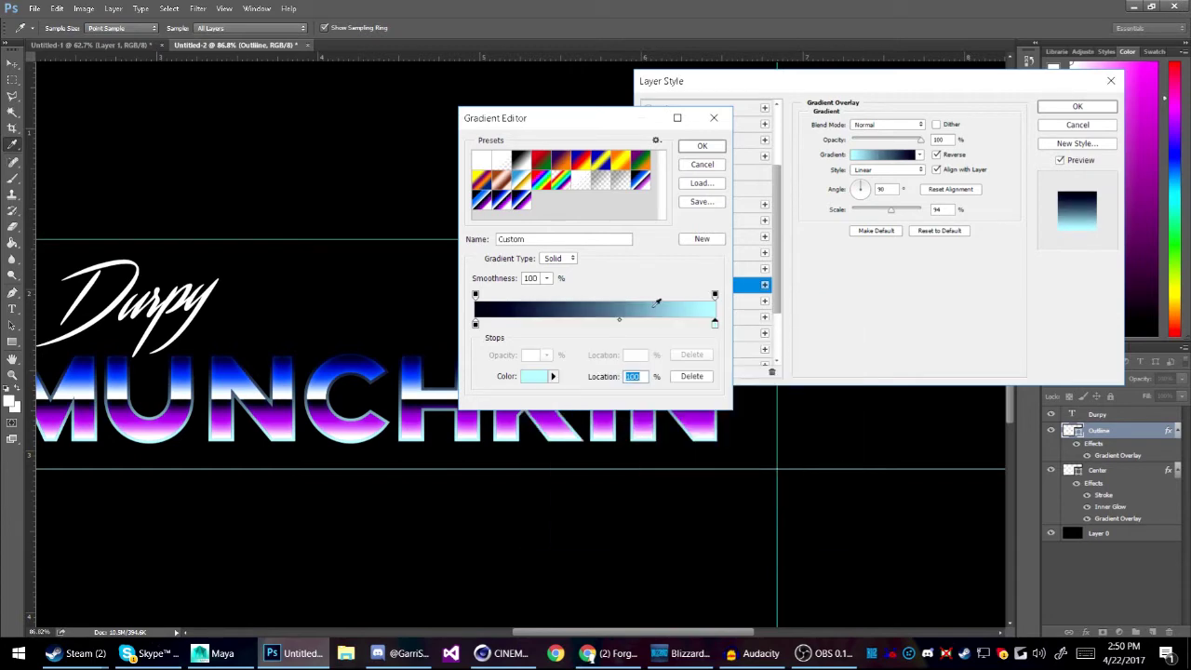
Step: Add a color stop at 77% in the Outline gradient and make it fully saturated blue with hue 230
left_click(660, 326)
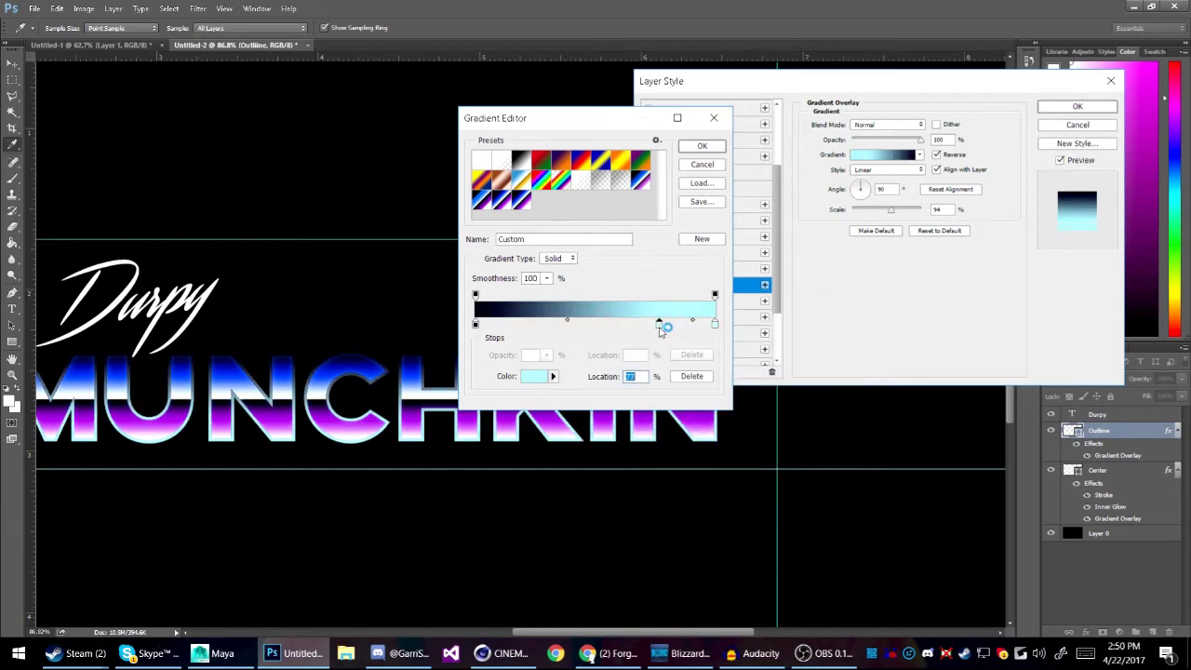
double_click(660, 325)
left_click(705, 403)
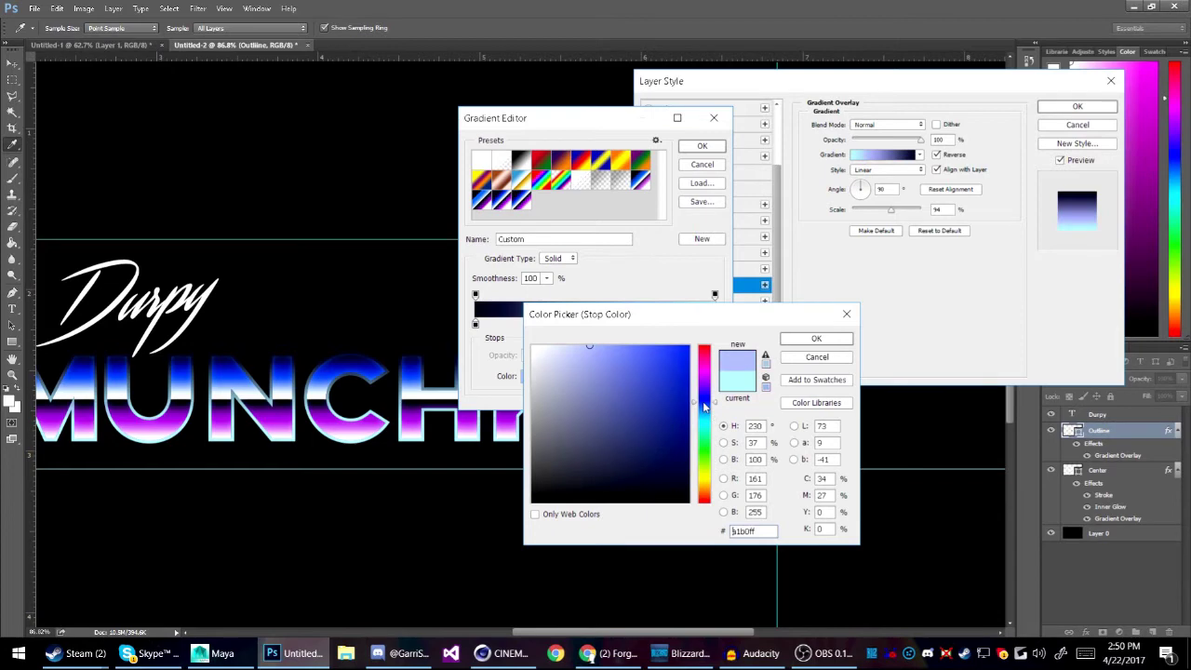
left_click(689, 346)
left_click(837, 341)
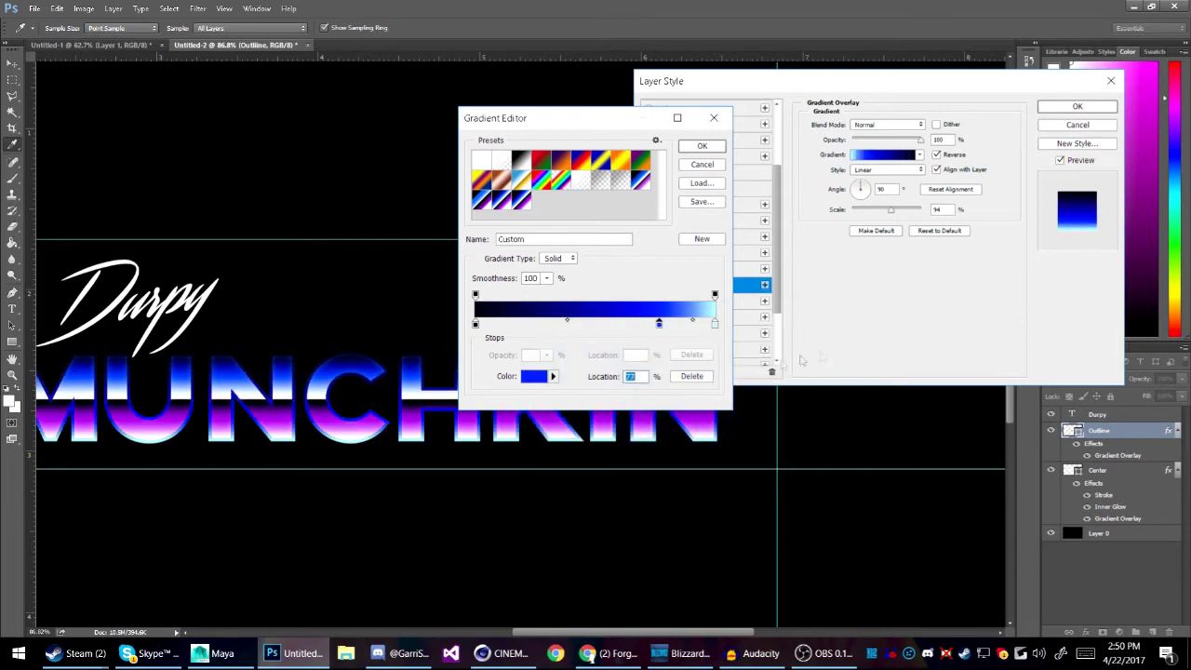
Step: Add a stop at 57% in the gradient's light cyan and another at 30% in its blue
left_click(613, 323)
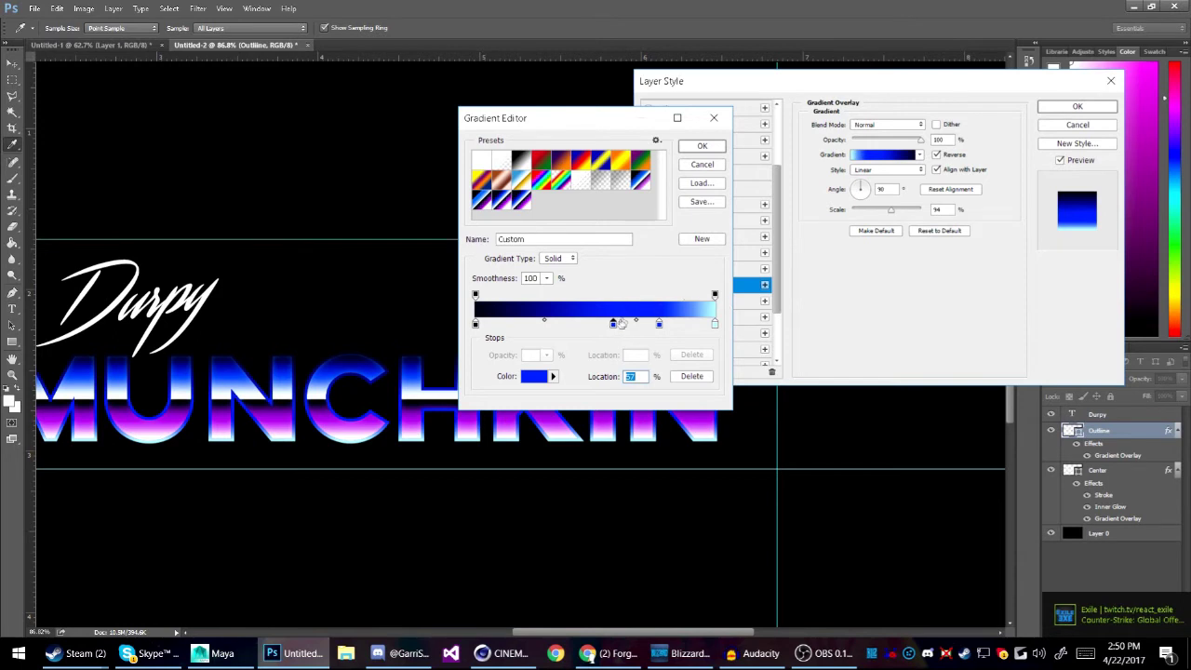
left_click(715, 302)
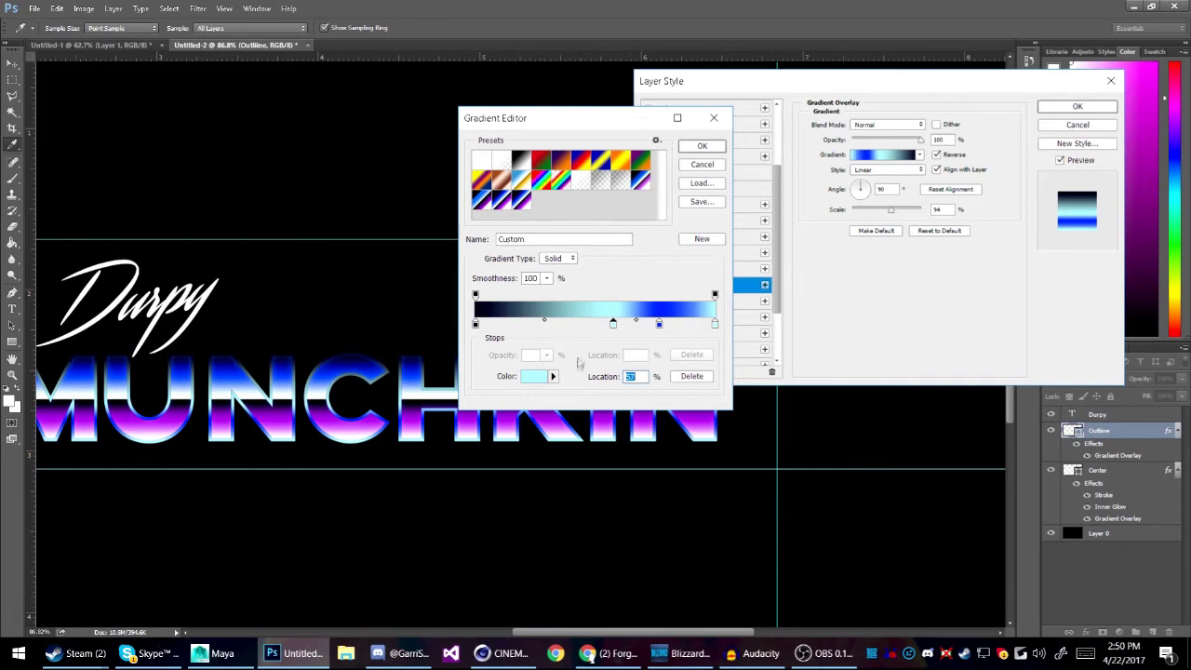
left_click(547, 323)
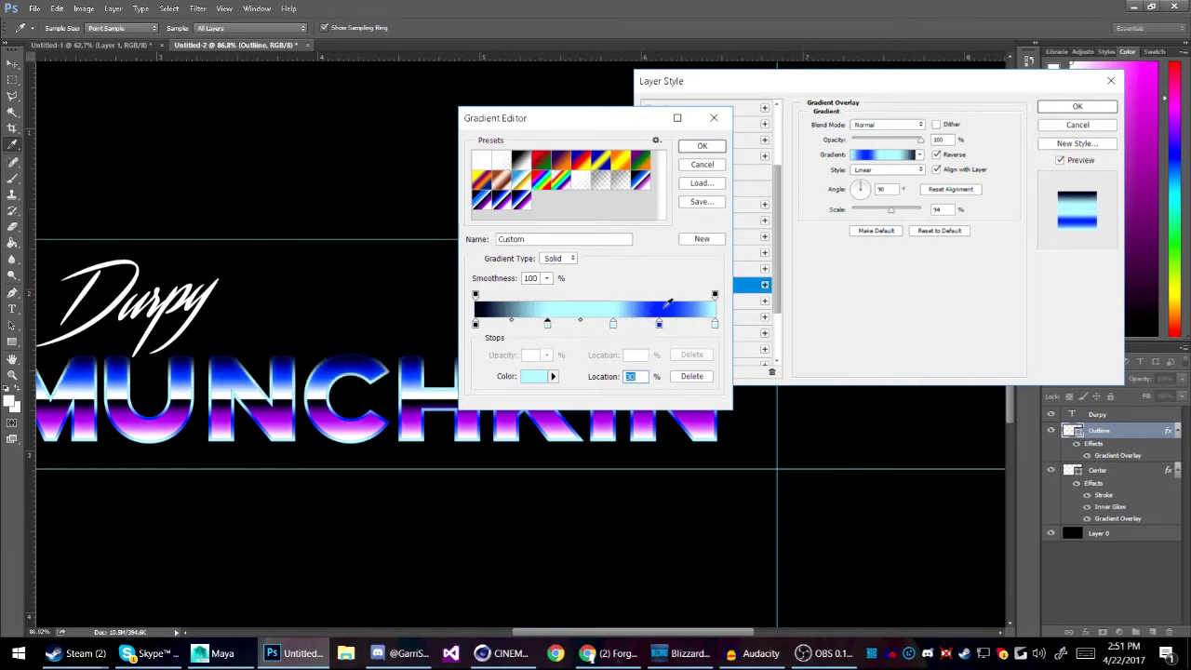
left_click(661, 303)
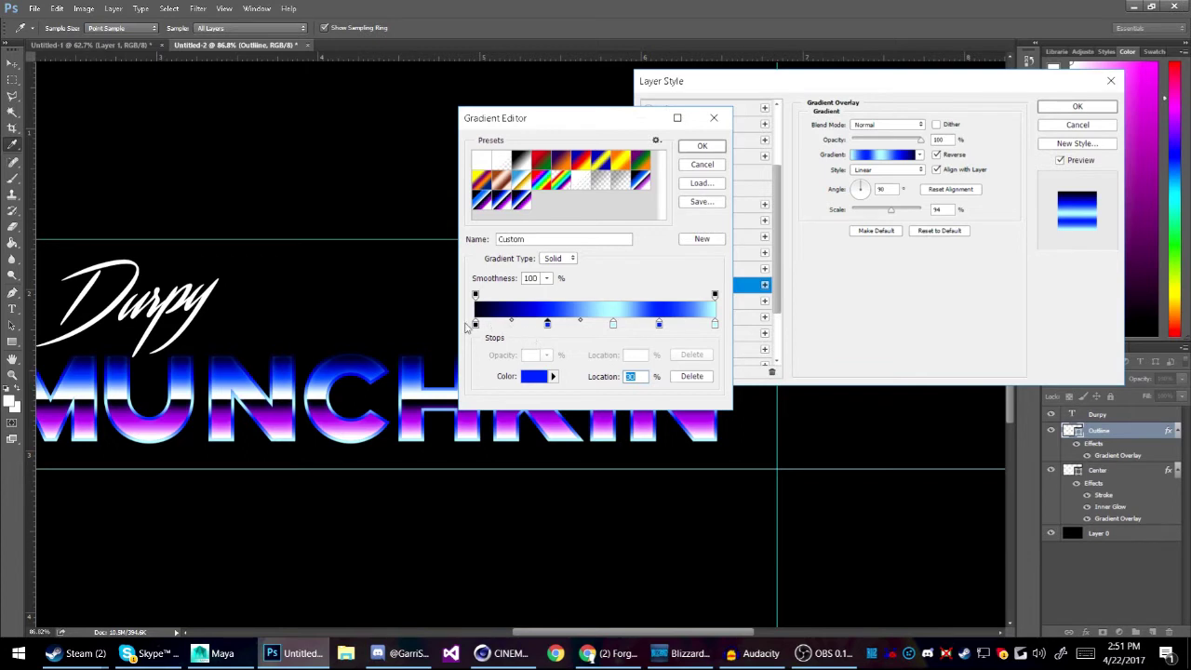
Step: Recolor the gradient's dark start stop with the light cyan of the middle stop and accept the gradient
double_click(476, 324)
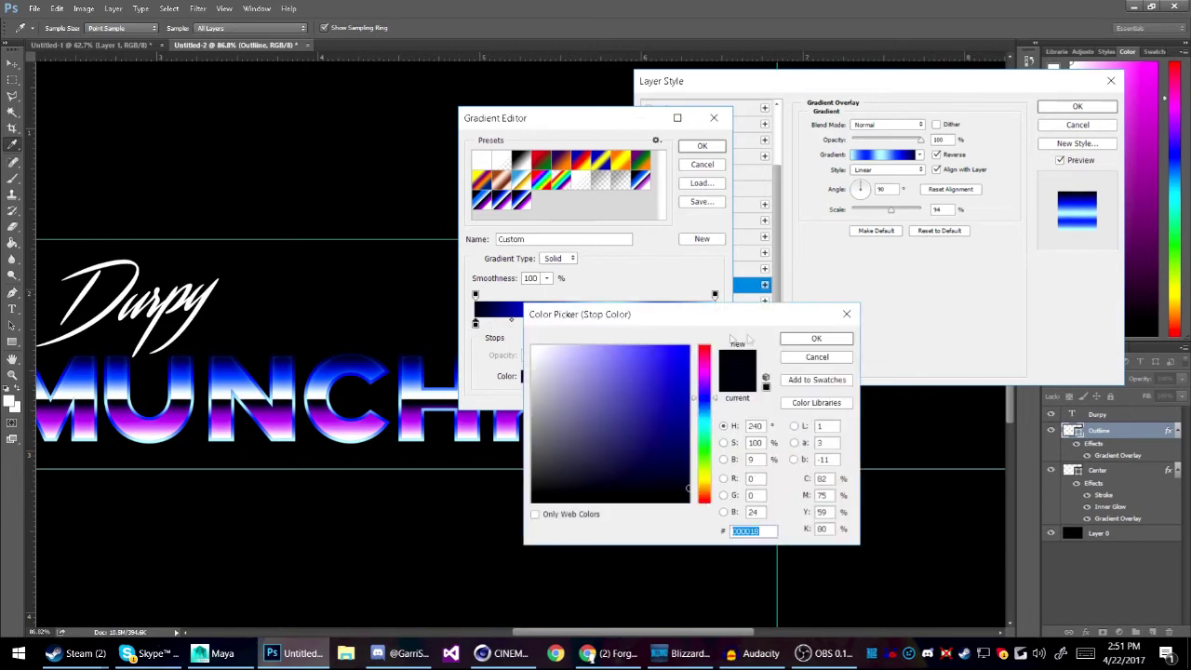
left_click(847, 310)
left_click(620, 306)
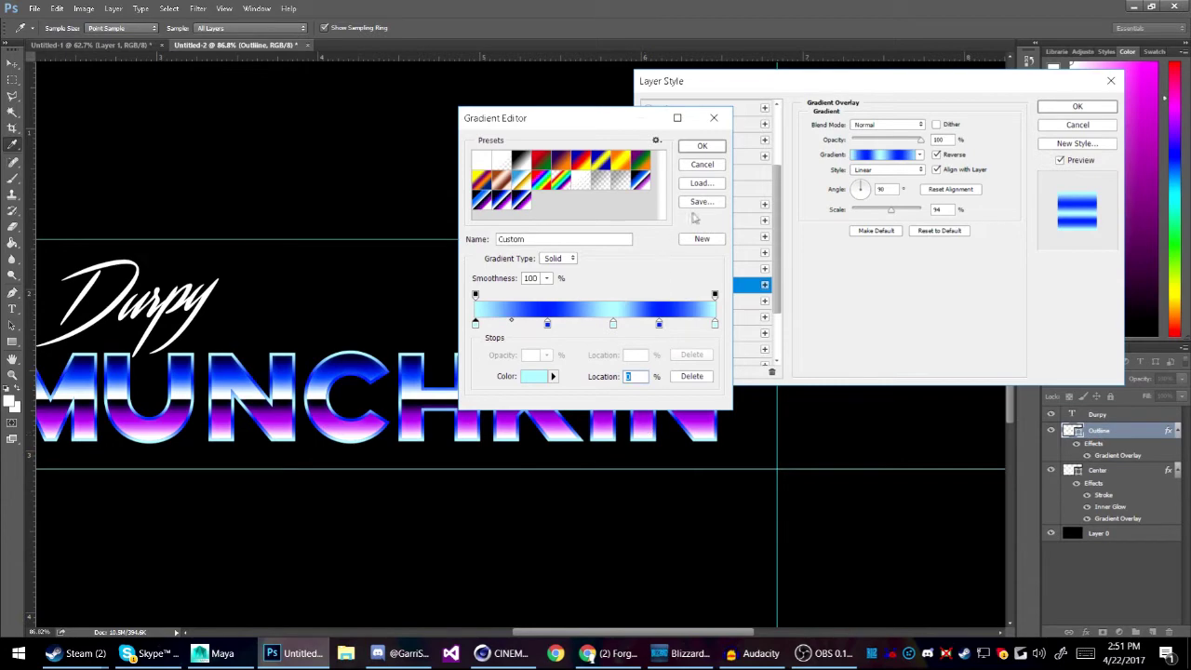
left_click(703, 146)
Step: Set the Outline gradient overlay's angle to 110° and scale to 124%, and apply the layer style
left_click_drag(861, 189, 858, 187)
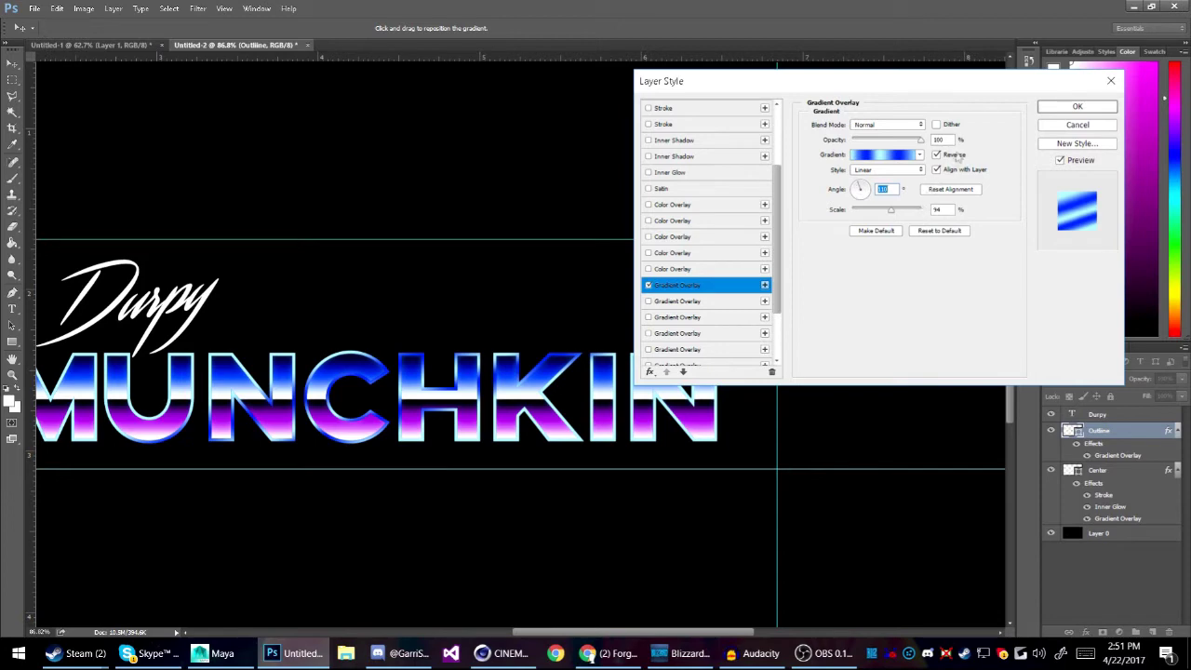
left_click_drag(889, 212, 909, 208)
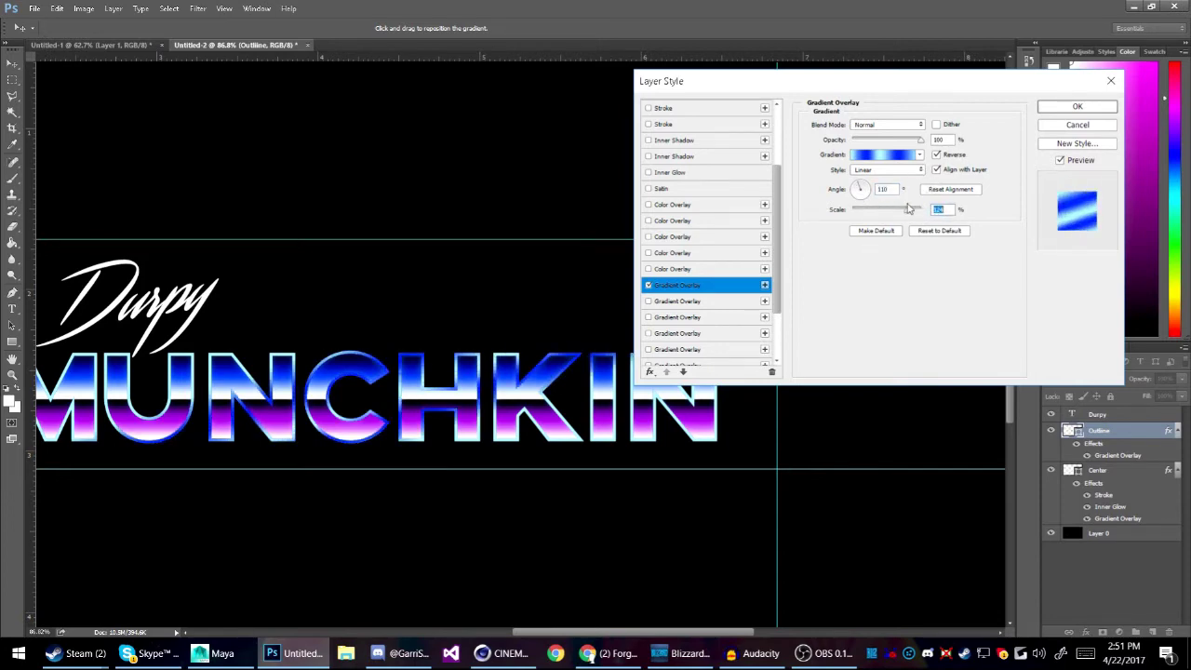
left_click(1078, 106)
Step: Check the chrome outline up close, and open the blending options of the Durpy text layer
scroll(372, 302, "down", 4)
scroll(199, 330, "up", 6)
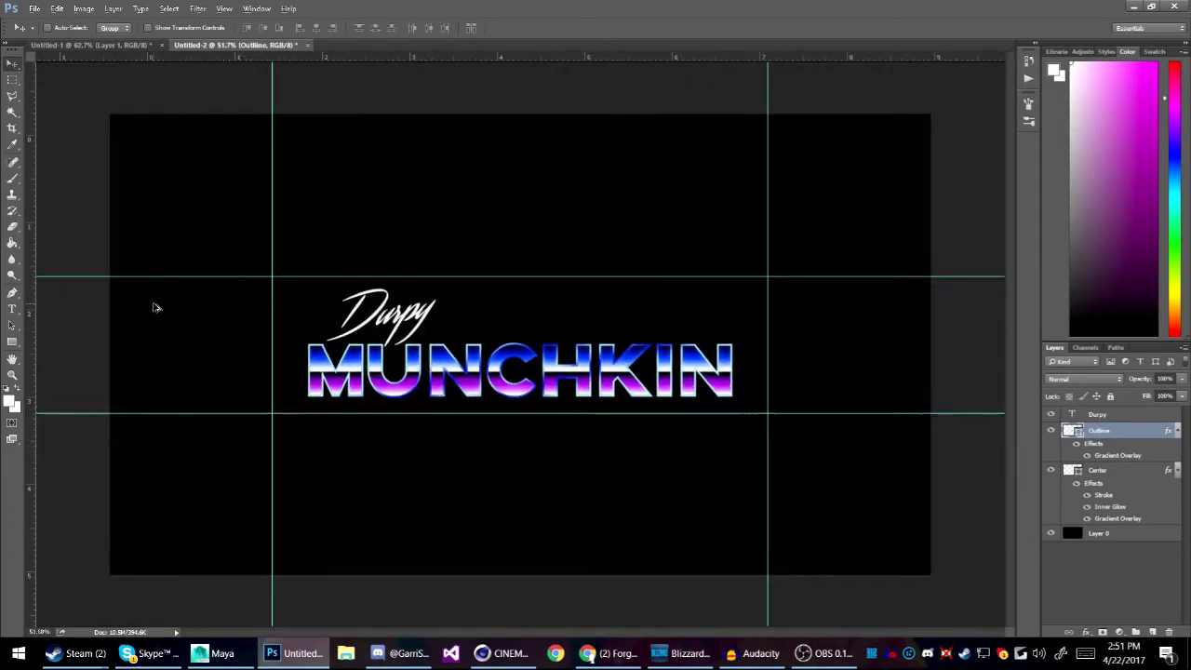
scroll(391, 396, "up", 1)
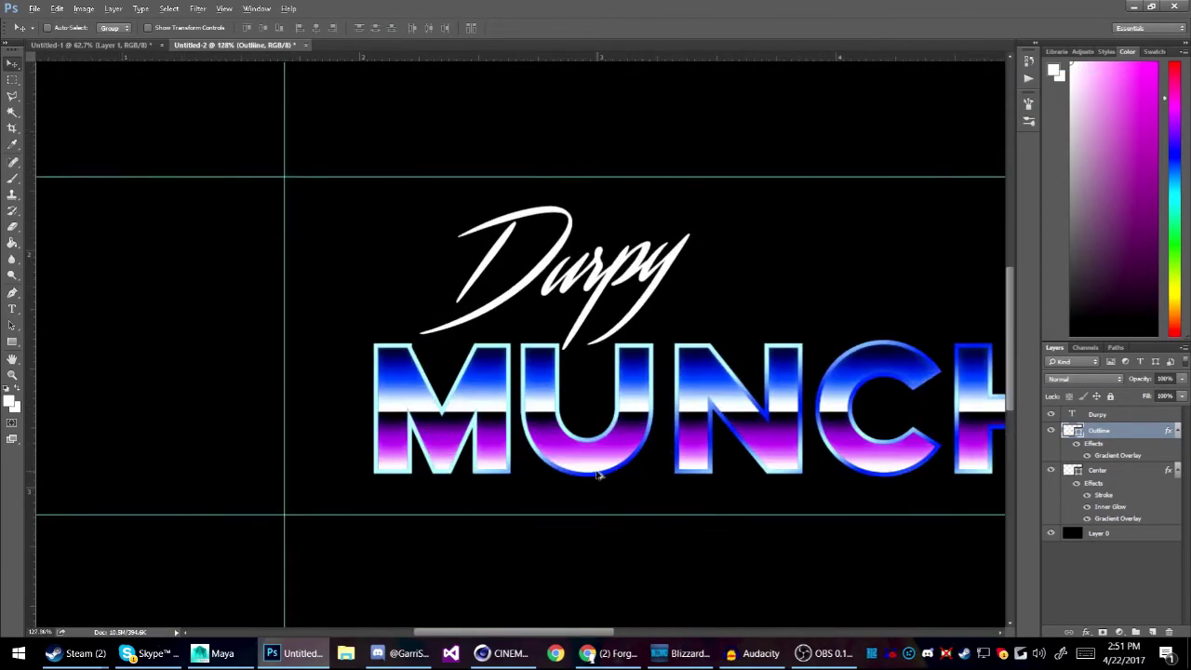
scroll(600, 476, "up", 2)
key("alt")
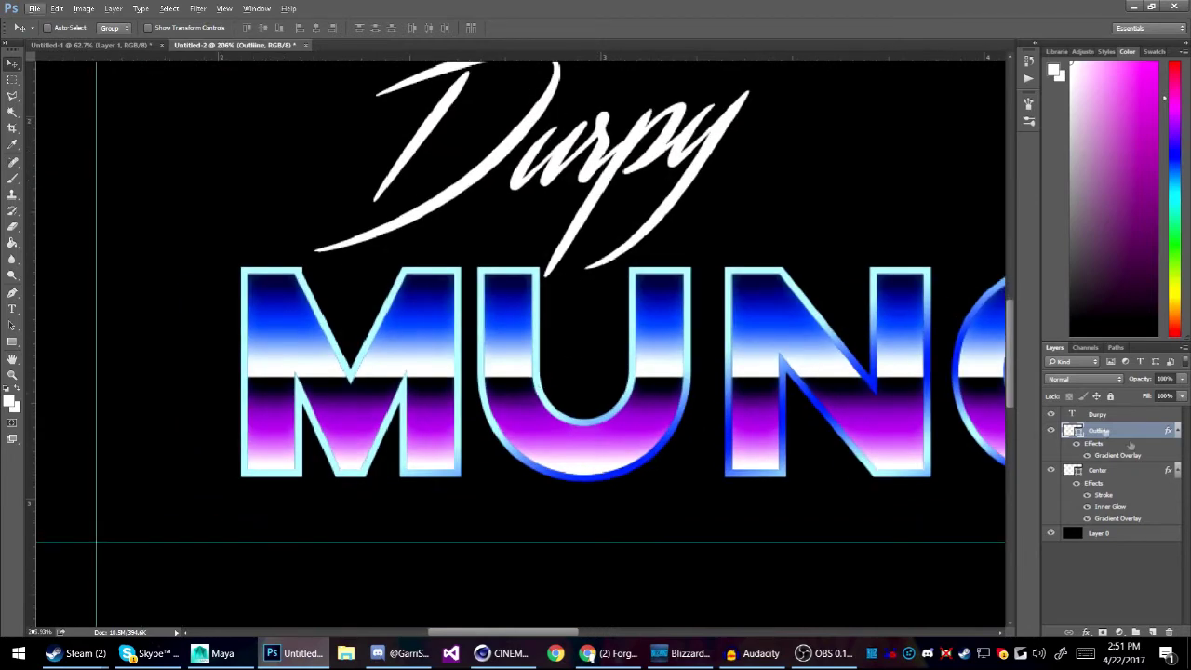
left_click(1083, 417)
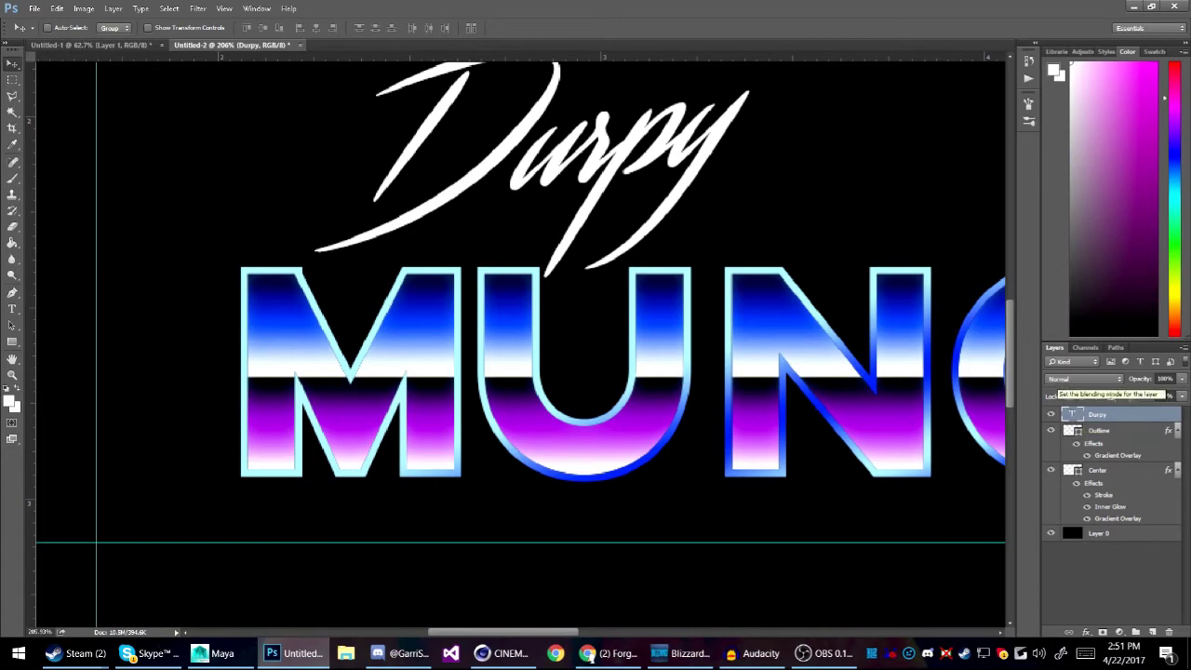
scroll(818, 182, "up", 2)
scroll(817, 182, "up", 1)
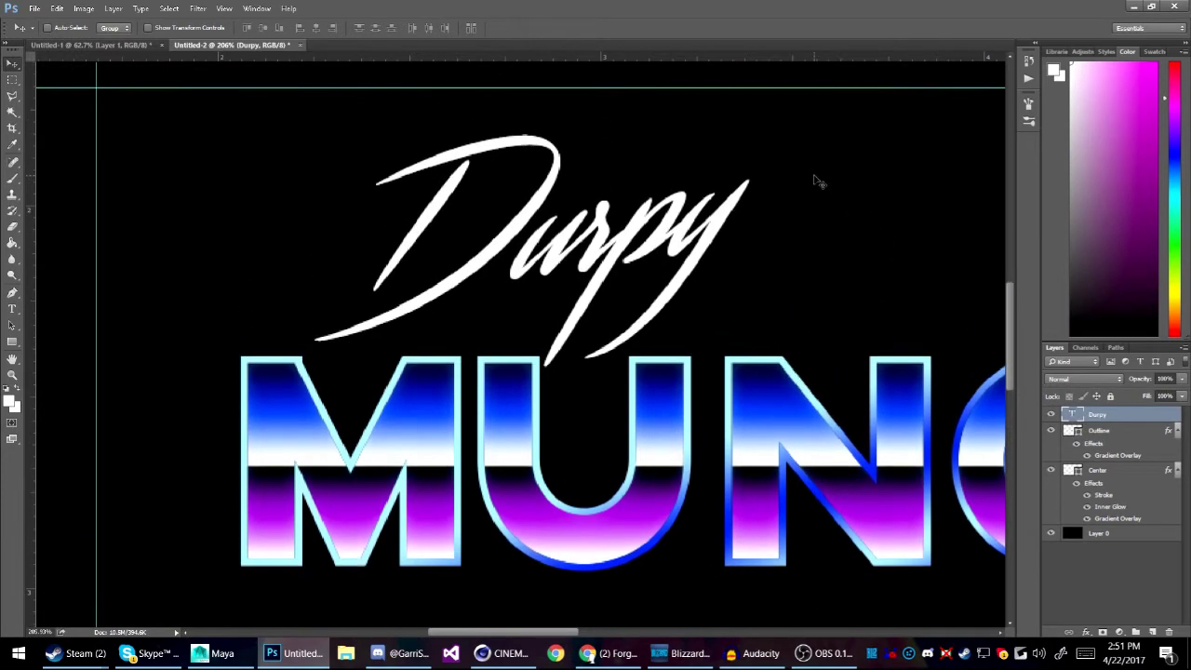
right_click(1128, 413)
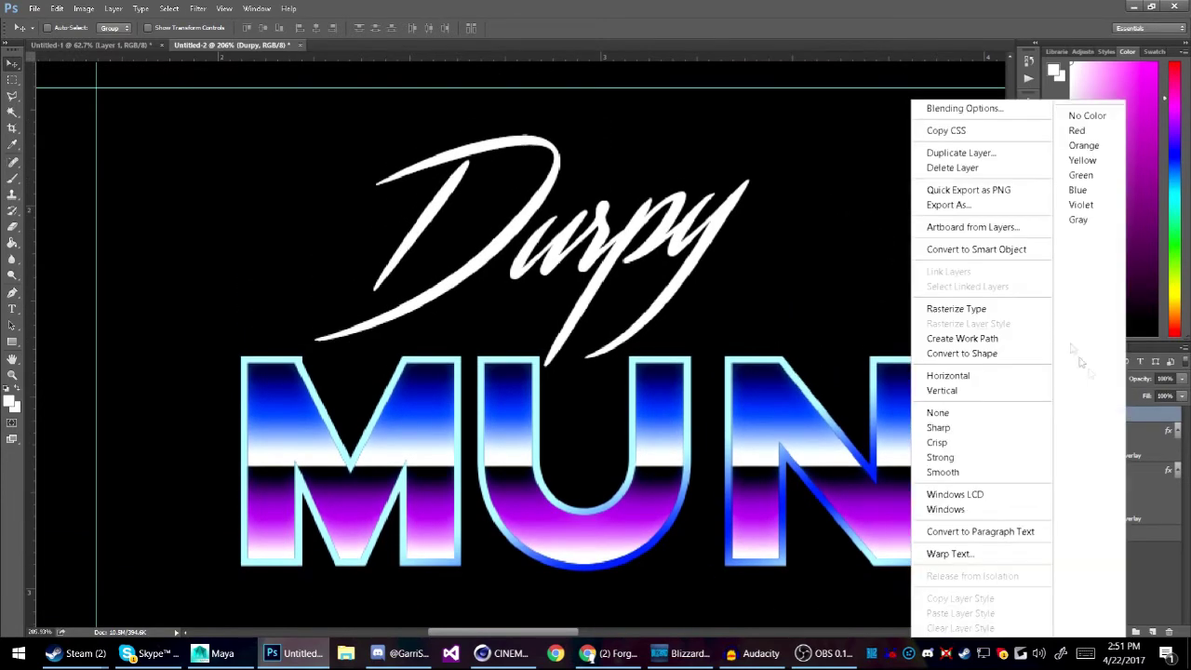
left_click(961, 118)
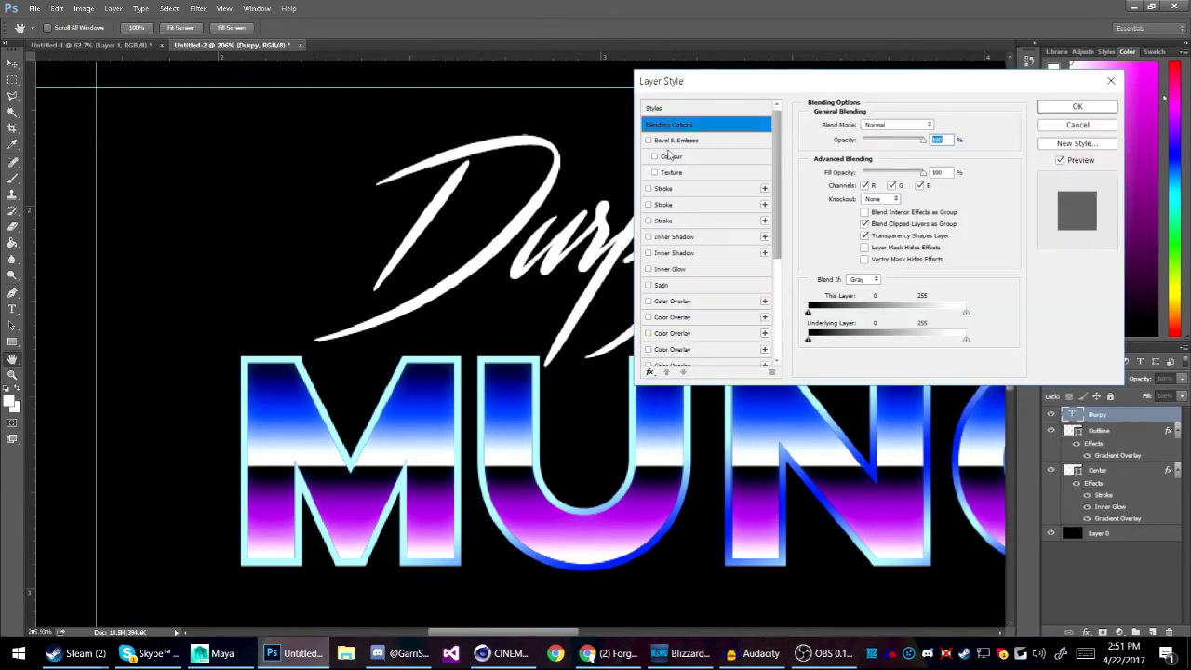
Step: Enable Bevel & Emboss on the Durpy layer with direction Down and a size of 5 px
left_click(649, 141)
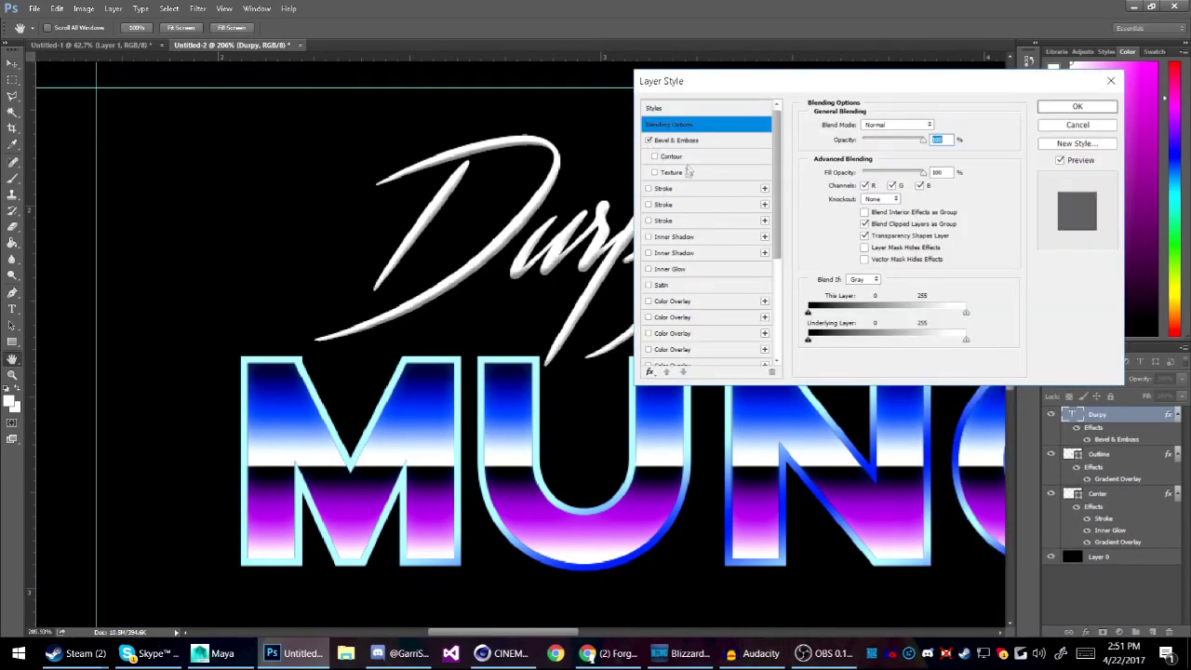
left_click(694, 147)
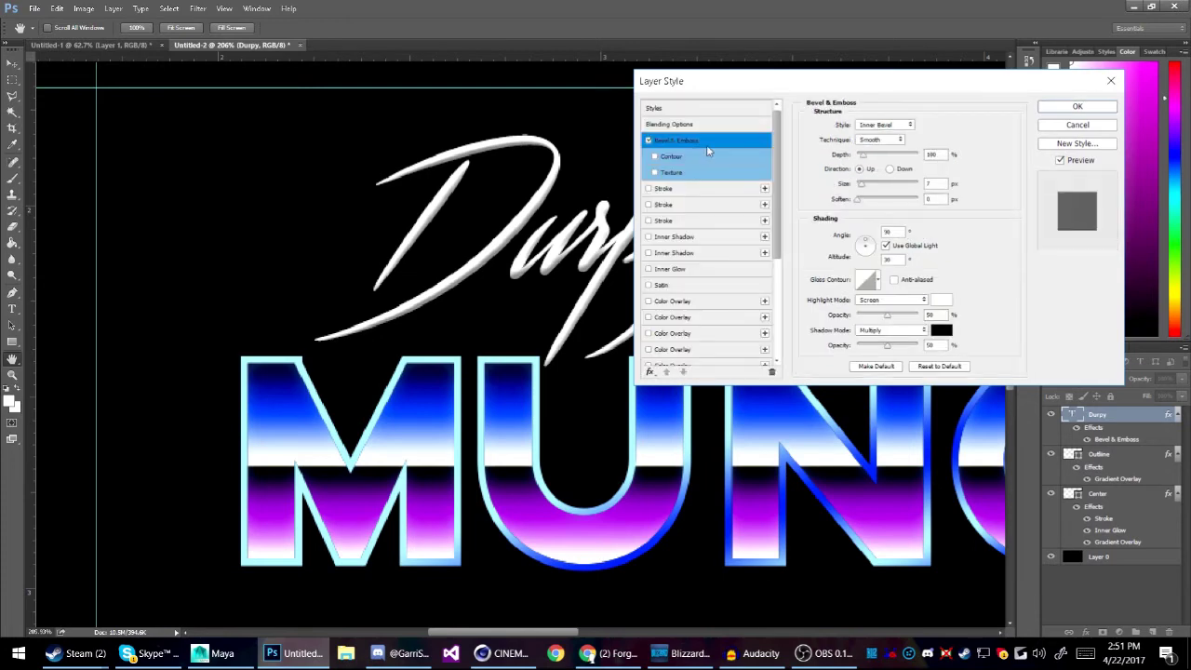
left_click(890, 169)
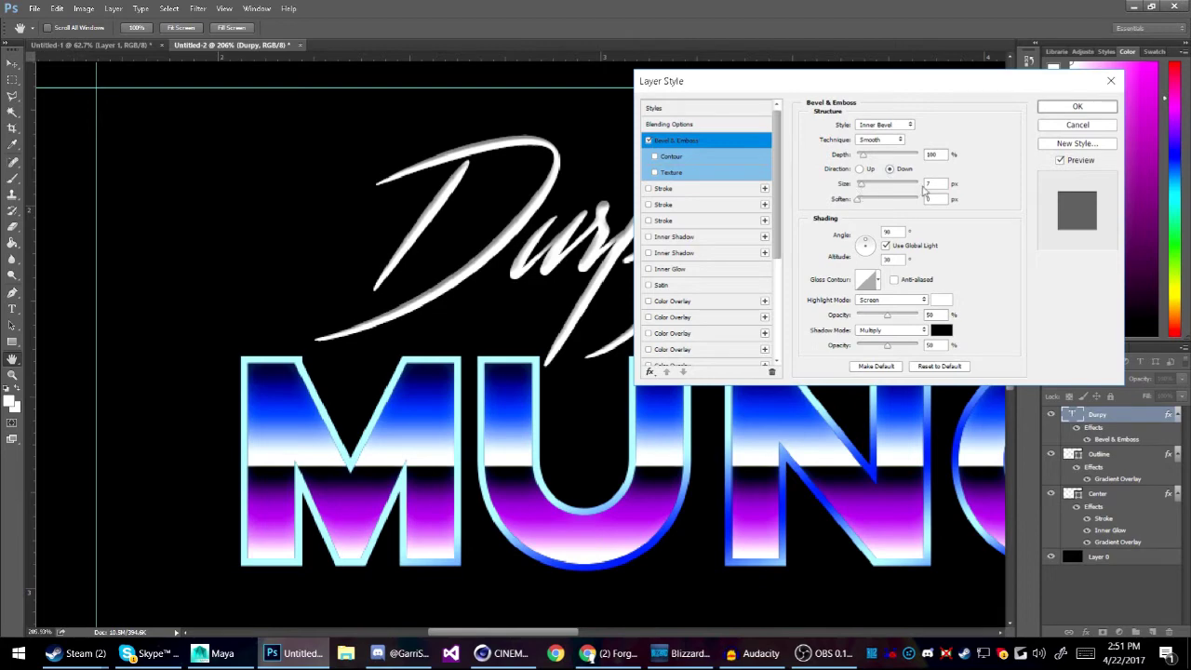
type("5")
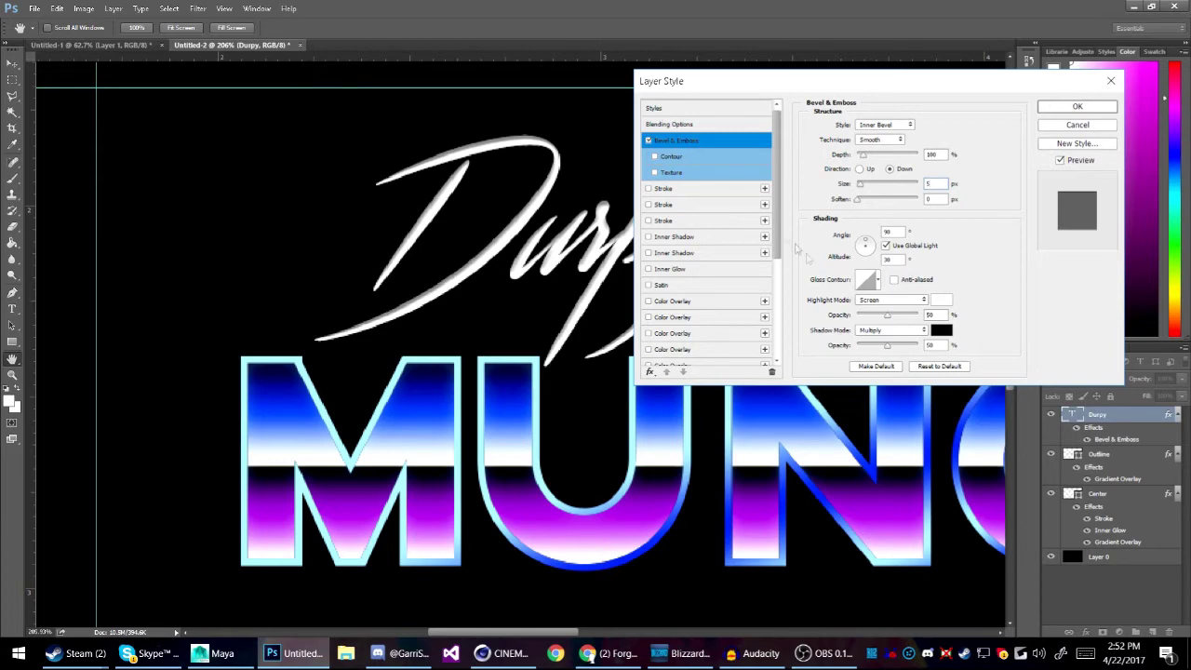
Step: Try a magenta (ff00c6) Color Overlay on the Durpy layer and switch it off again
left_click(649, 302)
left_click(676, 306)
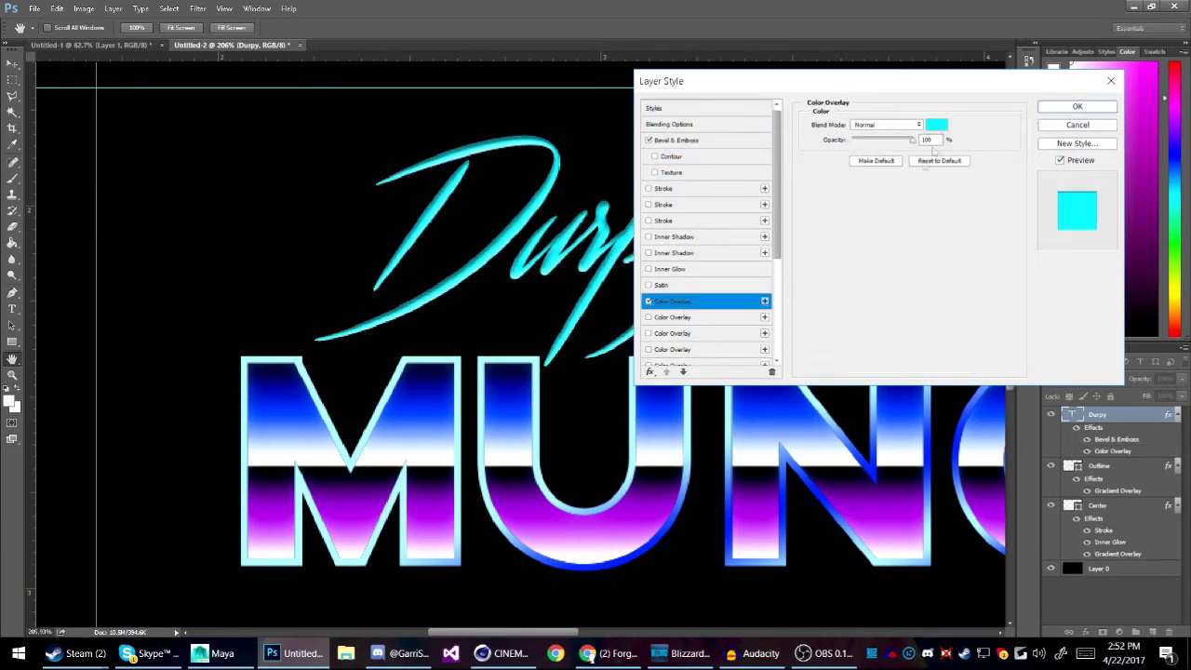
left_click(938, 124)
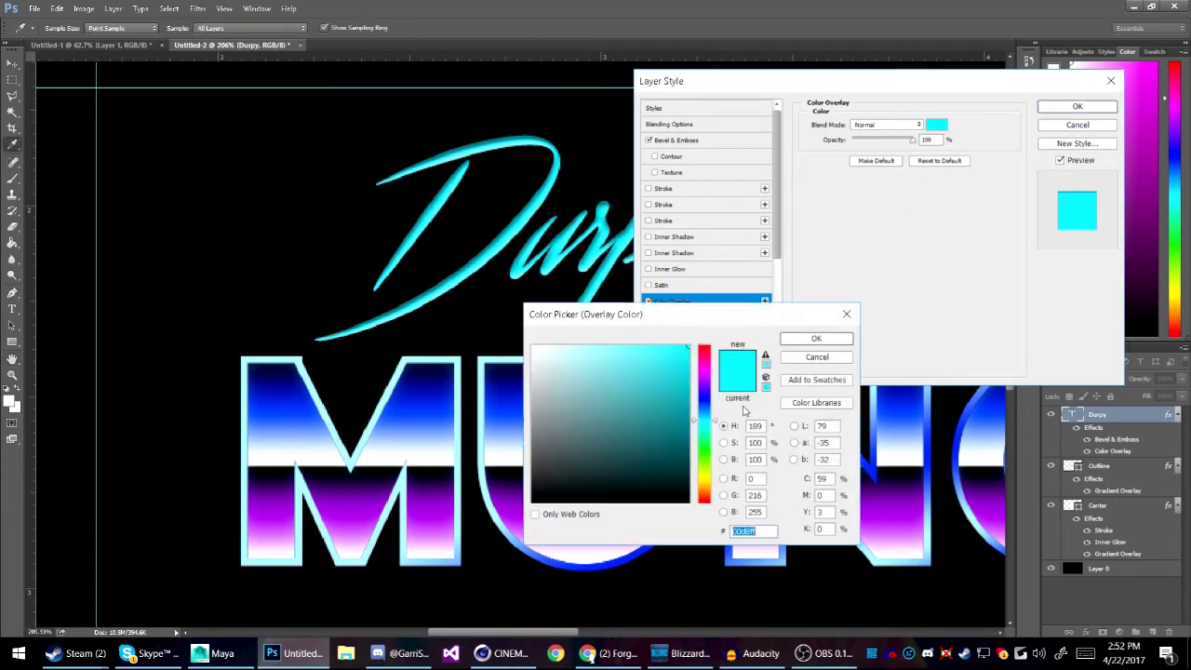
left_click_drag(704, 398, 705, 367)
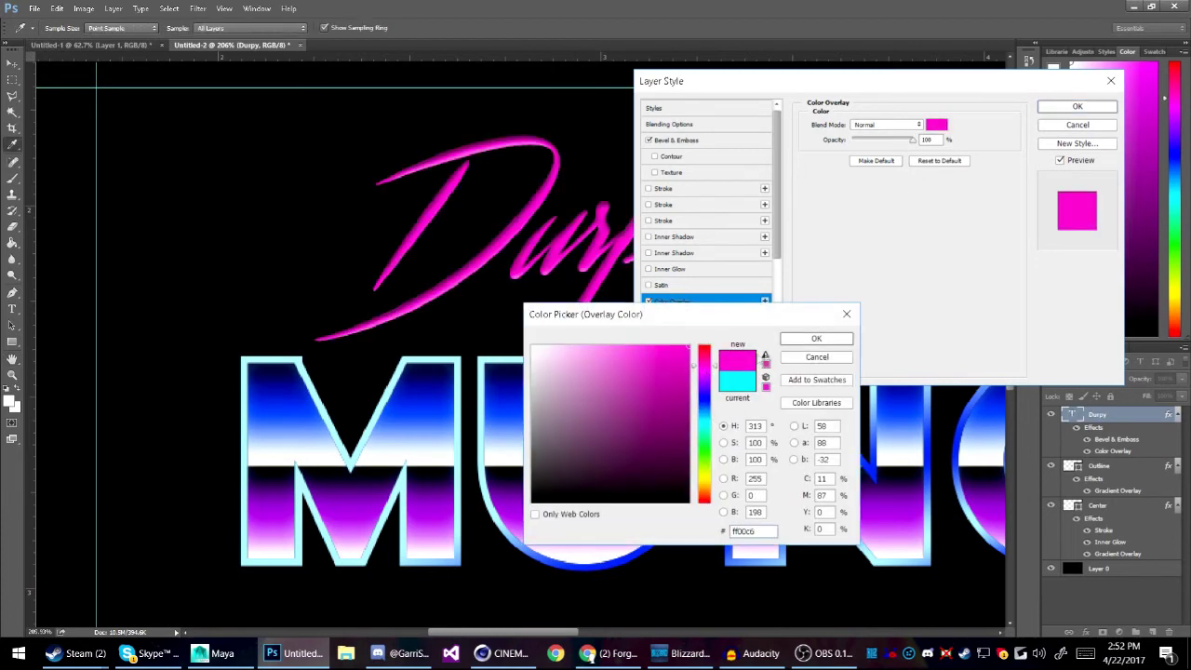
left_click(803, 341)
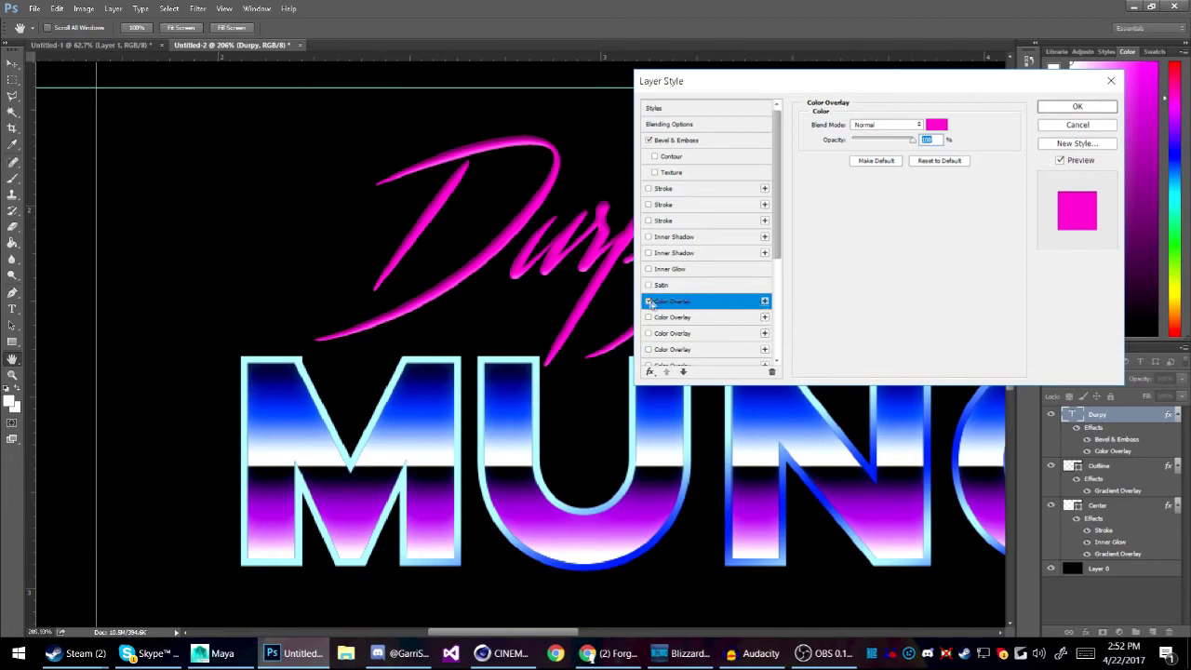
left_click(649, 301)
Step: Enable a Gradient Overlay on the Durpy layer and load the Black, White preset for its gradient
scroll(688, 304, "down", 2)
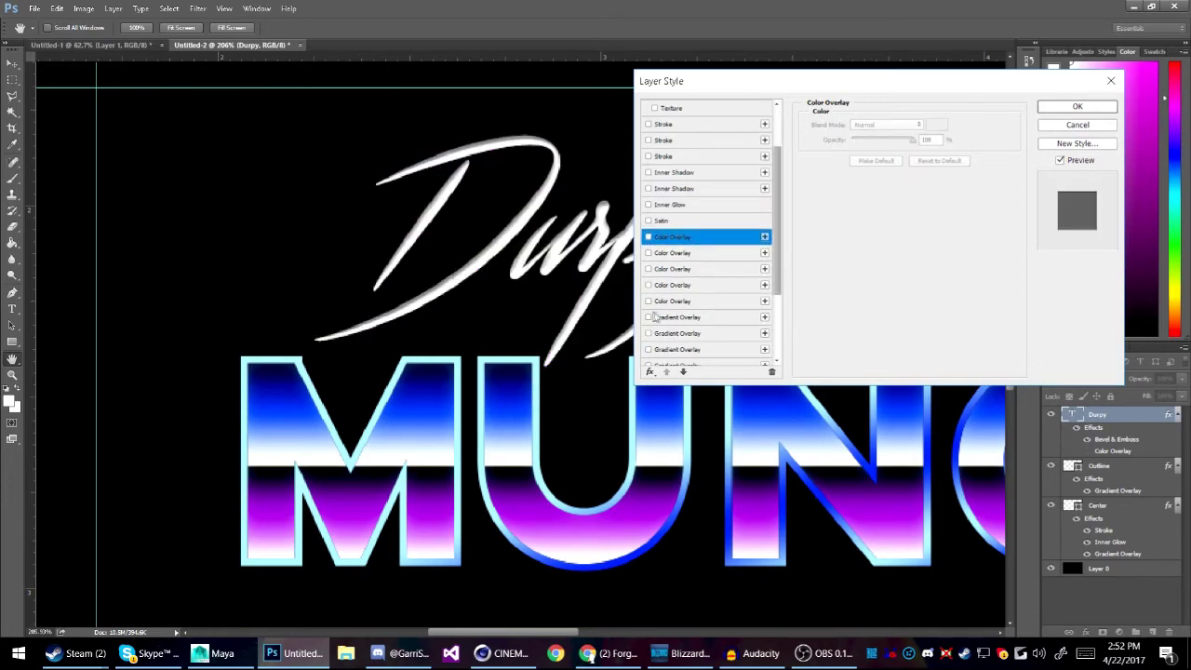
left_click(648, 317)
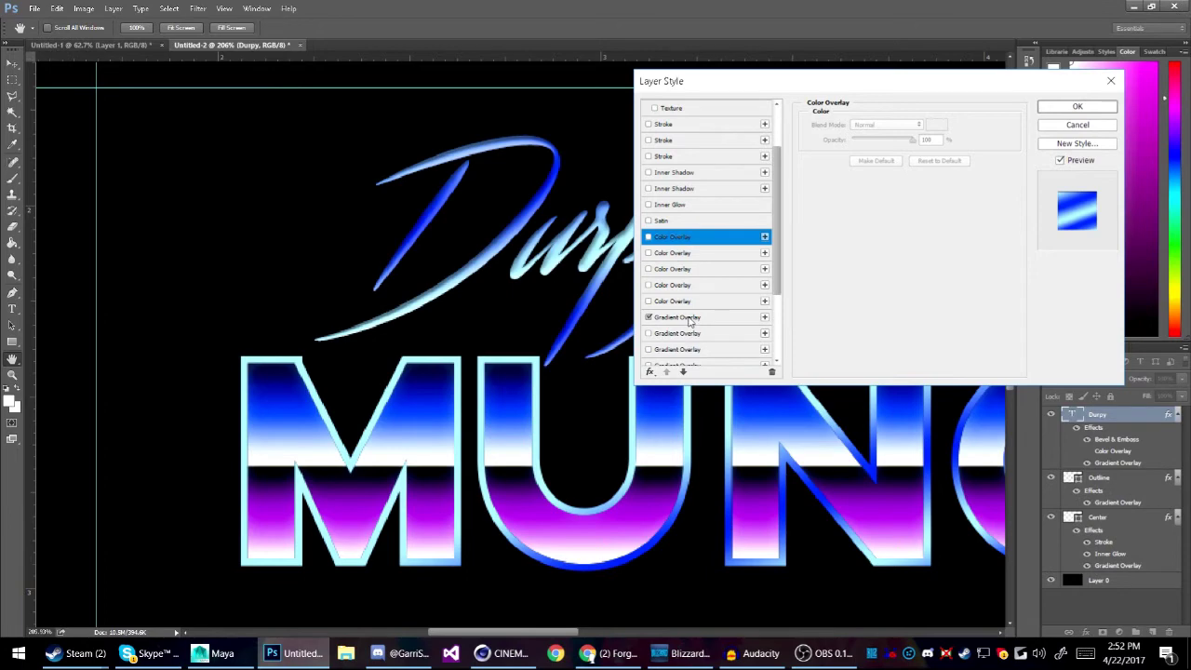
left_click(690, 319)
left_click(892, 154)
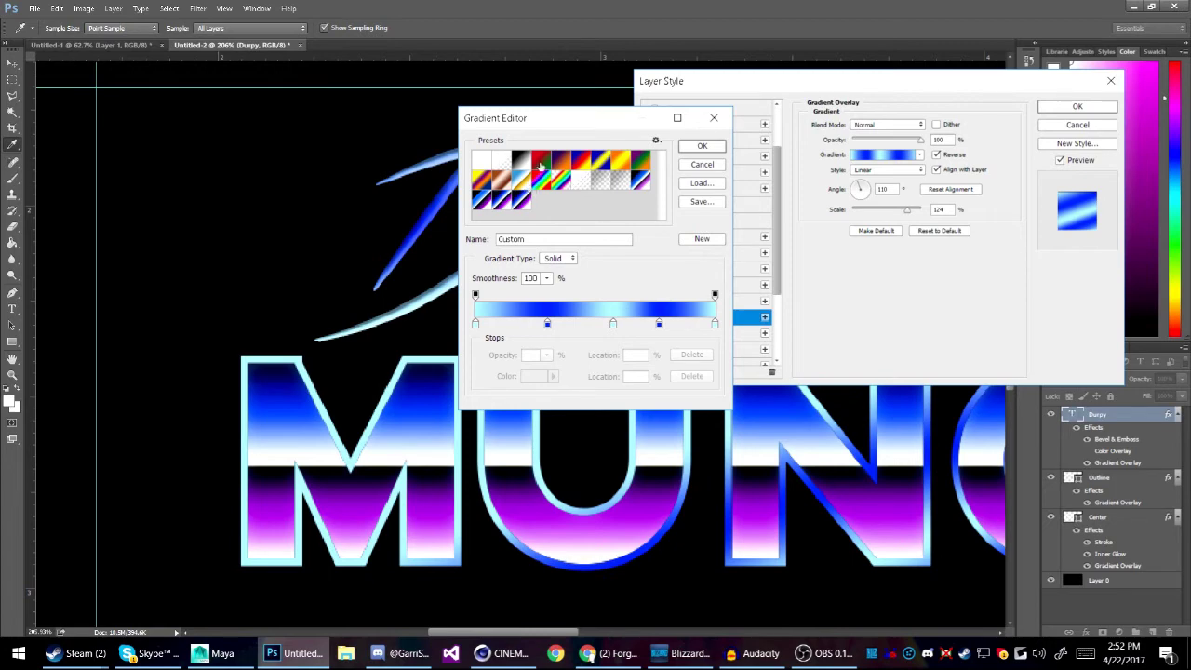
left_click(524, 161)
Step: Change the gradient's black start stop to fully saturated magenta with hue 304
double_click(475, 324)
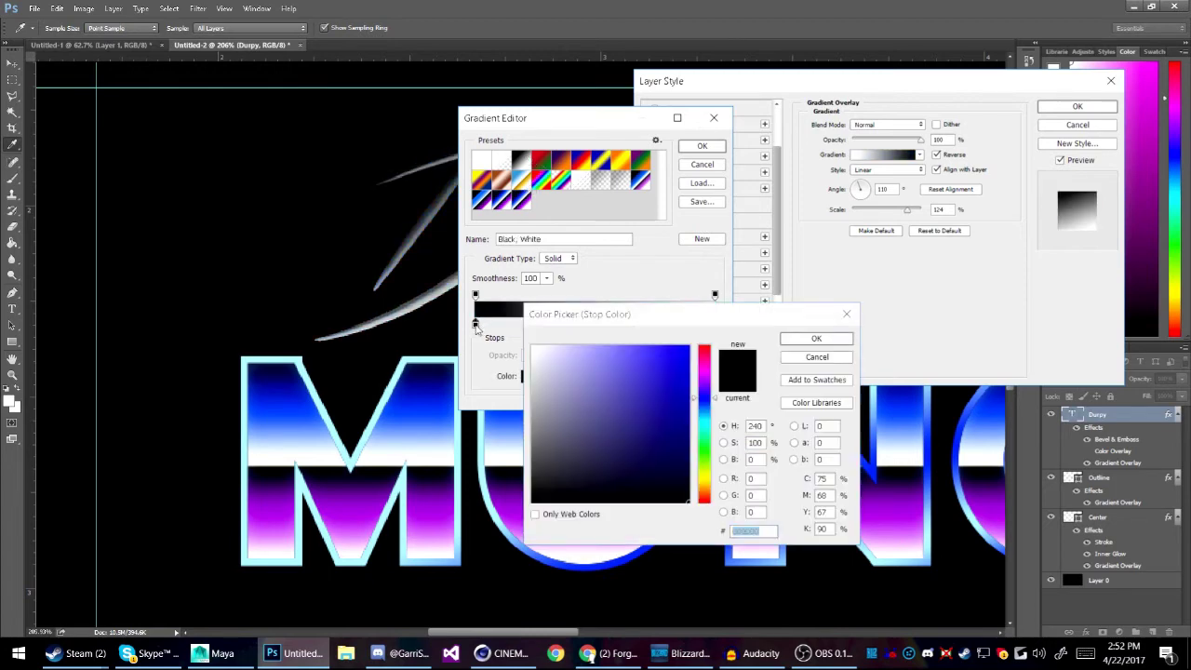
left_click(706, 371)
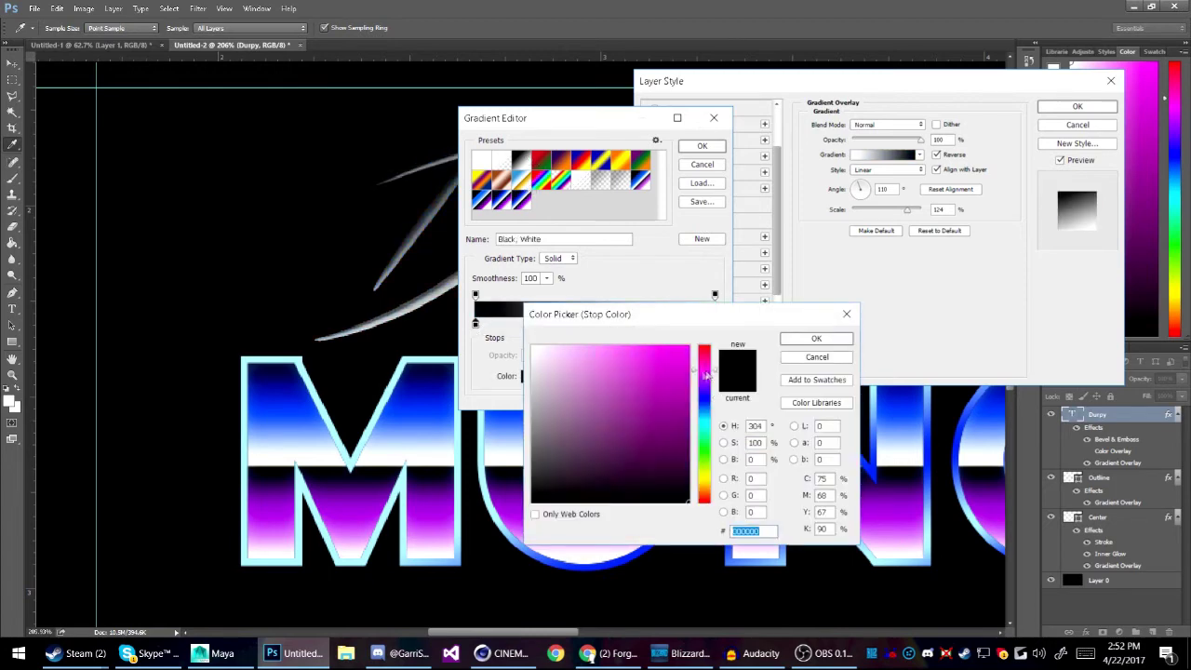
left_click(688, 347)
left_click(816, 338)
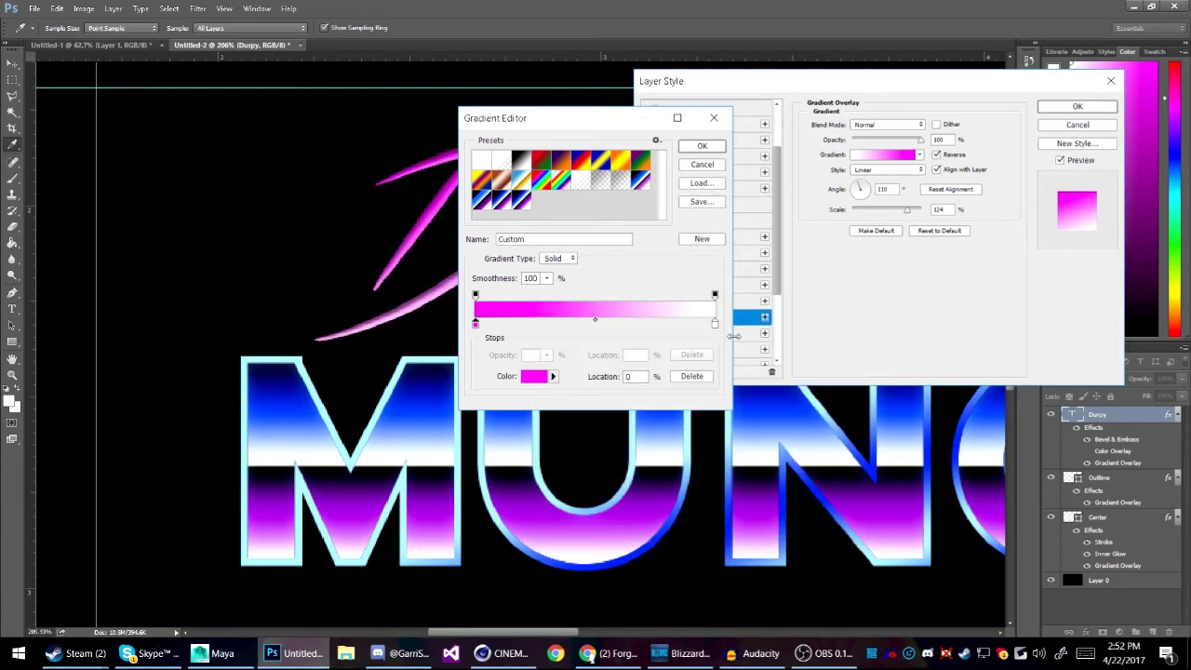
Step: Change the gradient's white end stop to purple-magenta (ea00ff)
double_click(715, 323)
left_click(704, 371)
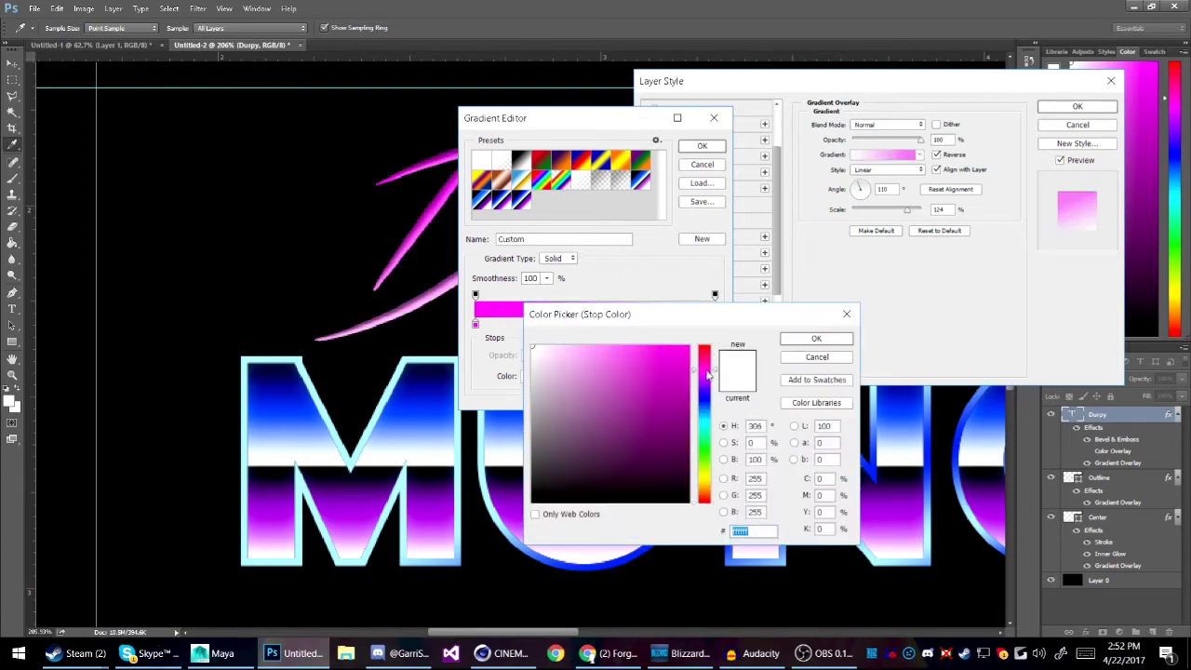
left_click(689, 347)
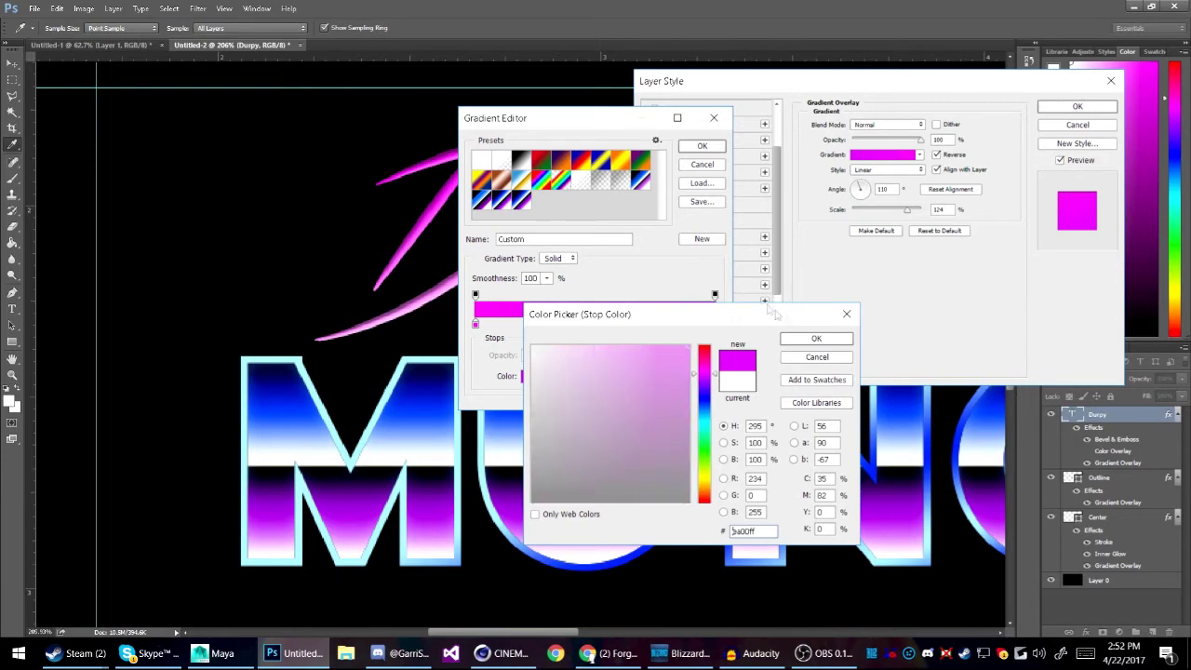
left_click(810, 338)
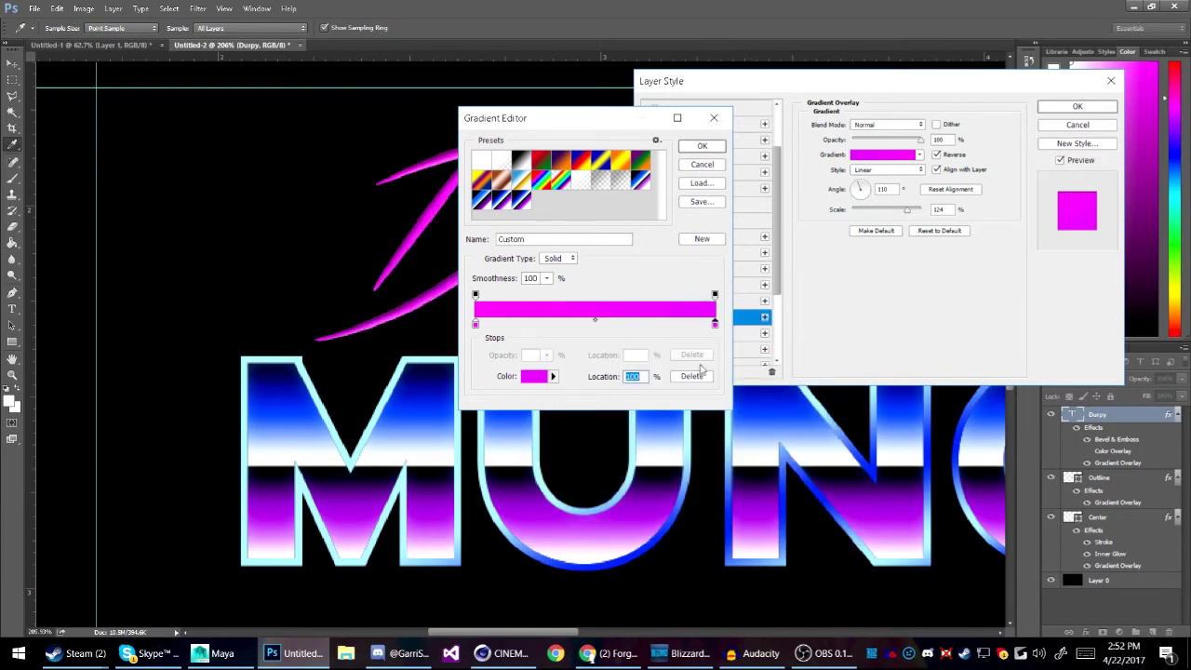
Step: Change the gradient's end stop to purple (c000ff), add another purple stop about four-fifths along the ramp, and accept the gradient
double_click(717, 325)
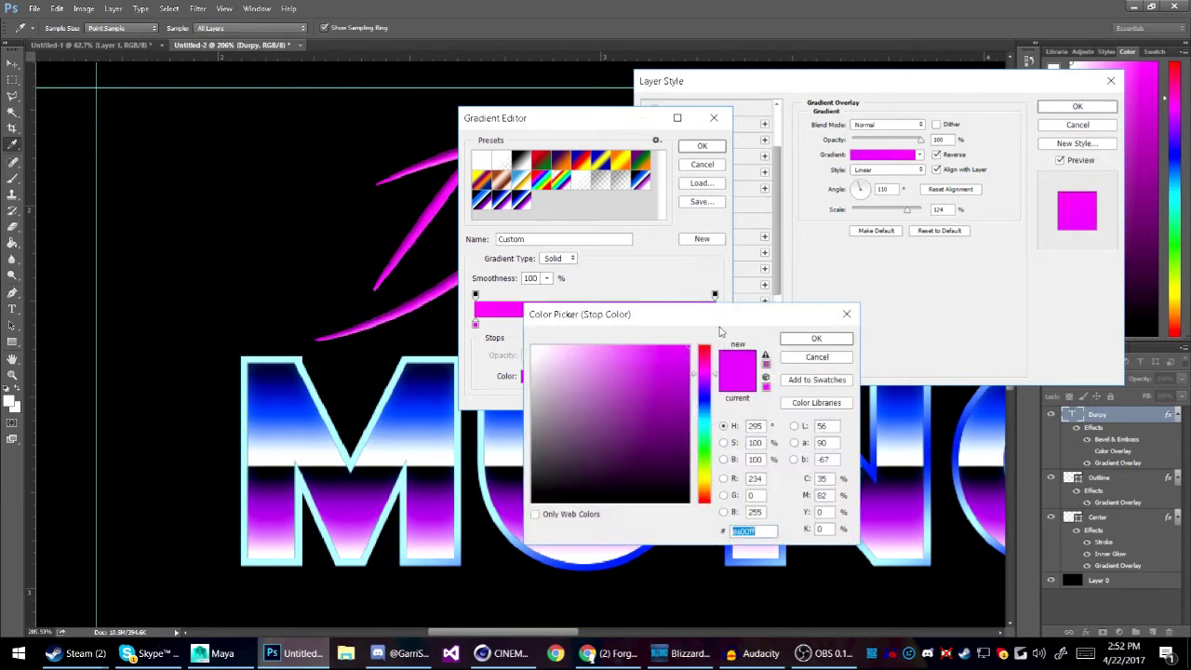
left_click_drag(705, 377, 710, 386)
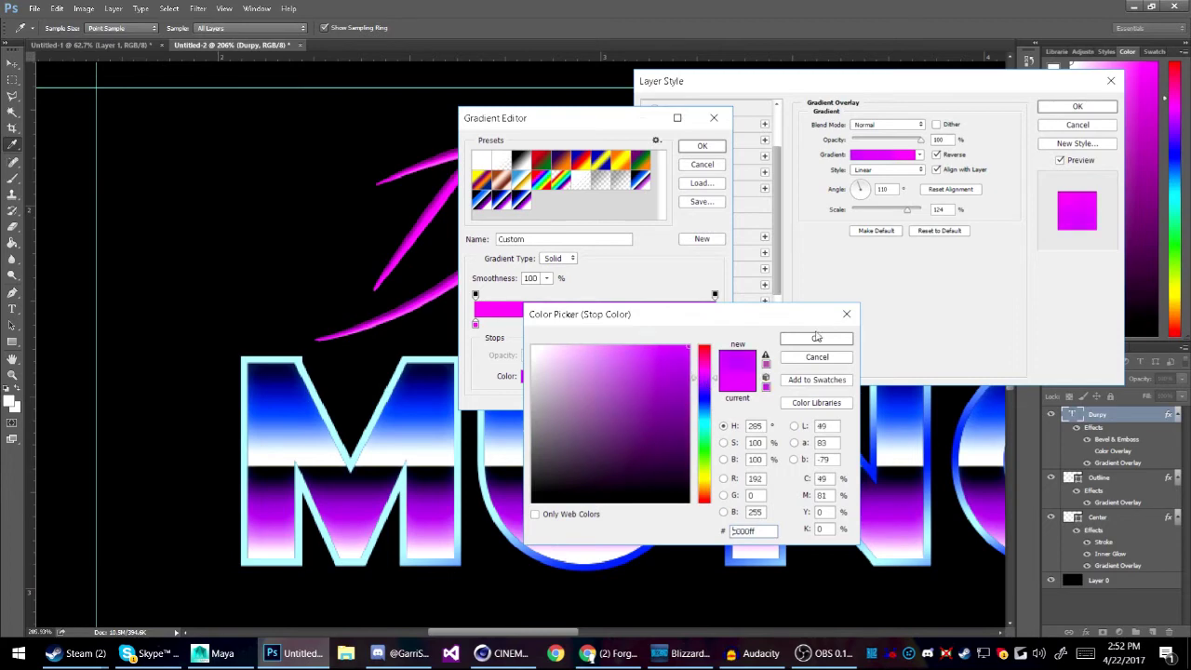
left_click(813, 338)
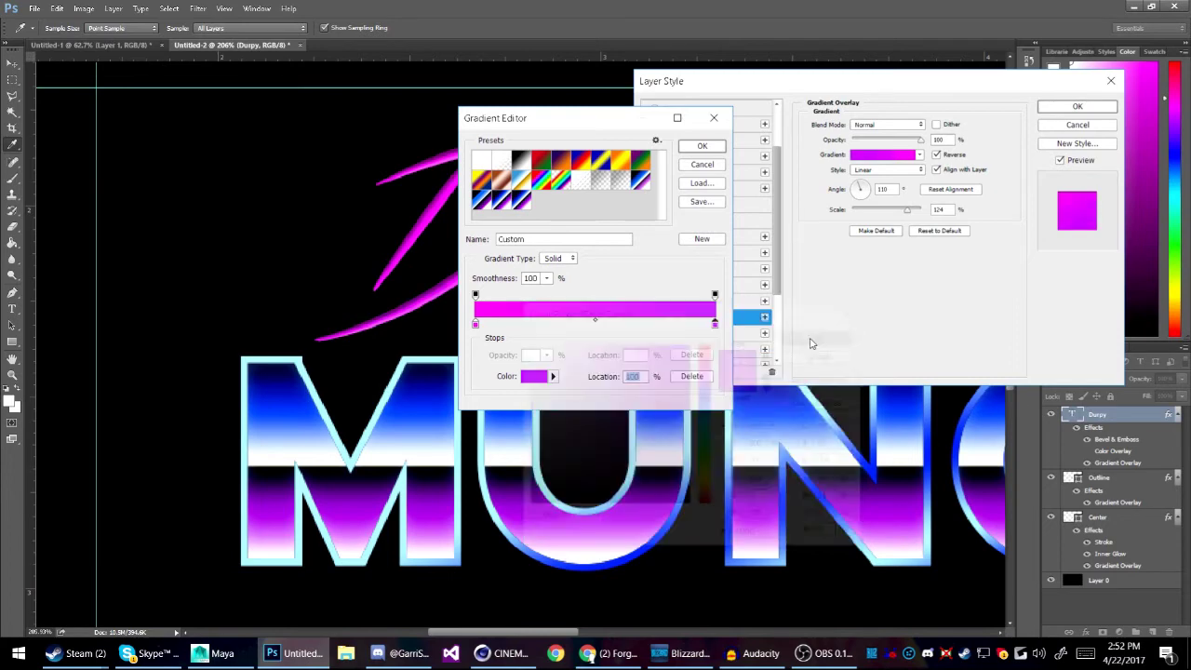
left_click_drag(593, 324, 667, 324)
left_click(701, 147)
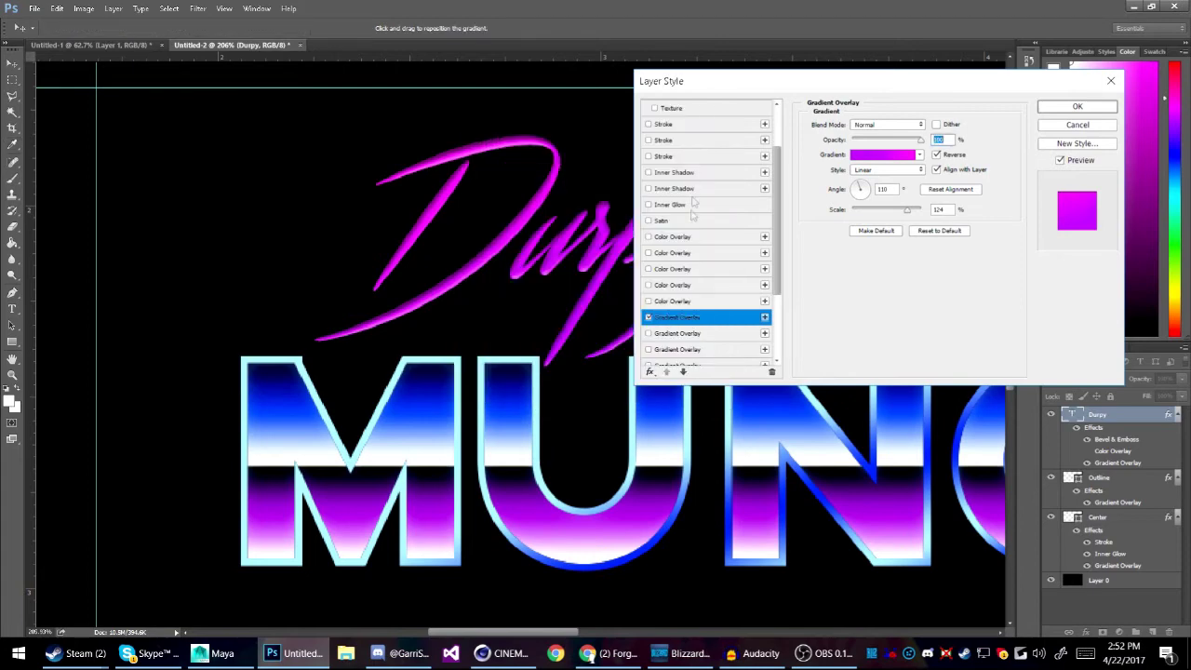
Step: Reopen the Durpy overlay's gradient, lighten its magenta start stop to a softer pink-magenta, and accept the gradient
left_click_drag(861, 87, 876, 162)
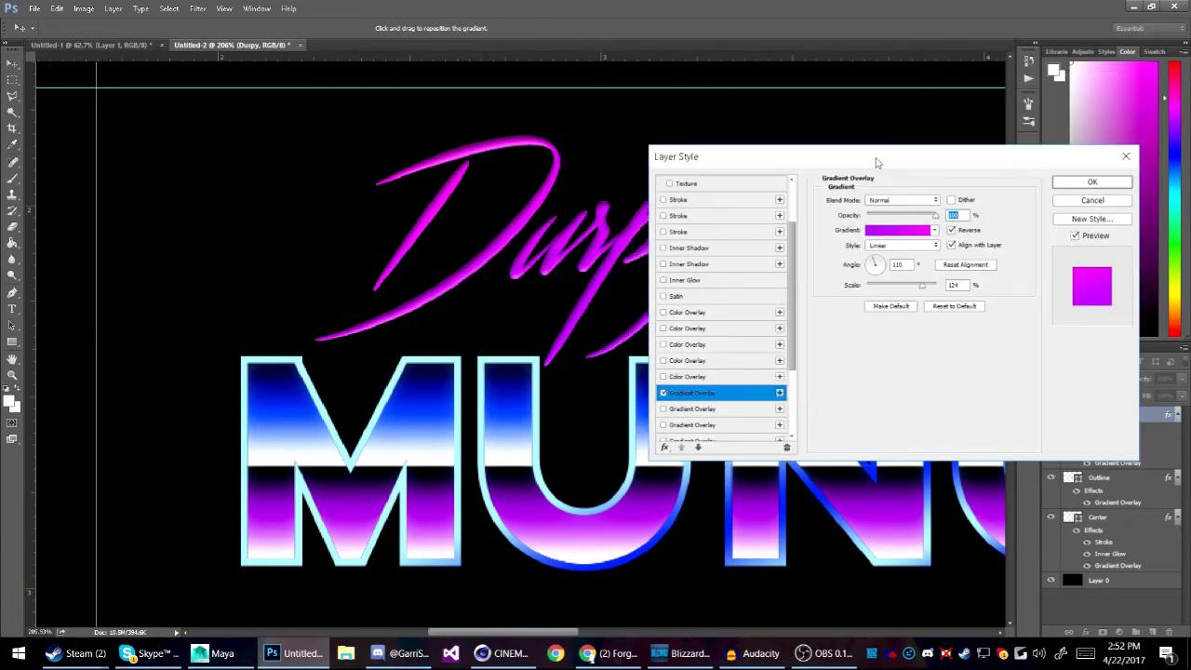
left_click(899, 233)
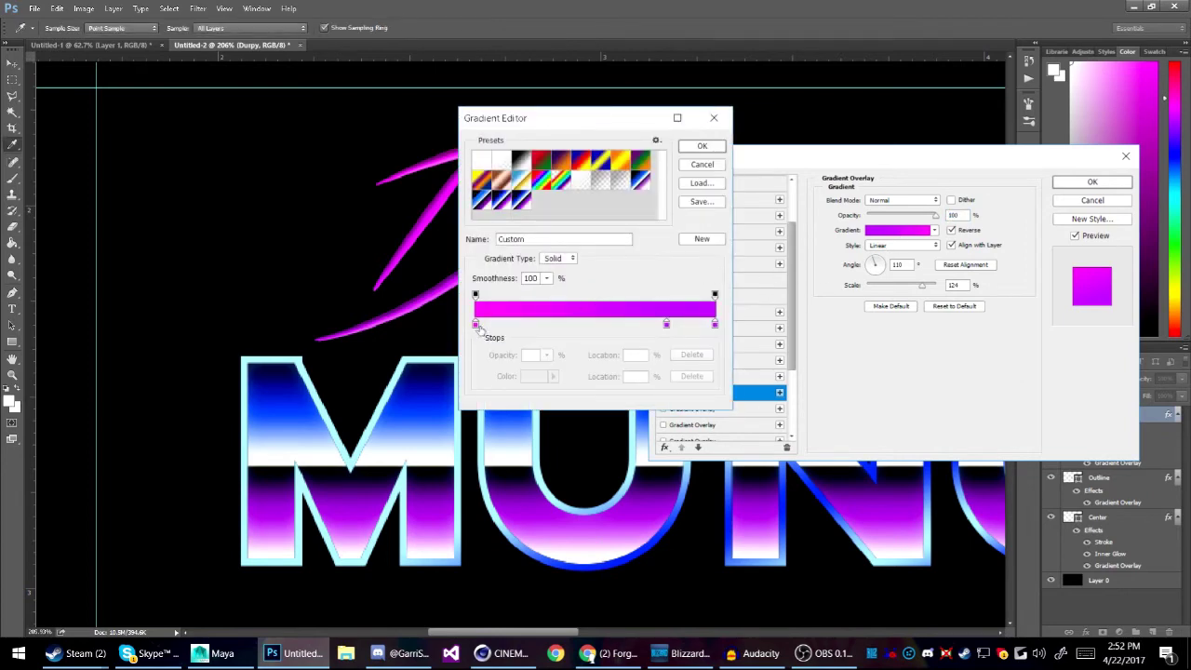
double_click(475, 325)
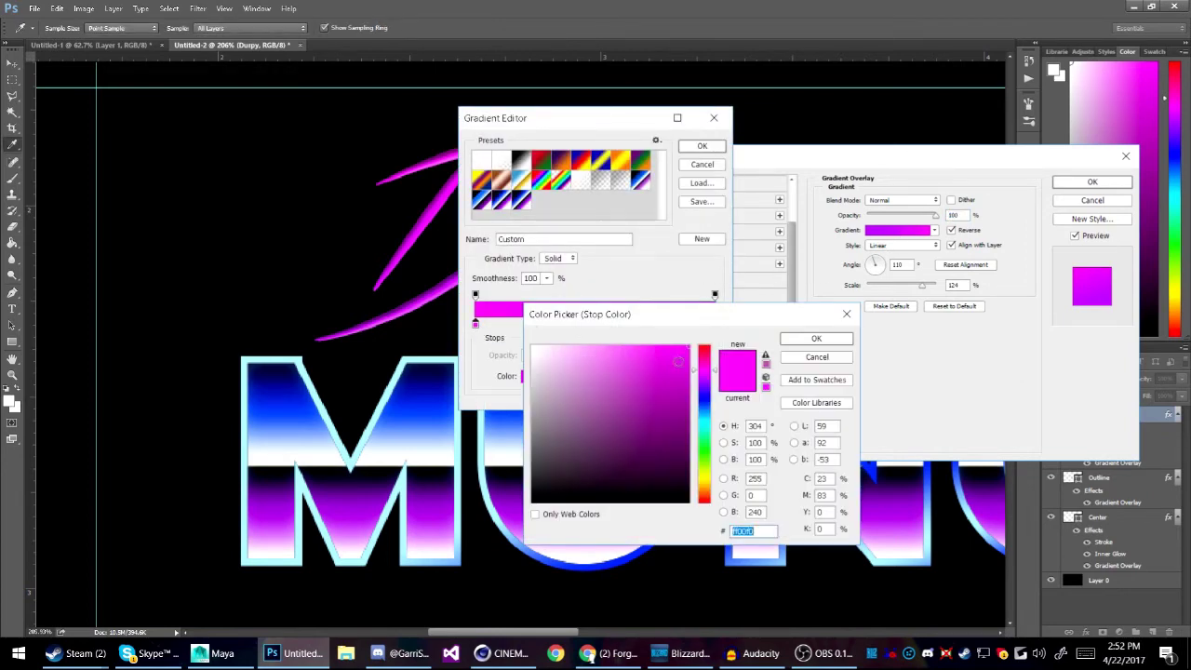
left_click_drag(660, 371, 634, 321)
left_click(816, 338)
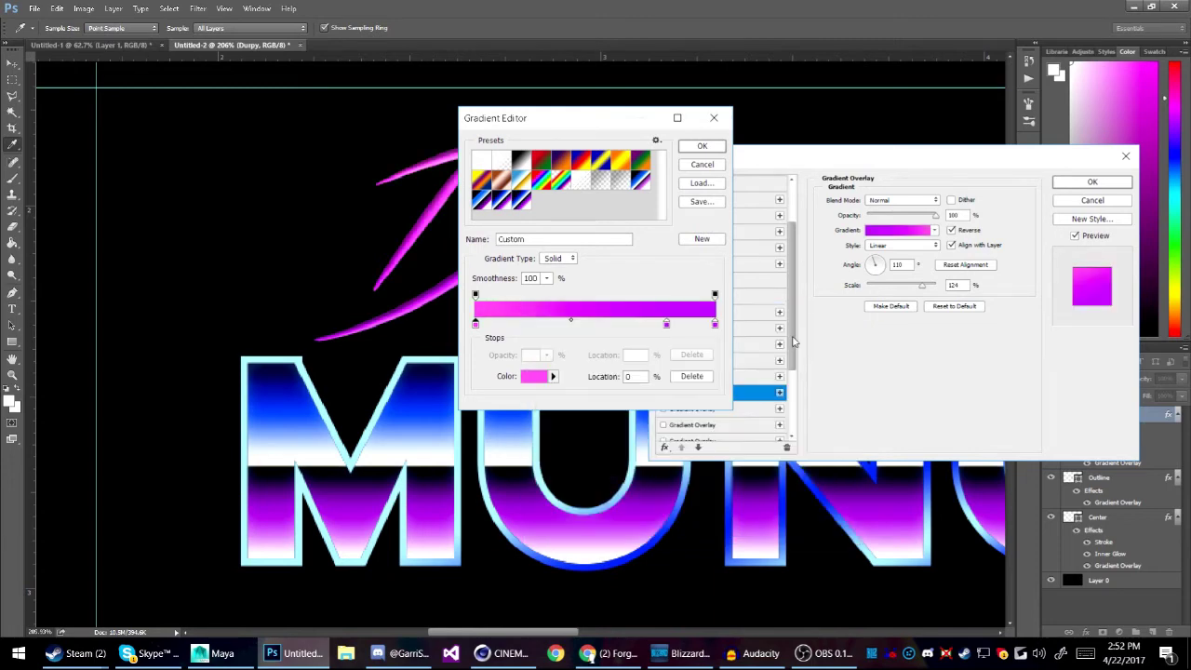
left_click(700, 146)
Step: Enable an Outer Glow on the Durpy layer, and try a Drop Shadow before switching it off again
scroll(738, 321, "down", 3)
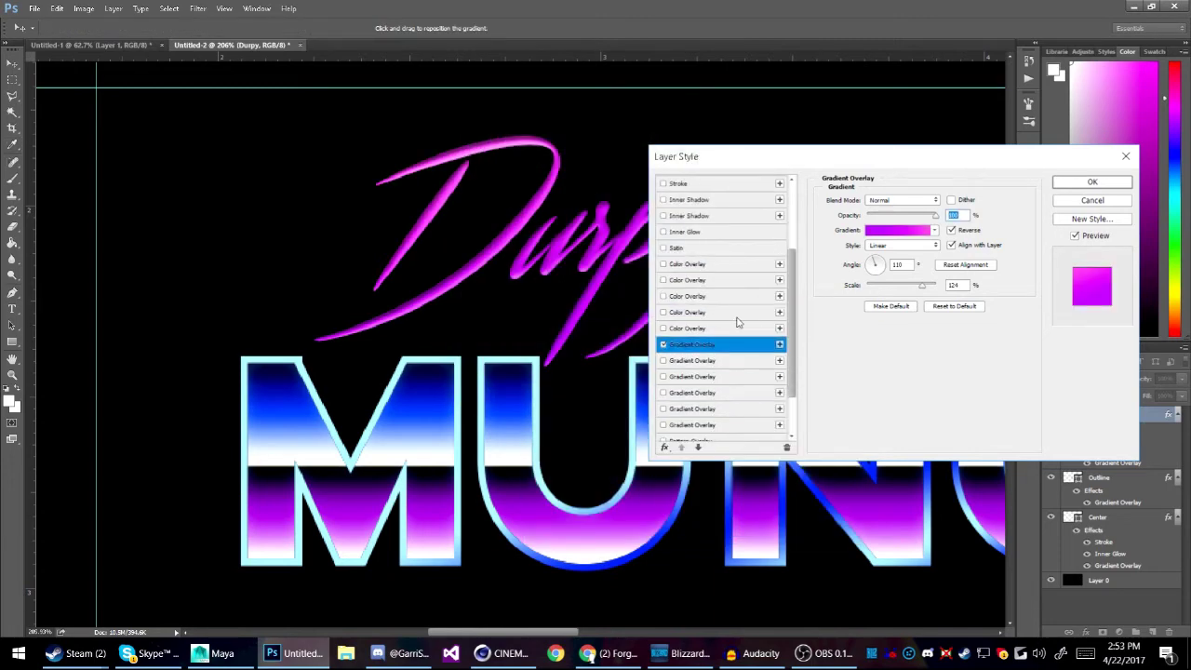
scroll(673, 410, "down", 1)
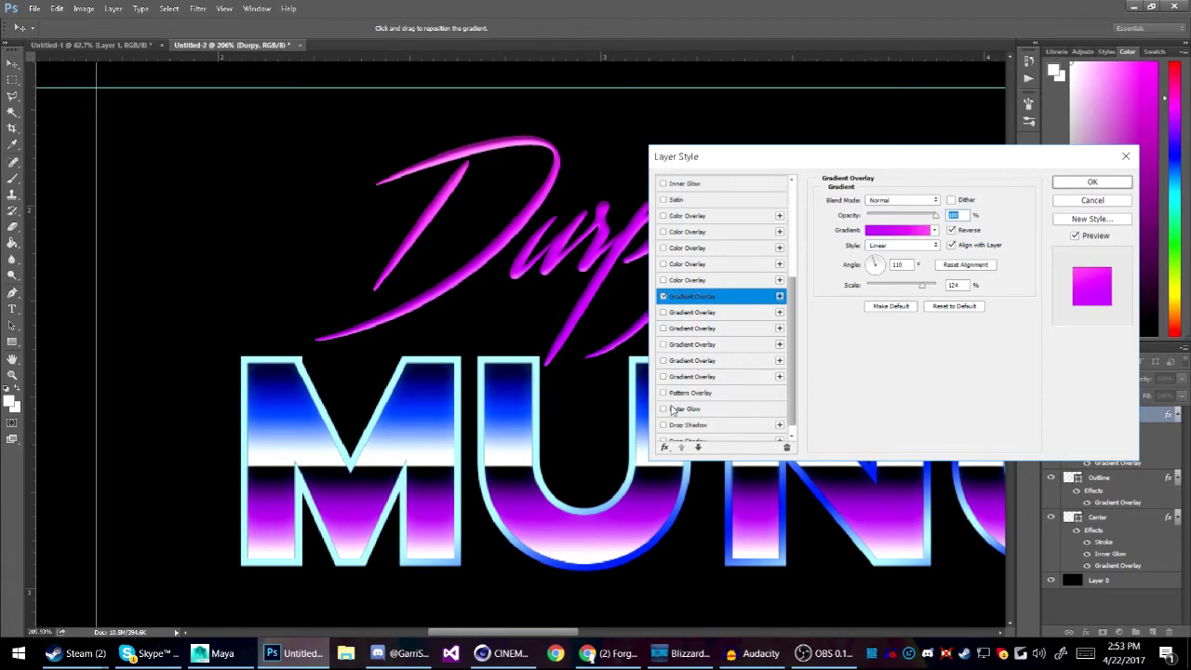
left_click(663, 409)
left_click(700, 424)
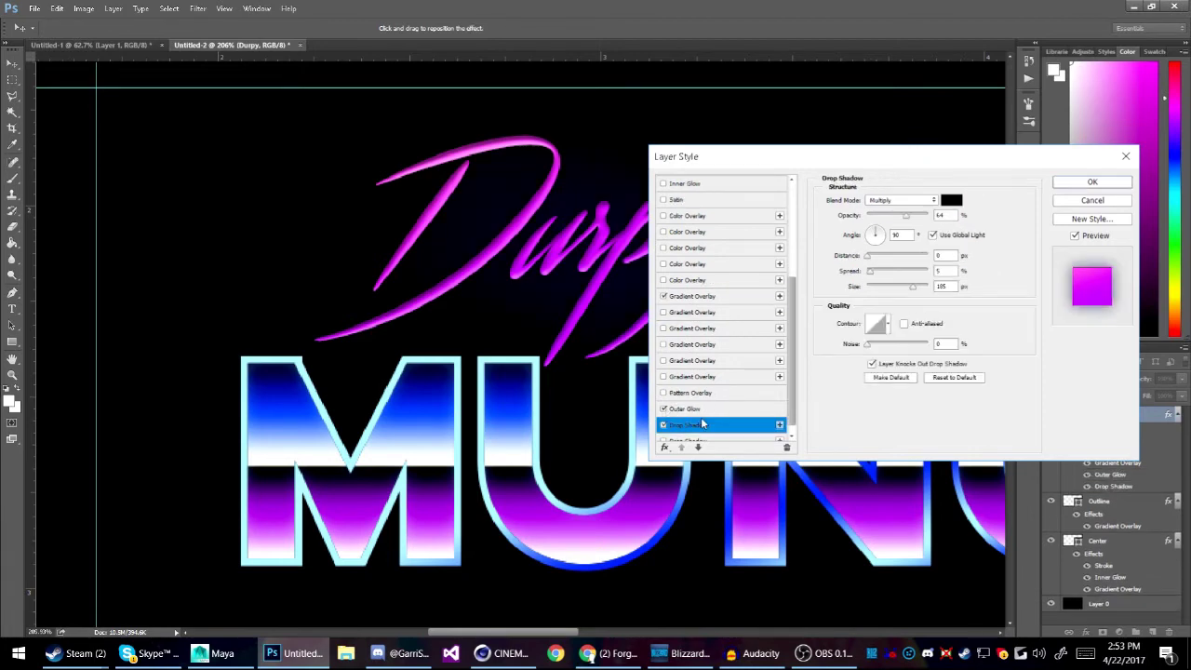
left_click(664, 426)
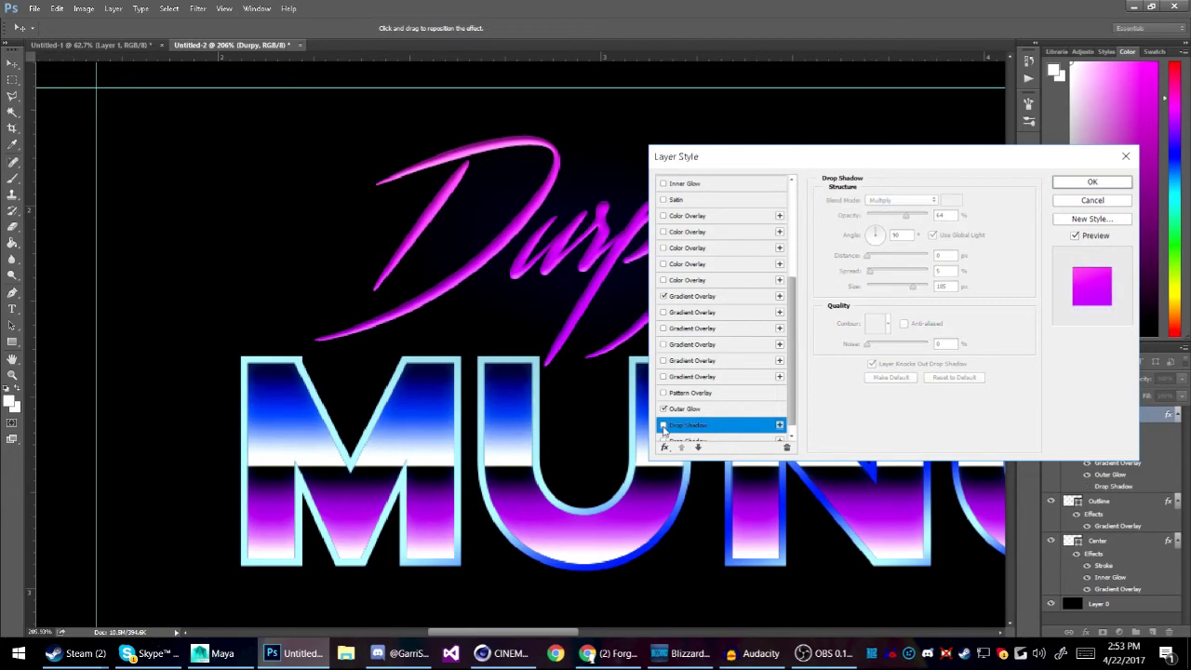
Step: Set the outer glow's color to fully saturated magenta (f600ff)
left_click(689, 409)
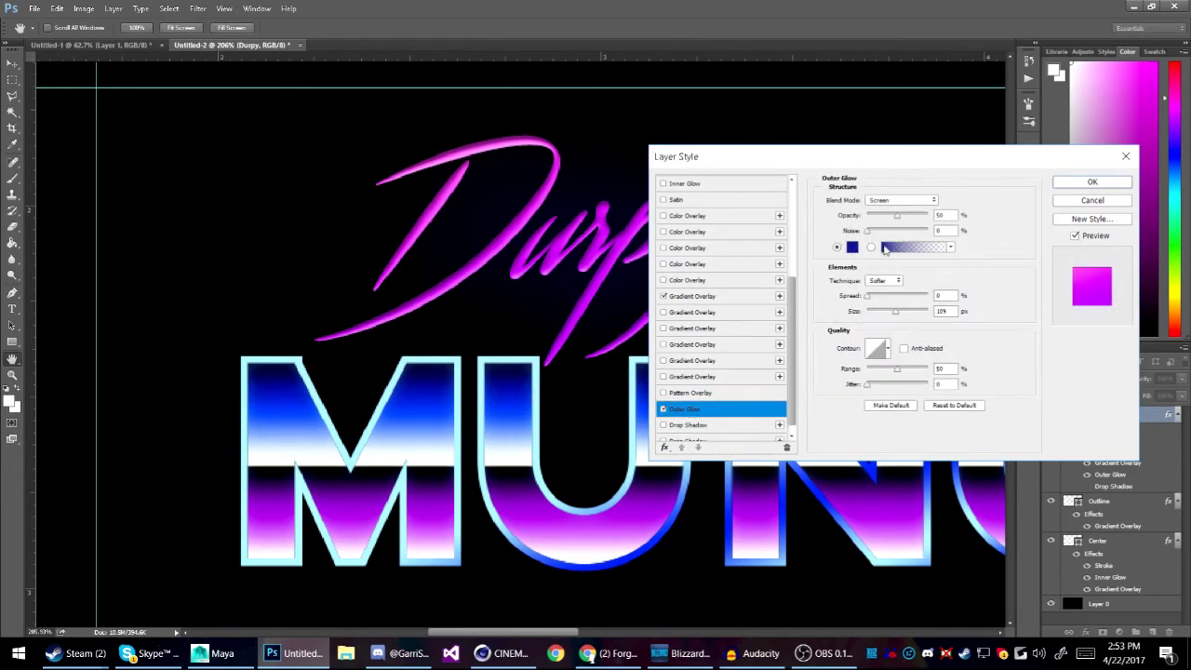
left_click(852, 246)
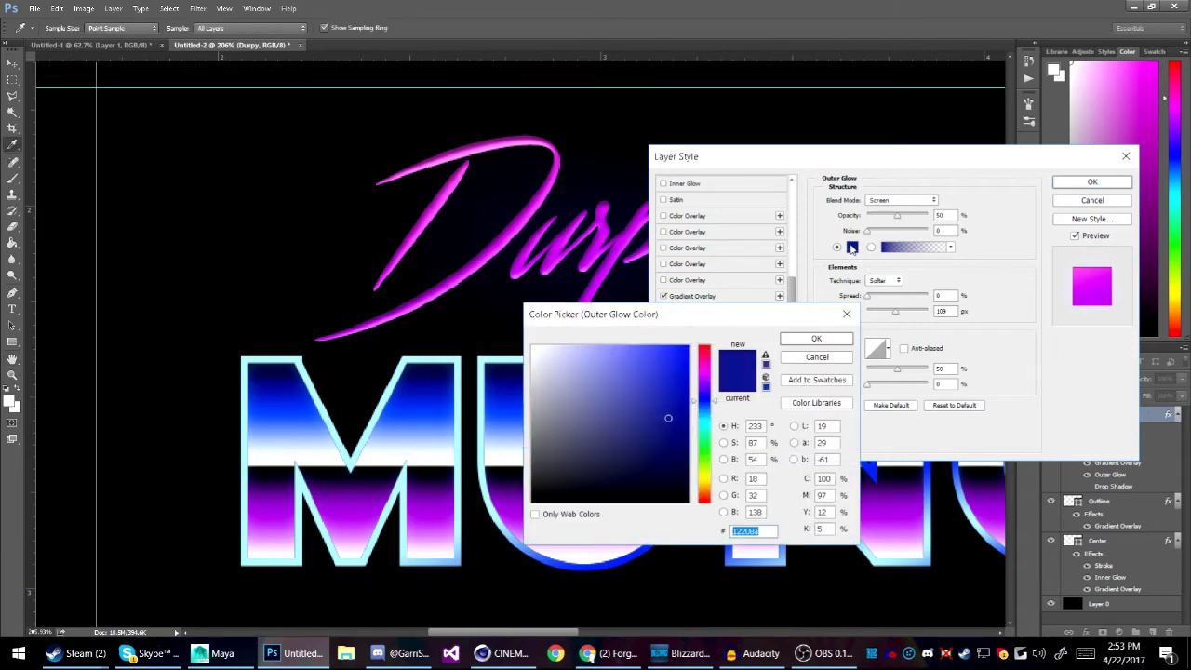
left_click_drag(703, 384, 708, 373)
left_click_drag(607, 437, 871, 167)
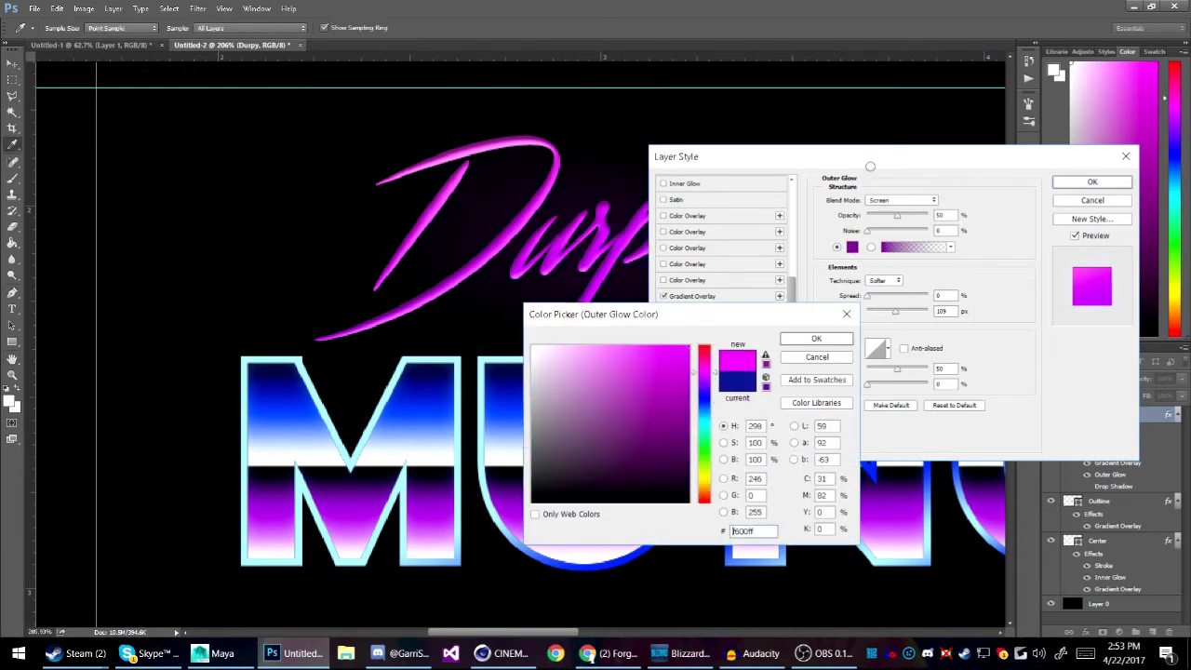
left_click(798, 343)
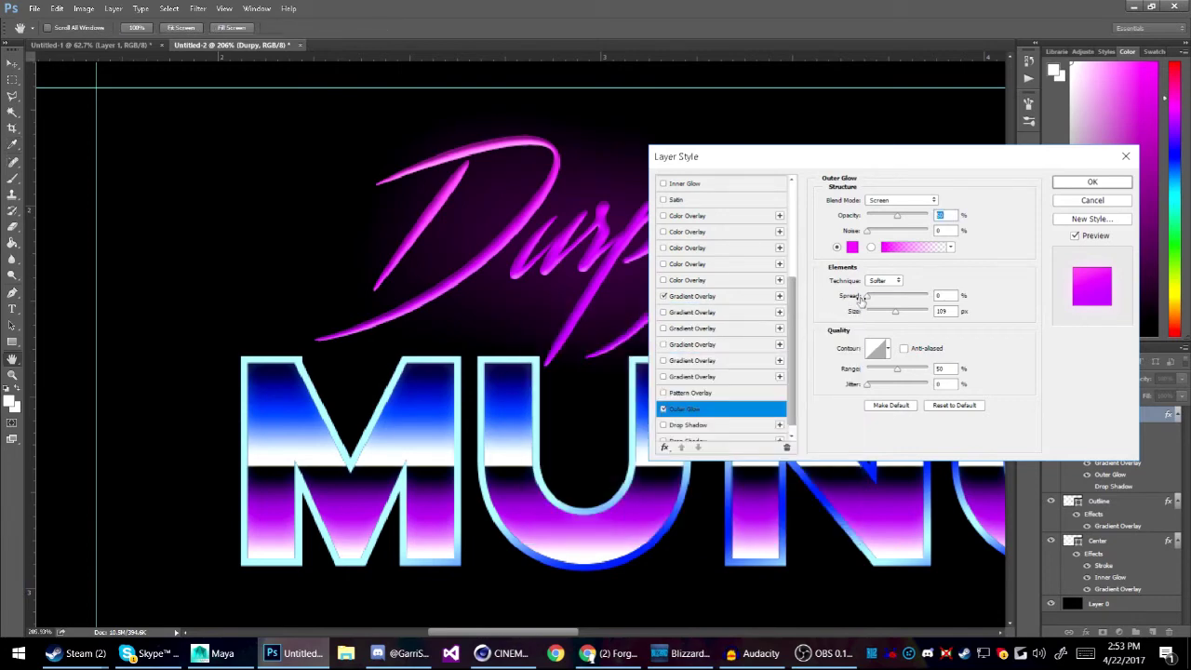
Step: Set the outer glow's spread to 2%, size to 32 px and range to 44%, reduce its opacity, and apply the layer style
mouse_move(865, 298)
left_mouse_down()
mouse_move(882, 298)
mouse_move(869, 301)
left_mouse_up()
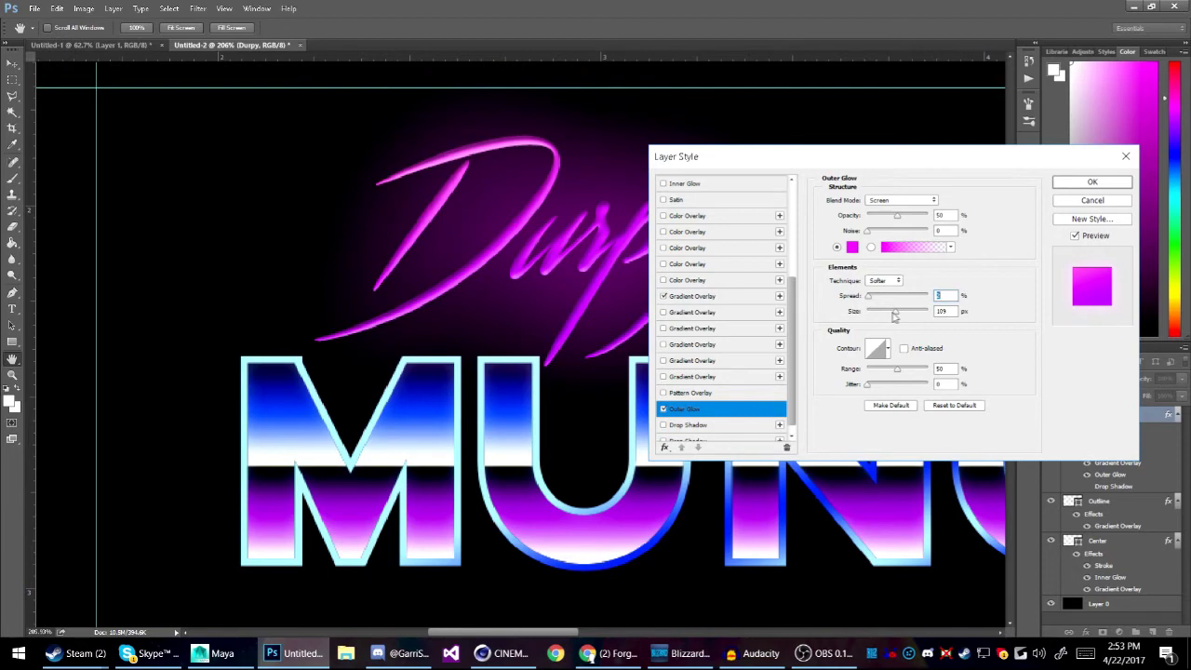
mouse_move(894, 317)
left_mouse_down()
mouse_move(920, 312)
mouse_move(880, 333)
left_mouse_up()
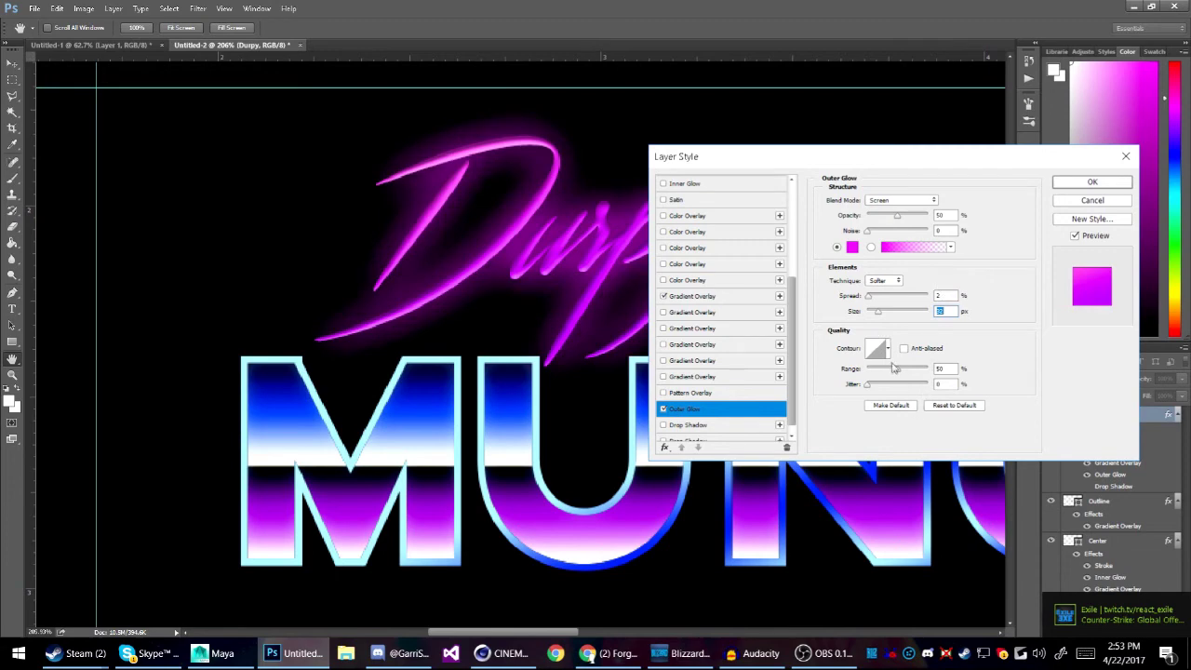
mouse_move(902, 374)
left_mouse_down()
mouse_move(913, 374)
mouse_move(901, 374)
left_mouse_up()
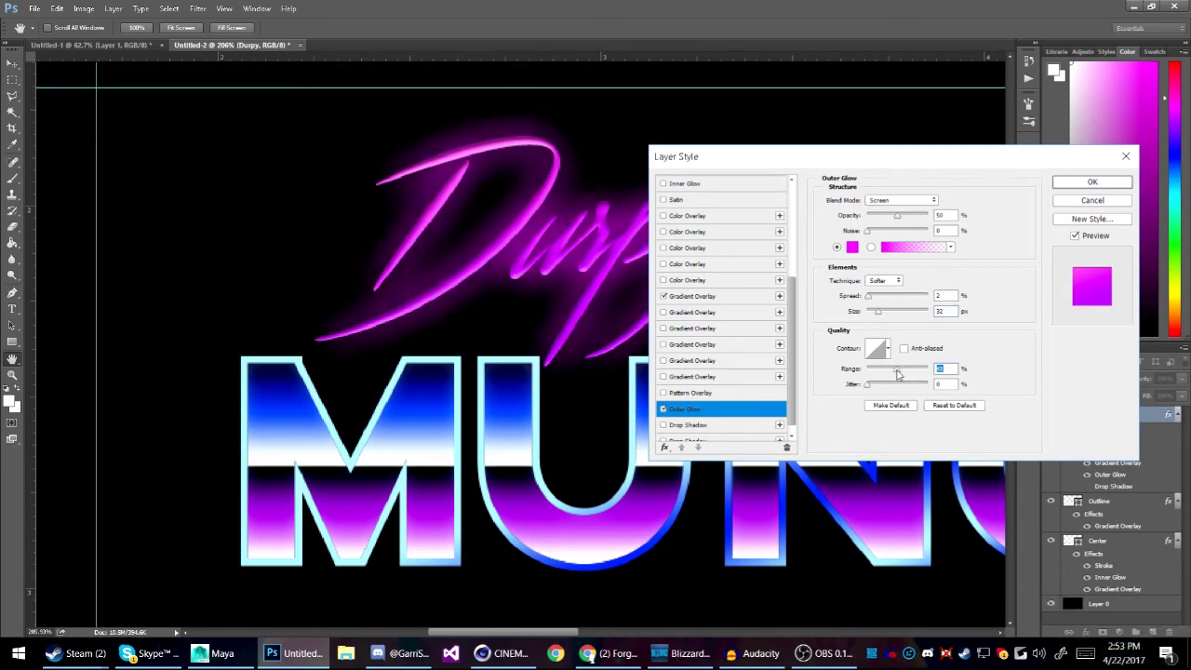
left_click_drag(897, 374, 906, 374)
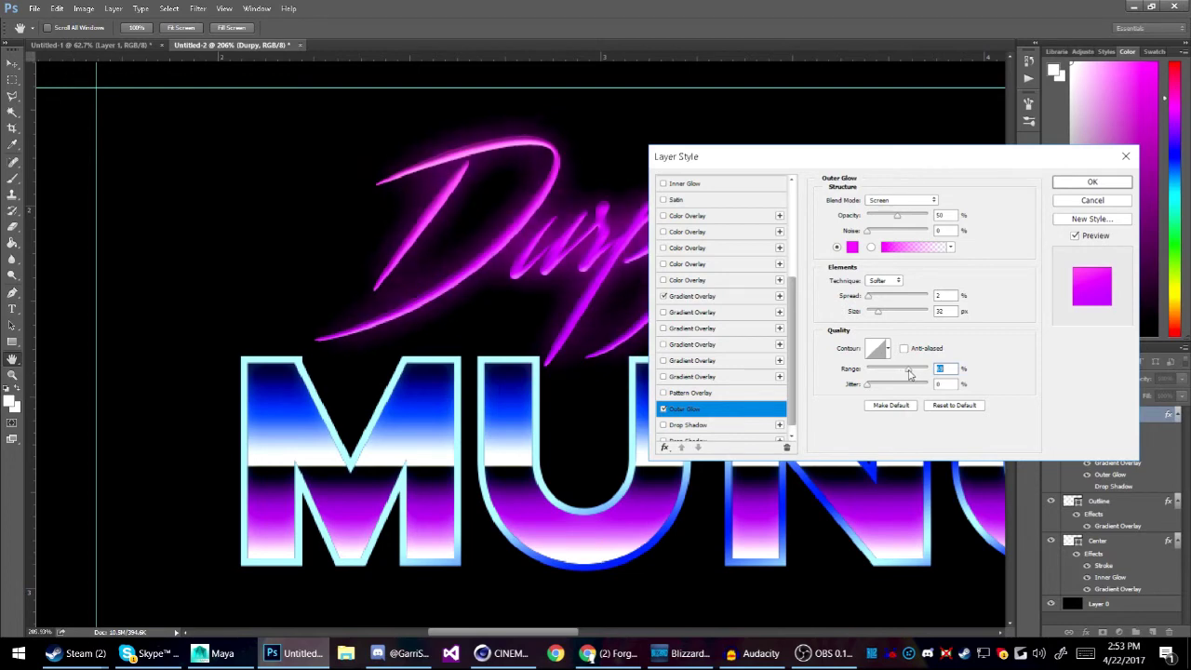
mouse_move(899, 375)
left_mouse_down()
mouse_move(868, 389)
mouse_move(893, 374)
left_mouse_up()
left_click_drag(898, 216, 888, 216)
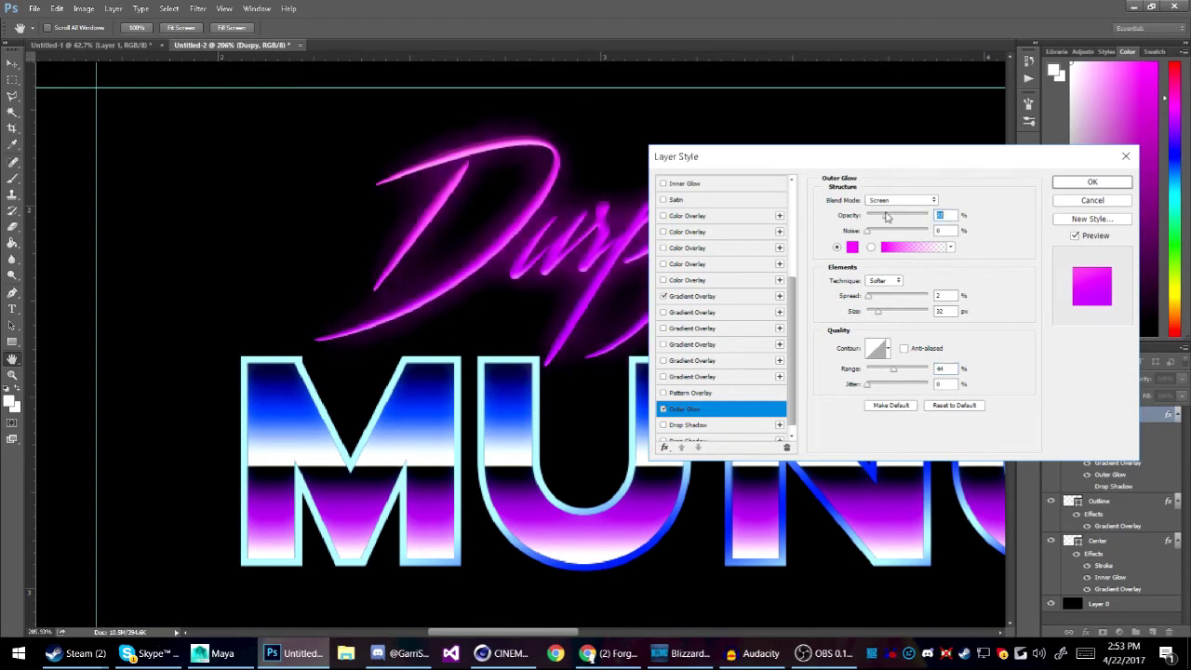
scroll(744, 340, "down", 1)
left_click(1094, 201)
Step: Examine the glowing Durpy script against the whole MUNCHKIN lettering and inspect the first letters up close
scroll(904, 254, "down", 3)
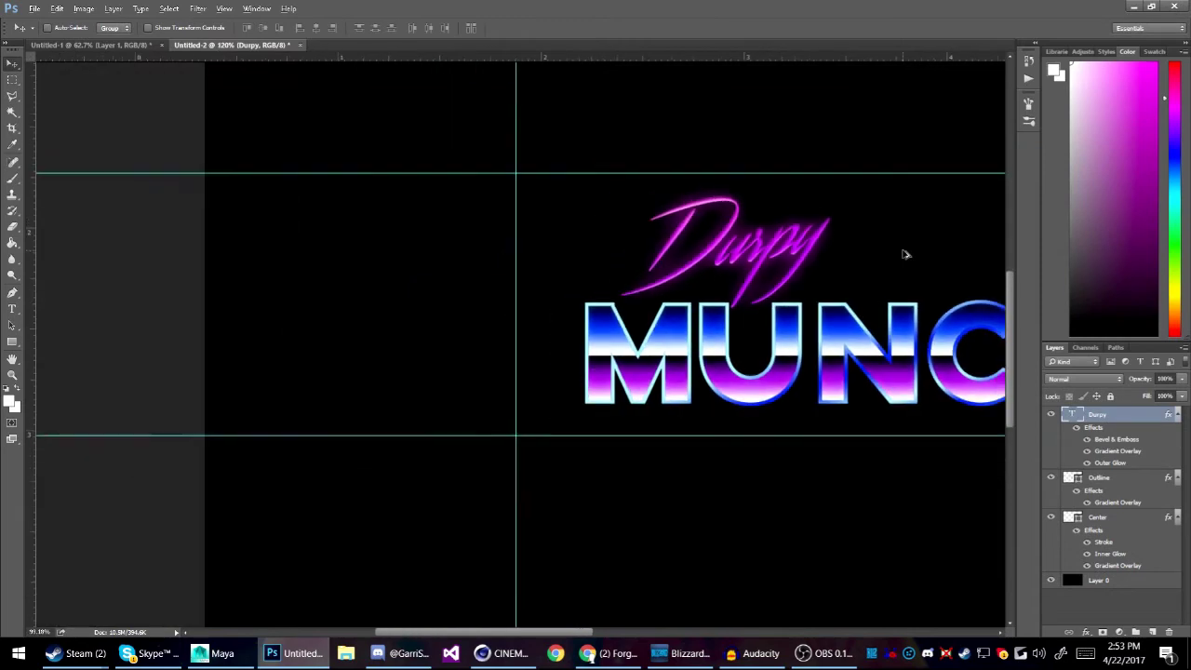
scroll(904, 253, "down", 3)
scroll(638, 285, "up", 4)
key("alt")
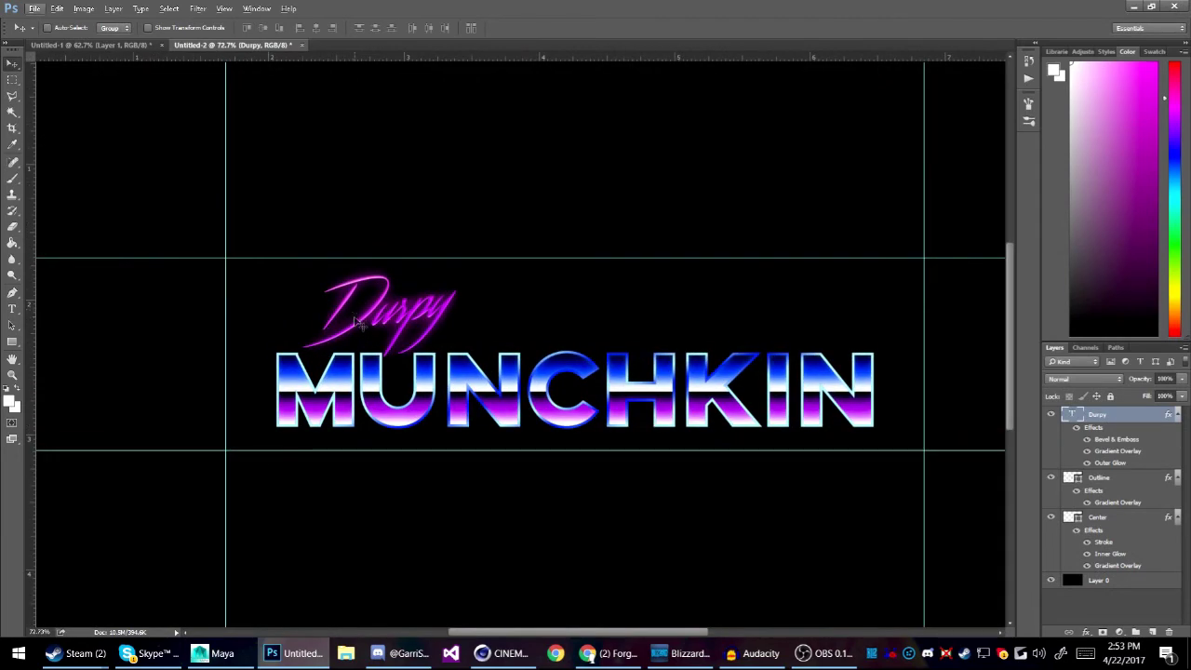
scroll(356, 316, "up", 3)
scroll(265, 515, "up", 4)
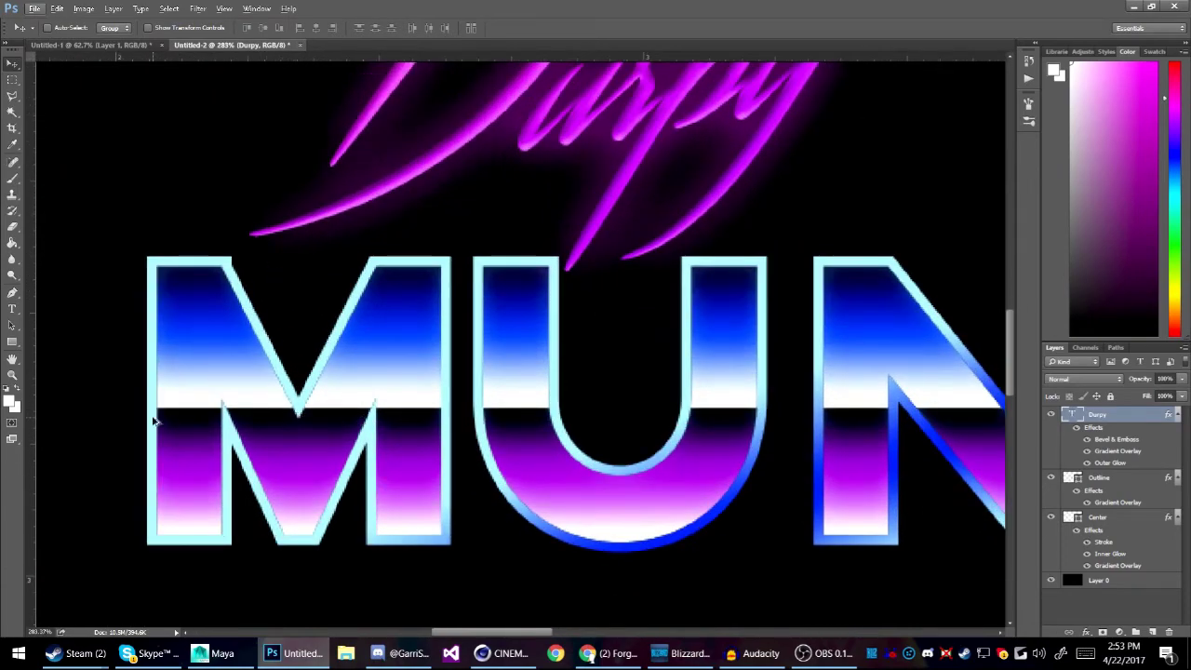
Step: With the Polygonal Lasso, select the mitred horizontal outline segment along the top of the M's first stem
key("l")
key("alt+l")
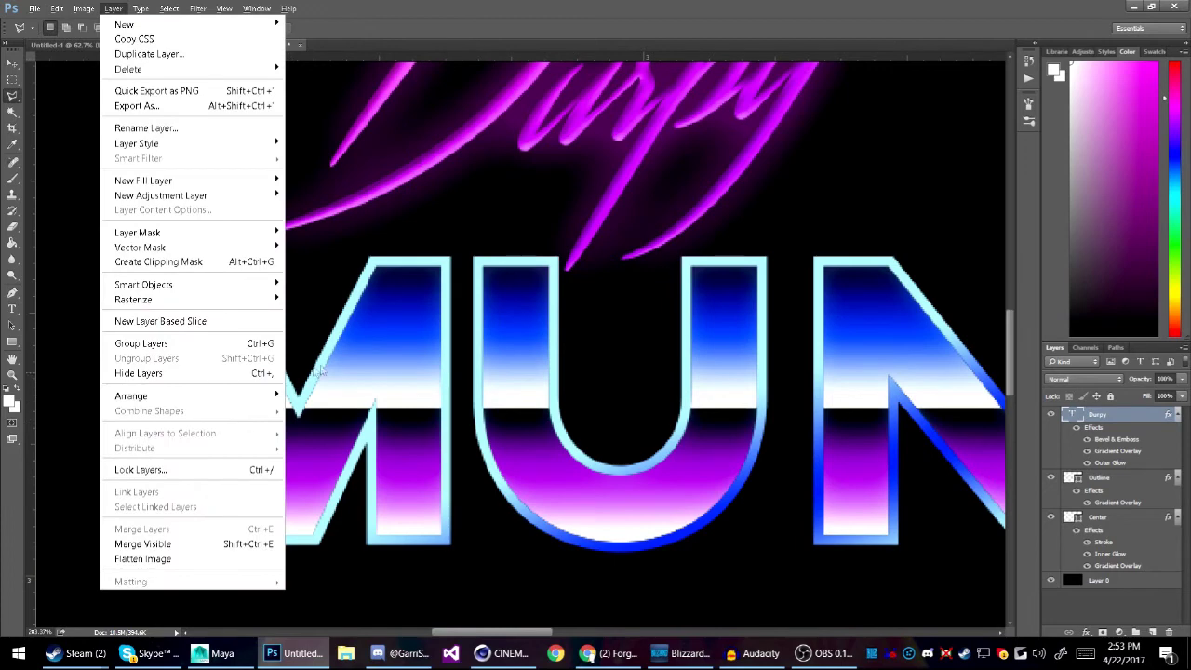
key("Escape")
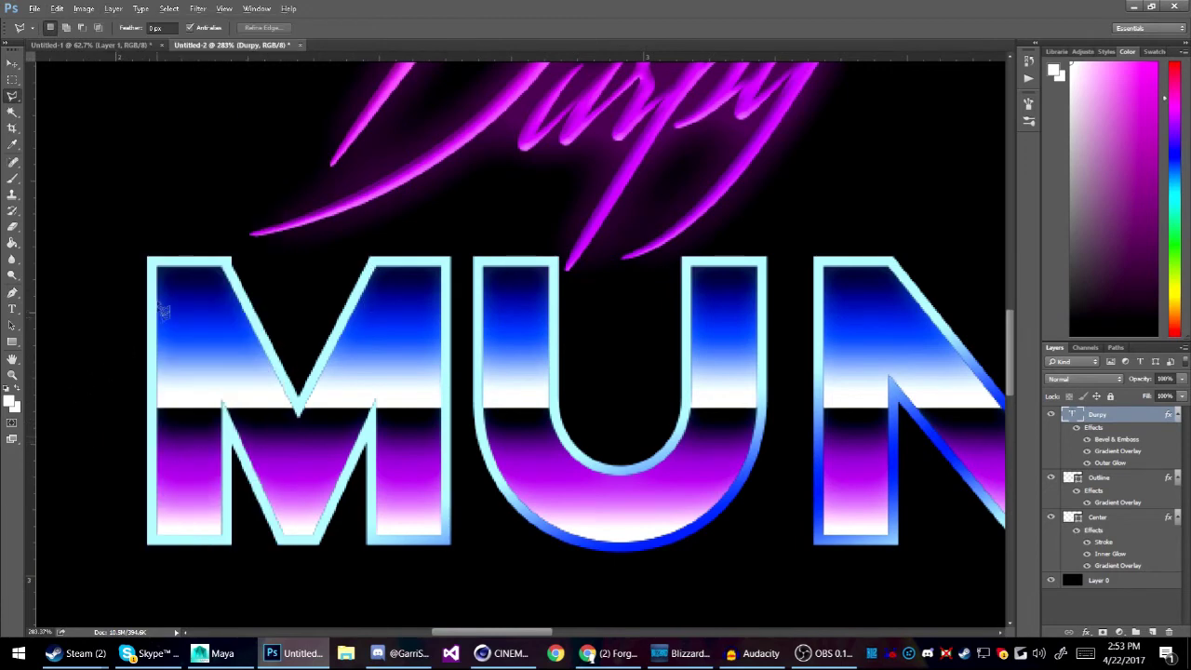
key("alt")
right_click(13, 96)
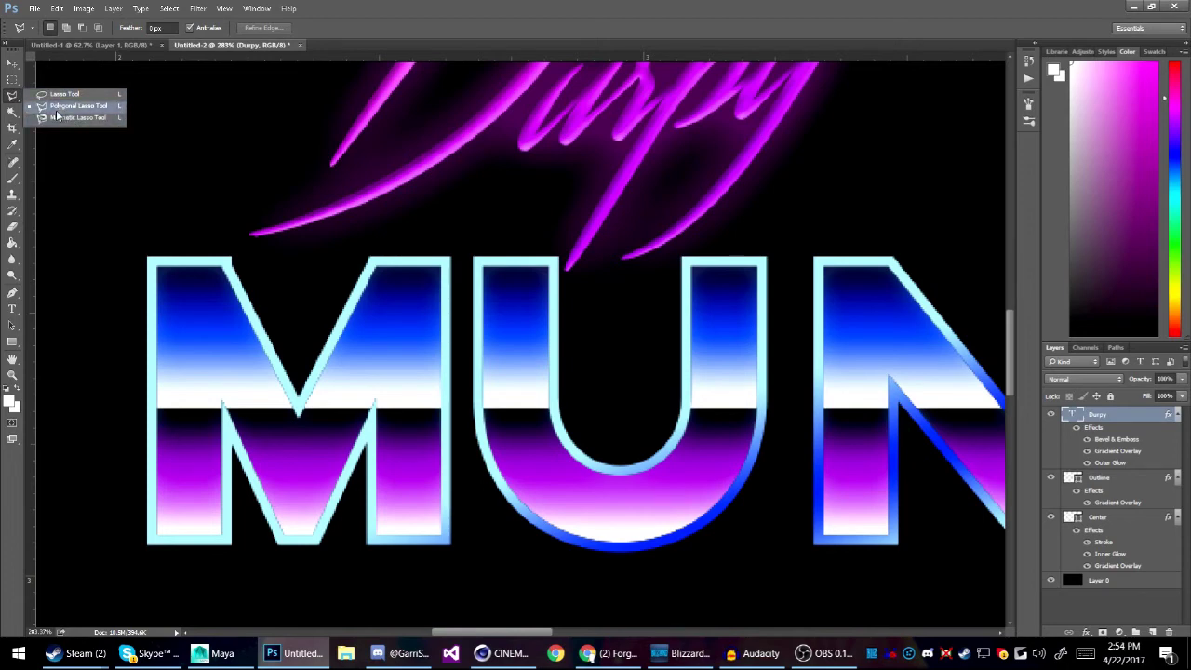
left_click(63, 118)
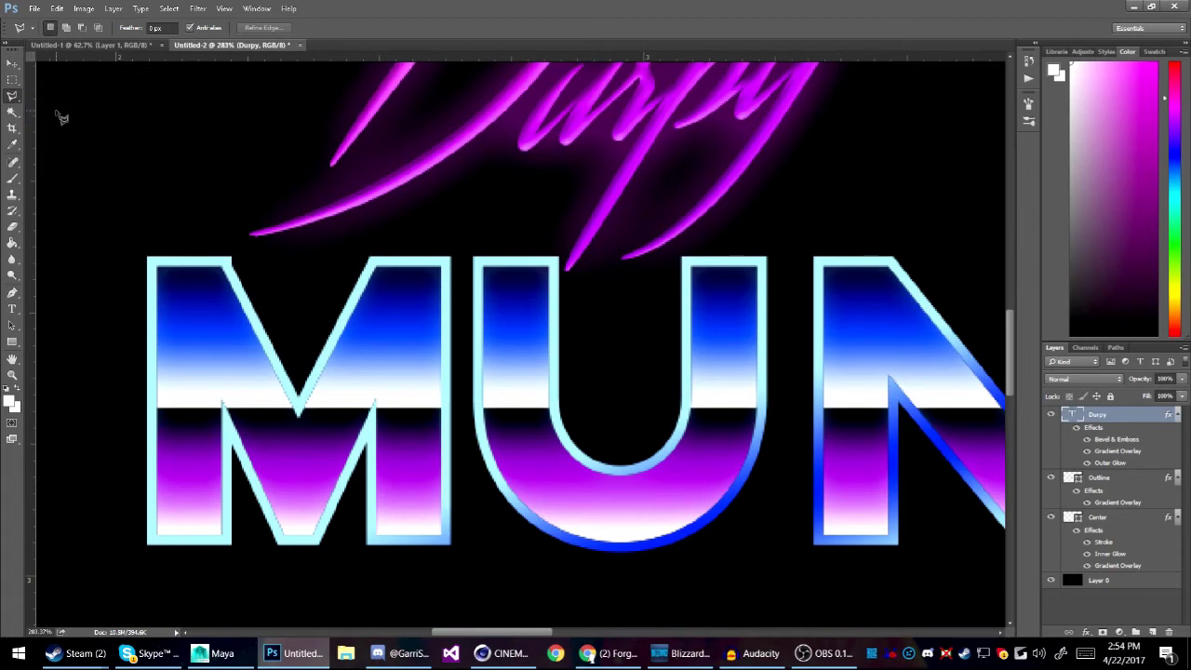
scroll(37, 214, "up", 3)
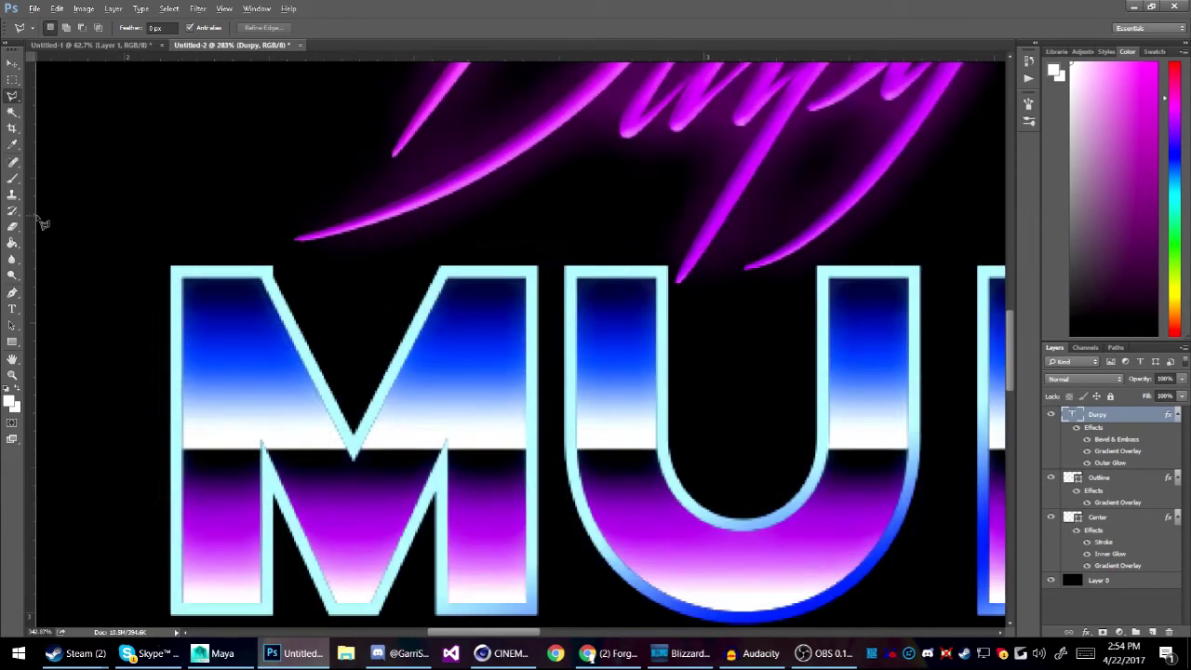
scroll(146, 240, "up", 2)
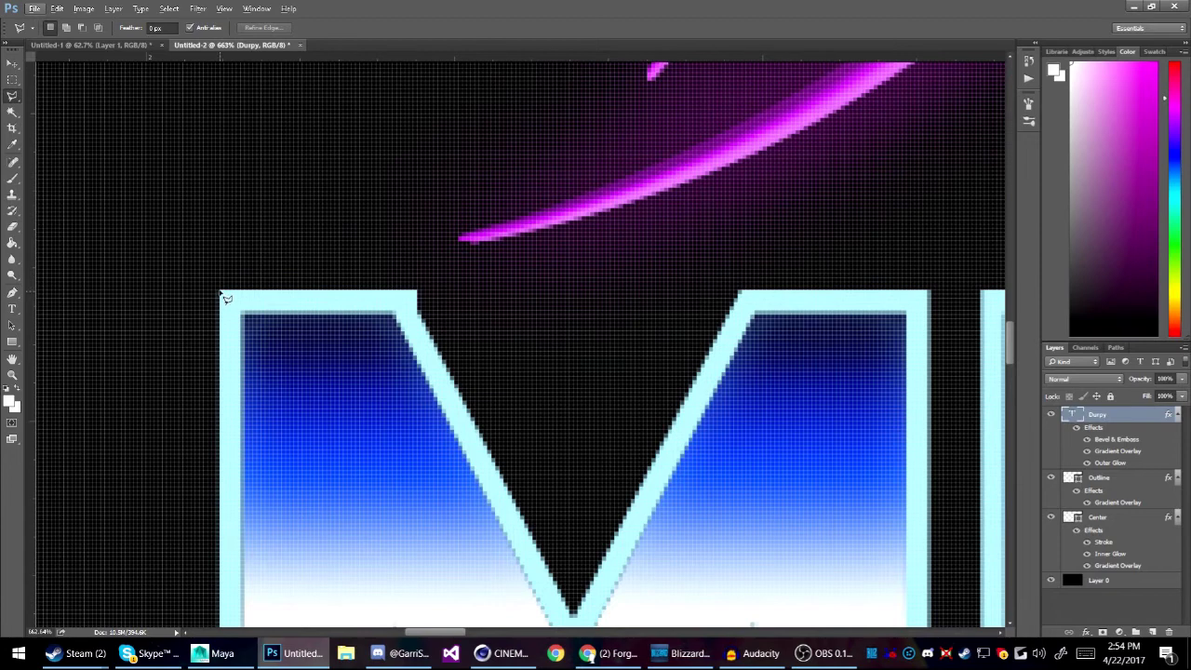
left_click(221, 294)
left_click(245, 315)
left_click(397, 316)
left_click(416, 292)
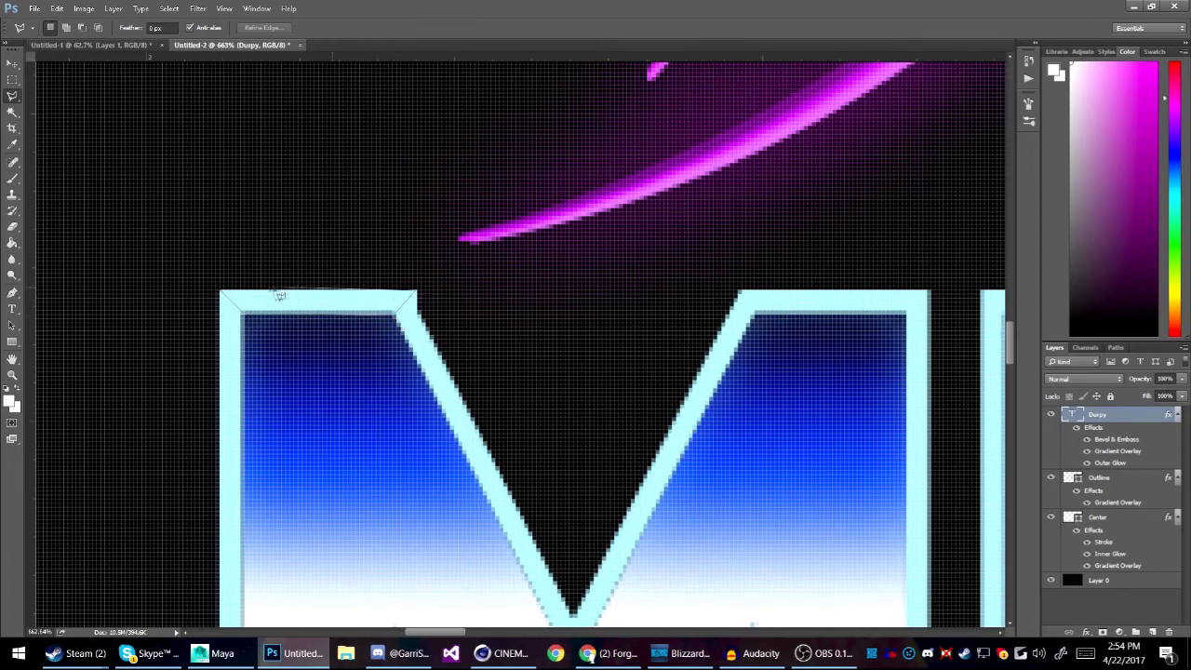
left_click(223, 295)
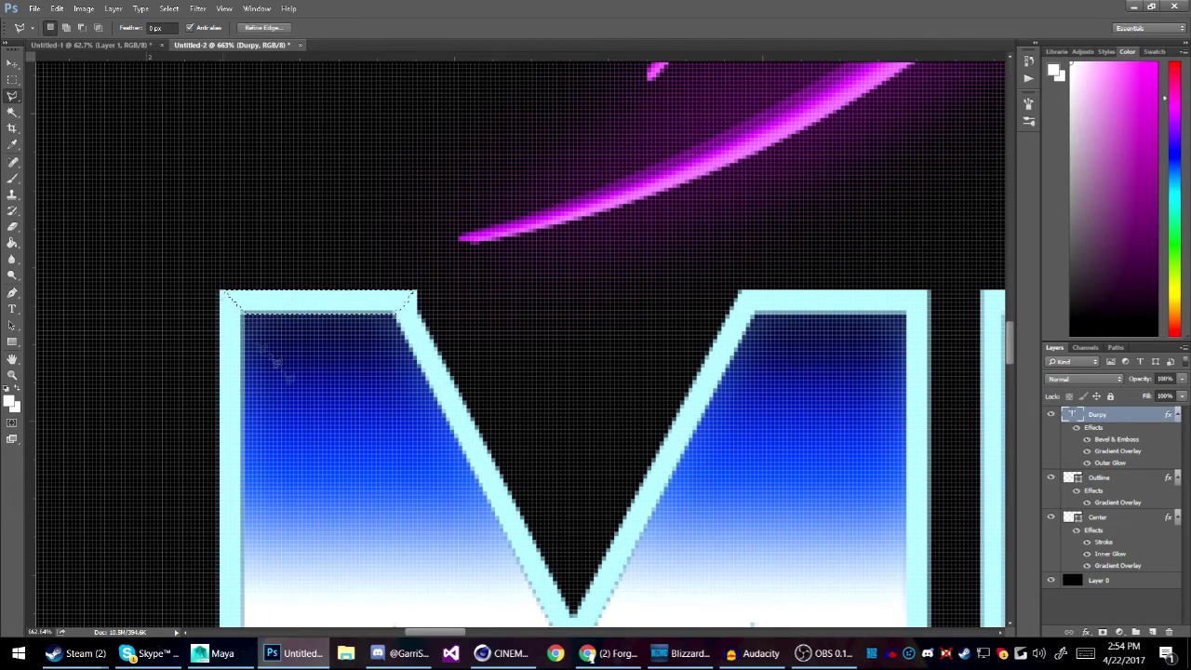
Step: Create a new layer with default settings above the Durpy layer and set the foreground color to black
key("ctrl+shift+n")
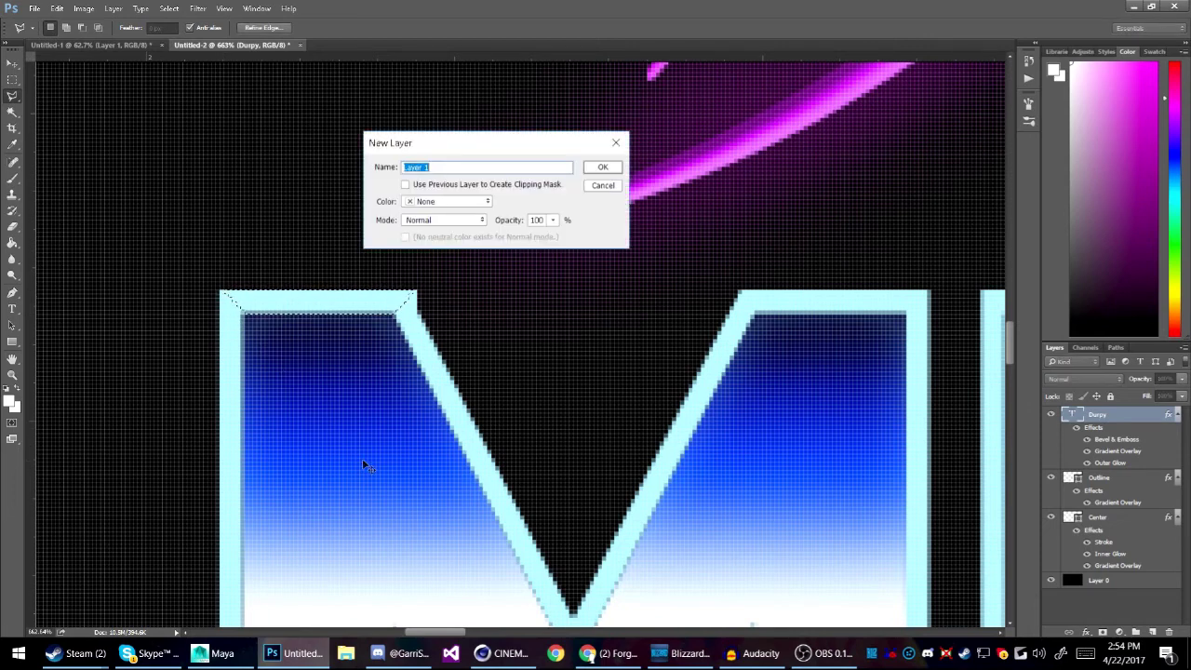
key("Return")
key("v")
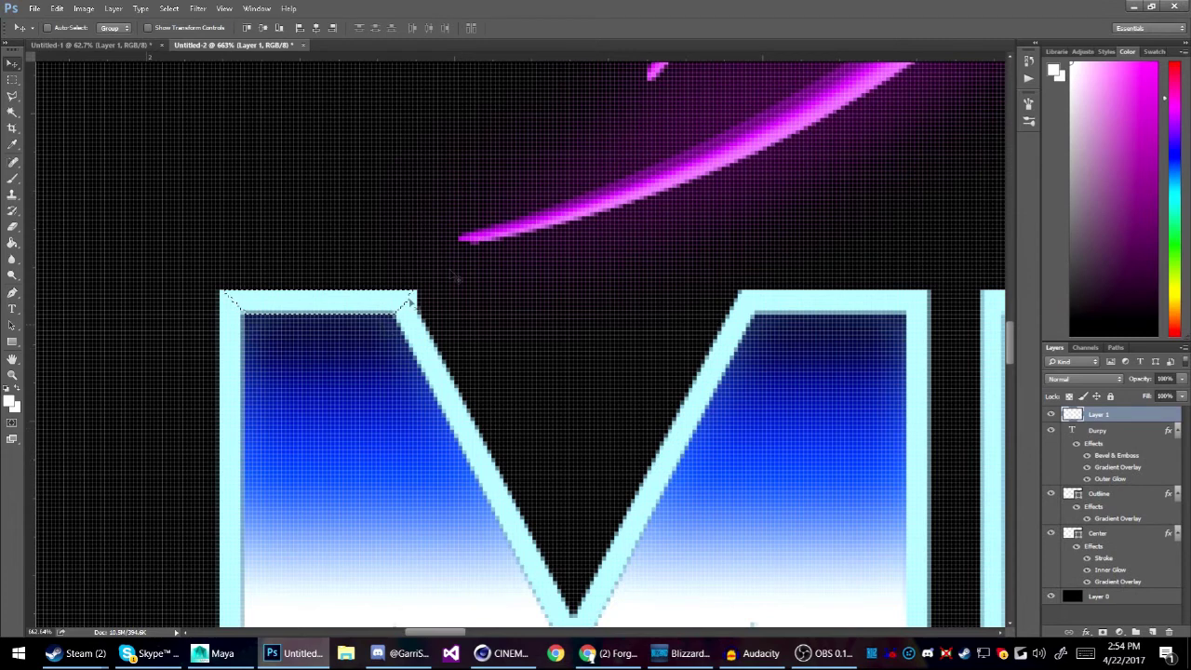
left_click(1070, 333)
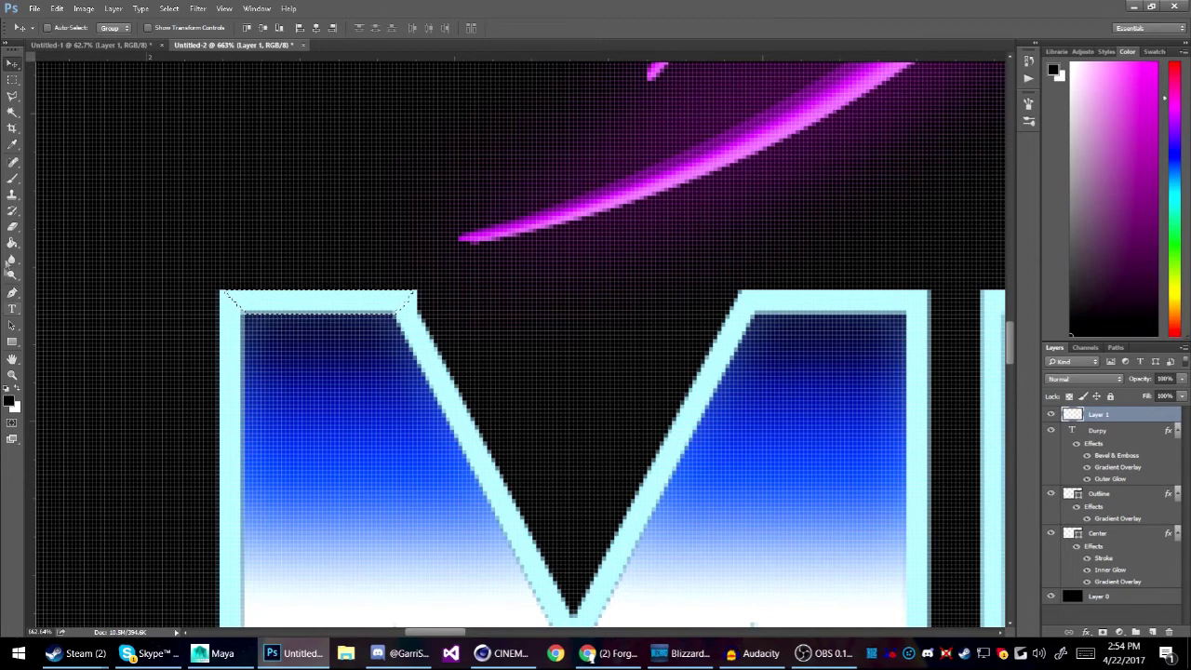
Step: Draw a linear black-to-white gradient in the selected top outline segment, from the M's outer left corner to about two-thirds across
left_click_drag(17, 245, 68, 244)
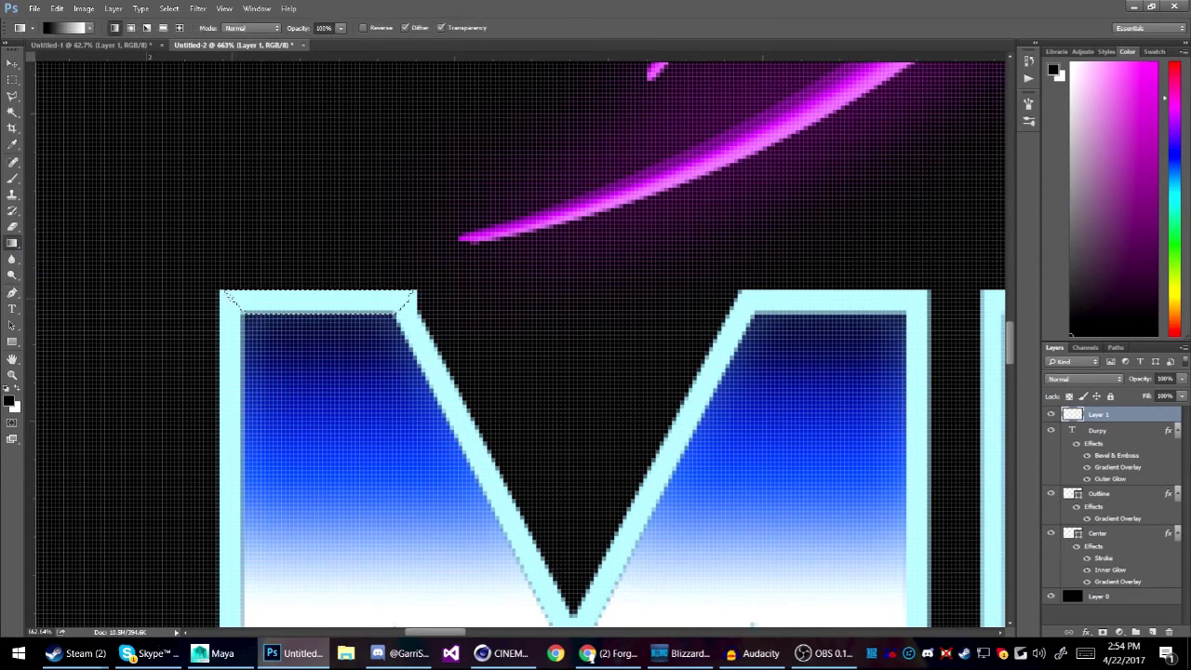
scroll(211, 269, "up", 5)
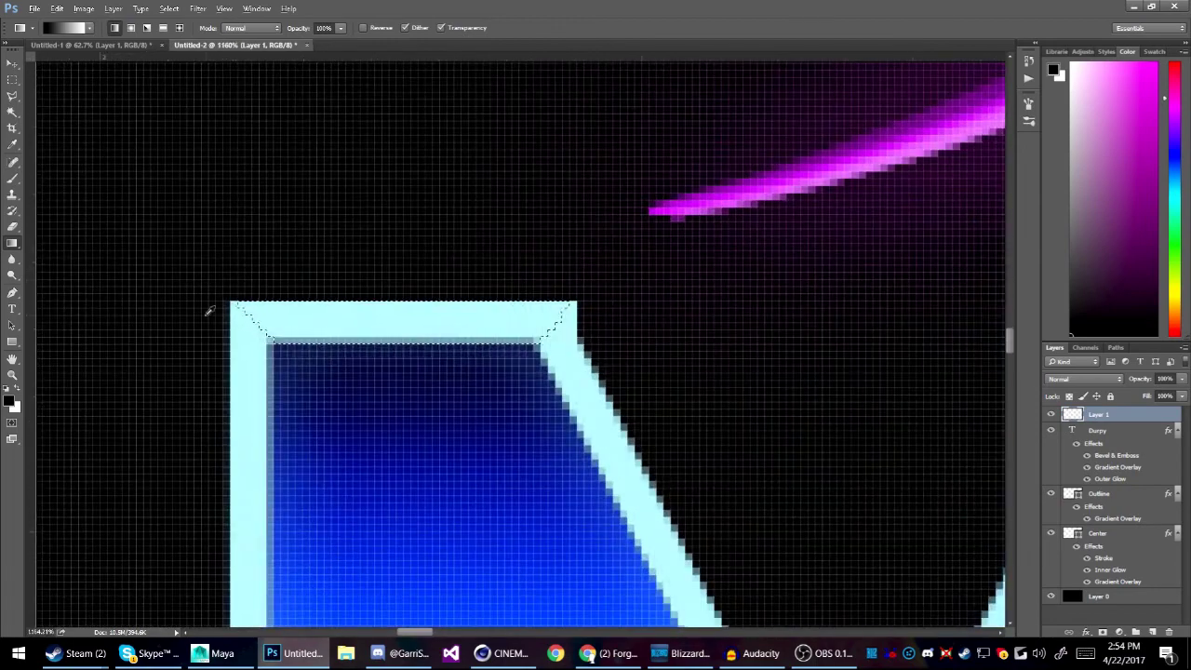
left_click_drag(230, 318, 261, 322)
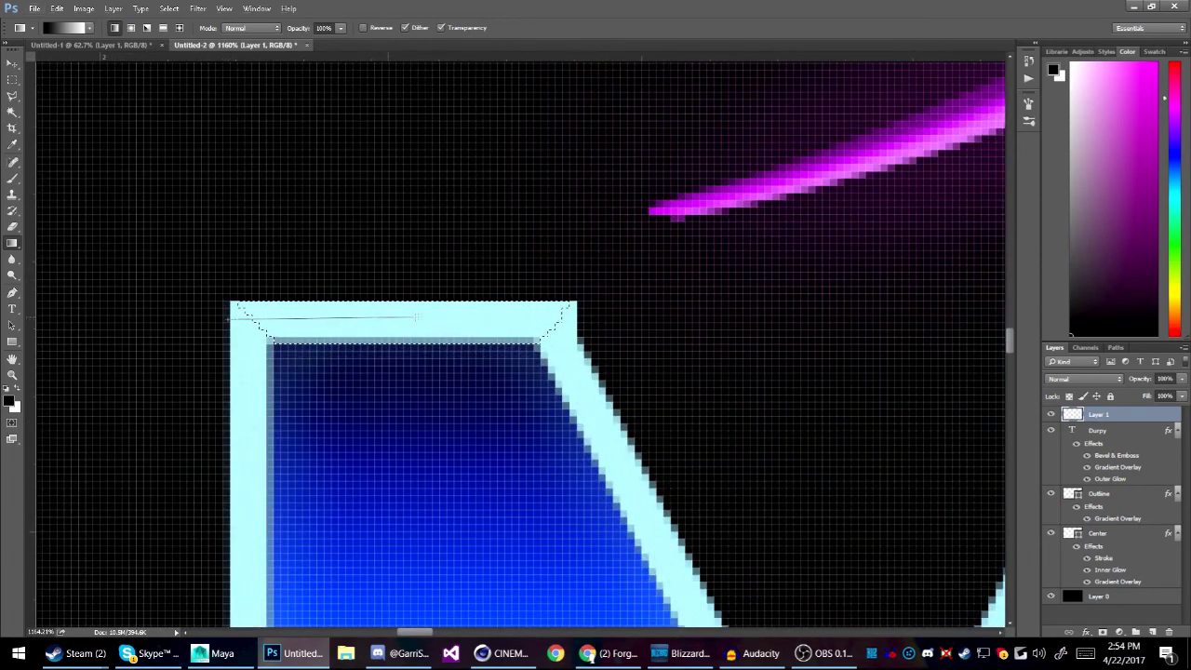
left_click_drag(460, 321, 462, 321)
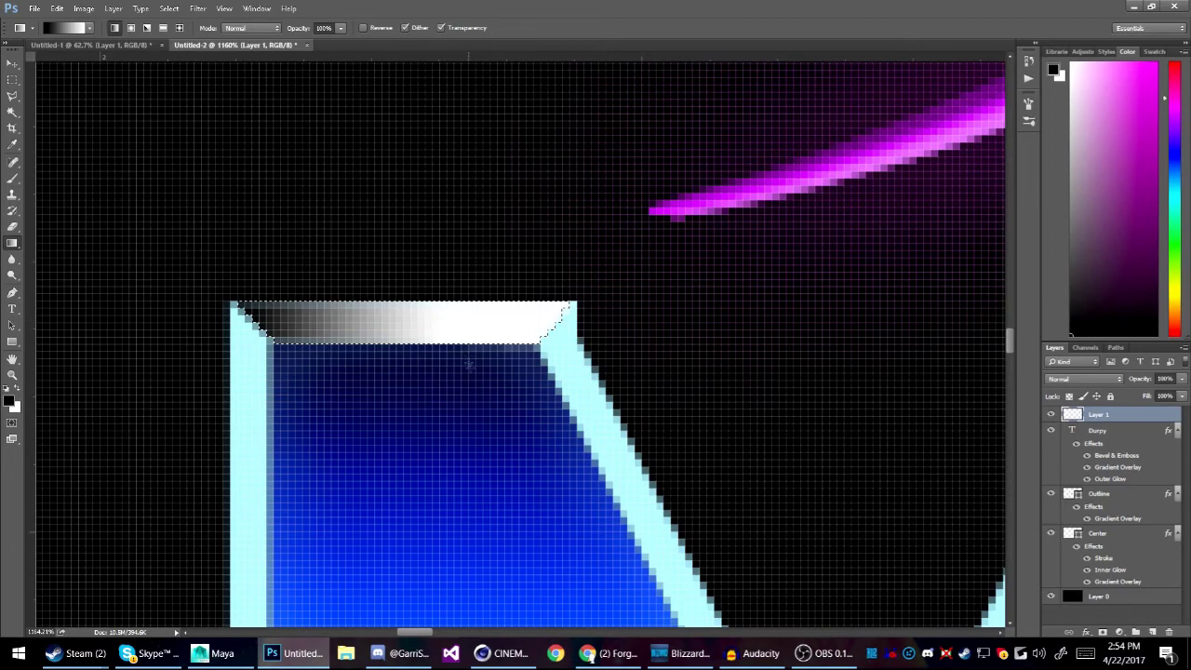
Step: Set Layer 1's blend mode to Color Burn and deselect the outline segment
scroll(458, 391, "down", 2)
scroll(456, 389, "down", 2)
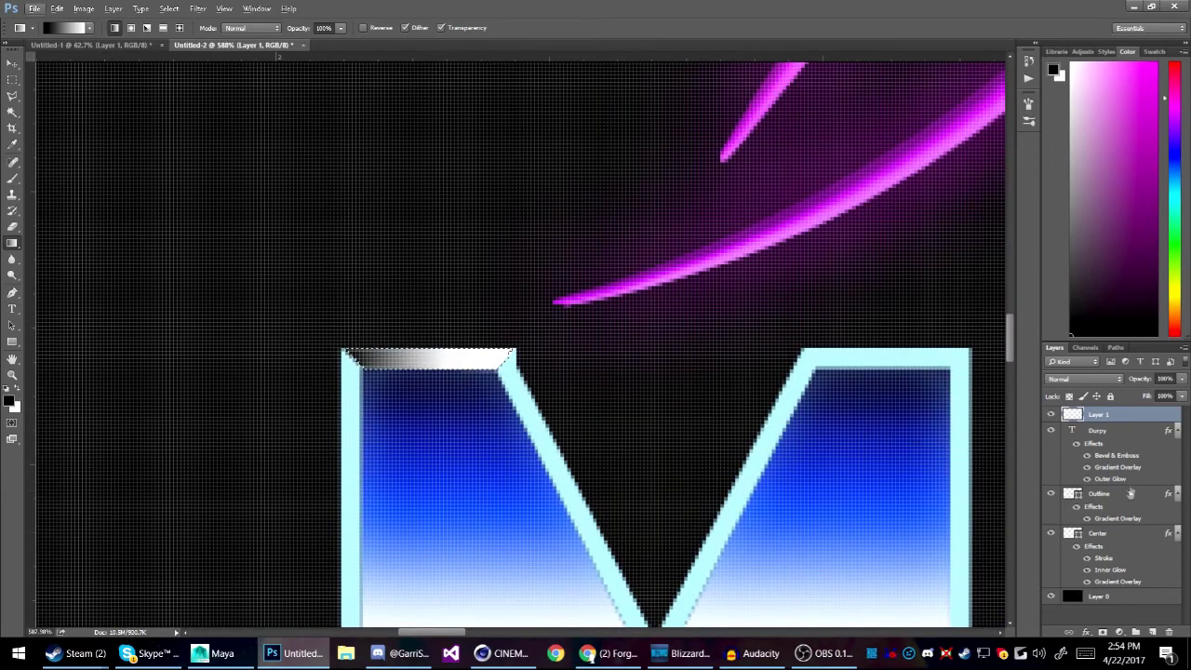
left_click(1083, 380)
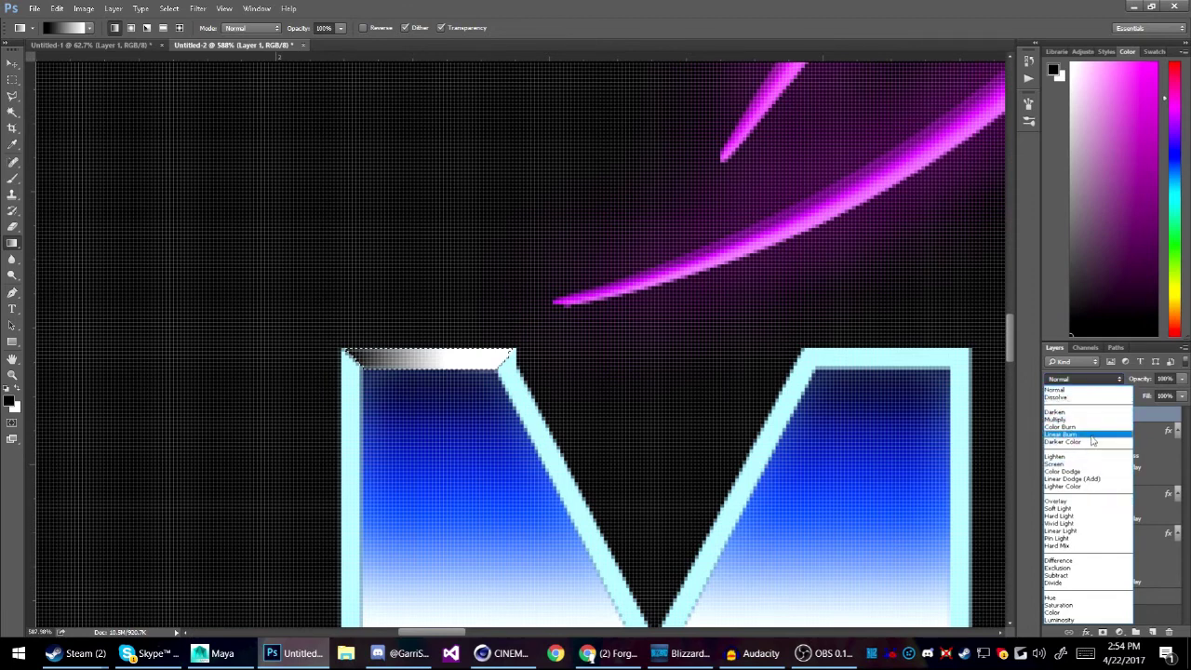
left_click(1061, 426)
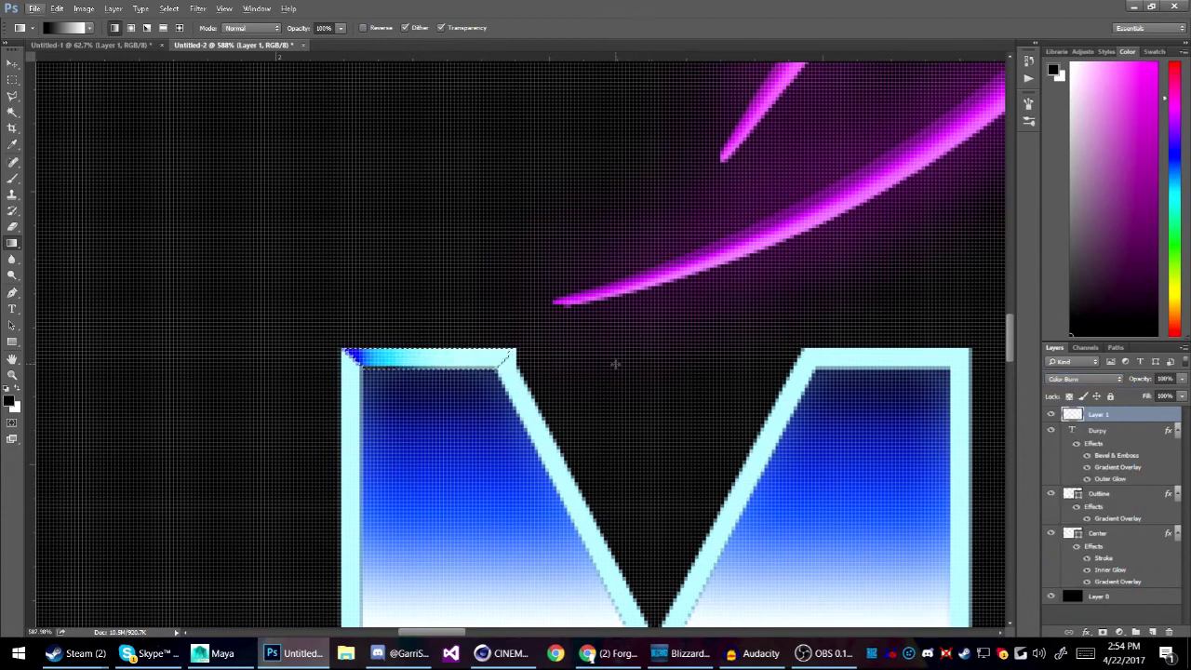
key("ctrl+d")
key("m")
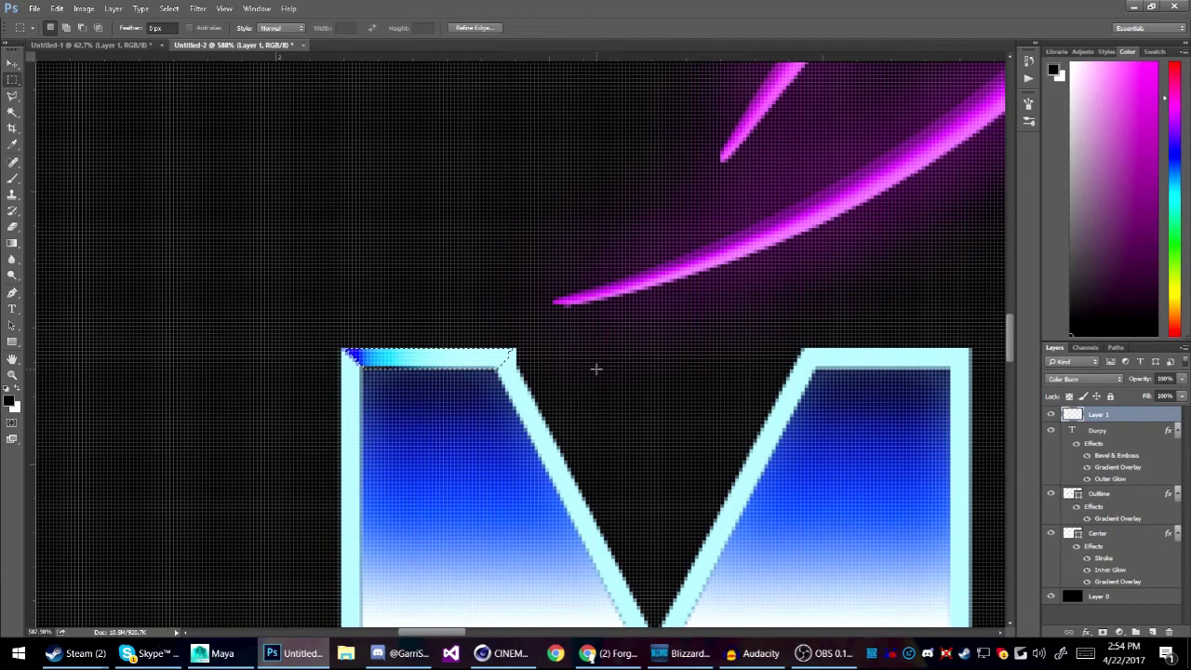
Step: With the Polygonal Lasso, select the M's left diagonal outline segment from the mitred top corner down to the V's point
scroll(577, 354, "down", 2)
scroll(546, 341, "up", 3)
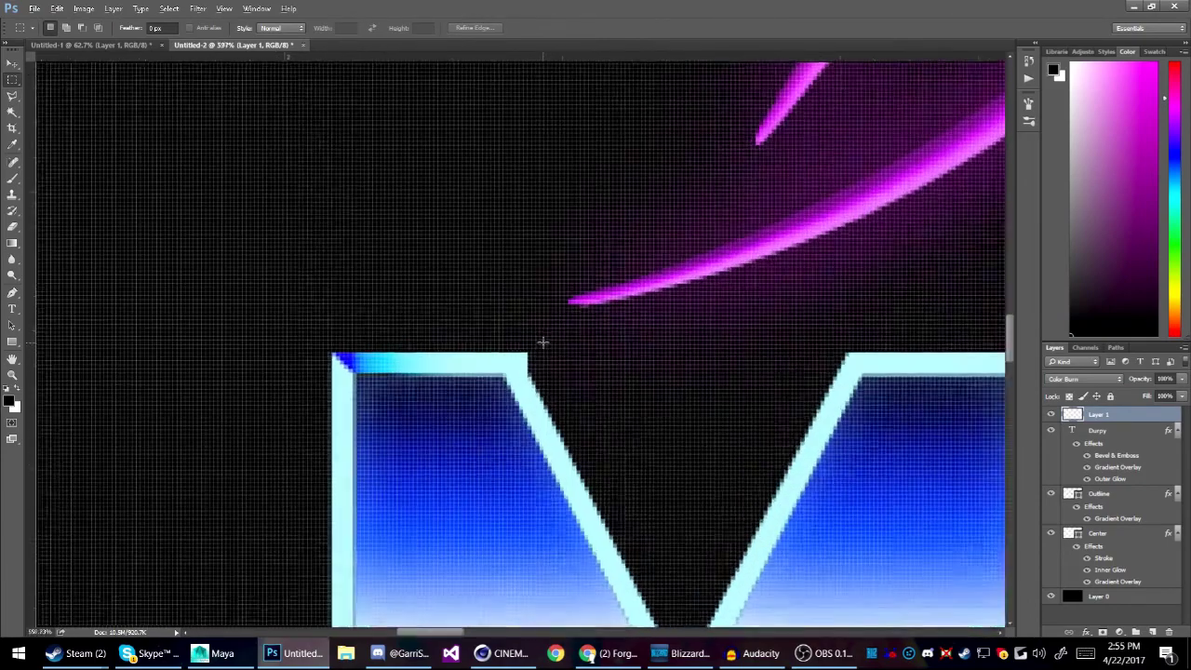
scroll(524, 402, "up", 1)
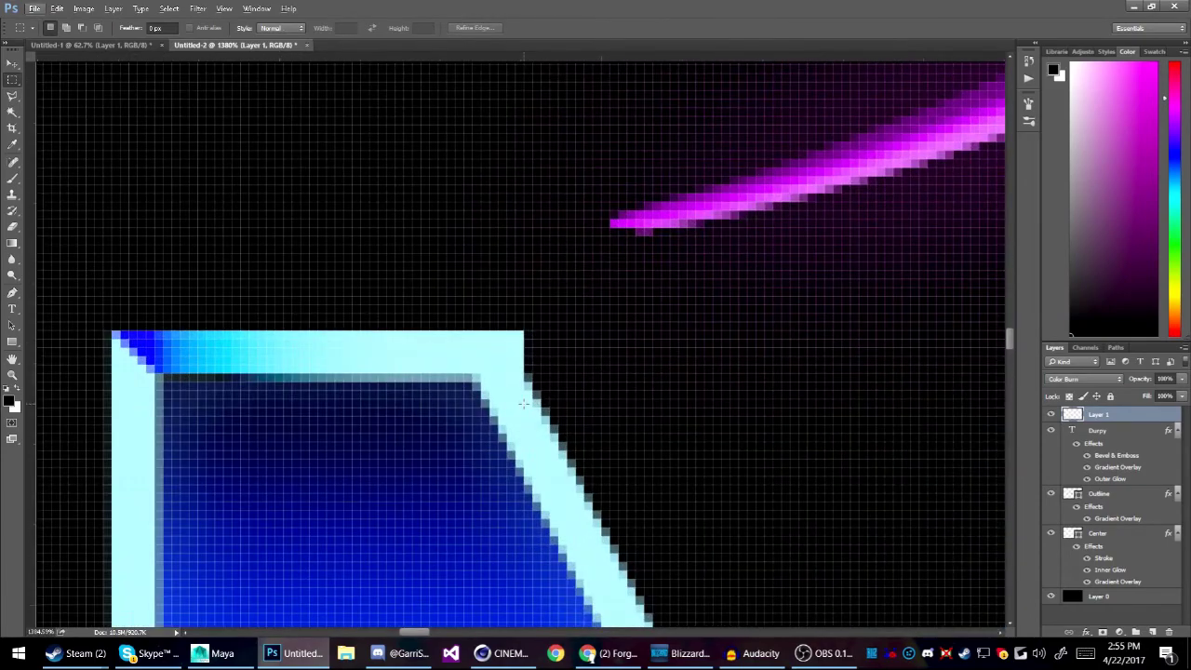
key("alt+l")
key("Escape")
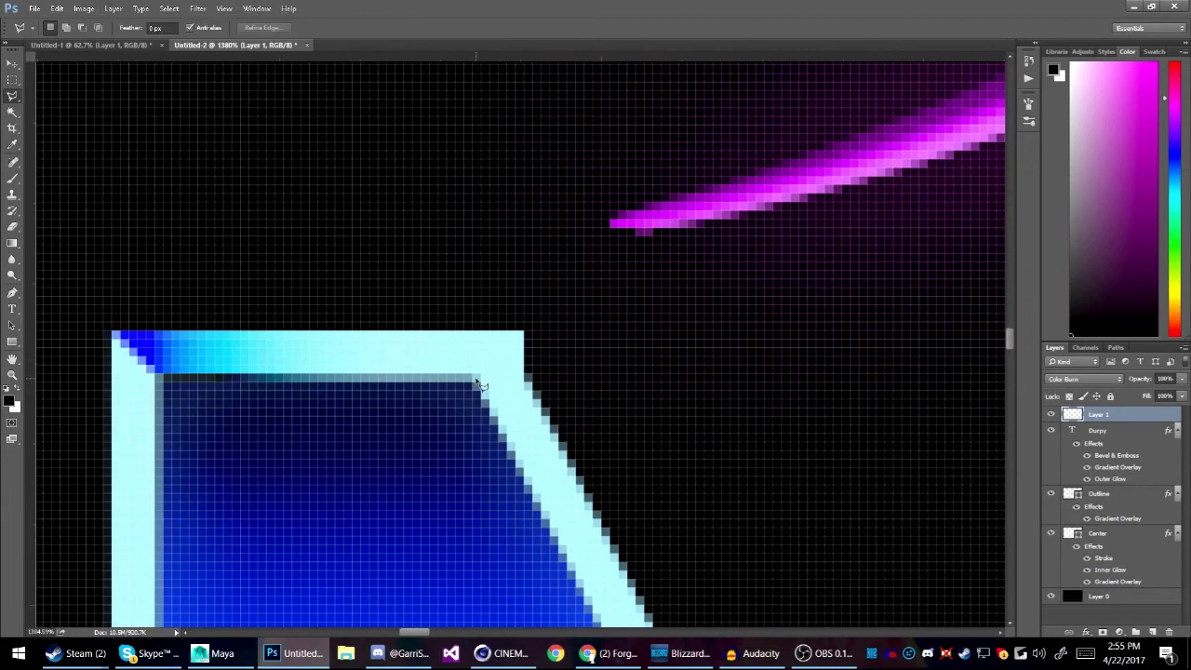
left_click(474, 381)
left_click(525, 333)
left_click(525, 395)
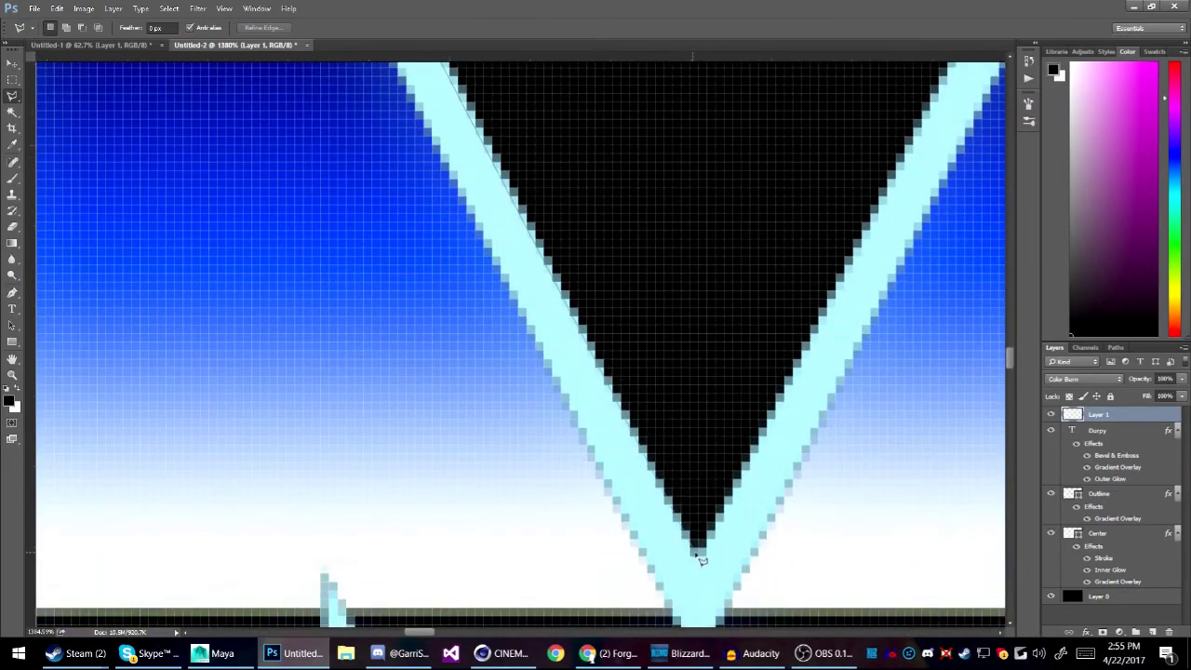
left_click(698, 555)
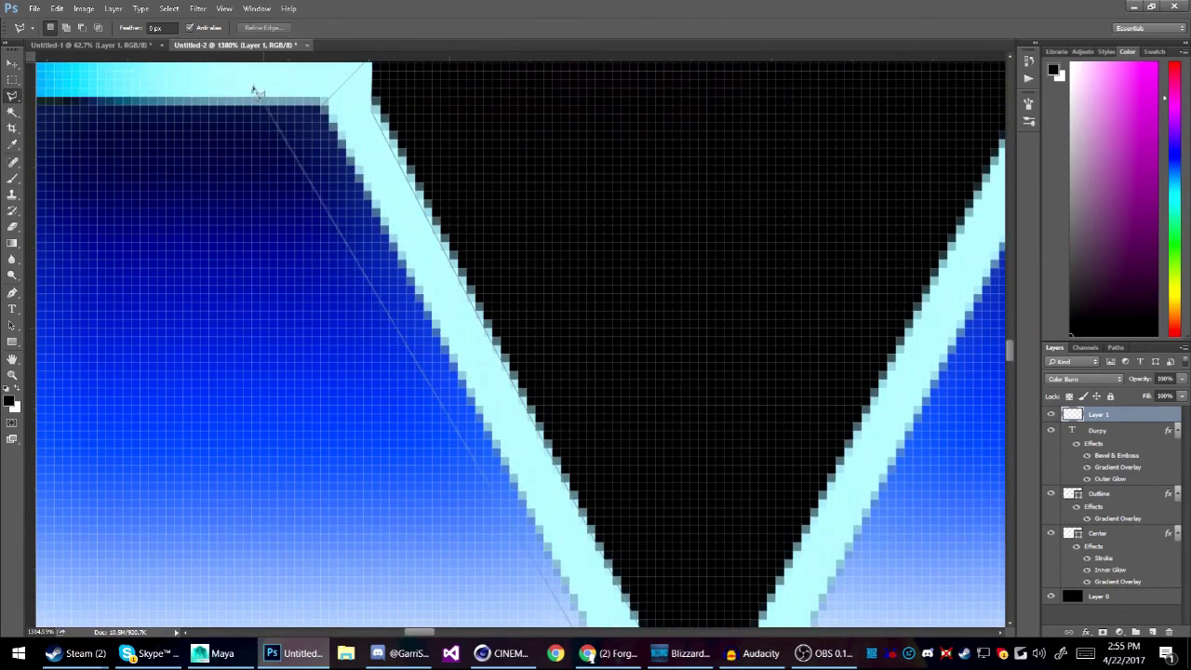
double_click(327, 113)
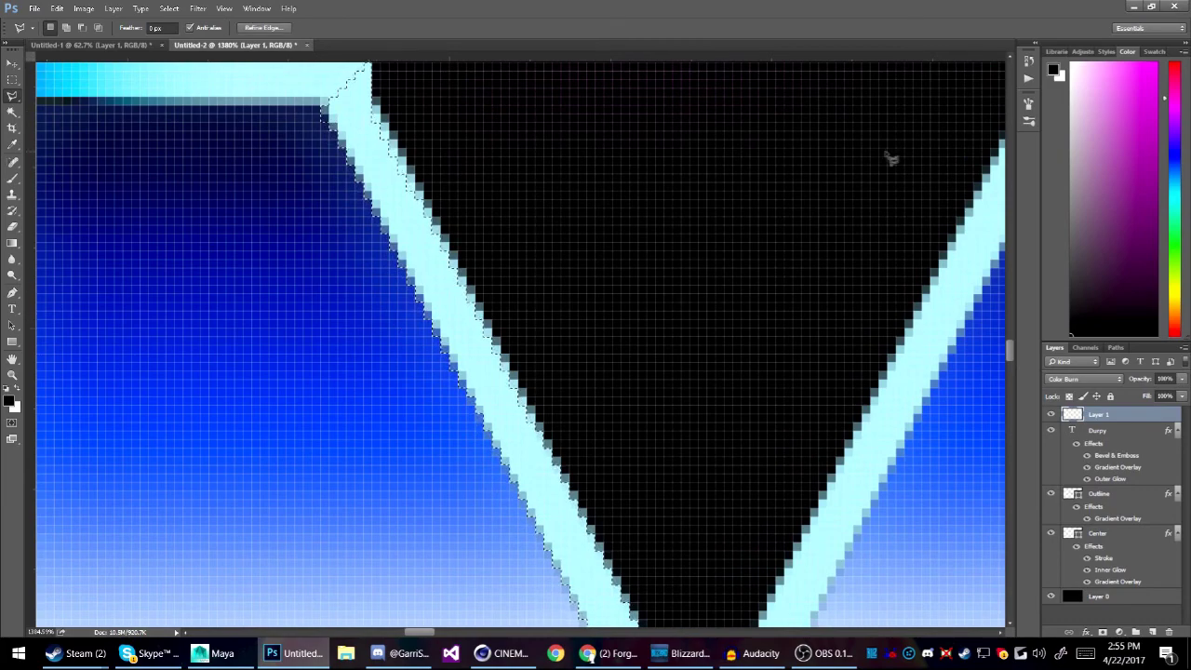
Step: Draw a black-to-white gradient down the selected left diagonal, starting dark at its top corner, and deselect it
key("m")
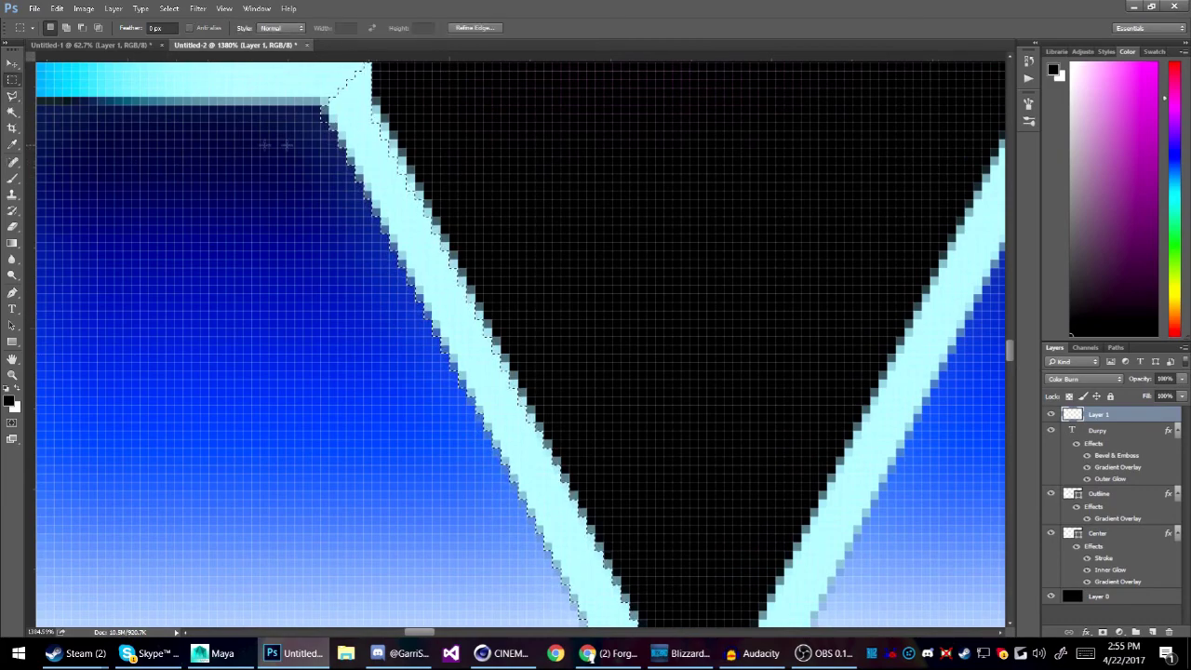
scroll(332, 66, "down", 4)
left_click_drag(323, 85, 360, 137)
left_click_drag(398, 238, 402, 244)
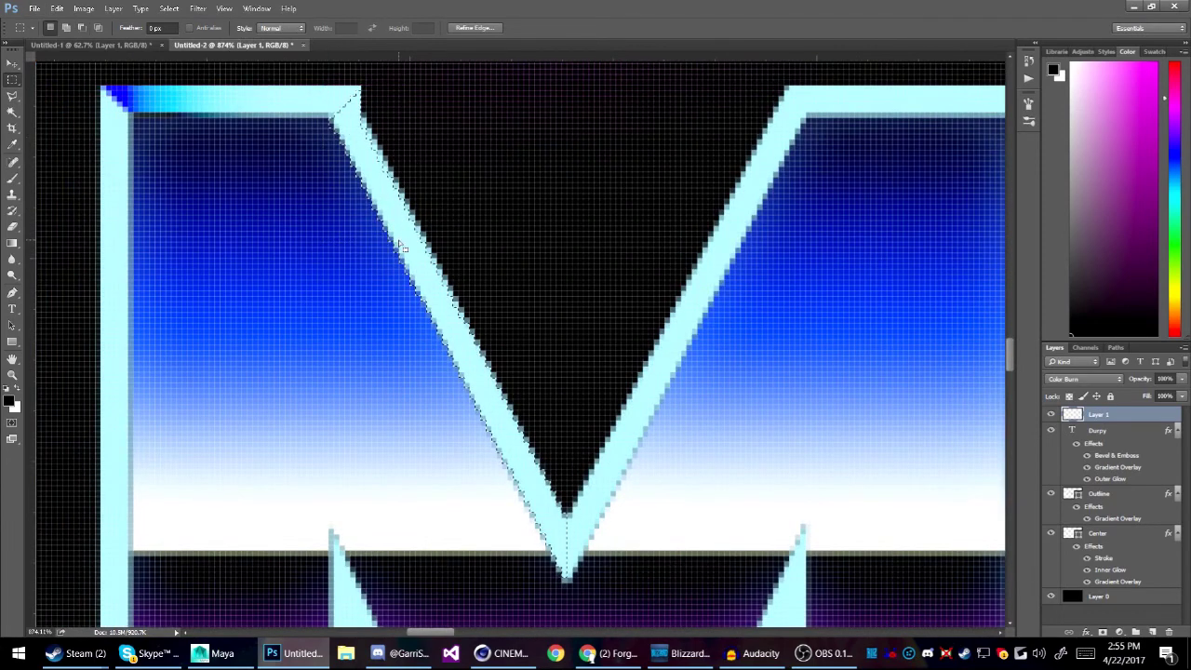
key("g")
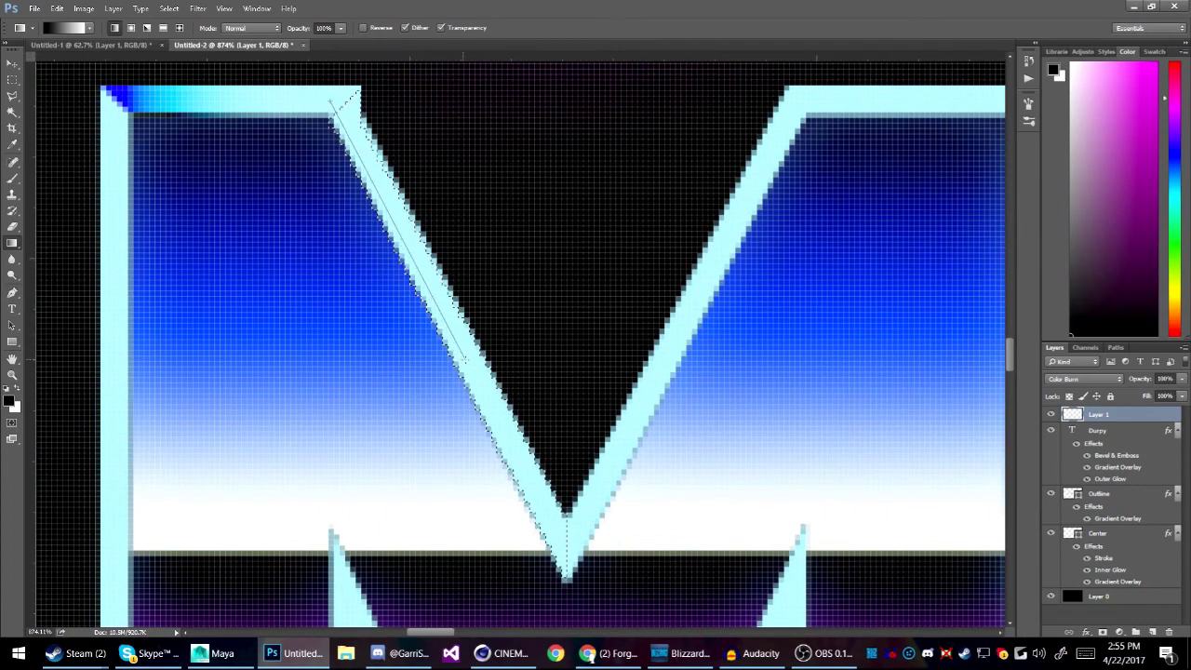
scroll(482, 368, "down", 2)
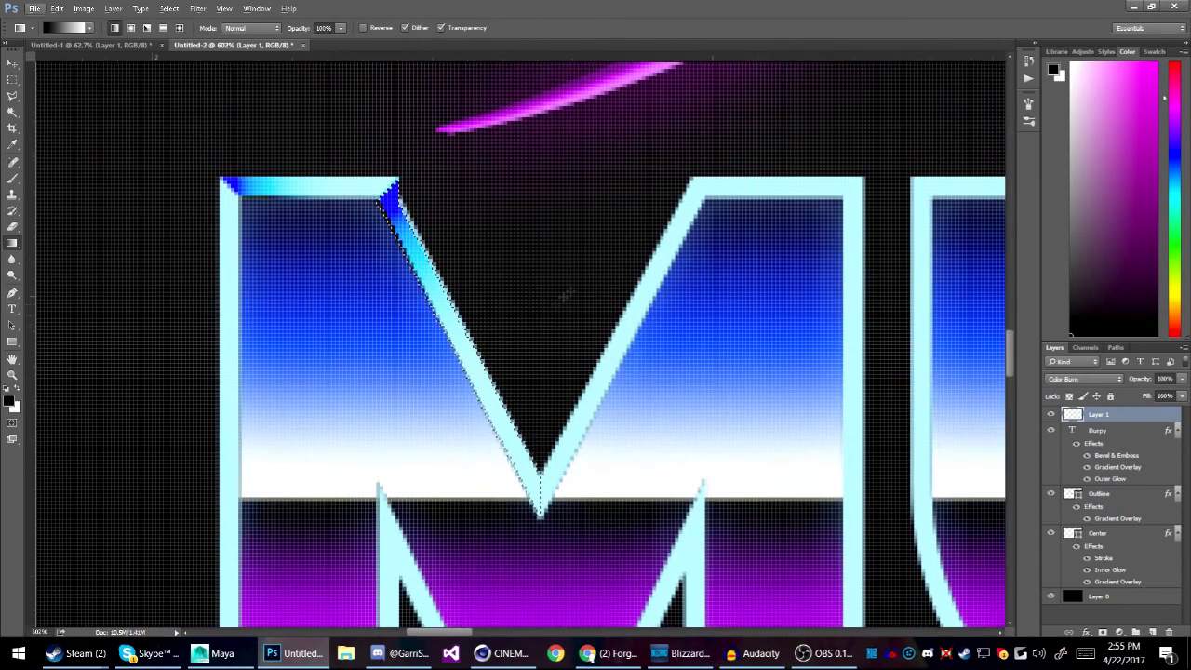
key("m")
key("ctrl+d")
Step: With the Polygonal Lasso, select the M's right diagonal outline segment from the V's point up to the top corner
scroll(626, 234, "down", 5)
scroll(520, 475, "up", 5)
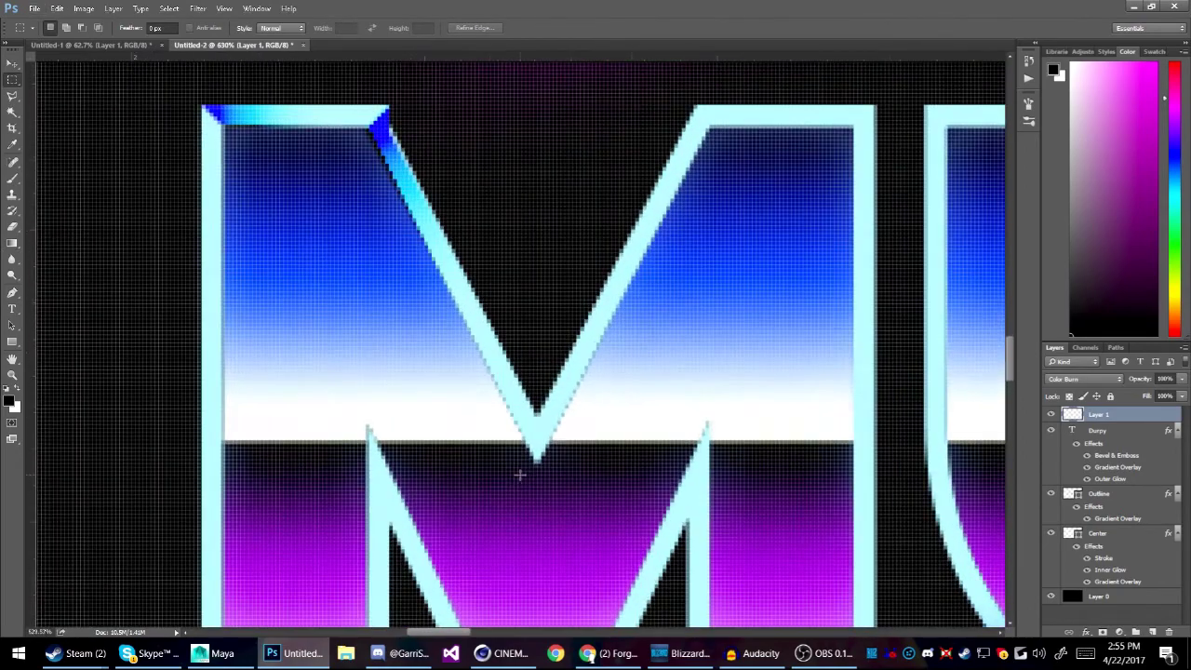
scroll(519, 476, "up", 1)
key("l")
scroll(531, 487, "up", 3)
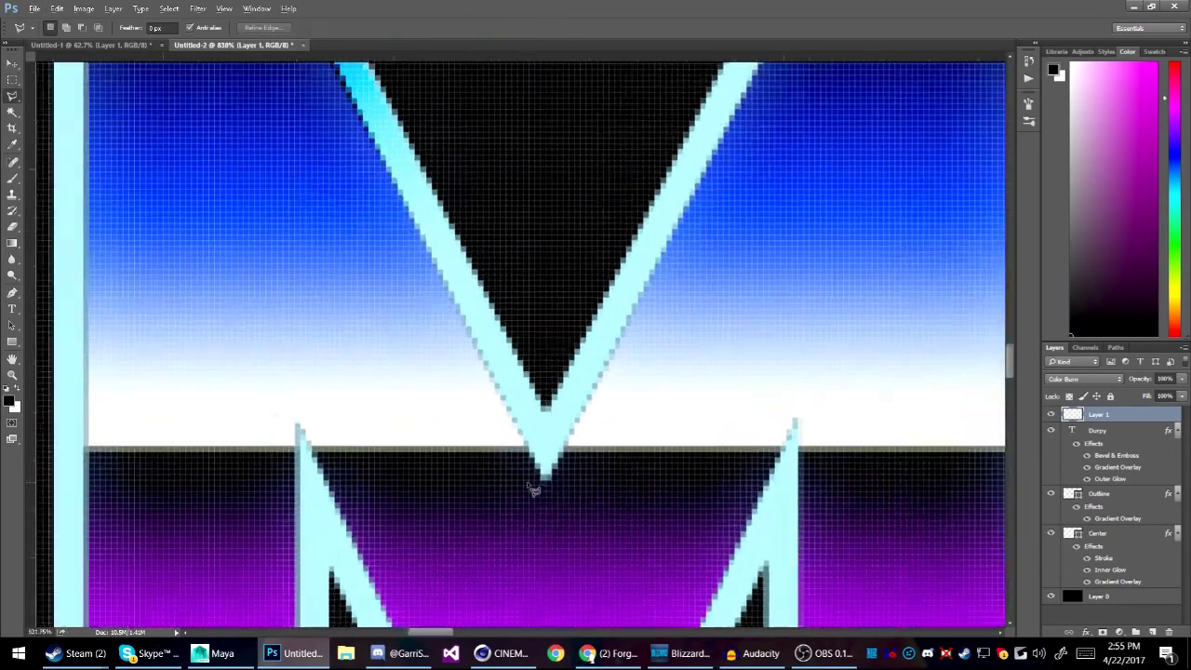
scroll(552, 503, "up", 2)
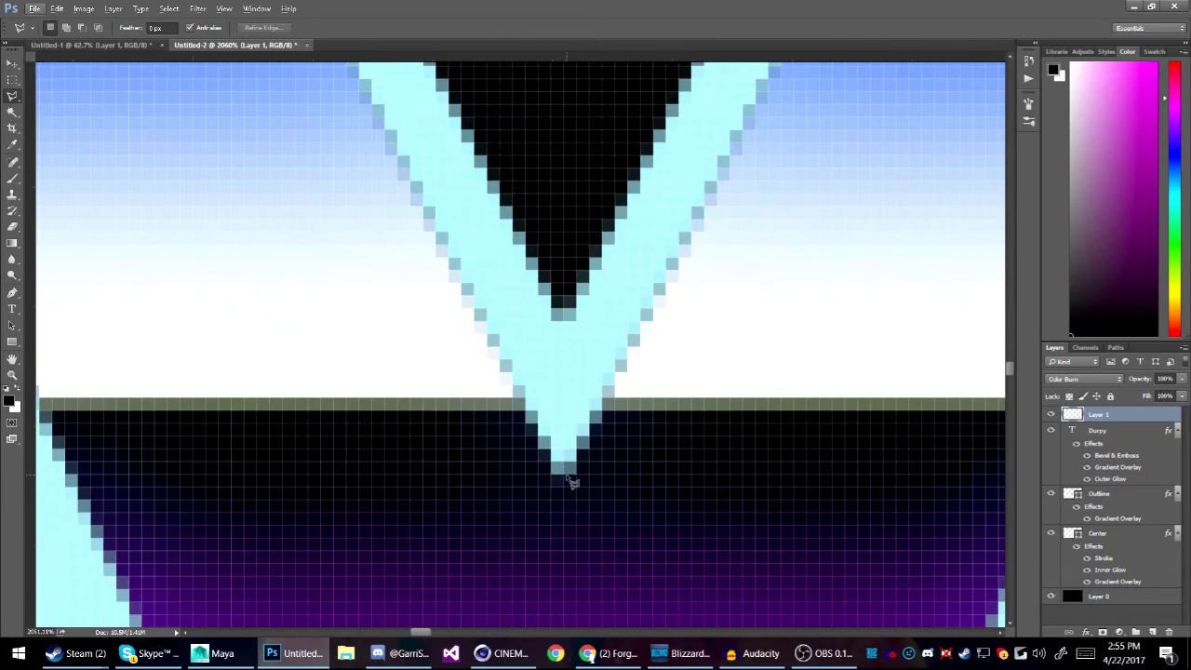
left_click(565, 473)
left_click(564, 312)
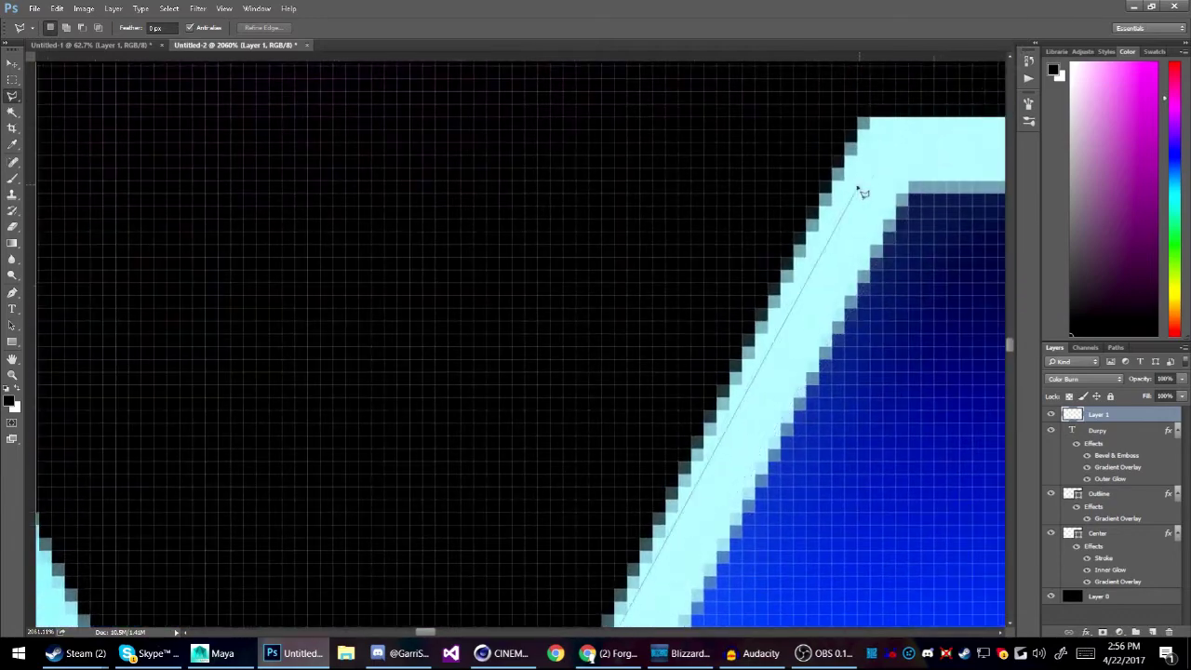
left_click(862, 123)
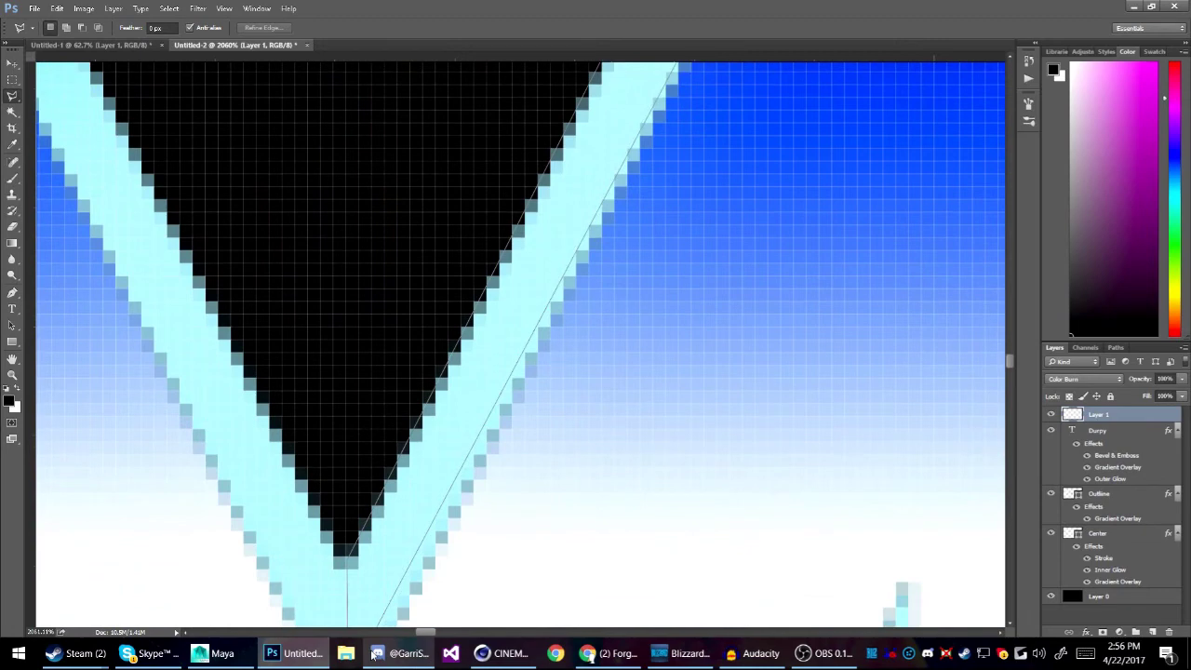
mouse_move(372, 652)
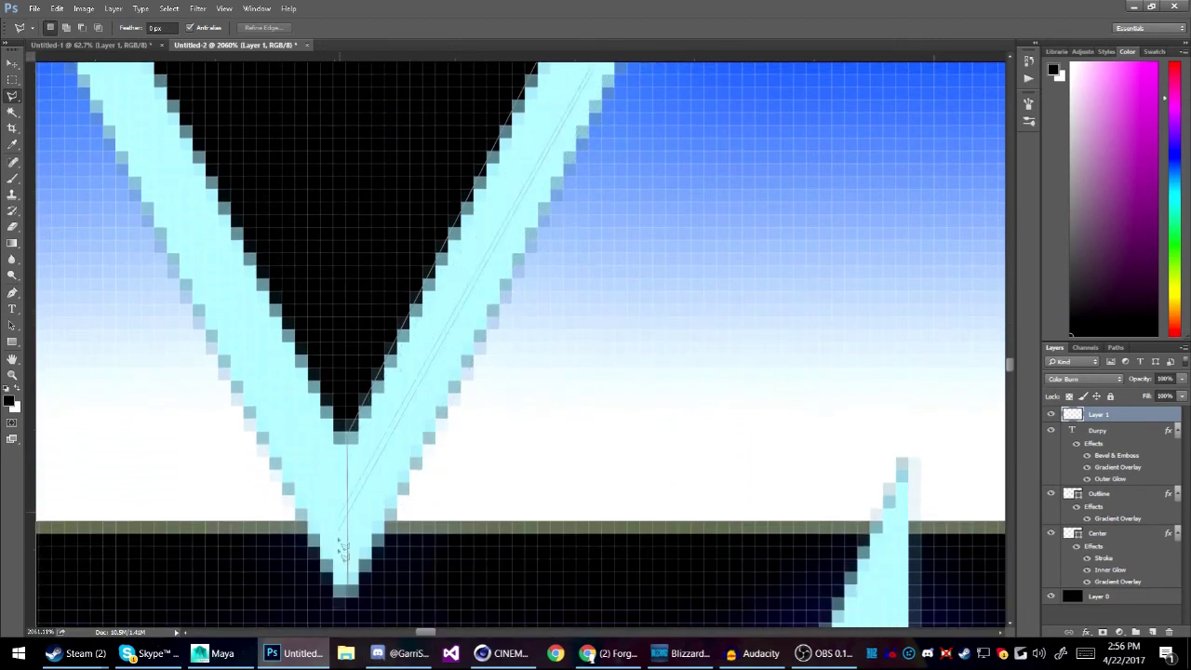
double_click(349, 601)
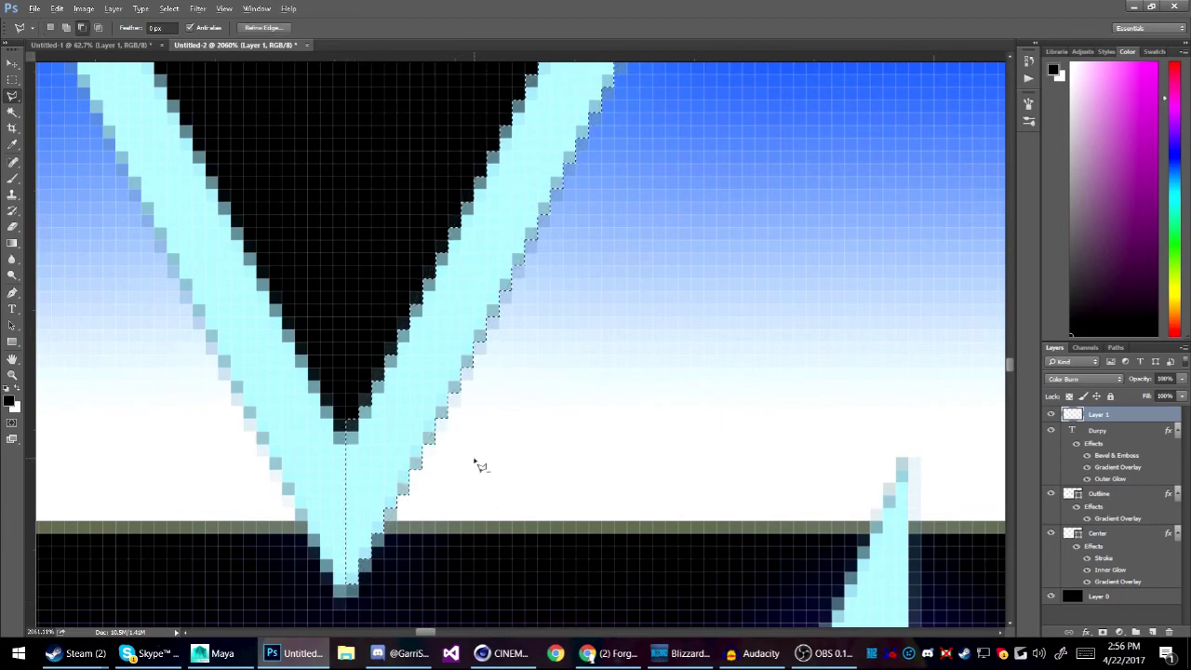
Step: Draw a black-to-white gradient up the selected right diagonal, starting dark at the V's point, and deselect it
scroll(475, 463, "down", 2)
key("g")
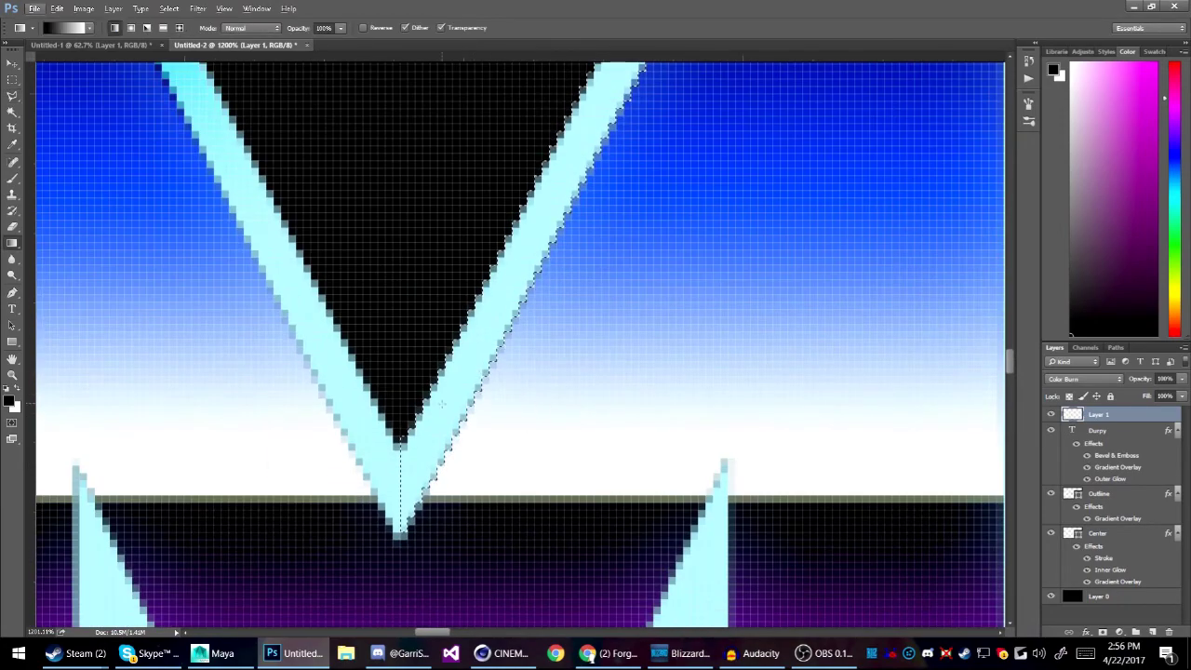
scroll(531, 391, "down", 3)
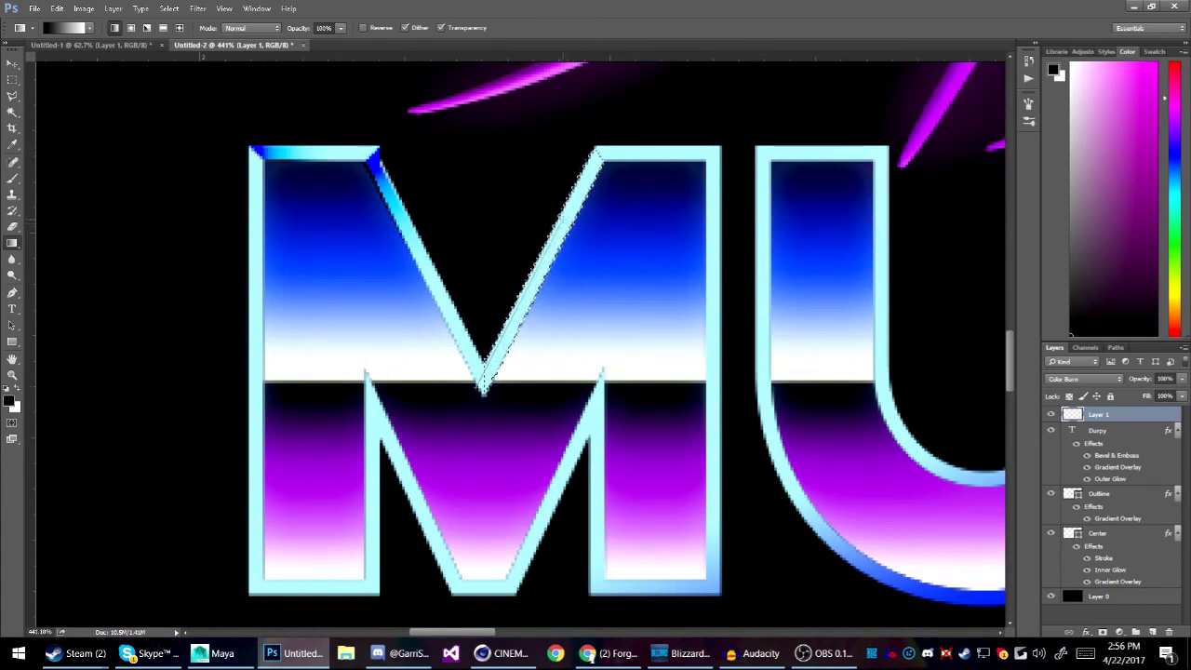
scroll(636, 223, "down", 2)
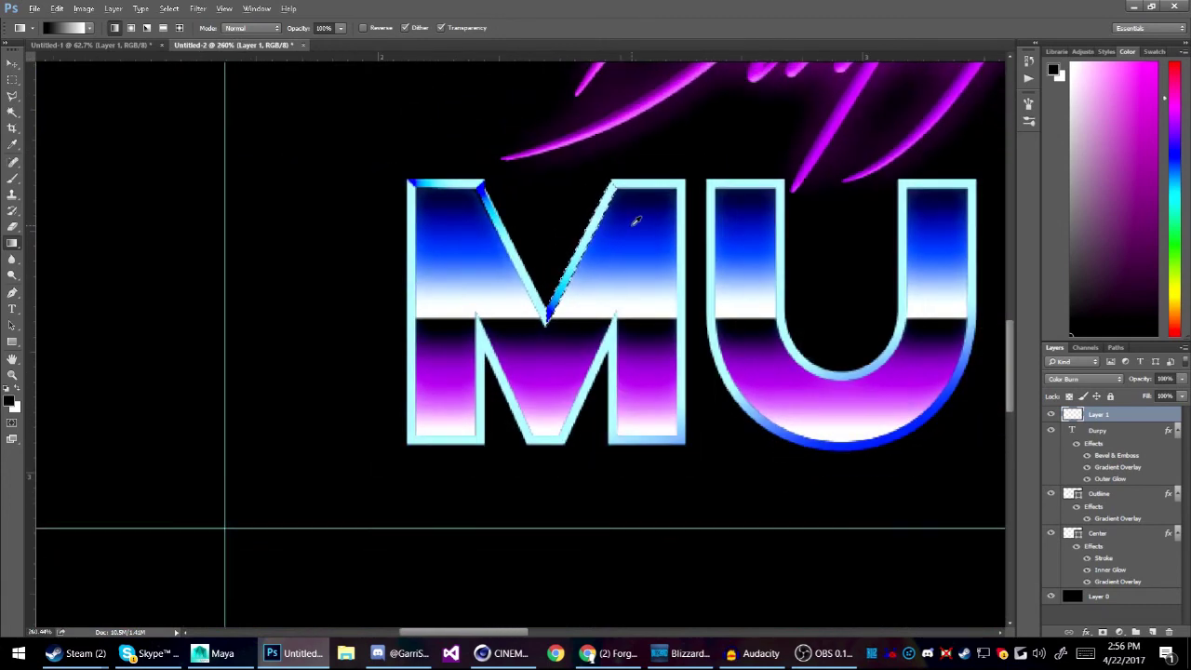
key("m")
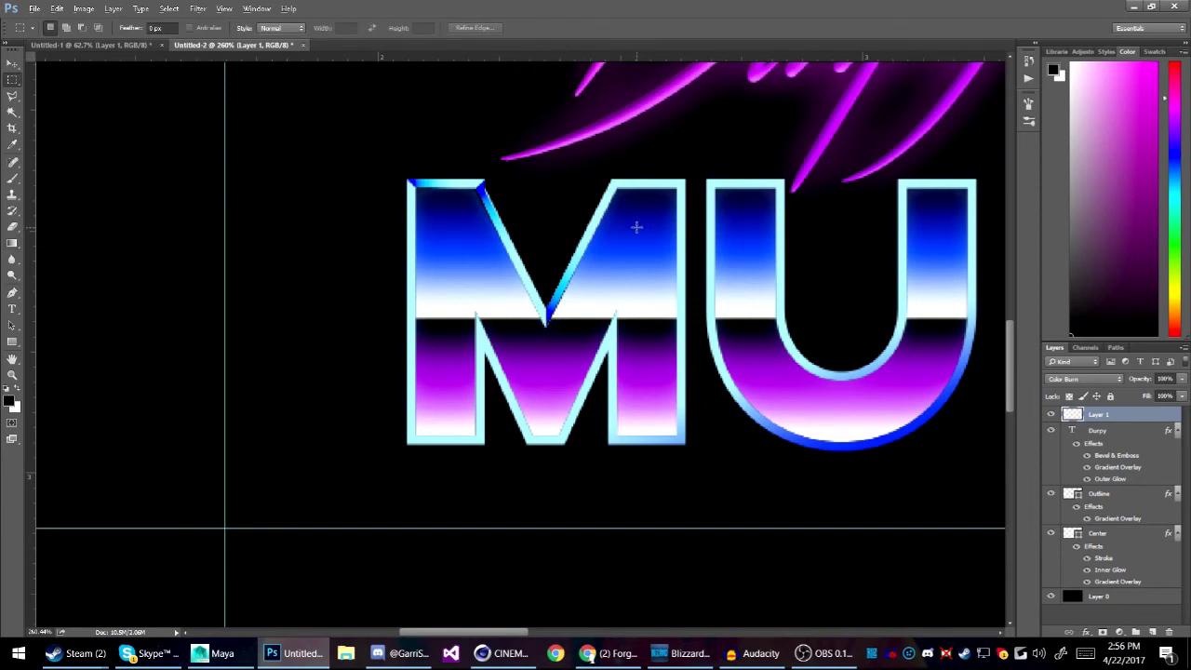
scroll(636, 226, "down", 1)
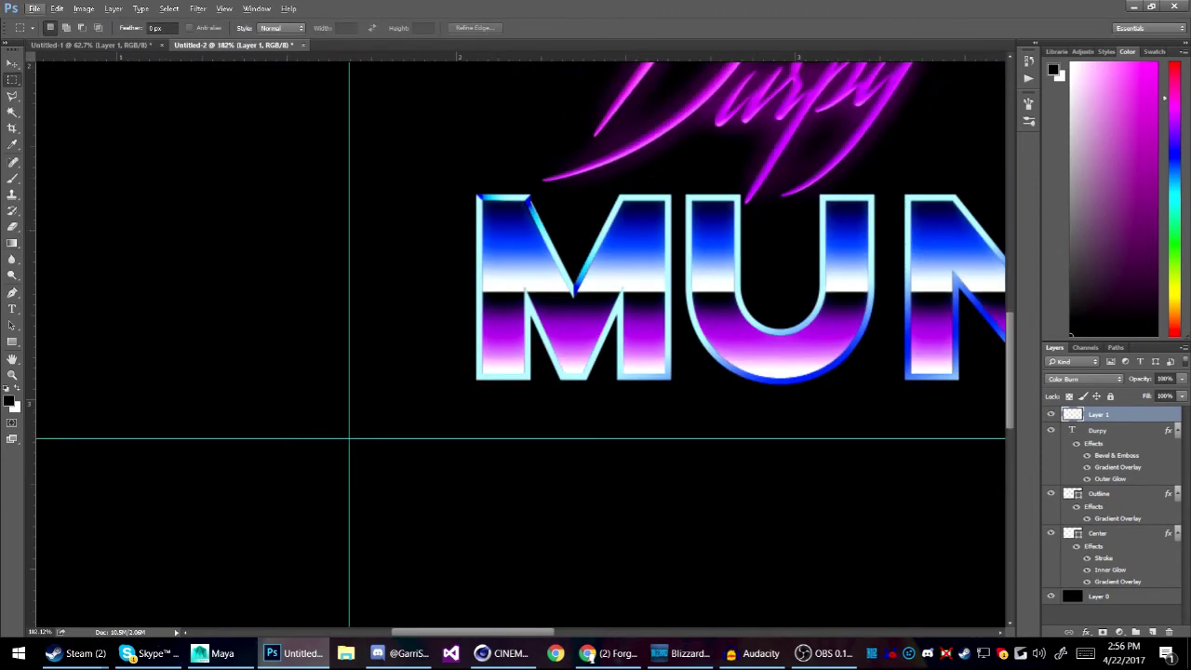
Step: With the Polygonal Lasso, select the M's right outer vertical outline segment between its mitred top and bottom corners
key("alt+Tab")
scroll(591, 126, "up", 10)
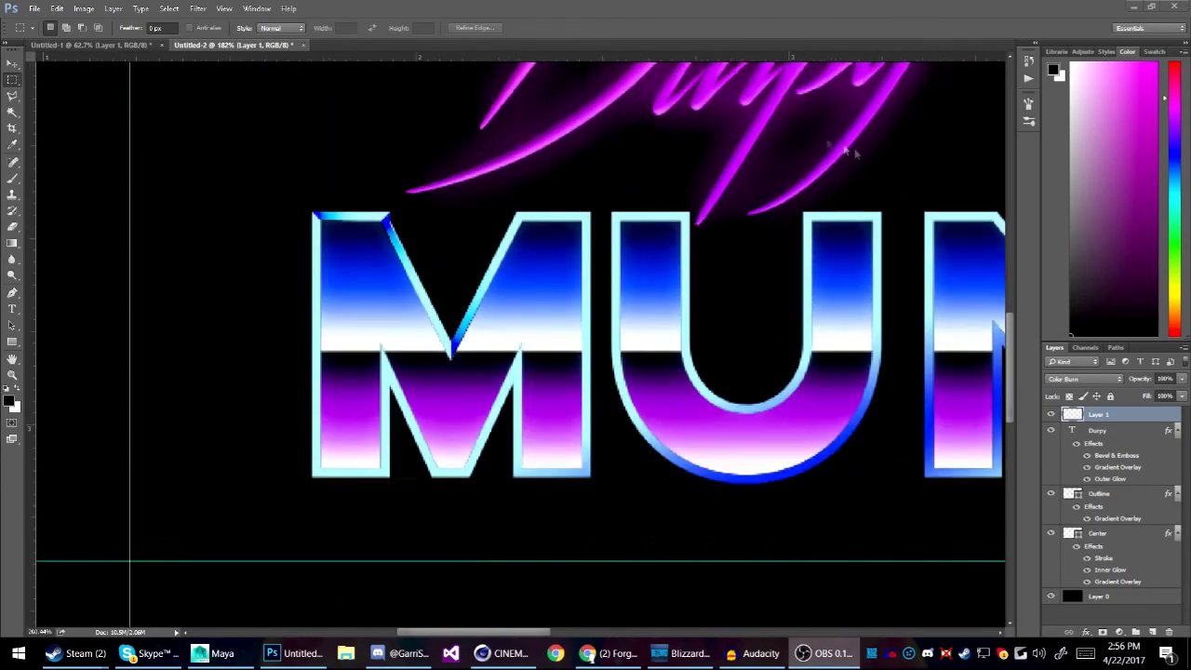
scroll(426, 355, "up", 3)
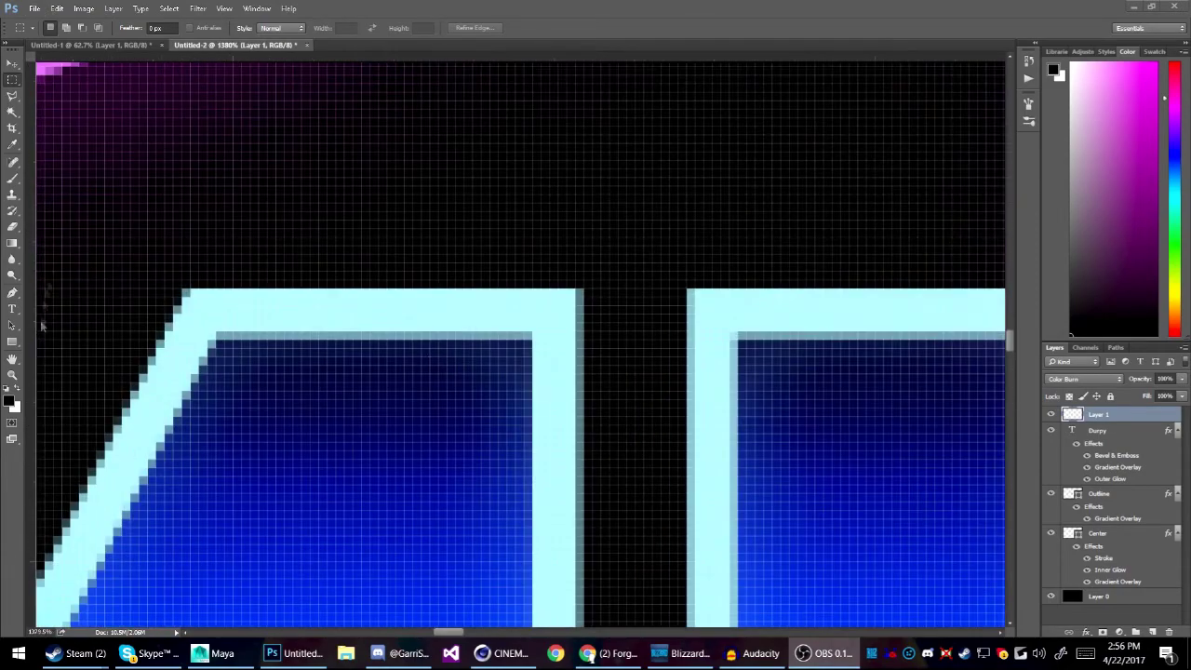
key("l")
left_click(579, 295)
scroll(572, 603, "down", 10)
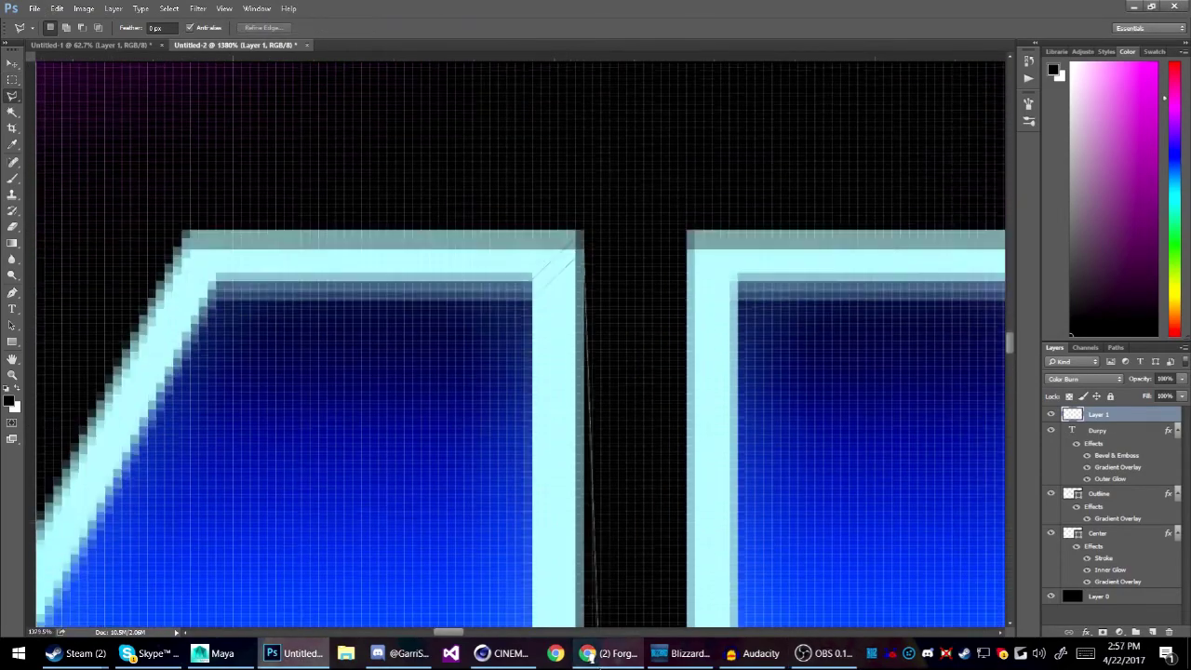
scroll(571, 603, "down", 8)
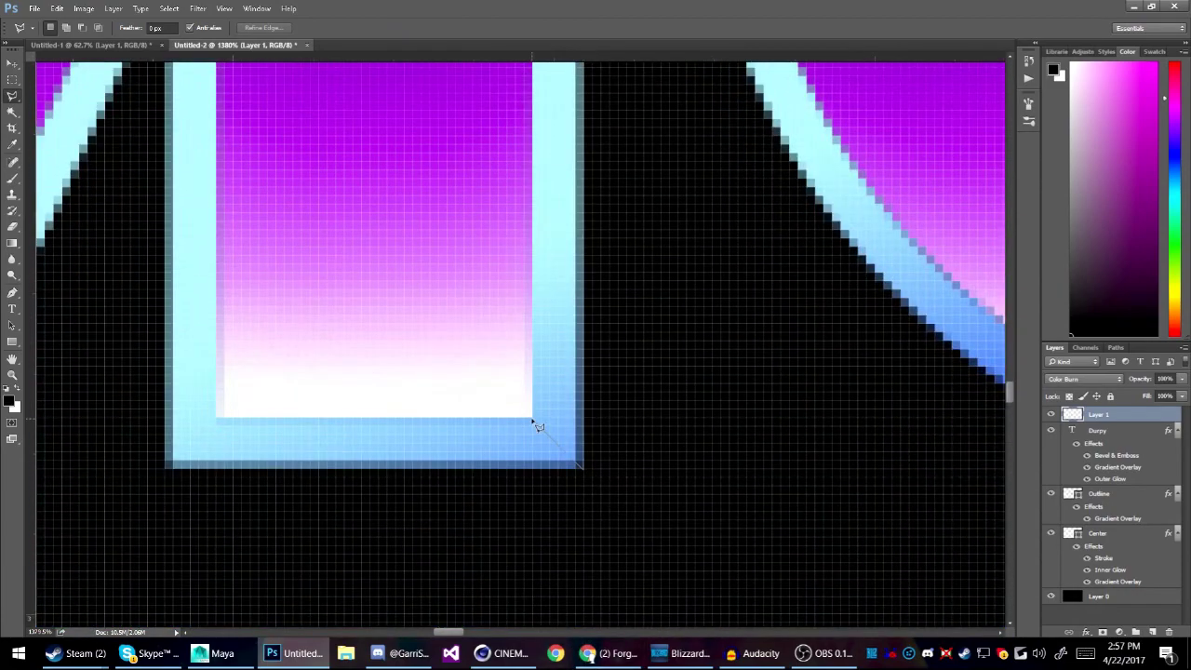
left_click(534, 420)
scroll(536, 56, "up", 10)
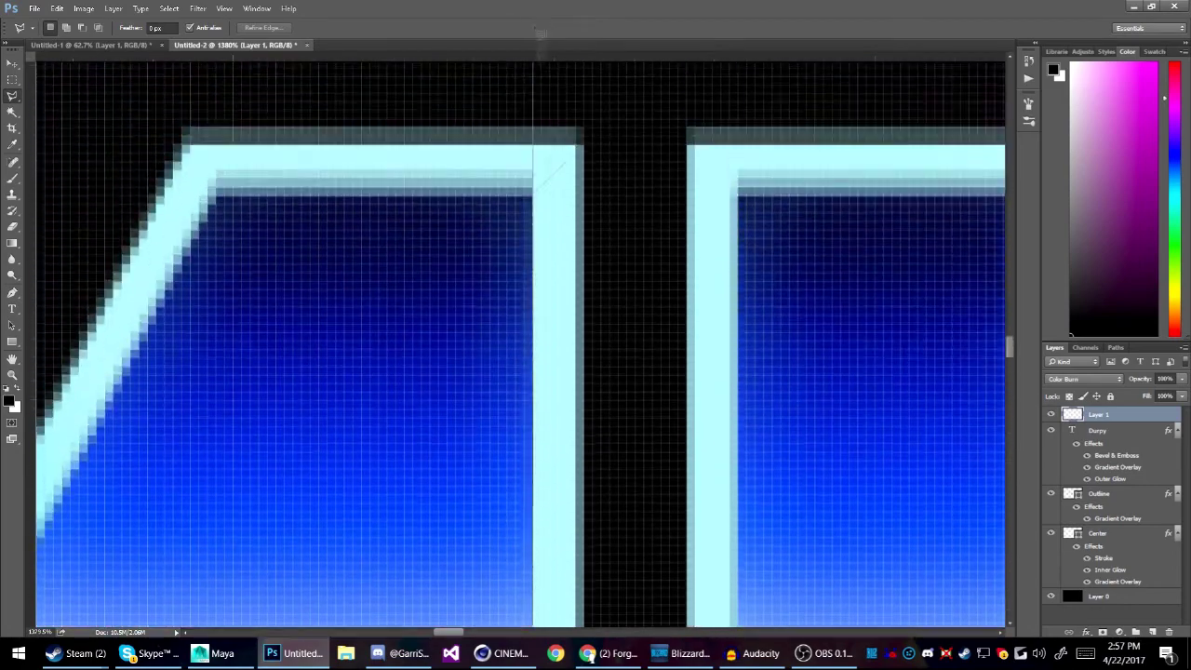
left_click(539, 214)
Step: Draw a black-to-white gradient down the selected right outer vertical, starting dark at the top corner, and deselect it
scroll(605, 372, "down", 10)
key("g")
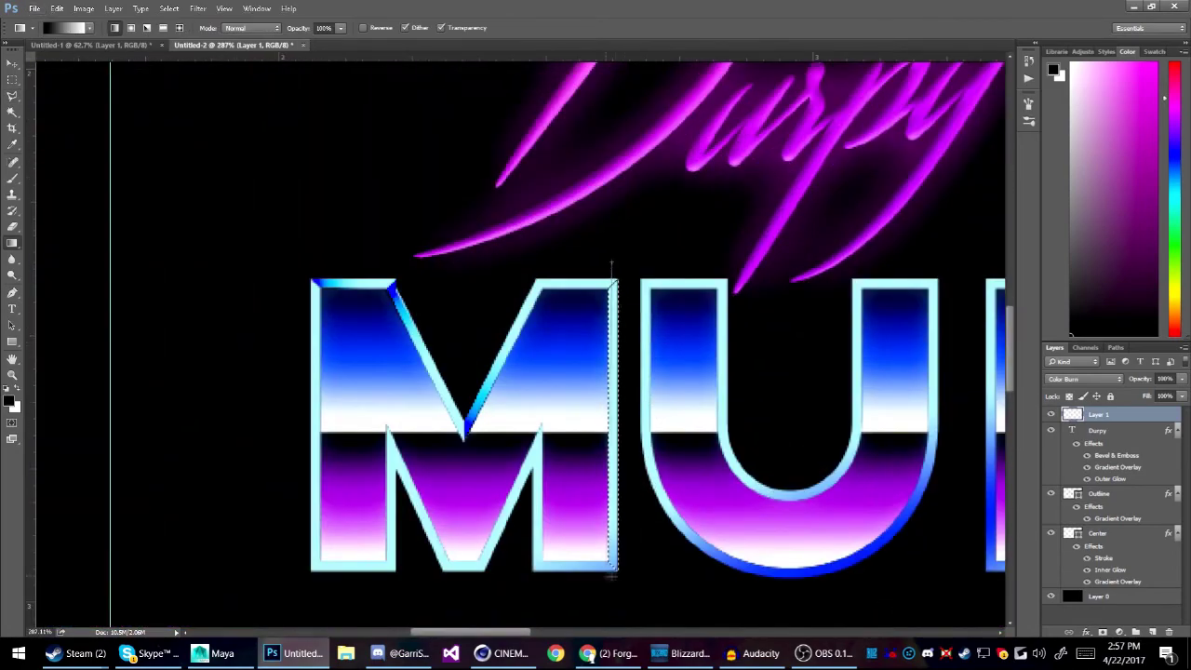
left_click_drag(606, 575, 606, 575)
key("l")
key("ctrl+d")
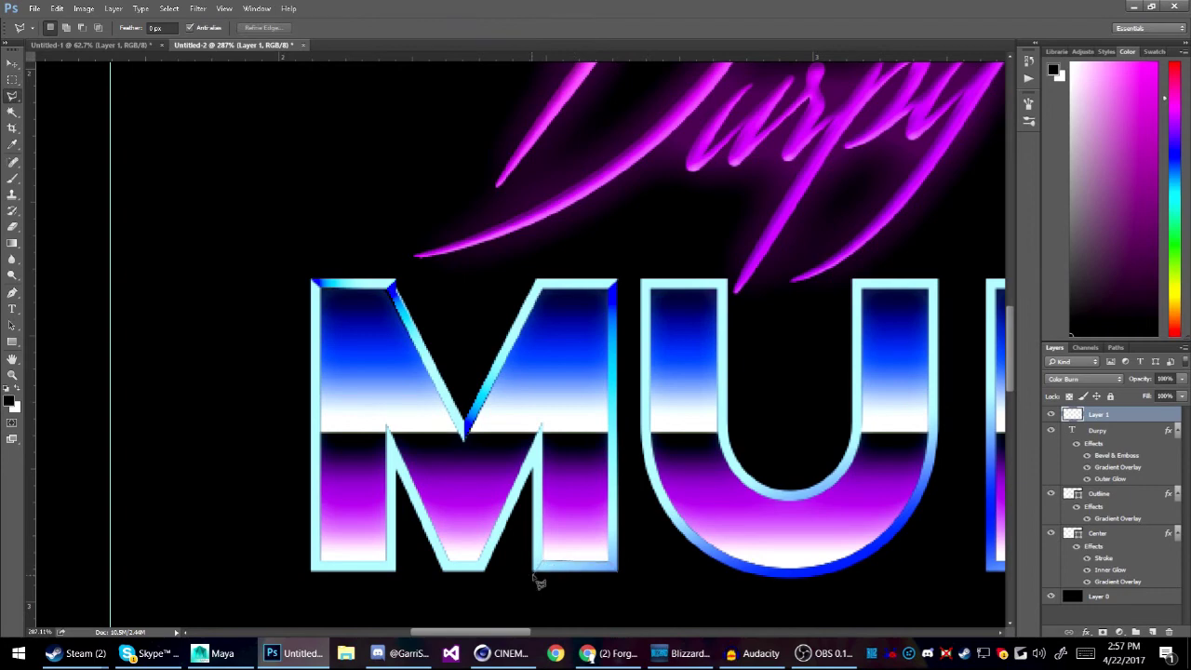
Step: Shade the bottom outline segment of the M's right leg with a black-to-white gradient starting dark at the outer corner, then deselect
key("g")
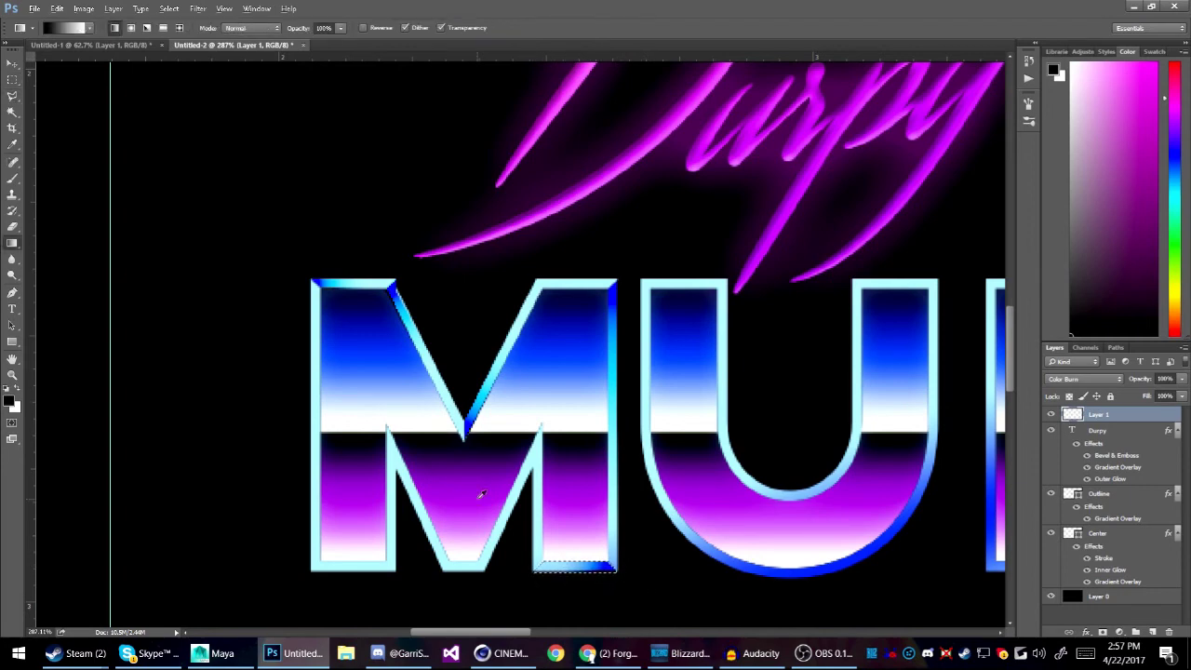
scroll(482, 495, "up", 2)
key("l")
key("ctrl+d")
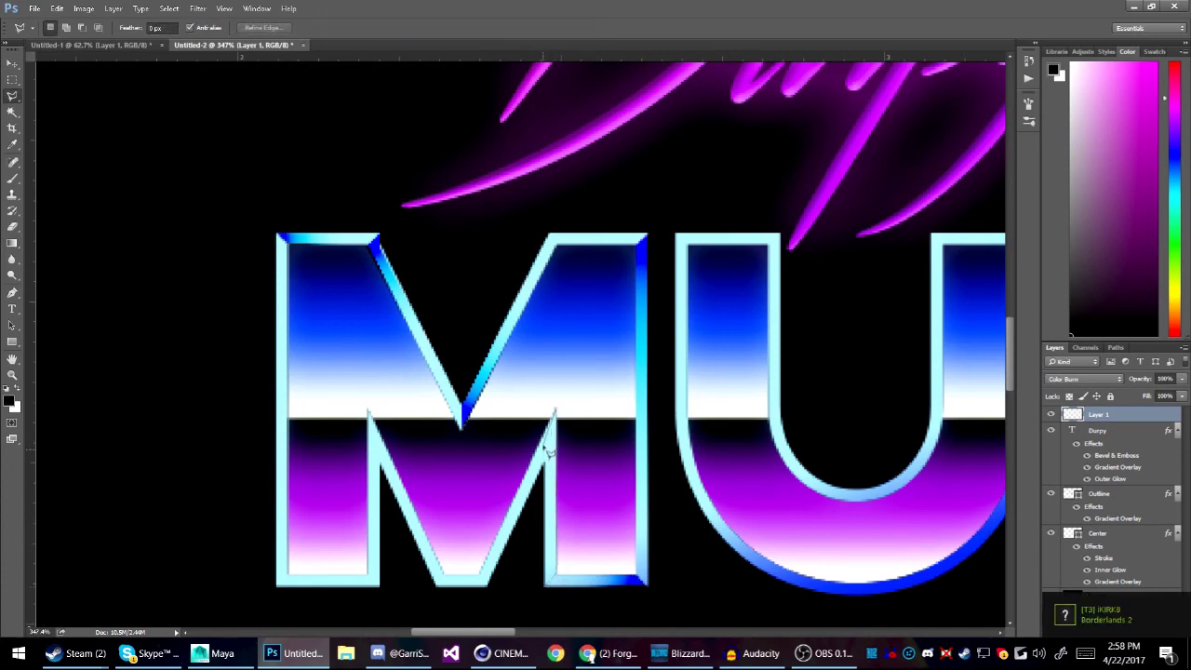
Step: Select the inner vertical outline segment of the M's right leg and shade it with a black-to-white gradient starting dark at its peak
left_click(551, 593)
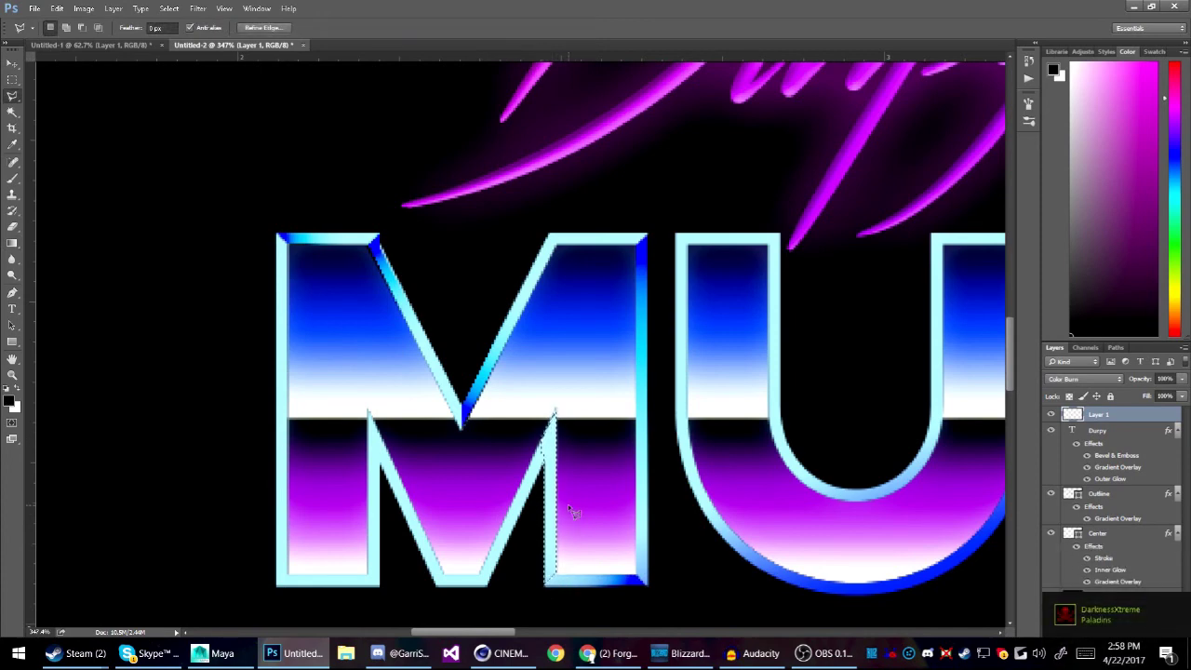
key("g")
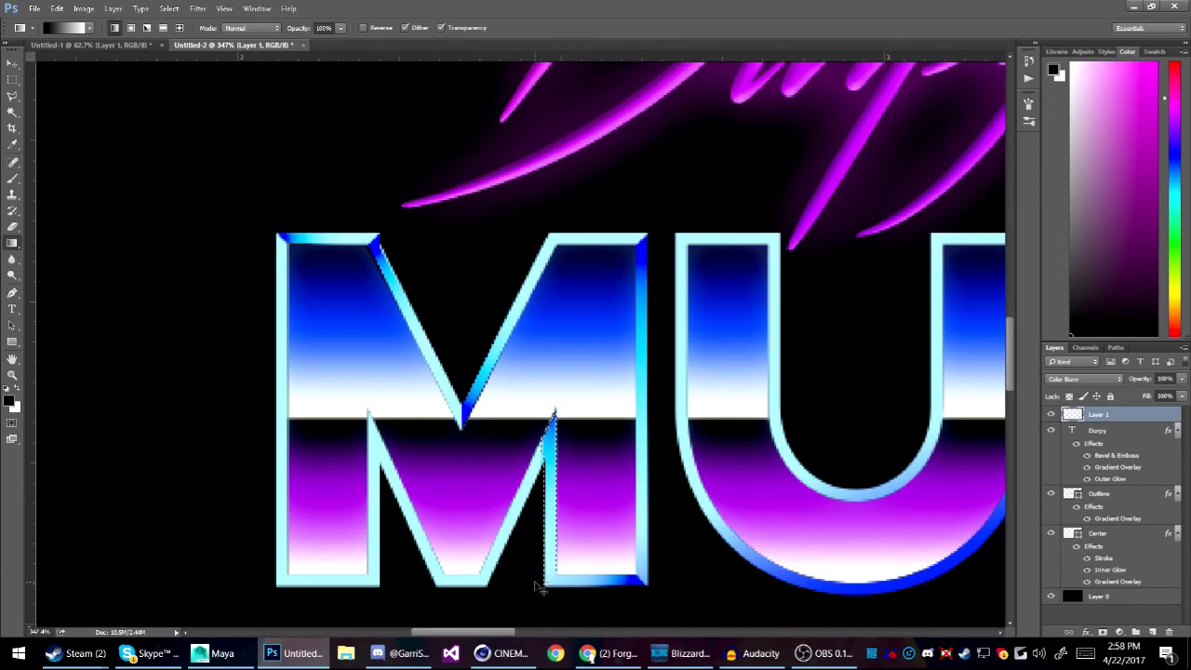
key("l")
Step: Select the right diagonal outline segment of the M's lower V, shade it with a gradient starting dark at its upper end, and deselect
scroll(536, 586, "down", 3)
scroll(452, 606, "up", 4)
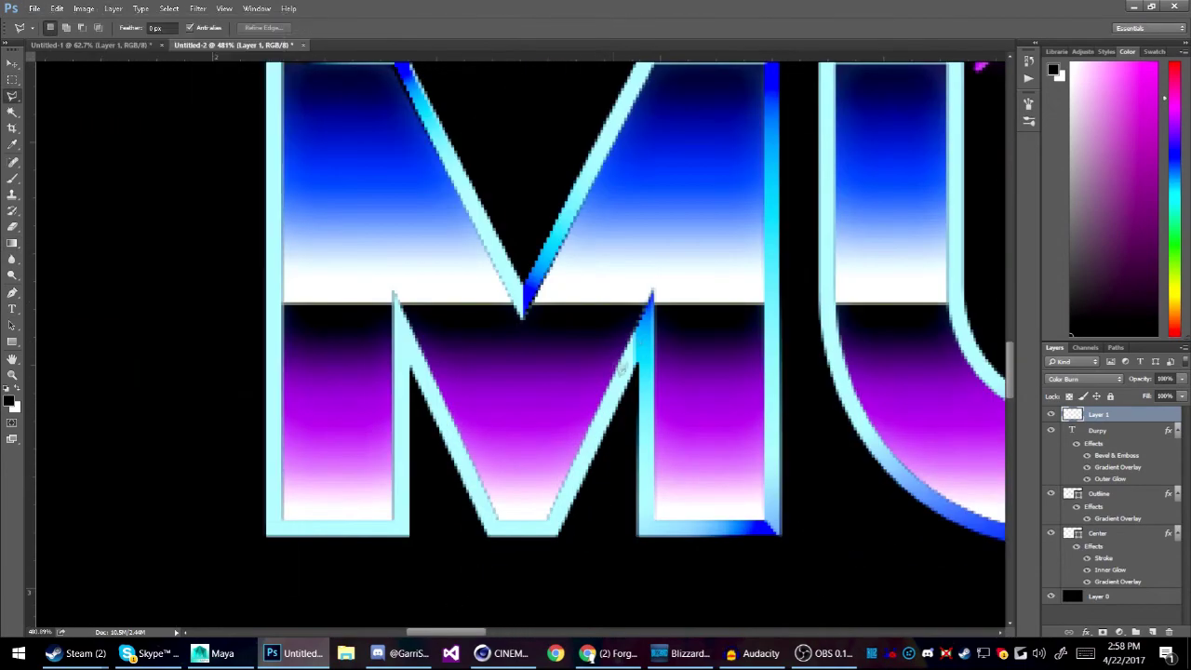
left_click(641, 340)
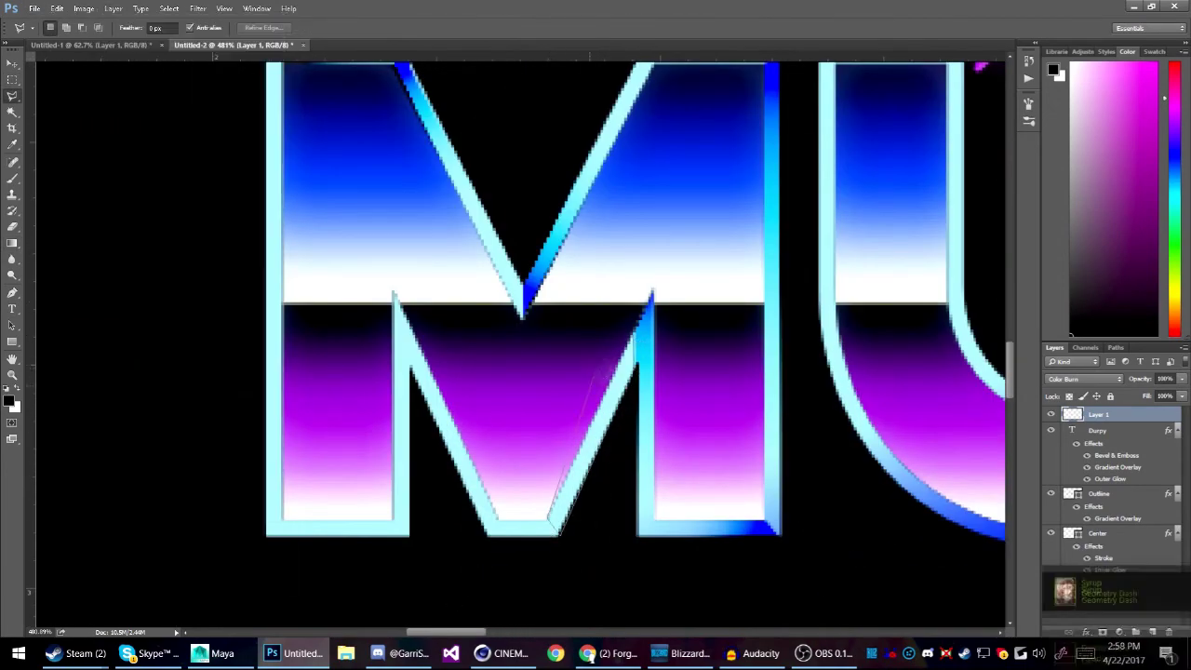
key("m")
left_click_drag(639, 342, 558, 528)
key("g")
key("ctrl+d")
Step: Select the short bottom segment of the M's lower V, shade it with a gradient starting dark at the right corner, and deselect
key("l")
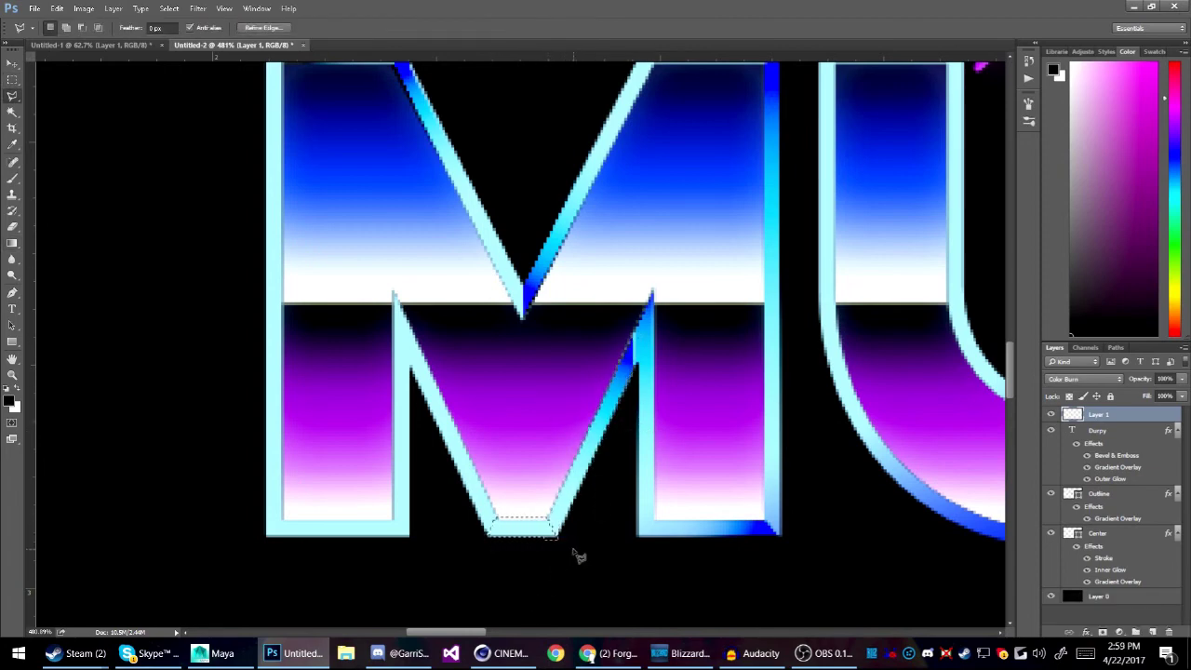
key("g")
left_click_drag(558, 528, 461, 530)
key("ctrl+d")
key("l")
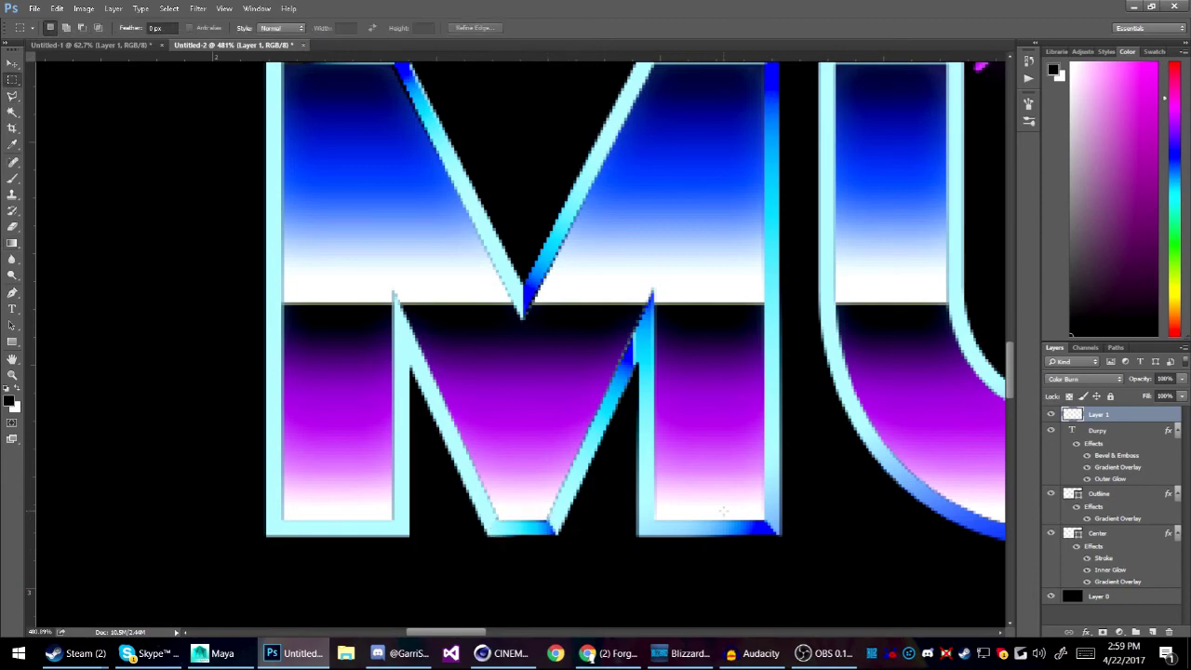
Step: With the Polygonal Lasso, select the left diagonal outline segment of the M's lower V from its bottom corner up to the left leg
scroll(437, 507, "up", 4)
key("alt+l")
key("Escape")
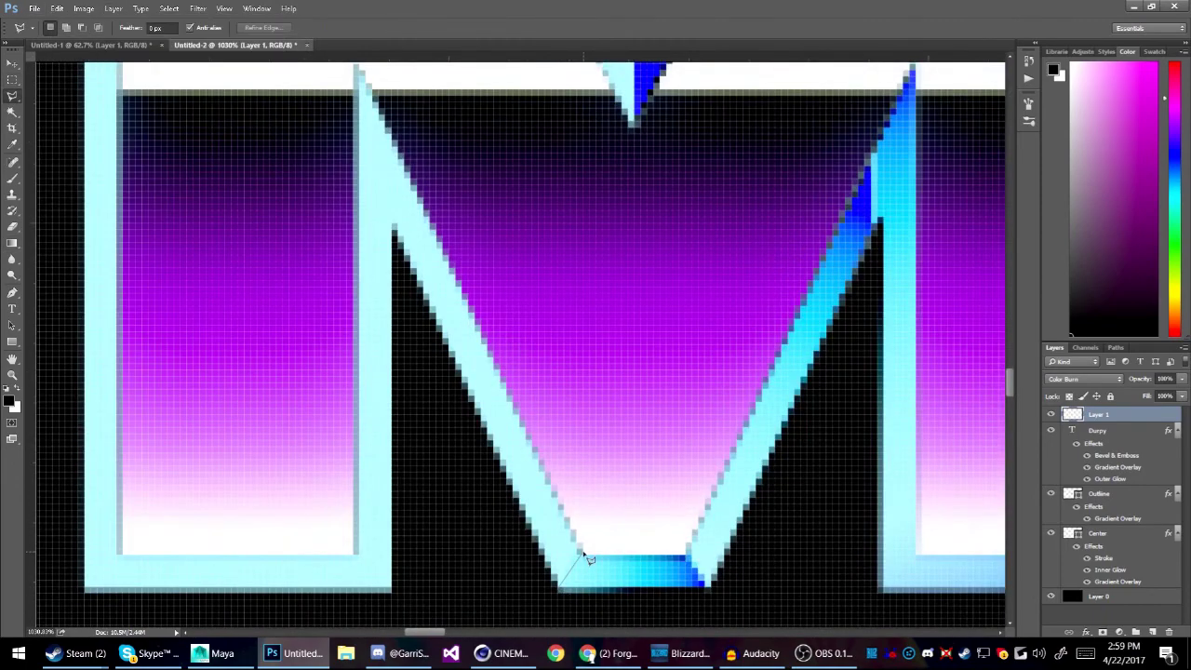
left_click(585, 557)
scroll(585, 558, "up", 2)
double_click(397, 269)
Step: Draw a black-to-white gradient up the selected left diagonal, starting dark at the bottom corner, and deselect it
scroll(400, 298, "down", 1)
scroll(447, 280, "down", 3)
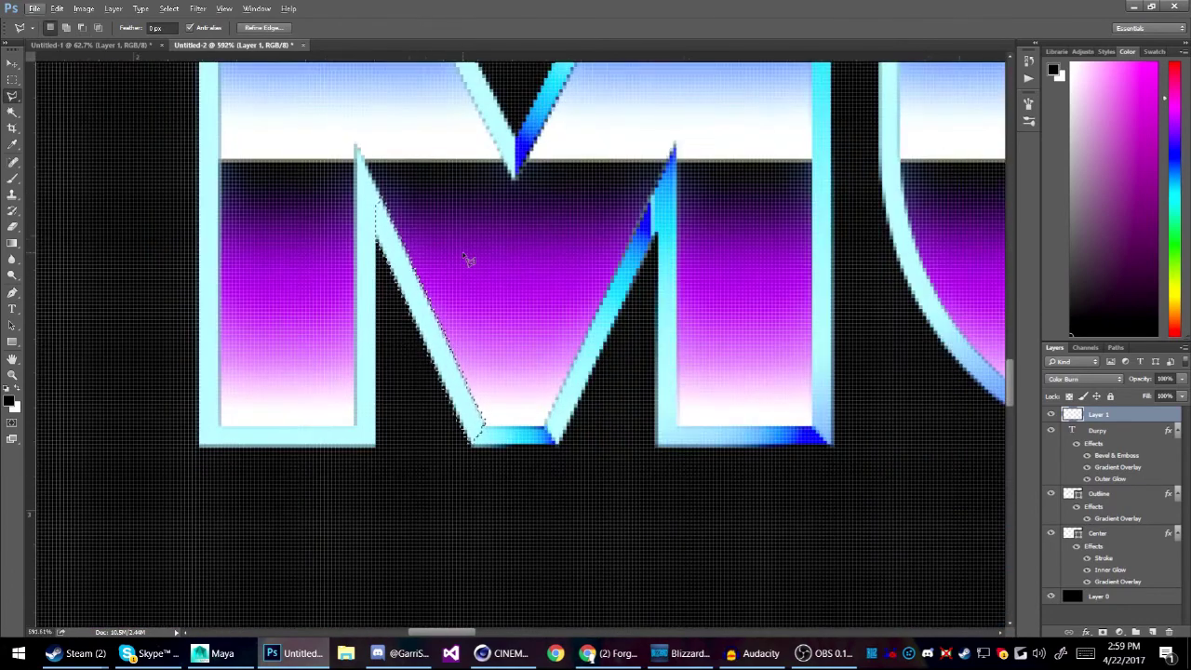
key("m")
scroll(423, 292, "down", 3)
scroll(401, 221, "down", 1)
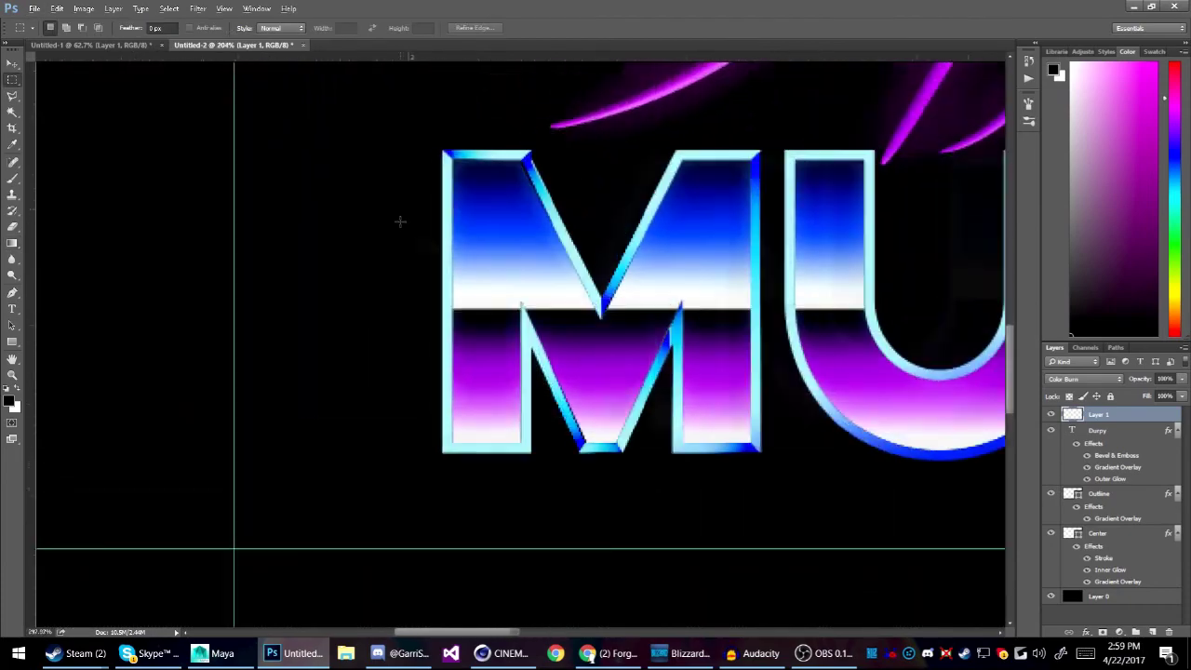
Step: With the Polygonal Lasso, select the inner vertical outline segment of the M's left leg from its peak to the mitred bottom corner
scroll(477, 307, "up", 3)
key("l")
key("alt+l")
key("Escape")
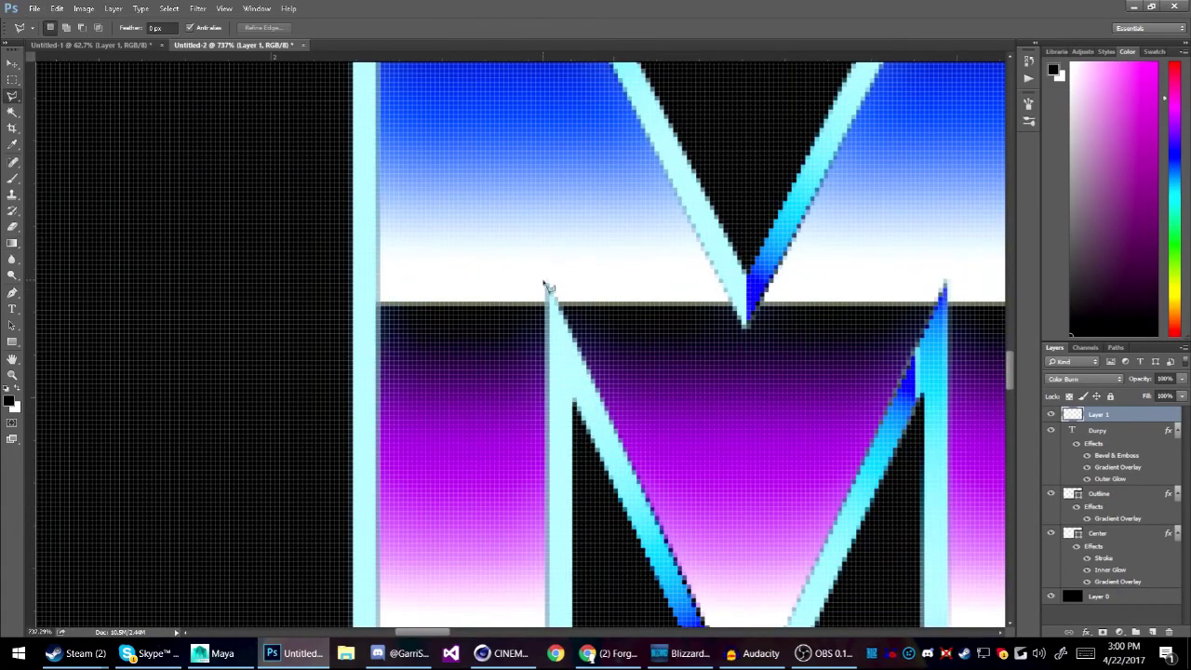
scroll(549, 391, "down", 3)
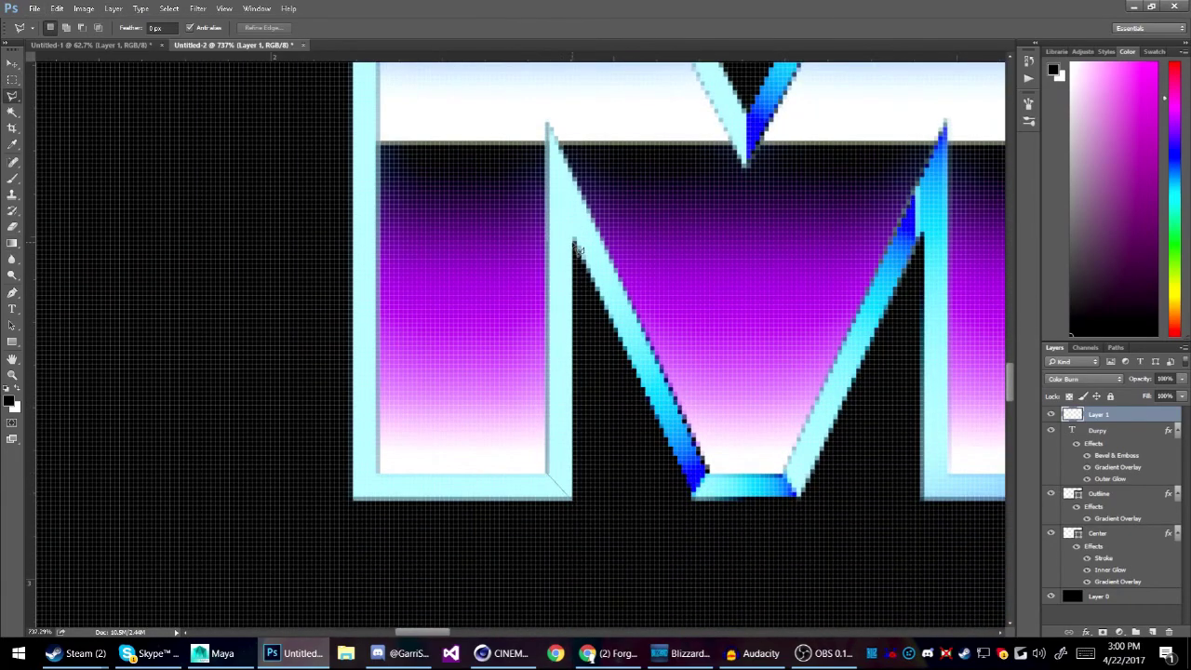
left_click(547, 123)
left_click(547, 472)
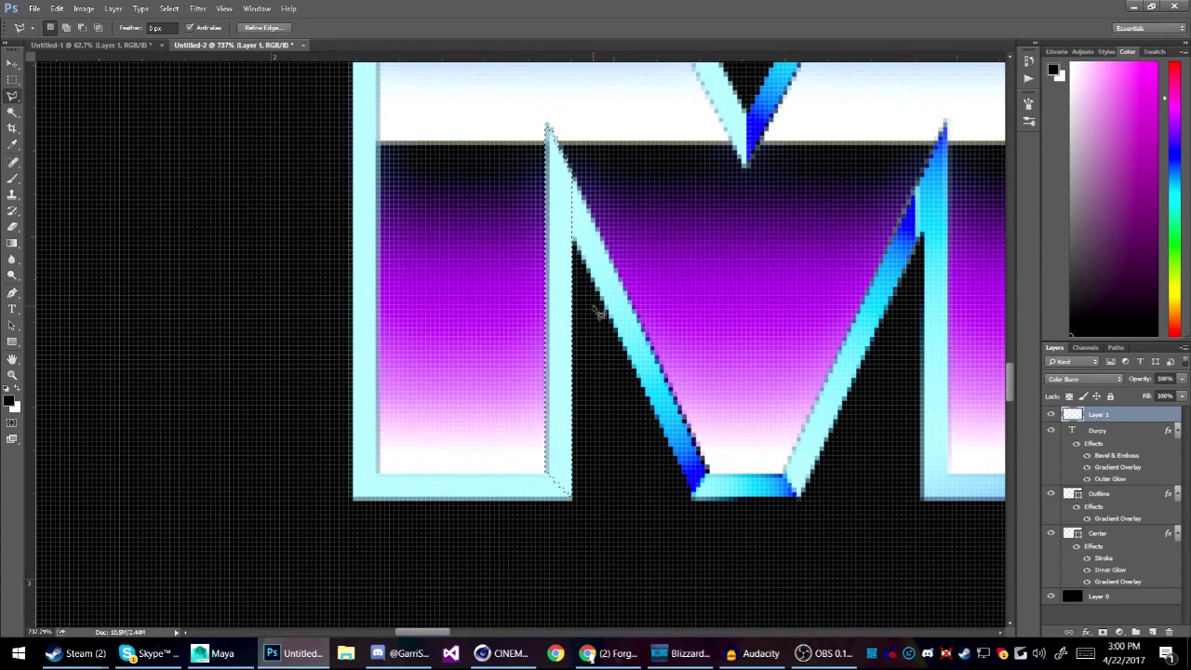
left_click(571, 497)
left_click(572, 232)
left_click(548, 125)
Step: Draw a black-to-white gradient down the left leg's selected inner vertical, starting dark at the peak, and deselect it
key("g")
left_click_drag(561, 124, 561, 465)
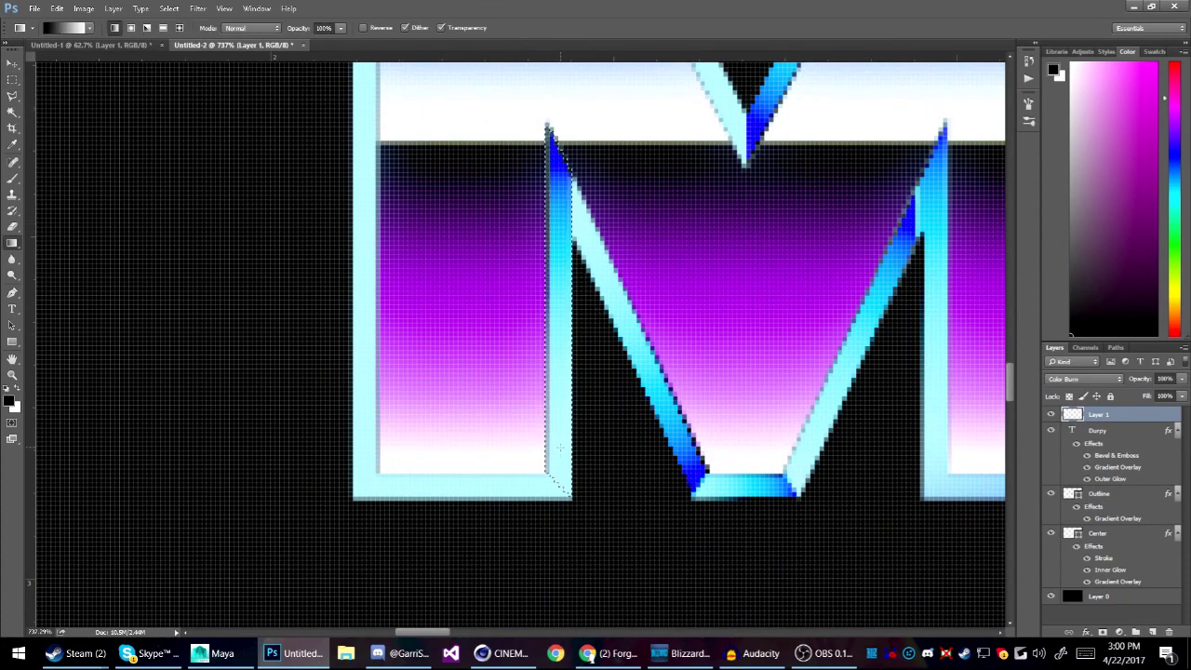
key("m")
Step: With the Polygonal Lasso, select the bottom outline segment of the M's left leg with mitred ends at both corners
scroll(638, 393, "down", 5)
scroll(639, 393, "up", 5)
scroll(639, 393, "up", 3)
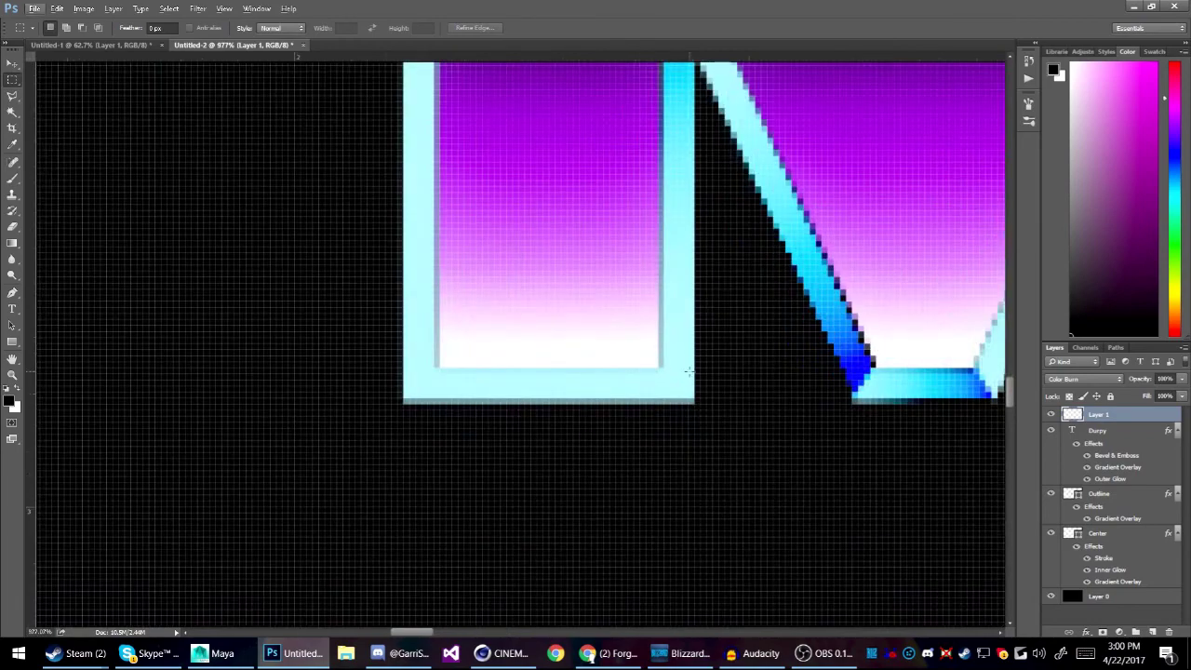
key("l")
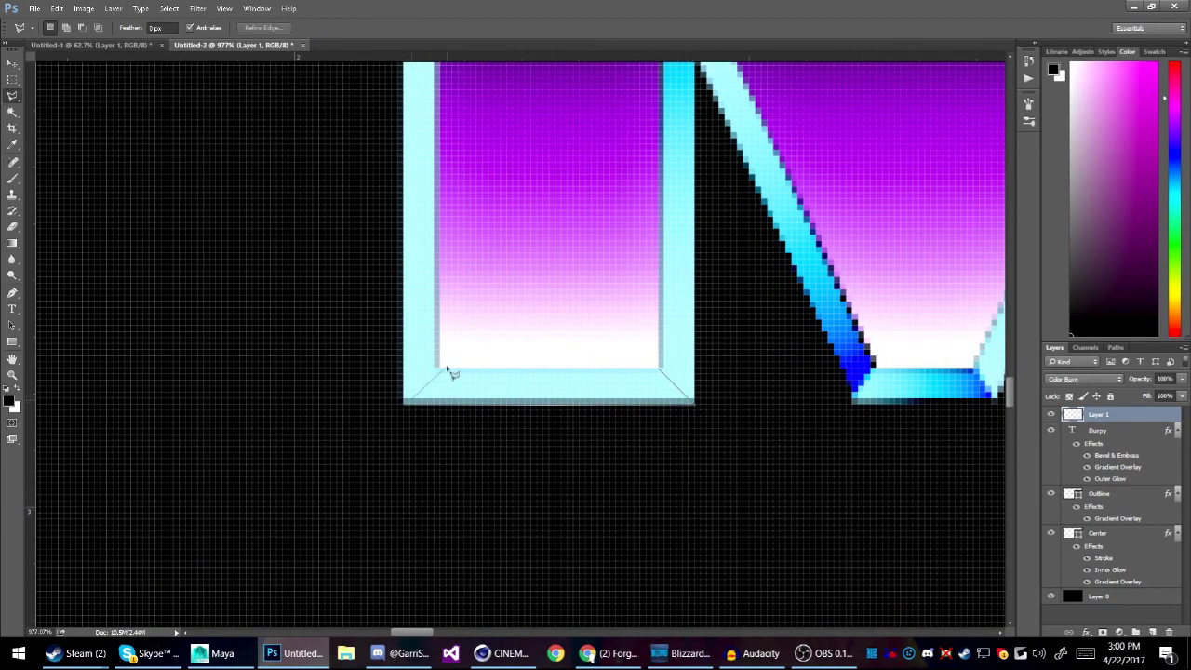
left_click(693, 402)
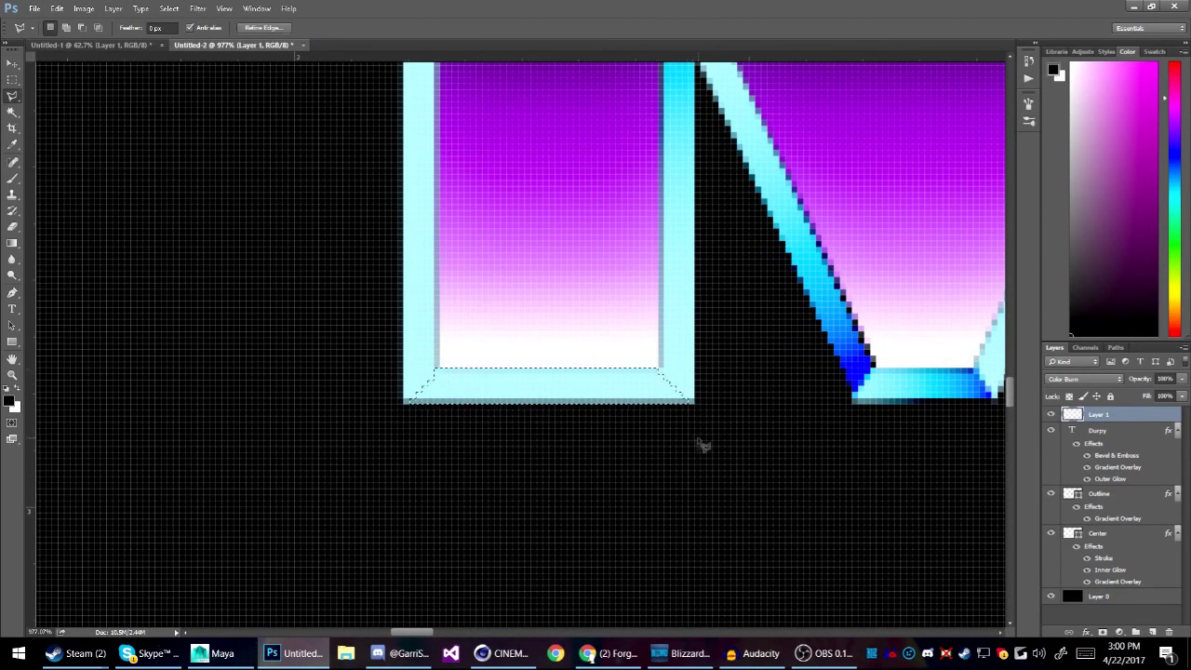
Step: Shade the left leg's selected bottom segment with a black-to-white gradient that is dark at the right corner, and deselect it
key("g")
left_click_drag(465, 382, 655, 381)
key("m")
Step: With the Polygonal Lasso, select the M's left outer vertical outline segment between its mitred bottom and top corners
scroll(729, 462, "up", 2)
scroll(729, 462, "down", 4)
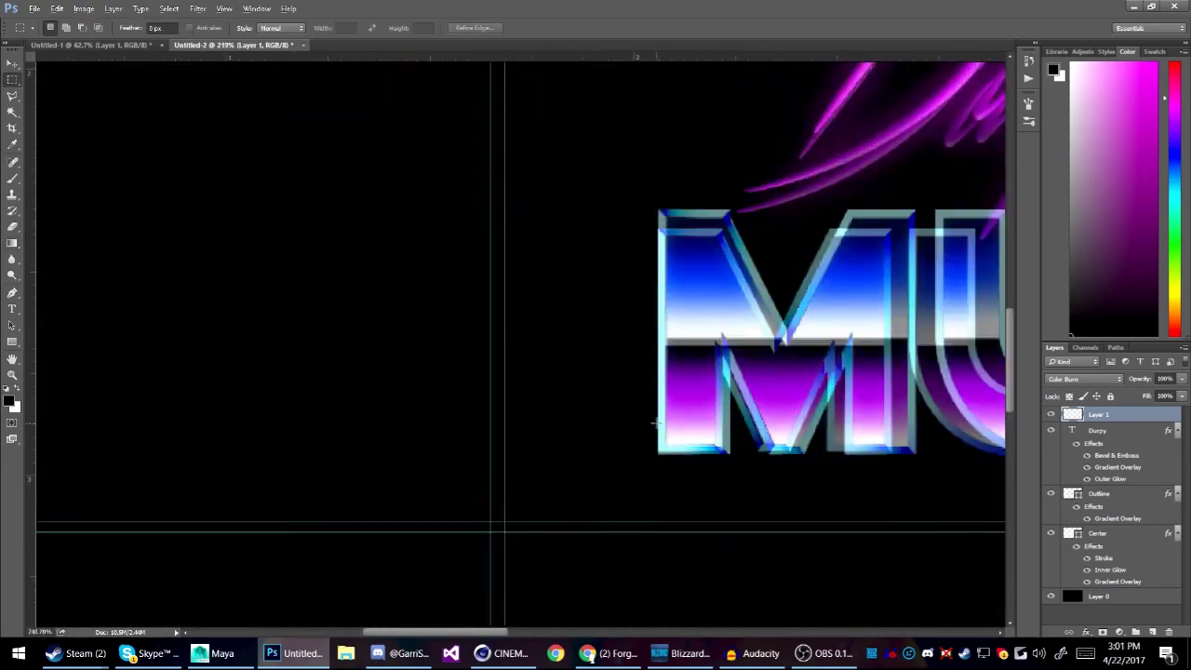
scroll(677, 495, "up", 3)
key("l")
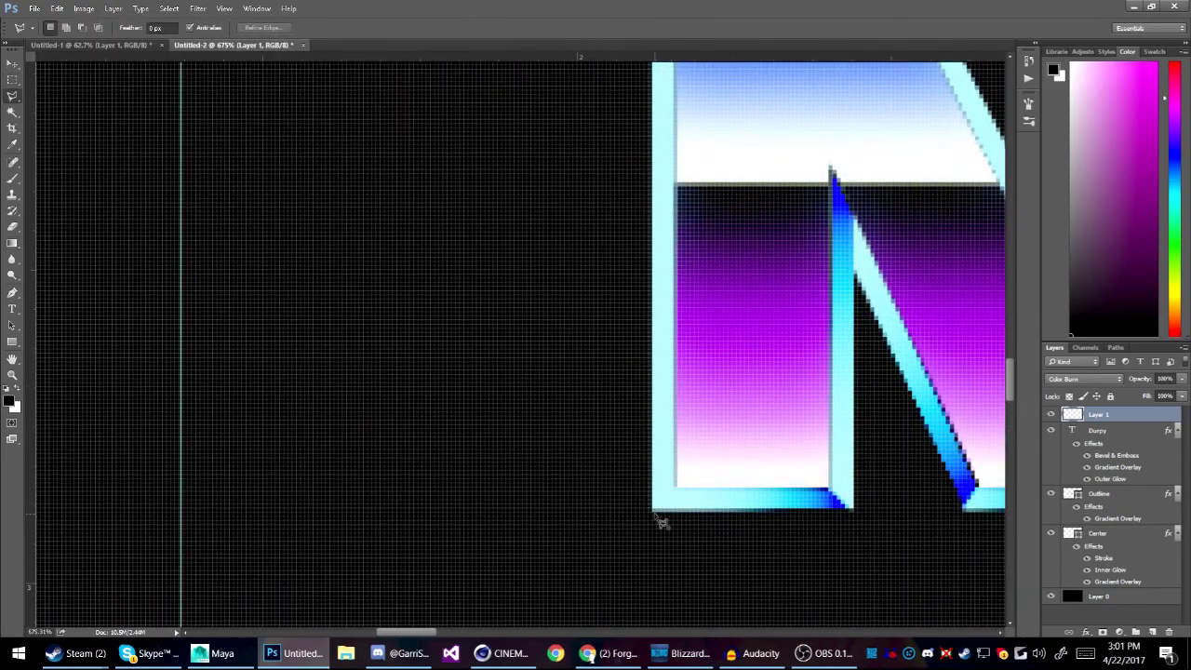
scroll(682, 494, "up", 5)
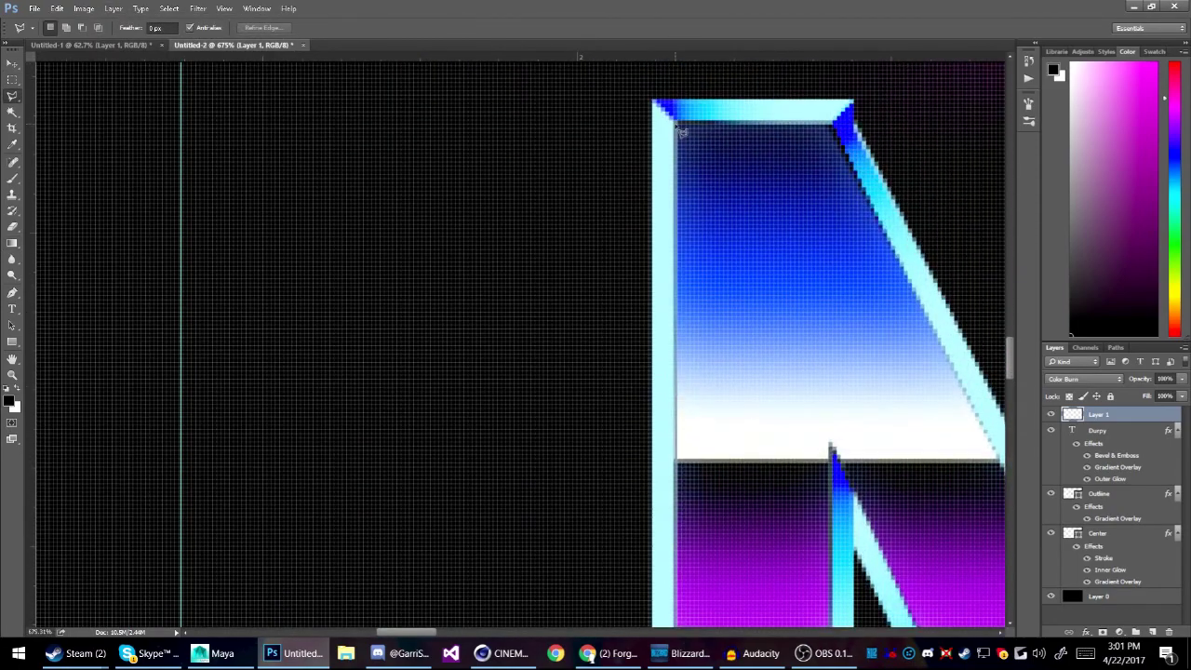
scroll(678, 508, "down", 4)
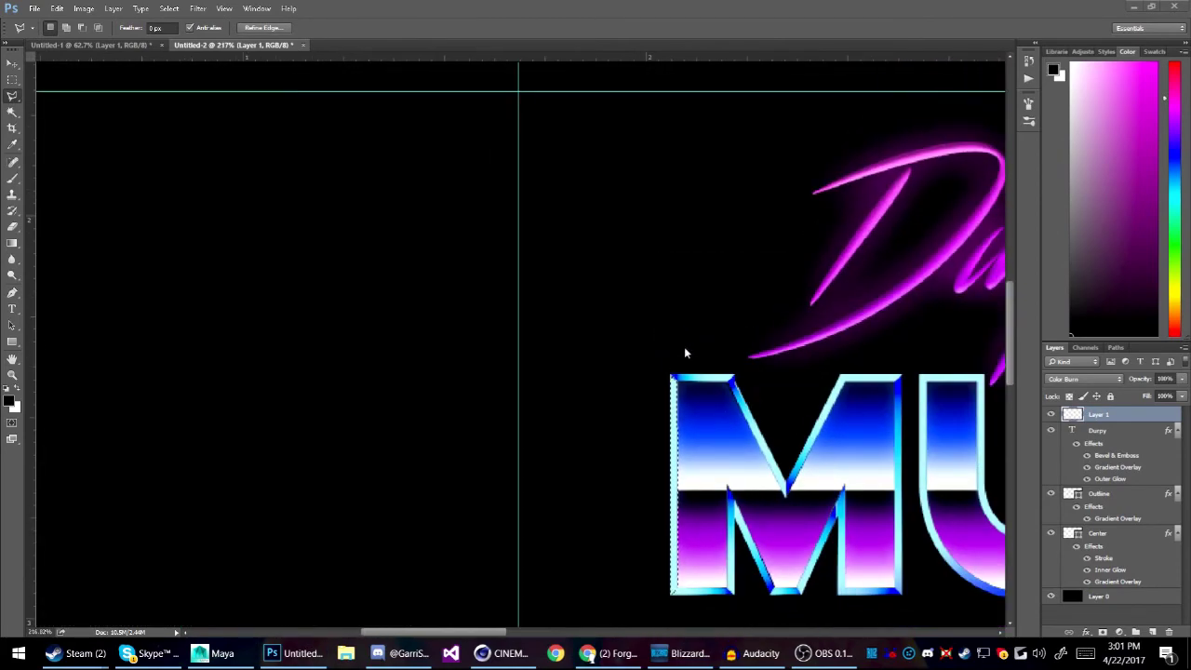
Step: Shade the M's selected left outer vertical with the black-to-white gradient and deselect it
key("g")
key("ctrl+d")
key("m")
Step: With the Polygonal Lasso, select the top outline segment of the N's left stem between its mitred corners
scroll(675, 601, "down", 3)
scroll(676, 601, "up", 5)
scroll(750, 370, "down", 3)
scroll(749, 371, "up", 5)
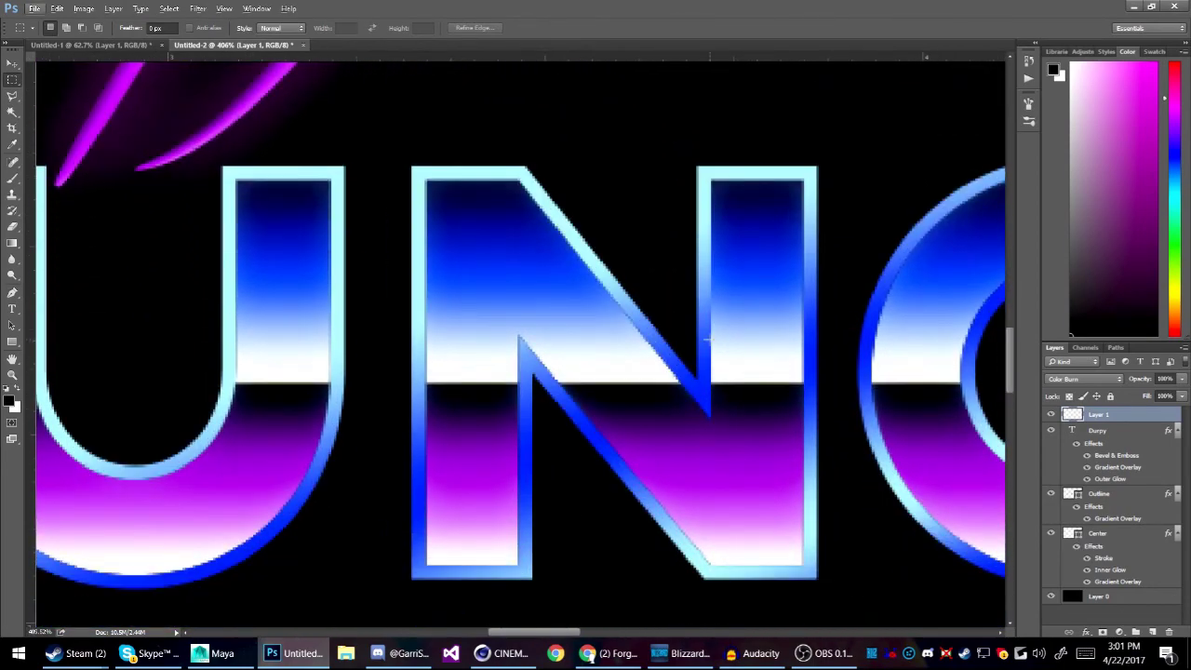
key("l")
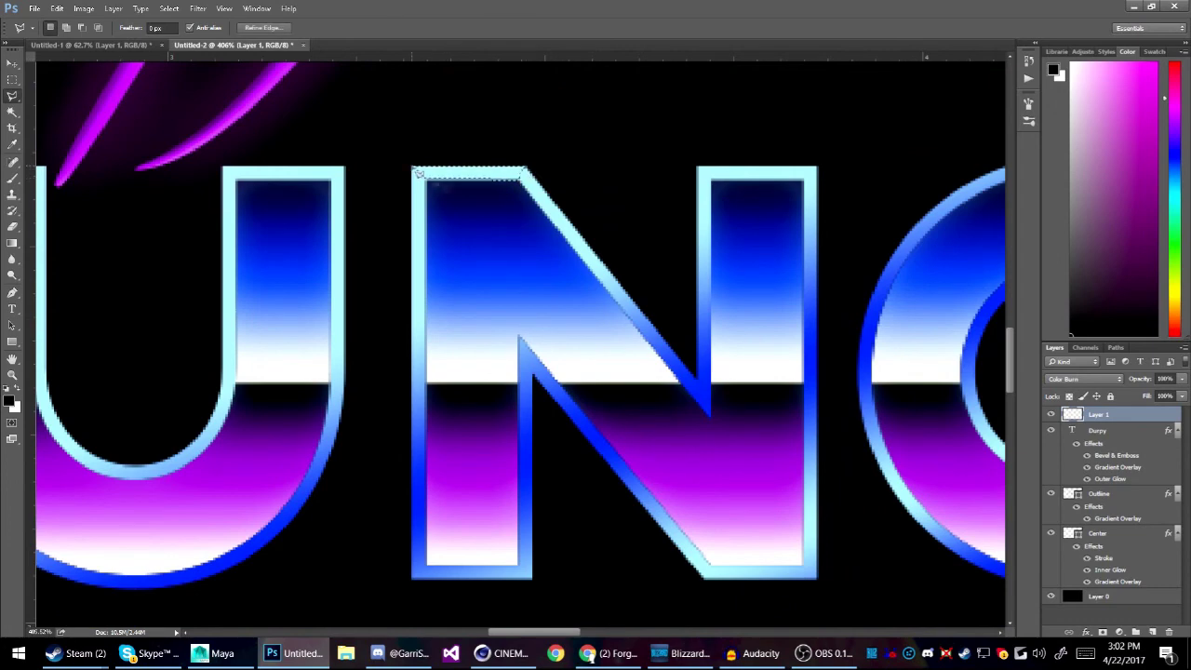
Step: Draw a black-to-white gradient along the N's selected top segment, starting dark at the left corner, and deselect it
key("m")
key("g")
mouse_move(442, 170)
left_mouse_down()
mouse_move(399, 173)
mouse_move(577, 177)
left_mouse_up()
Step: Select the N's upper diagonal outline segment and shade it with a black-to-white gradient starting dark at its top corner
key("l")
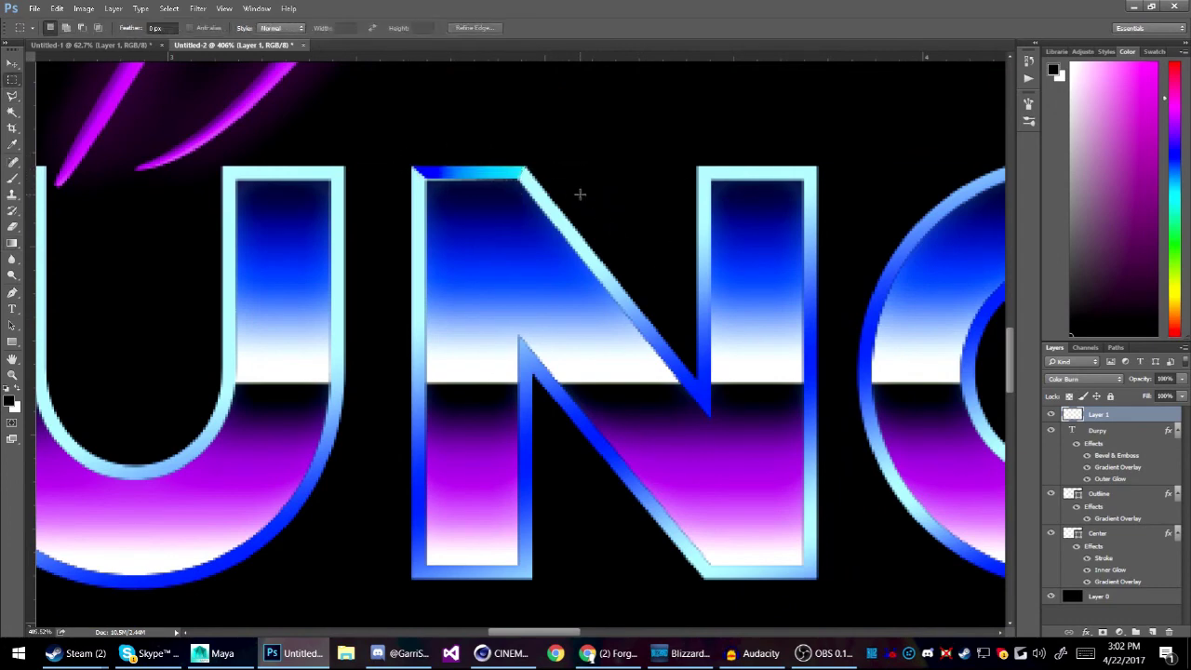
scroll(549, 158, "up", 2)
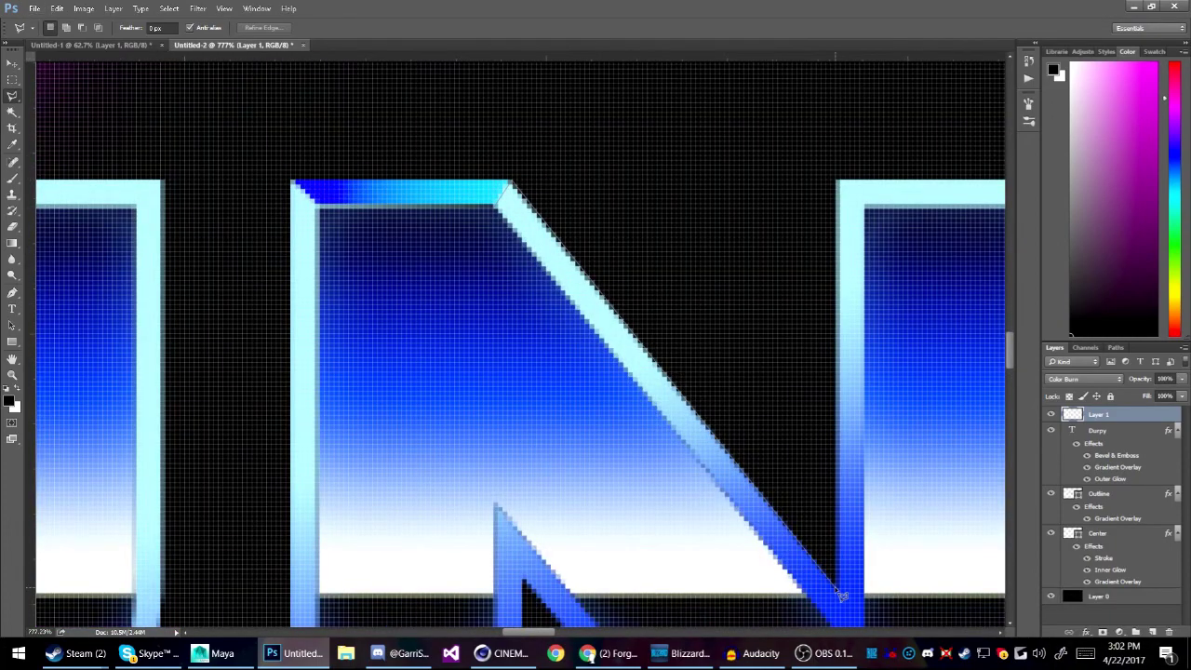
scroll(842, 581, "down", 1)
key("g")
left_click_drag(558, 214, 819, 522)
Step: With the Polygonal Lasso, select the inner vertical outline segment of the N's right stem, from its mitred top corner to its lower tip
scroll(924, 554, "down", 2)
scroll(800, 465, "up", 4)
key("alt+l")
key("Escape")
key("l")
scroll(735, 454, "up", 5)
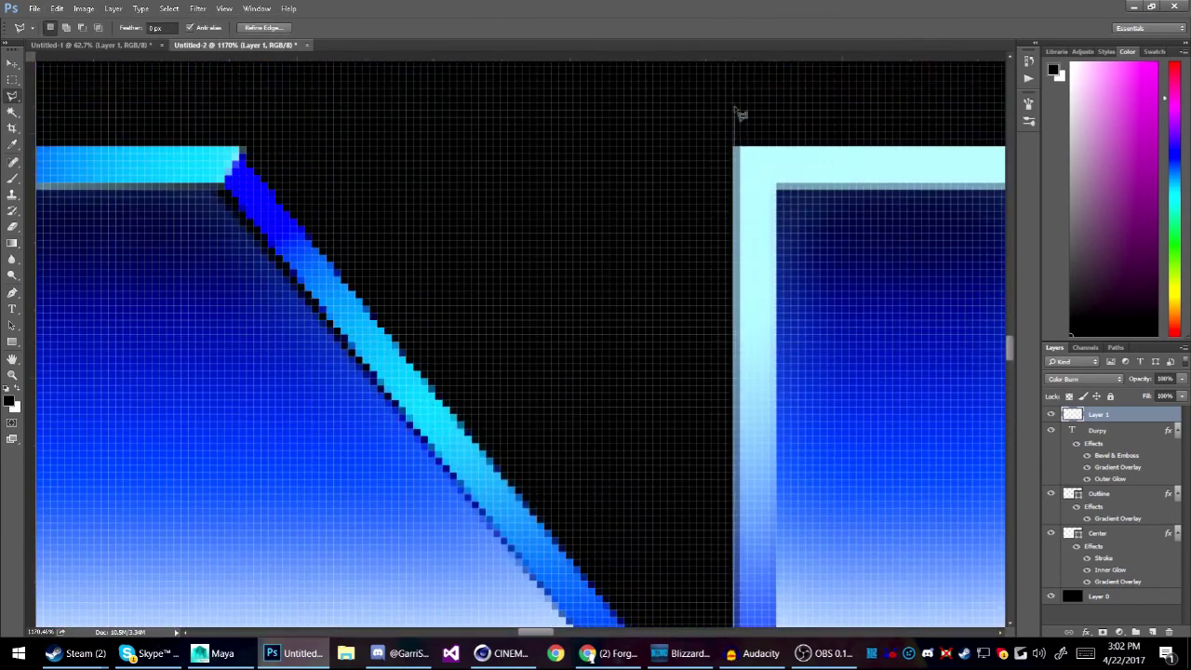
left_click(778, 190)
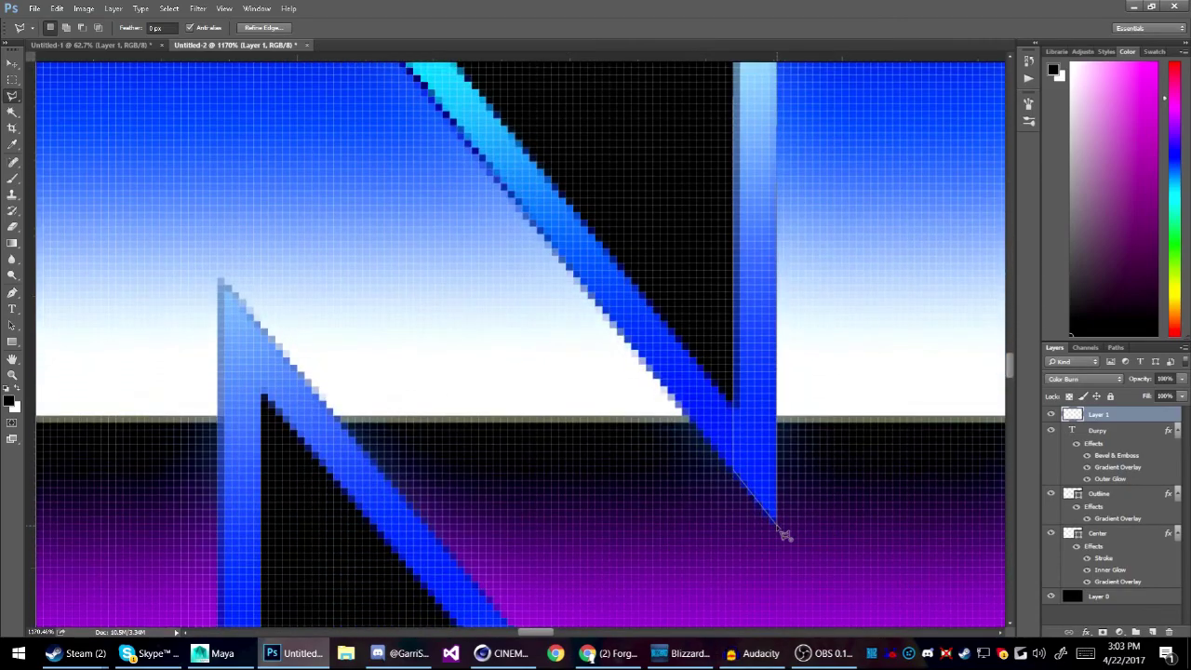
right_click(761, 653)
left_click(752, 621)
key("g")
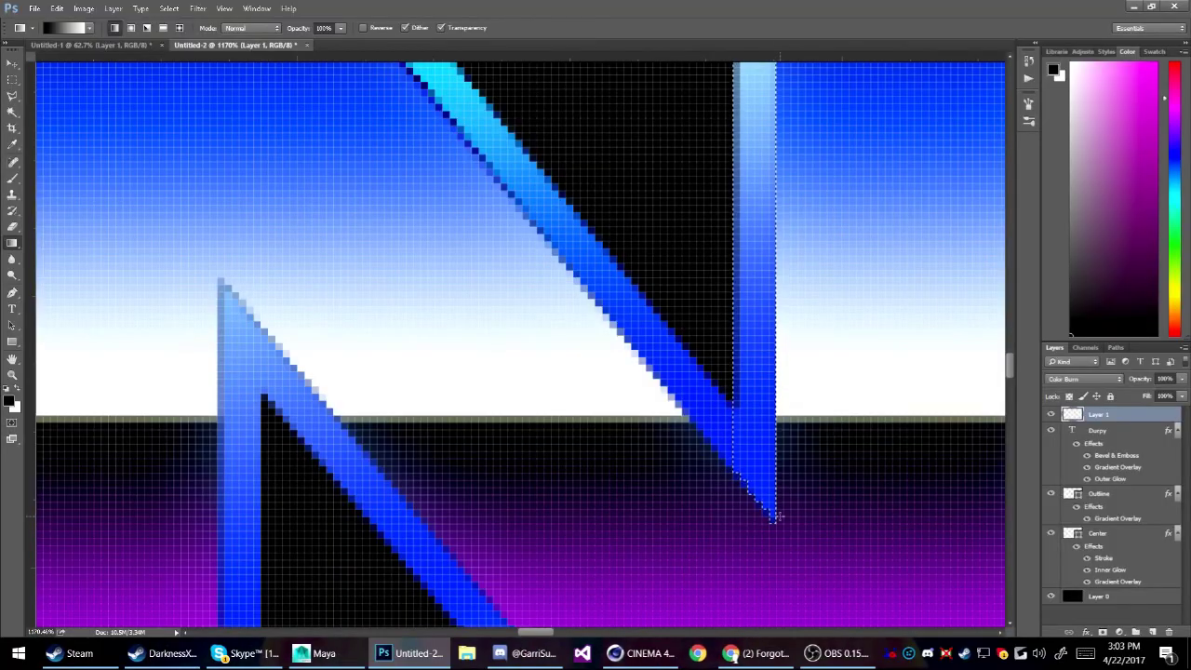
Step: Shade the right stem's inner vertical with a gradient dark from its lower tip, and its top segment dark from the left corner
scroll(787, 428, "down", 5)
scroll(744, 424, "up", 3)
left_click_drag(744, 425, 747, 158)
scroll(816, 180, "up", 3)
key("l")
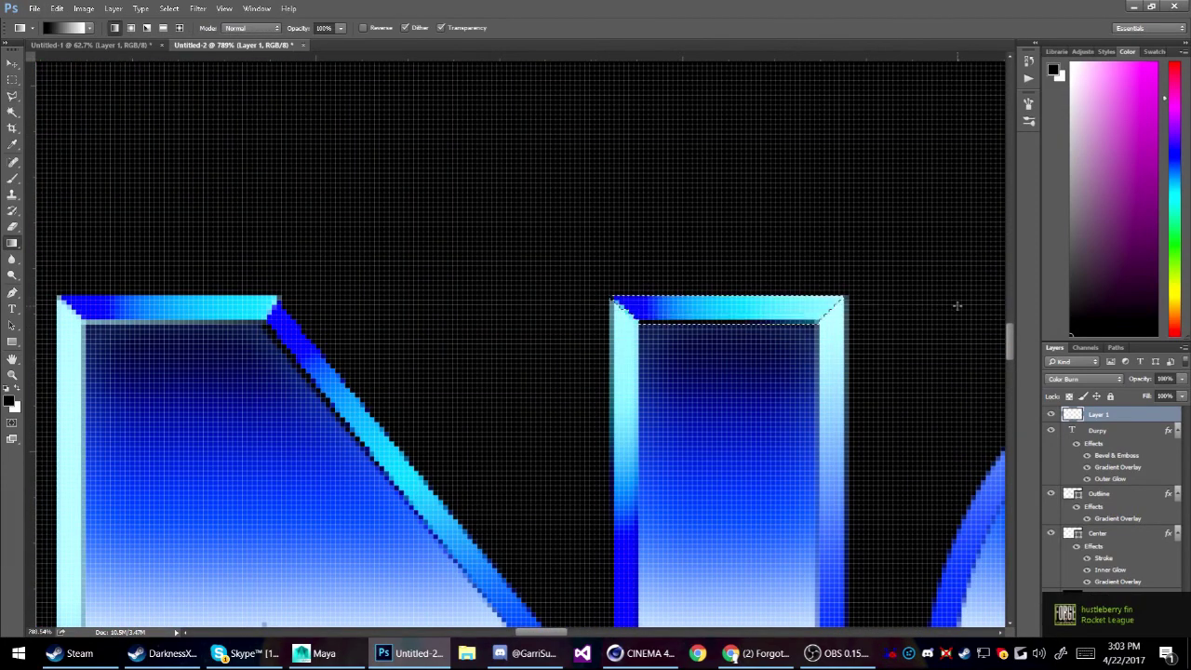
Step: Select the N's right outer vertical outline segment, shade it with the black-to-white gradient starting dark at the top, and deselect it
scroll(854, 304, "down", 3)
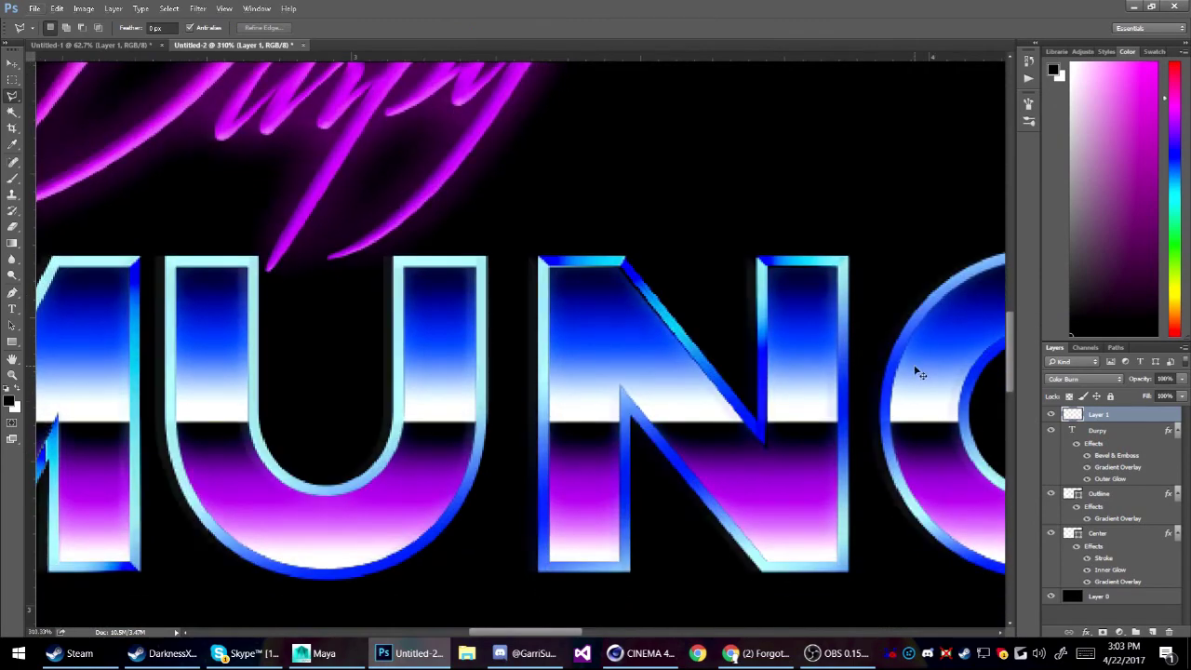
scroll(767, 267, "up", 1)
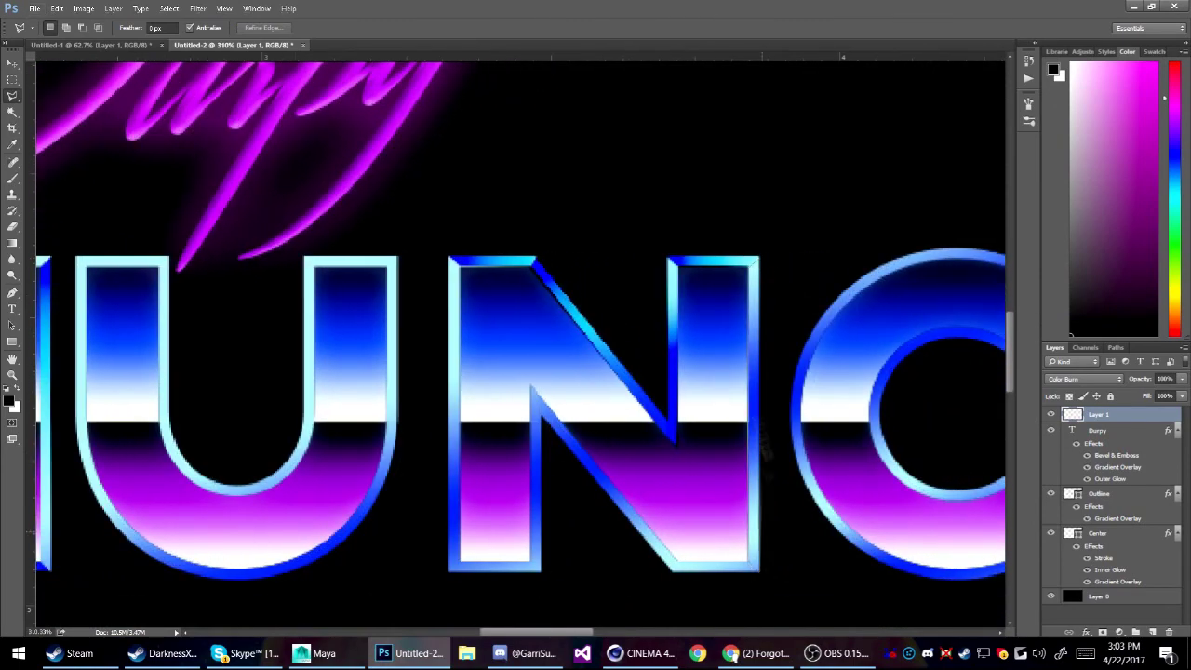
key("g")
left_click_drag(752, 245, 754, 563)
key("ctrl+d")
key("l")
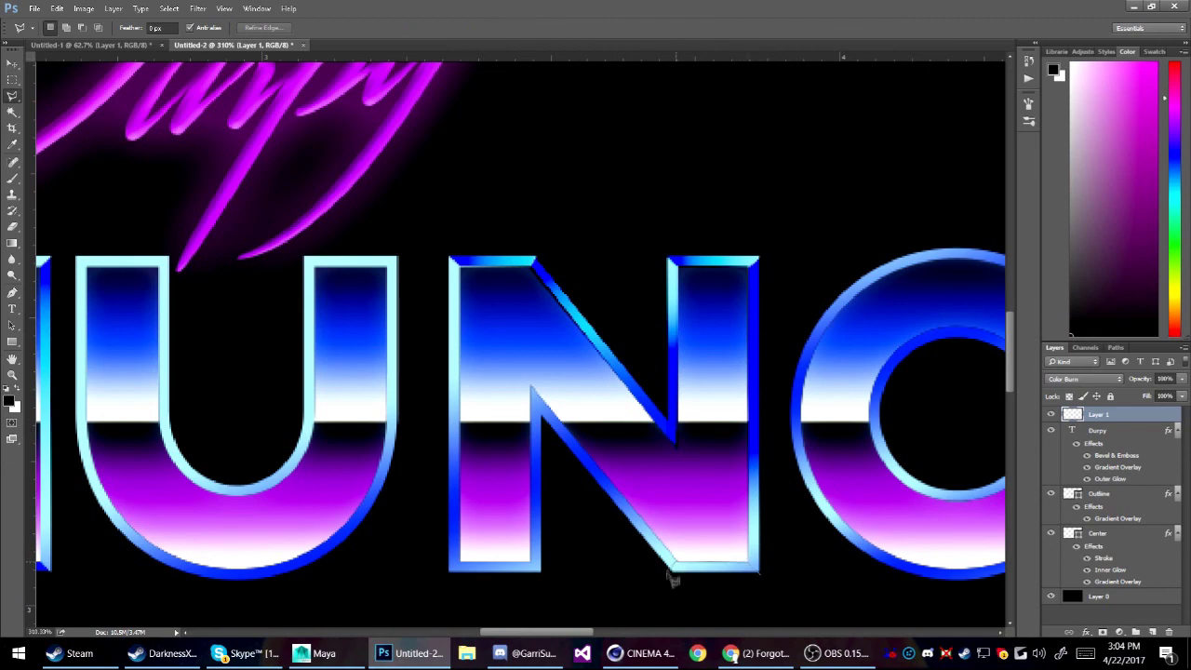
Step: Shade the bottom outline segment of the N's right stem with the gradient, starting dark at its right corner, and deselect it
key("g")
left_click_drag(570, 571, 570, 572)
key("ctrl+d")
key("l")
Step: Select the N's lower diagonal outline segment, shade it with the black-to-white gradient, and deselect it
scroll(678, 587, "up", 3)
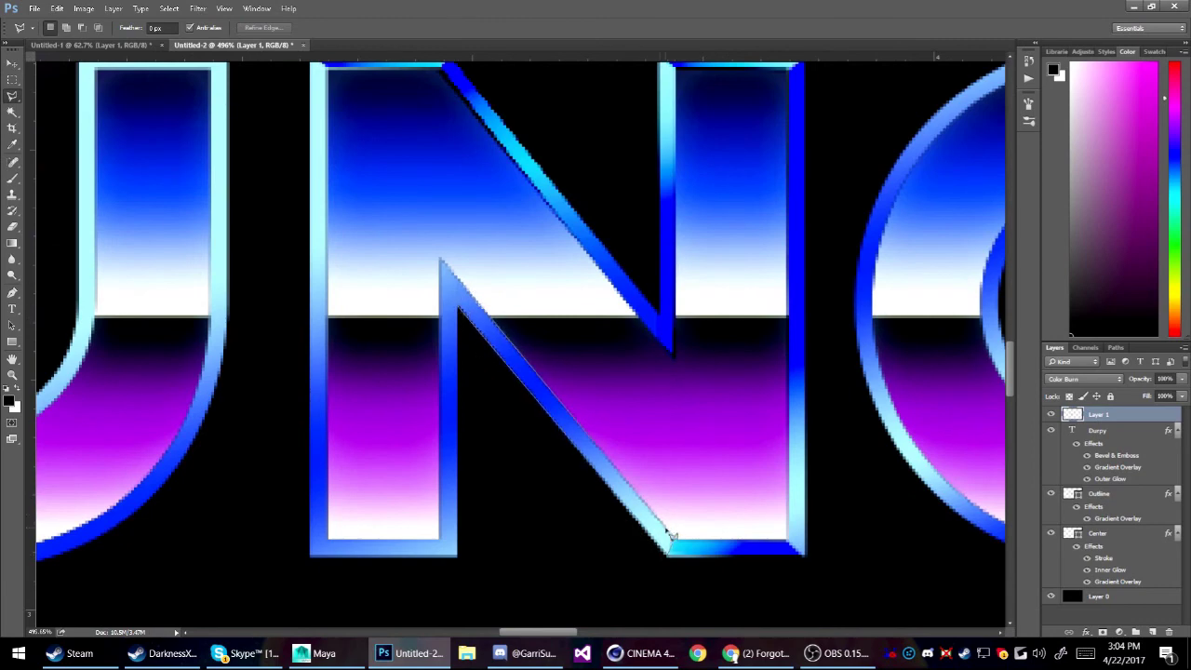
left_click(678, 547)
key("g")
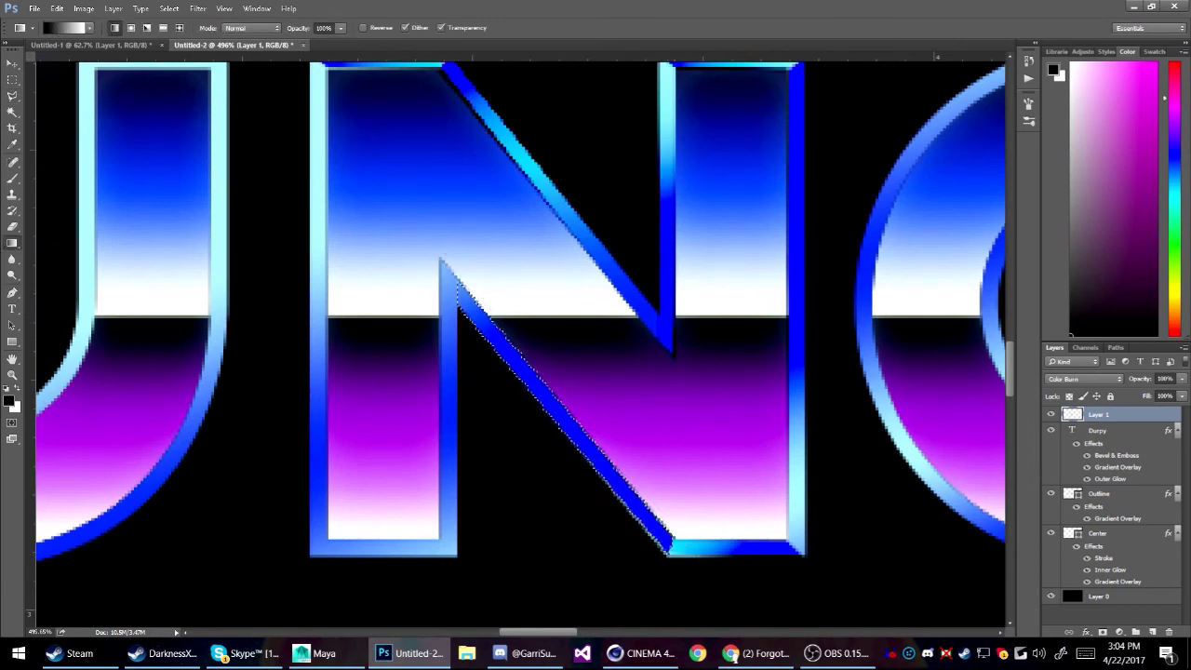
left_click_drag(502, 353, 605, 484)
key("ctrl+d")
scroll(713, 390, "down", 3)
key("m")
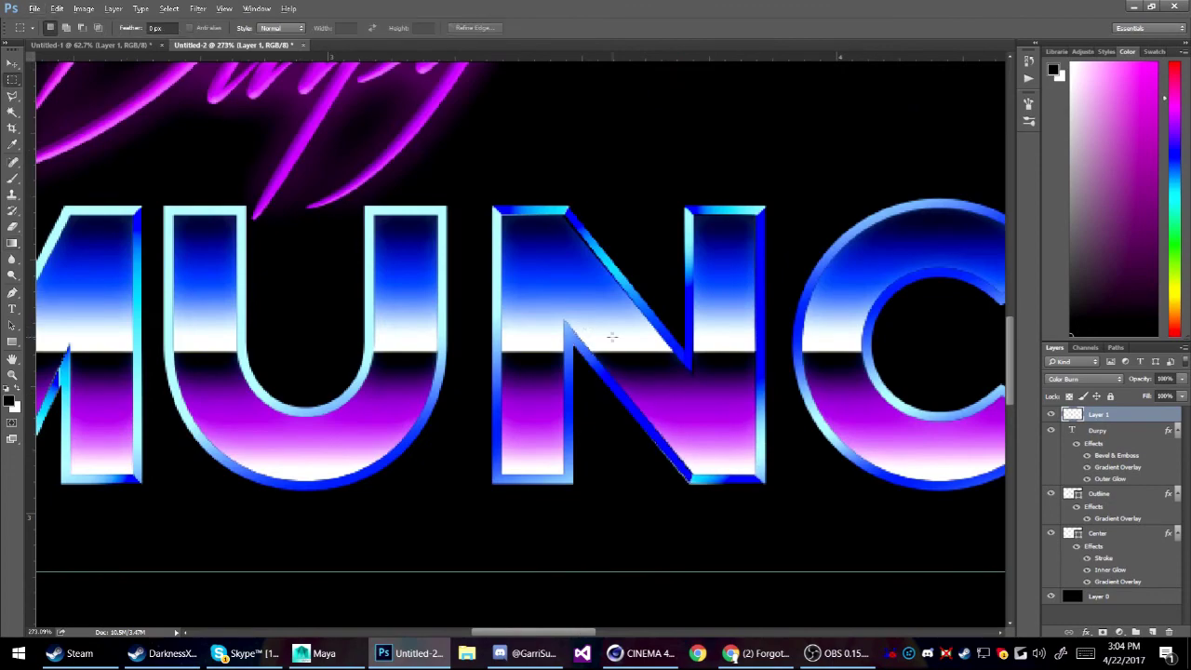
Step: With the Polygonal Lasso, select the inner vertical outline segment of the N's left stem between its pointed top and mitred bottom corner
scroll(588, 347, "up", 4)
scroll(588, 347, "up", 1)
key("l")
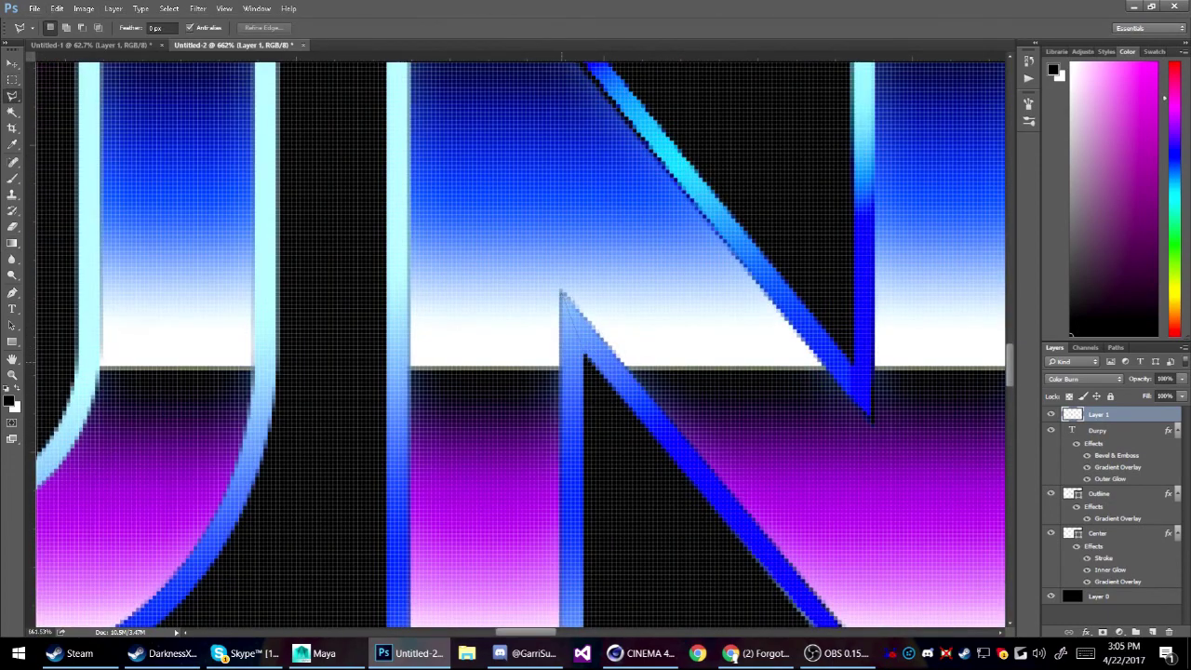
scroll(564, 522, "down", 3)
left_click(583, 177)
left_click(583, 509)
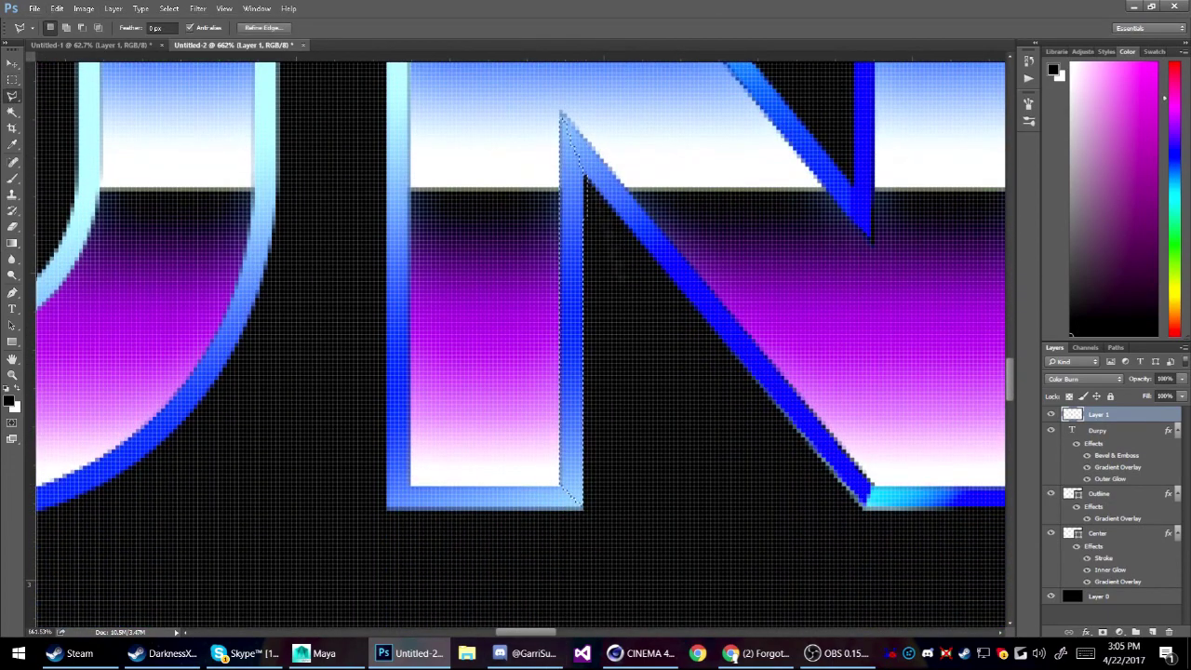
left_click(560, 486)
left_click(560, 112)
left_click(583, 177)
Step: Shade the left stem's selected inner vertical with the black-to-white gradient, dark at the top, and deselect it
key("g")
left_click_drag(572, 417, 571, 340)
key("ctrl+d")
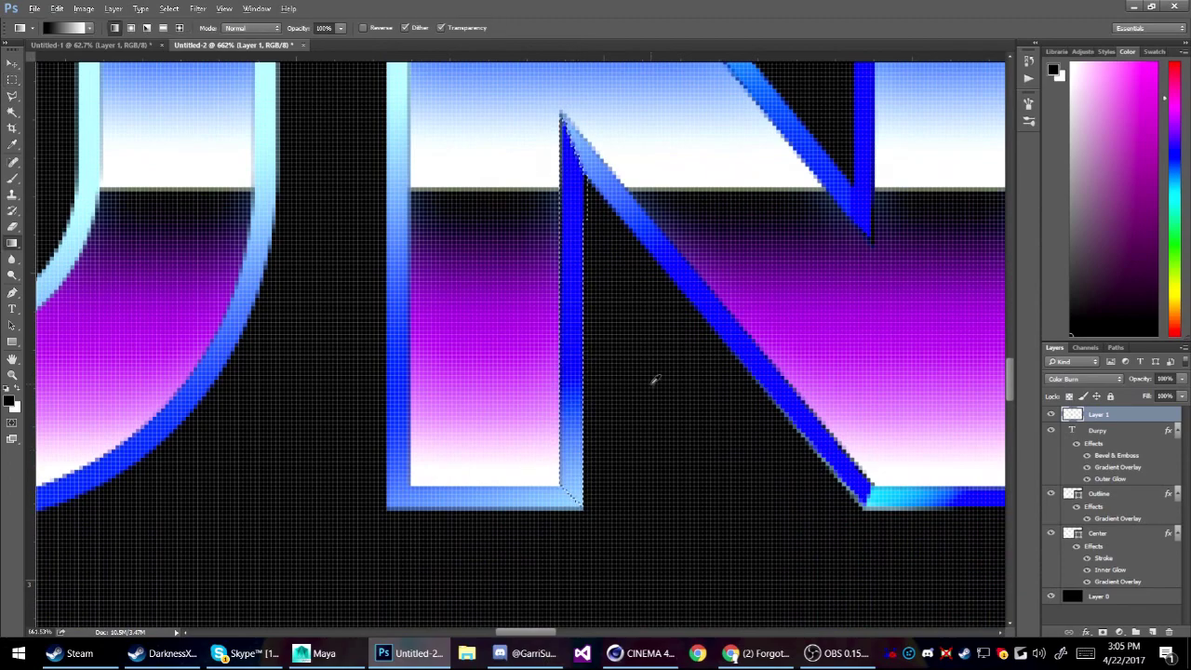
Step: With the Polygonal Lasso, select the bottom outline segment of the N's left stem between its mitred corners
scroll(652, 381, "down", 5)
scroll(582, 500, "up", 3)
scroll(697, 366, "up", 1)
key("l")
scroll(629, 437, "up", 4)
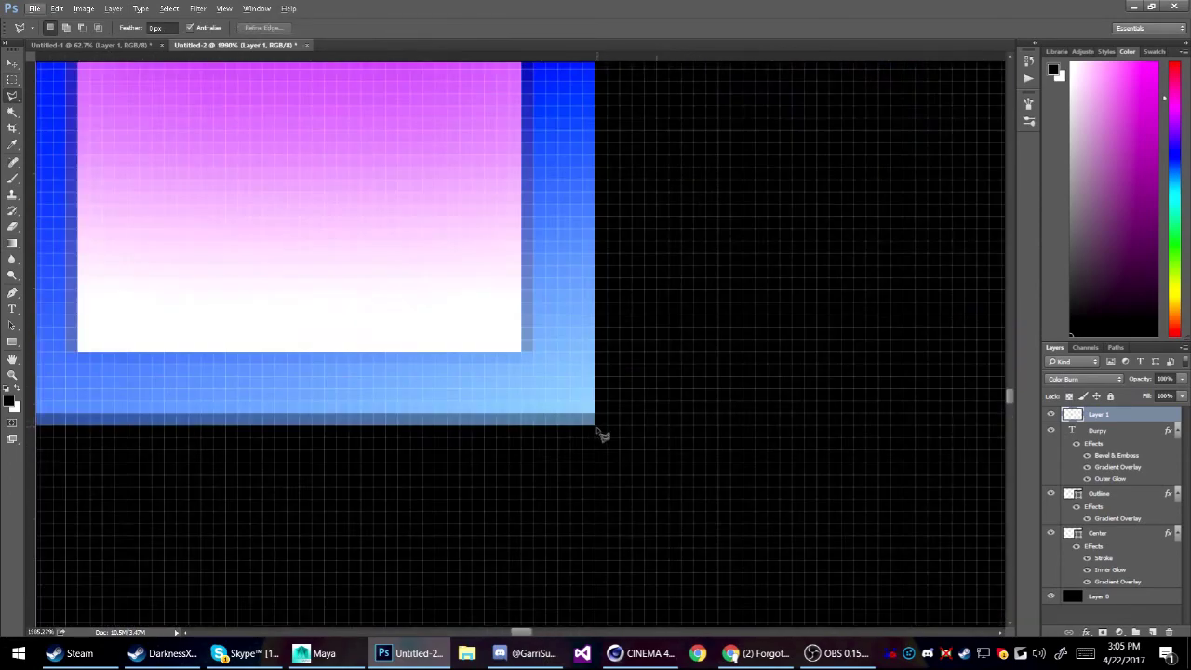
left_click(522, 354)
scroll(522, 354, "left", 3)
left_click(238, 353)
left_click(176, 421)
left_click(754, 425)
Step: Shade the left stem's selected bottom segment with the black-to-white gradient, dark toward its right corner
key("g")
left_click_drag(707, 382, 819, 391)
scroll(120, 385, "down", 3)
scroll(93, 206, "up", 2)
scroll(93, 207, "down", 3)
scroll(147, 558, "up", 3)
Step: Select the N's left outer vertical outline segment and ready the Gradient tool for it
key("l")
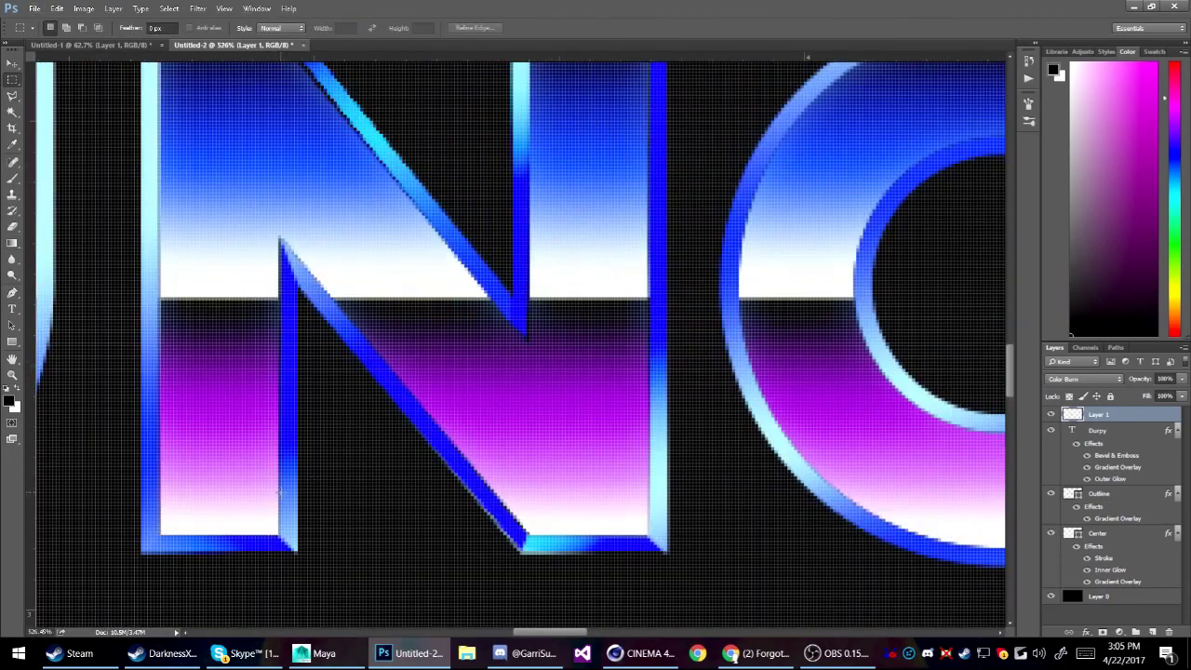
scroll(147, 562, "down", 3)
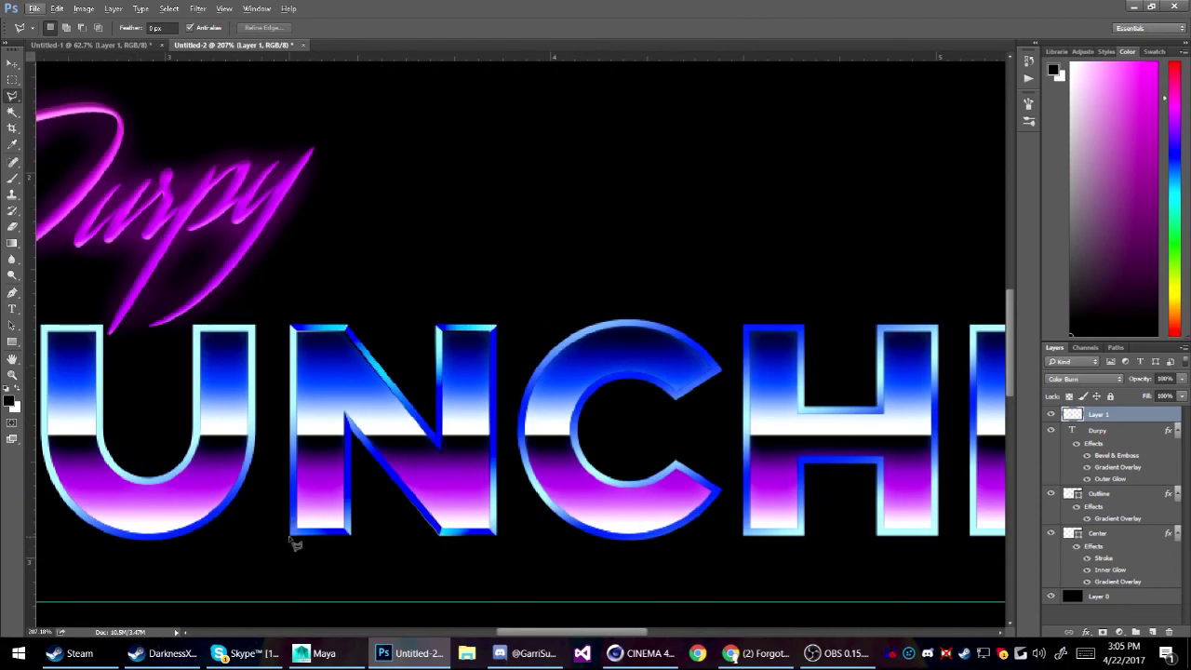
double_click(295, 547)
key("g")
scroll(294, 547, "down", 3)
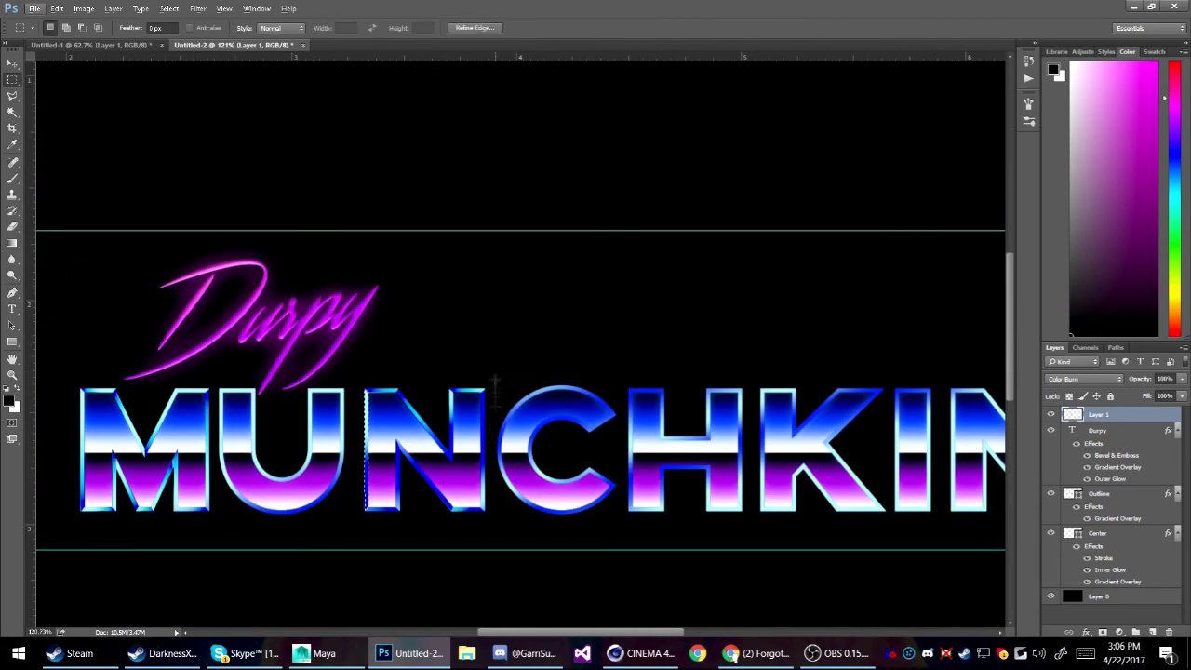